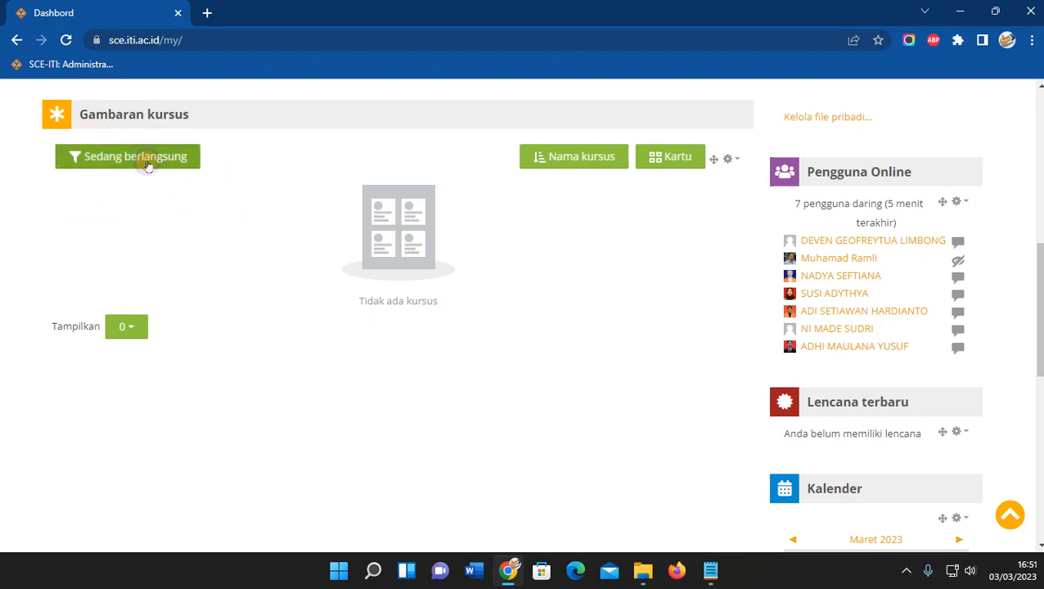
Switch the course overview filter from upcoming to Masa lalu and scroll through the past courses.
click(149, 165)
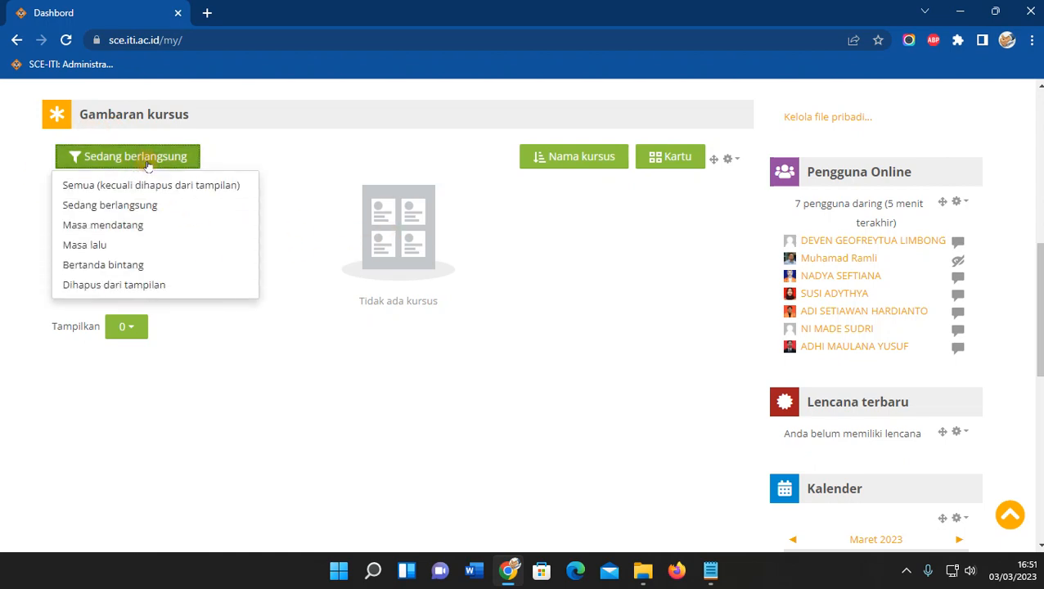
click(103, 226)
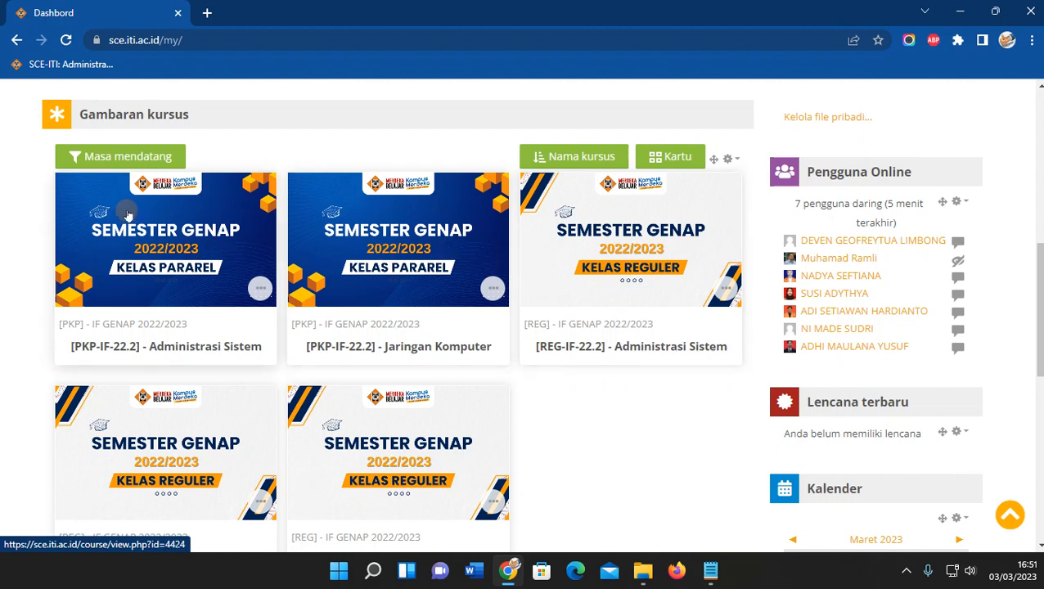
click(111, 157)
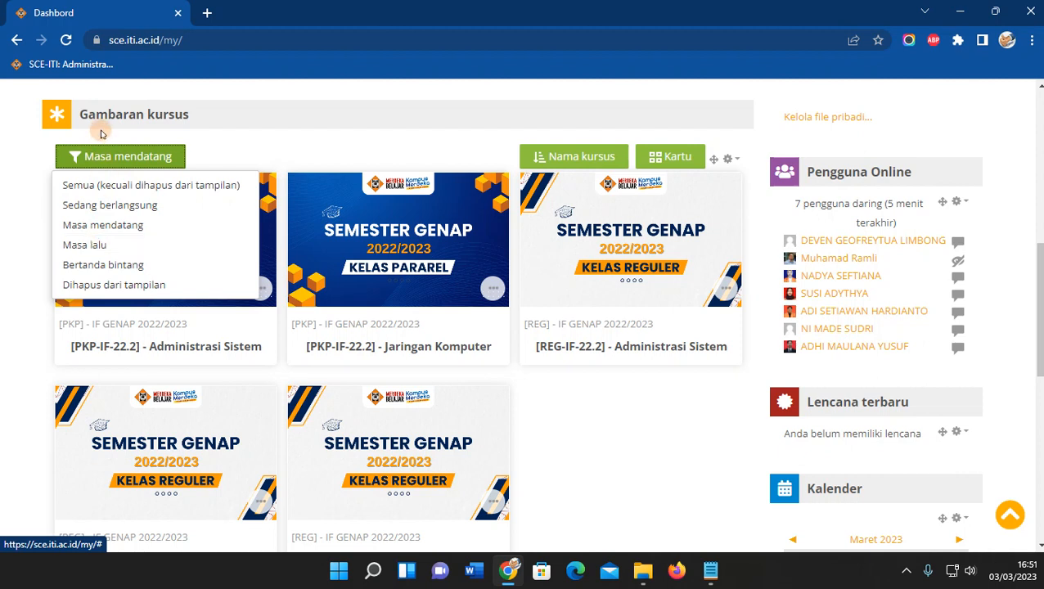
click(92, 245)
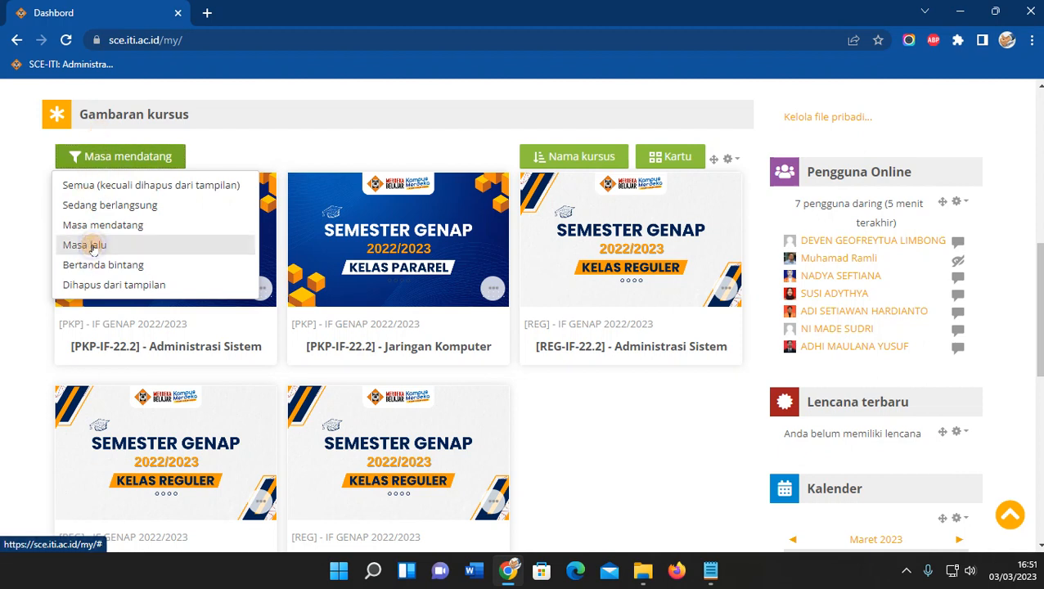
scroll(268, 281, down, 15)
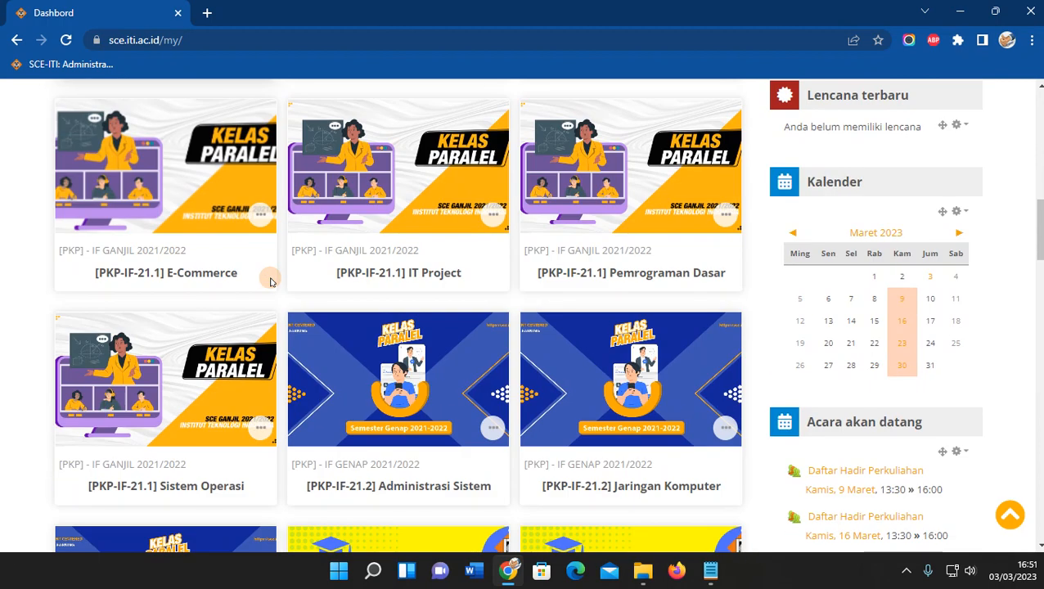
scroll(272, 282, down, 8)
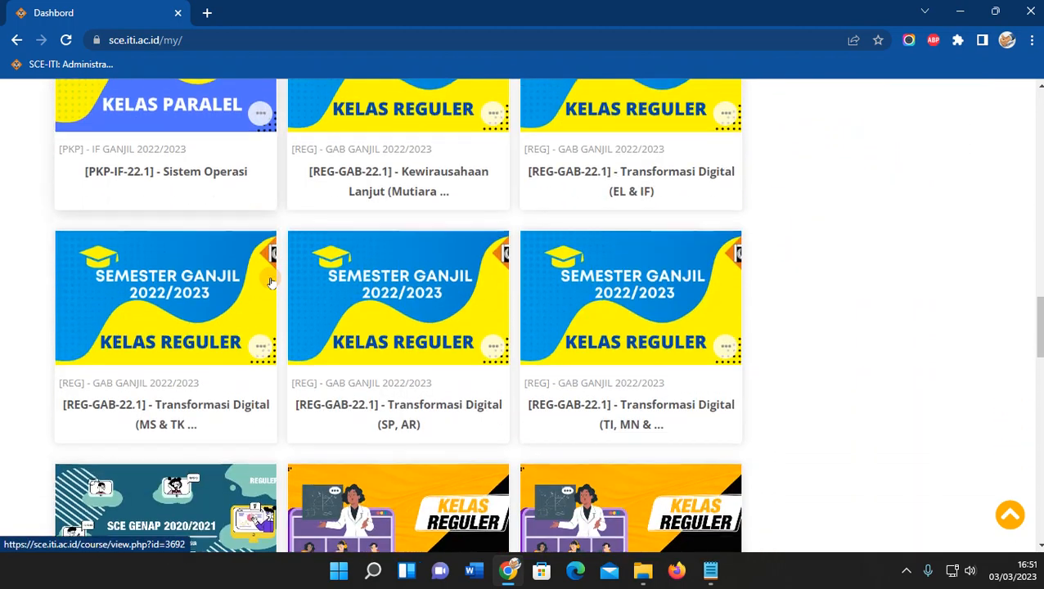
scroll(276, 275, down, 2)
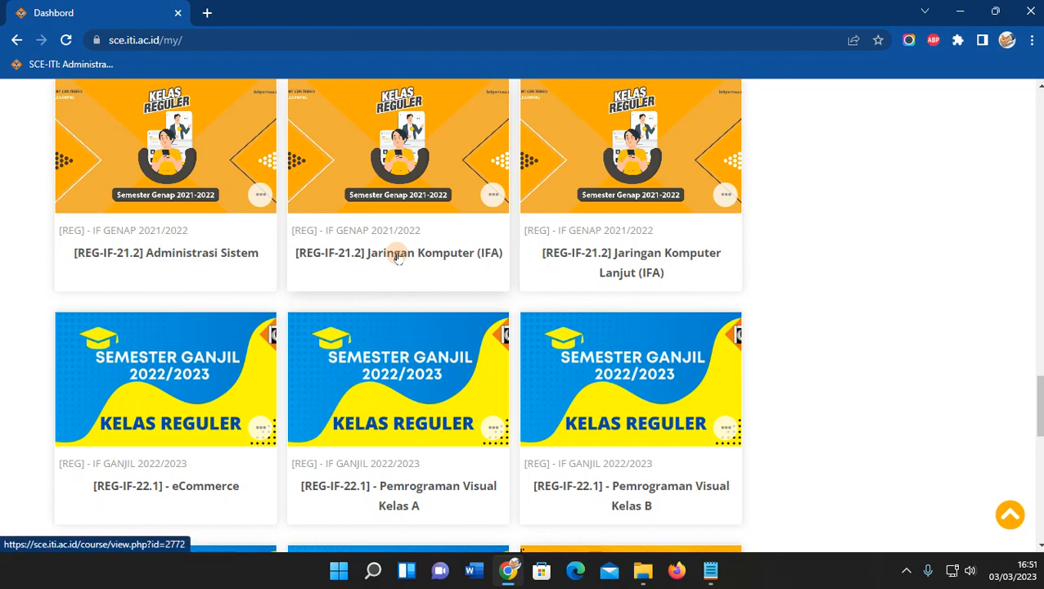
scroll(387, 268, up, 20)
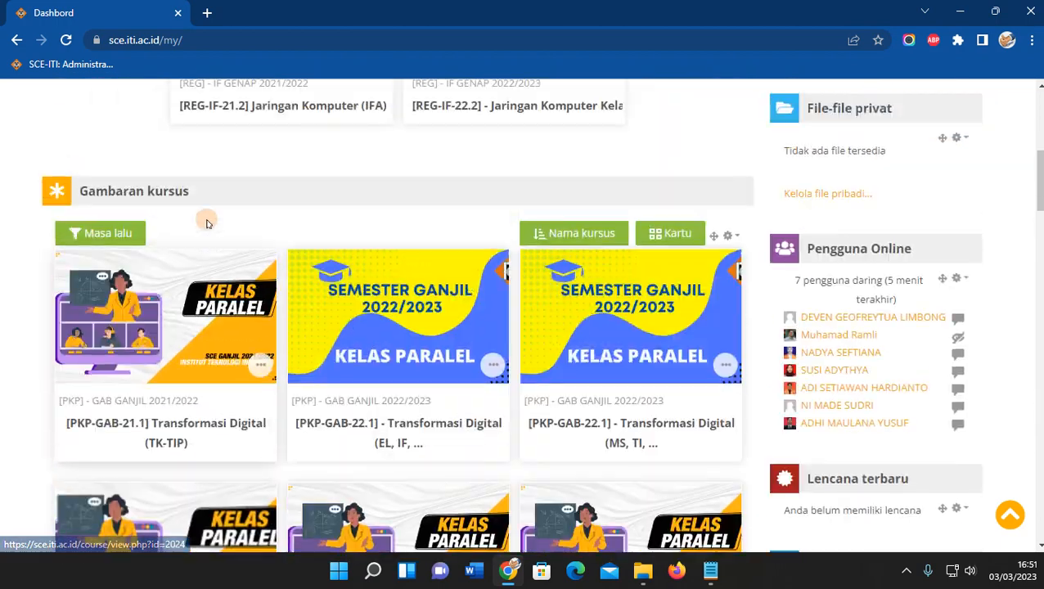
scroll(207, 223, up, 4)
scroll(192, 252, down, 4)
Toggle the filter back to upcoming, then to Masa lalu again, scrolling toward Jaringan Komputer (IFA).
click(105, 309)
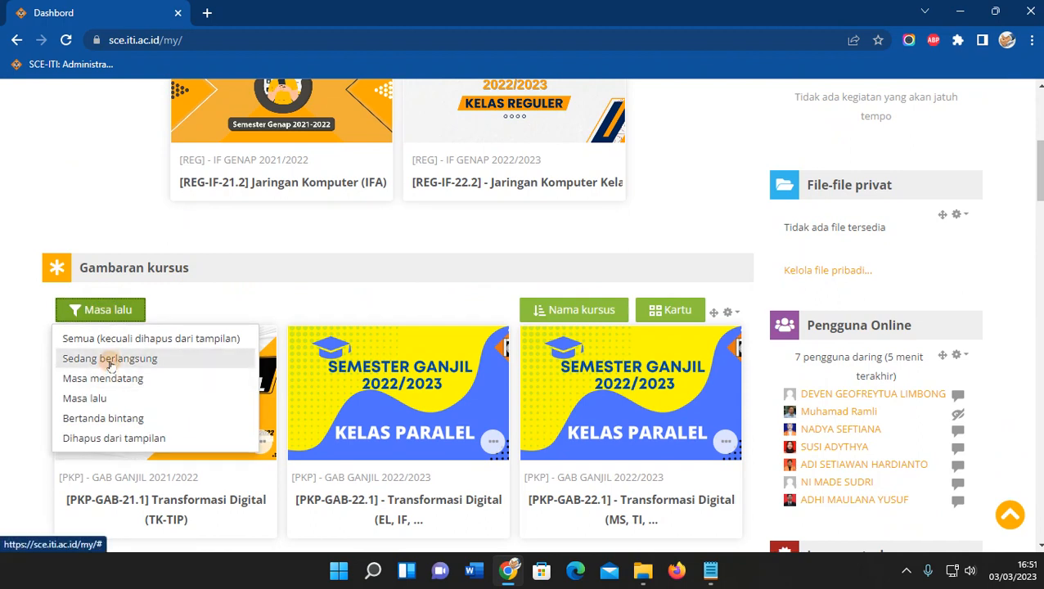
click(121, 379)
scroll(141, 378, down, 3)
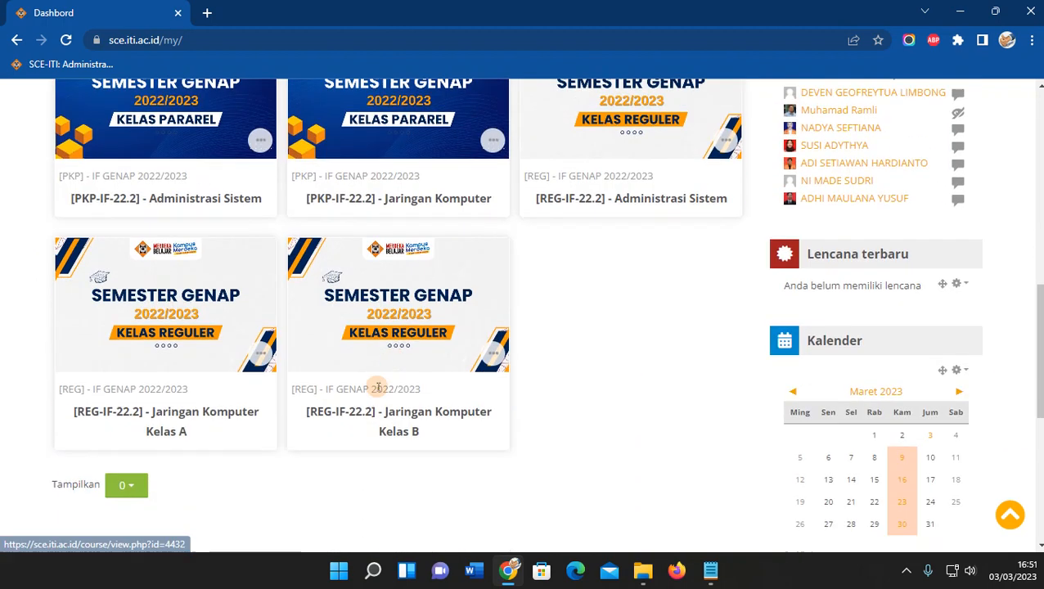
scroll(178, 381, up, 3)
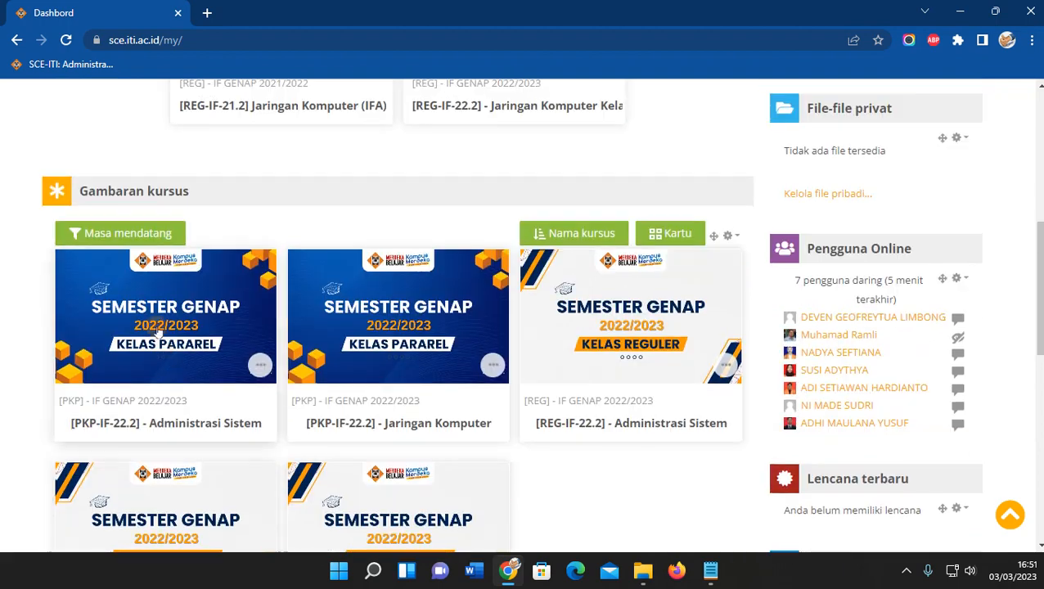
click(124, 237)
click(104, 324)
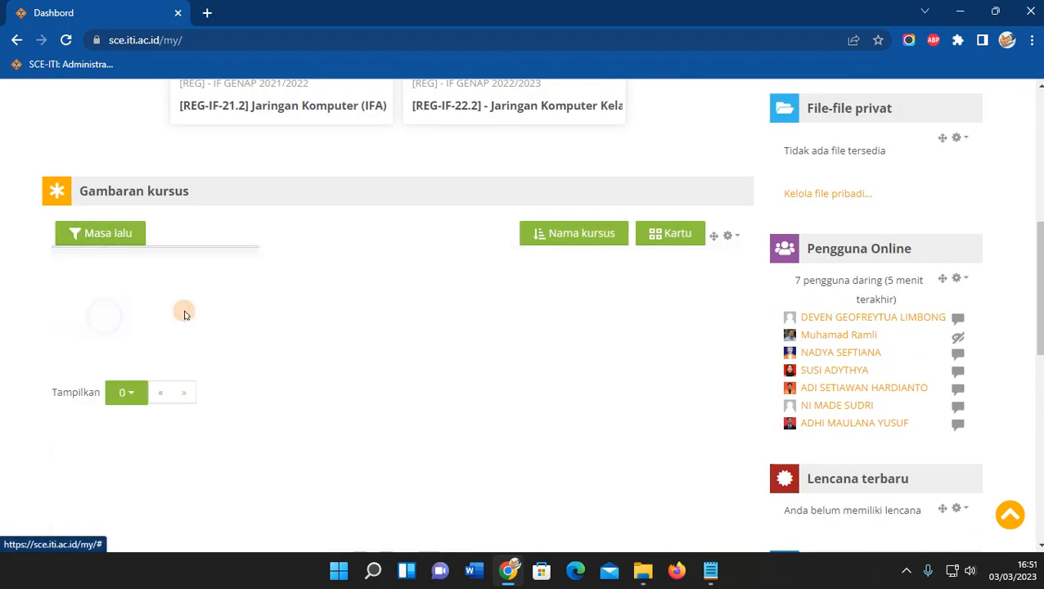
scroll(373, 296, down, 6)
scroll(372, 296, down, 15)
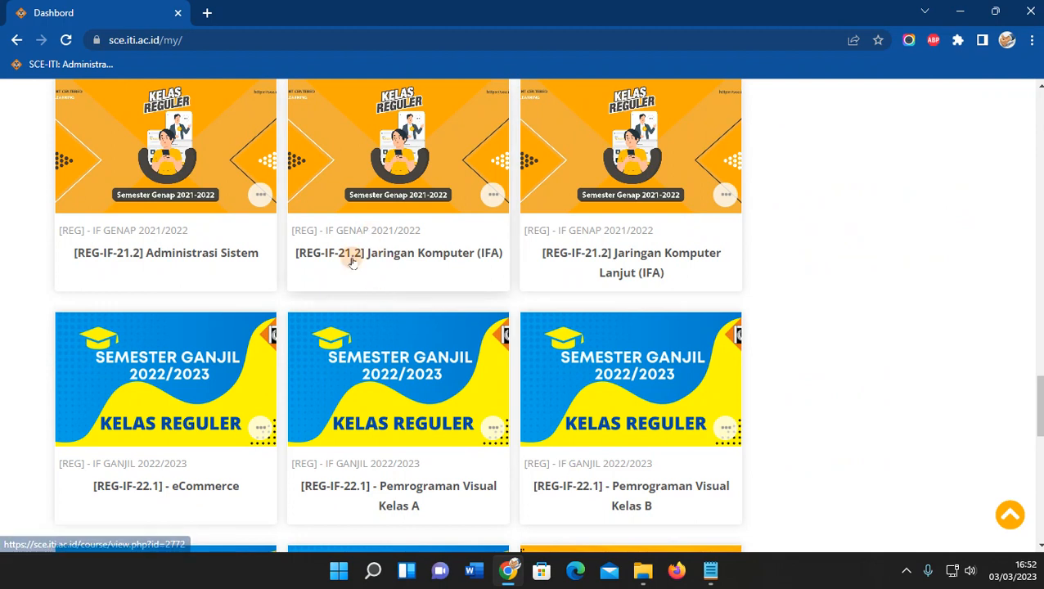
Open the [REG-IF-21.2] Jaringan Komputer (IFA) course page.
click(352, 260)
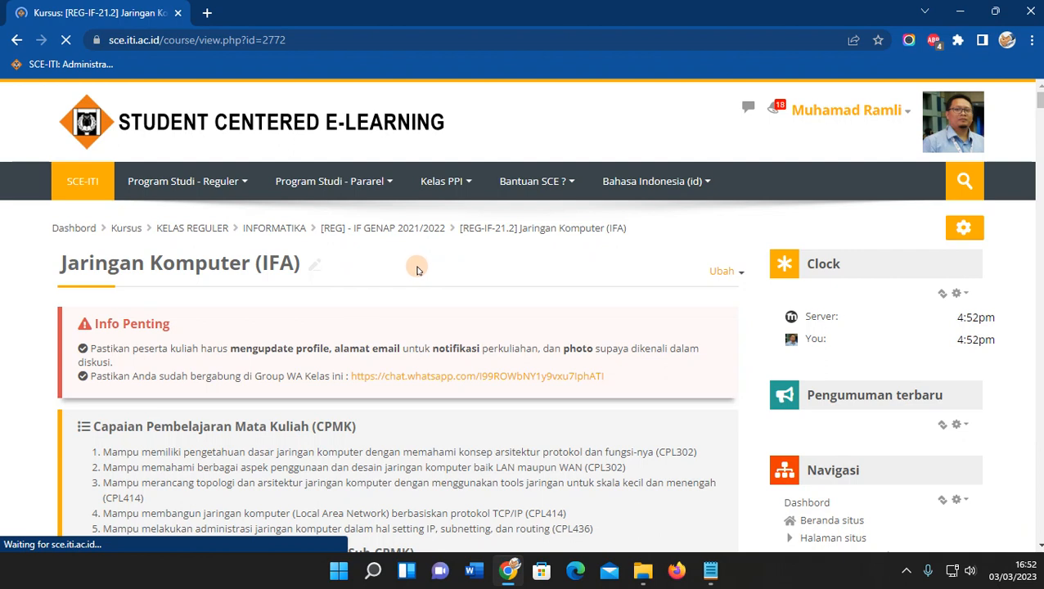
scroll(417, 271, down, 1)
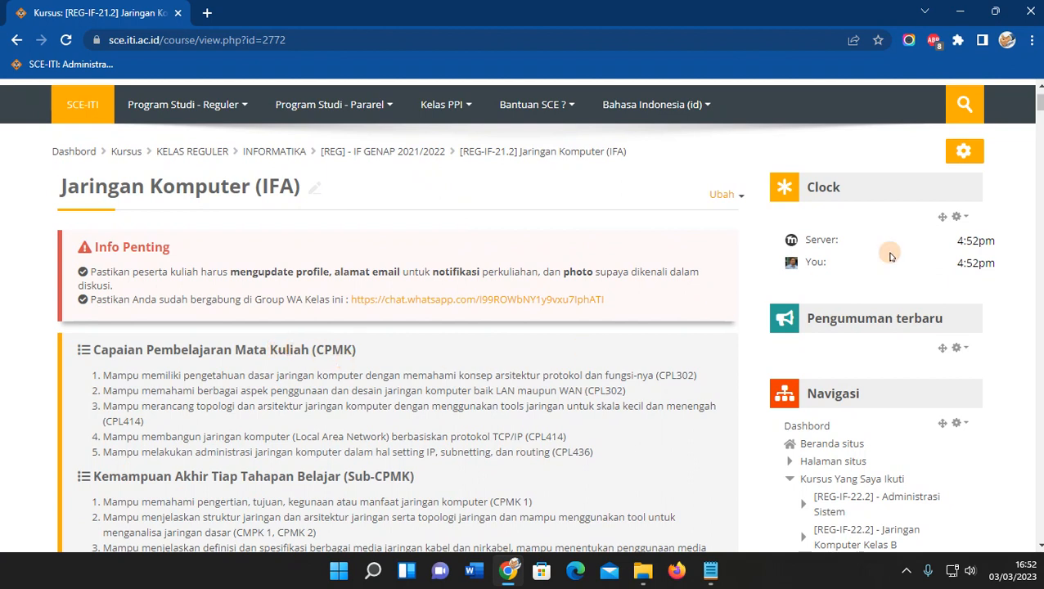
mouse_move(1040, 100)
mouse_down()
mouse_move(1040, 115)
mouse_move(1040, 105)
mouse_up()
scroll(895, 271, up, 1)
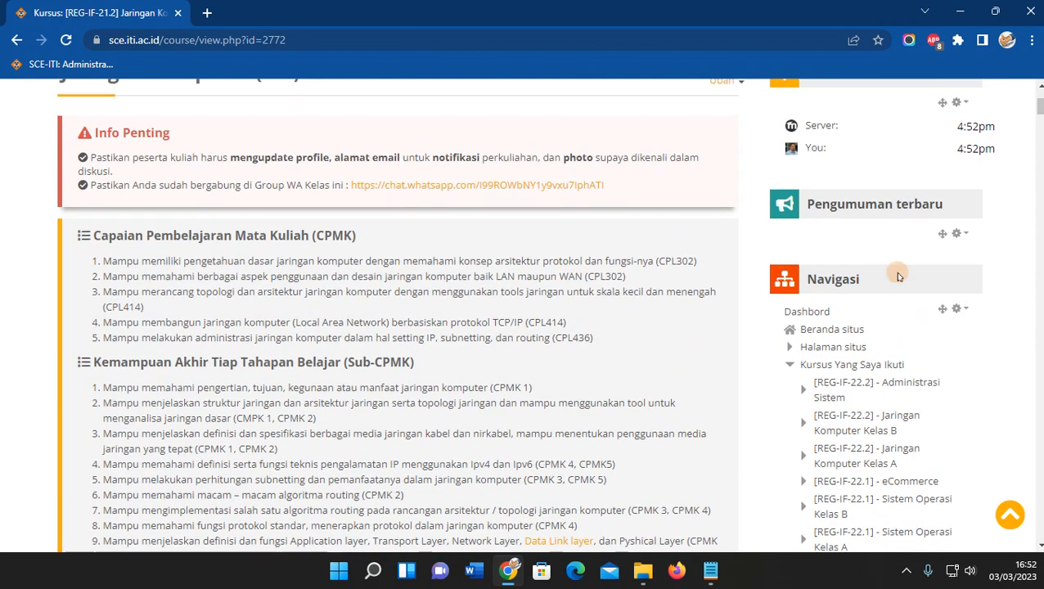
scroll(424, 353, up, 1)
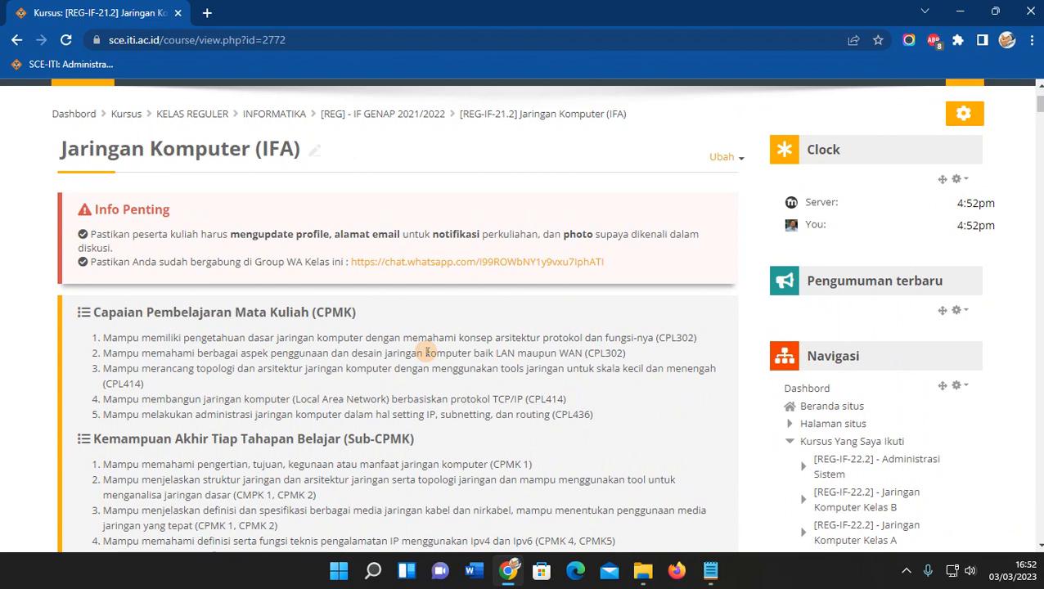
Collapse the enrolled-courses and courses branches in Navigasi to reveal the Administrasi block.
click(789, 440)
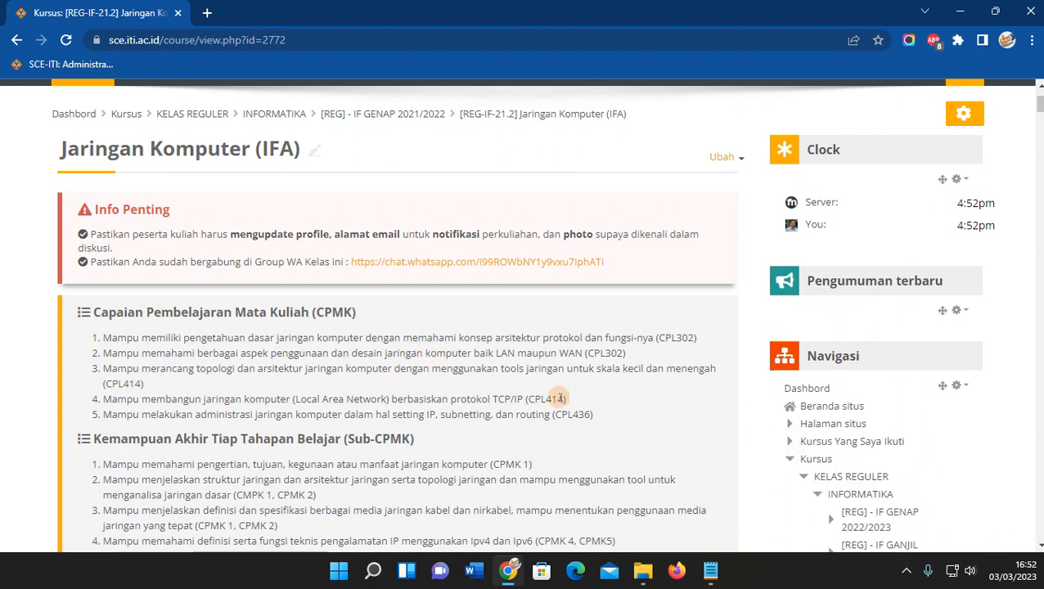
scroll(558, 399, up, 1)
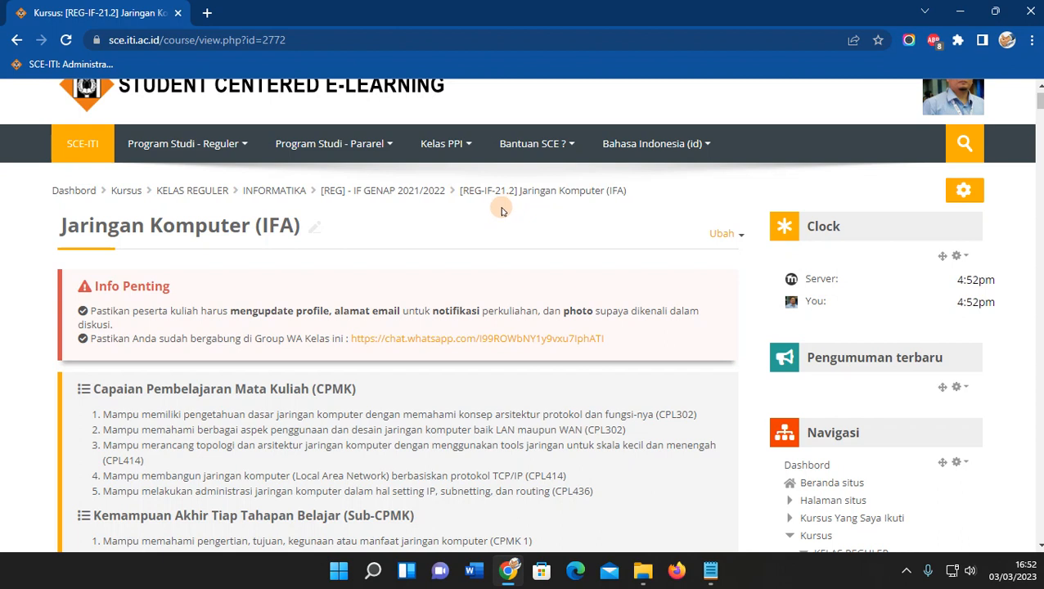
scroll(494, 236, down, 3)
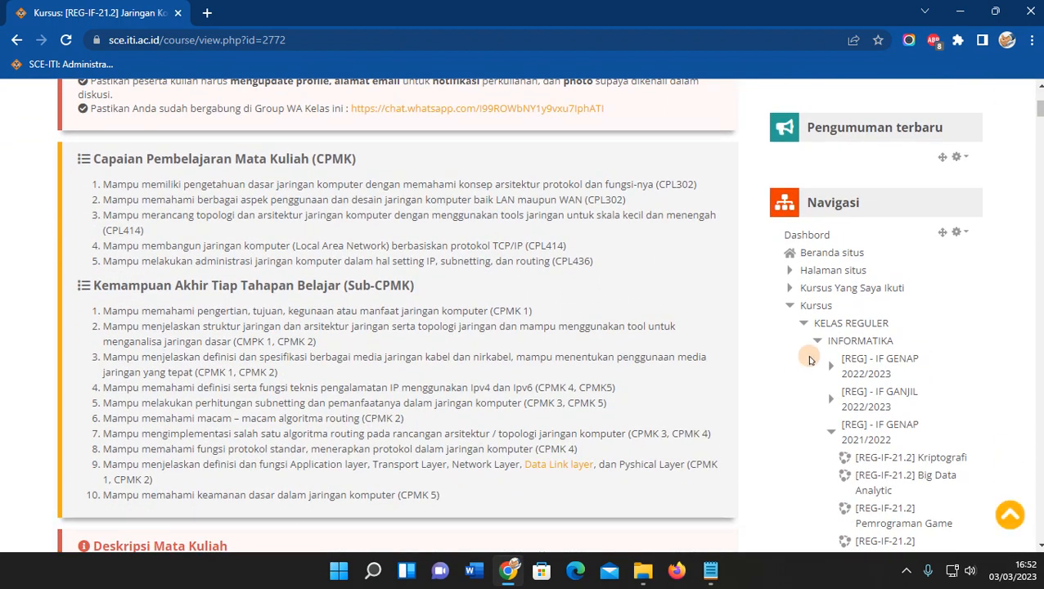
click(789, 305)
scroll(687, 315, down, 2)
scroll(685, 318, down, 2)
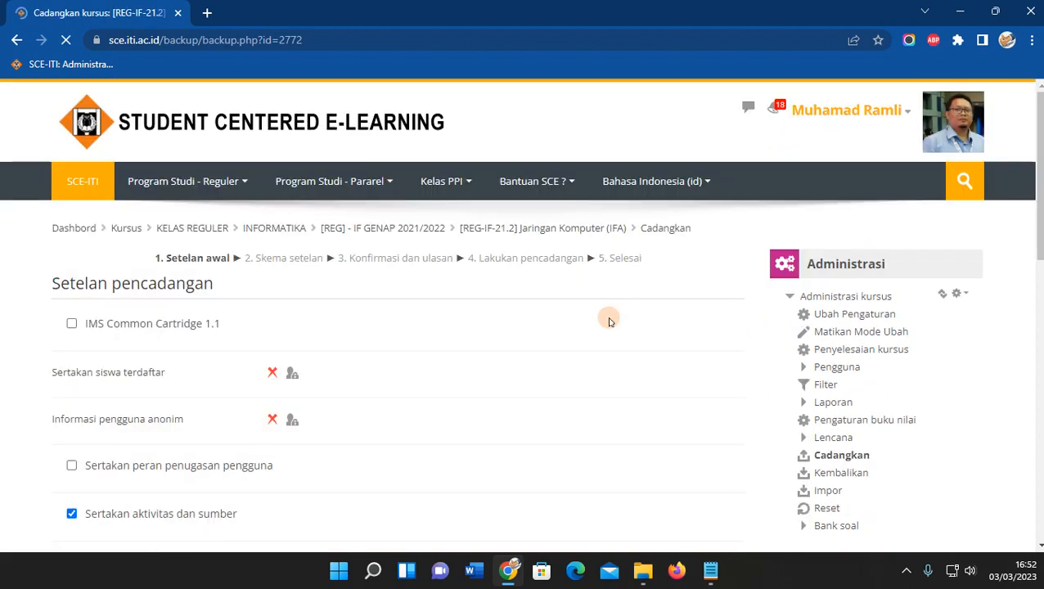
Exclude calendar events and groups and groupings from the backup, then continue to Skema setelan.
scroll(545, 329, down, 3)
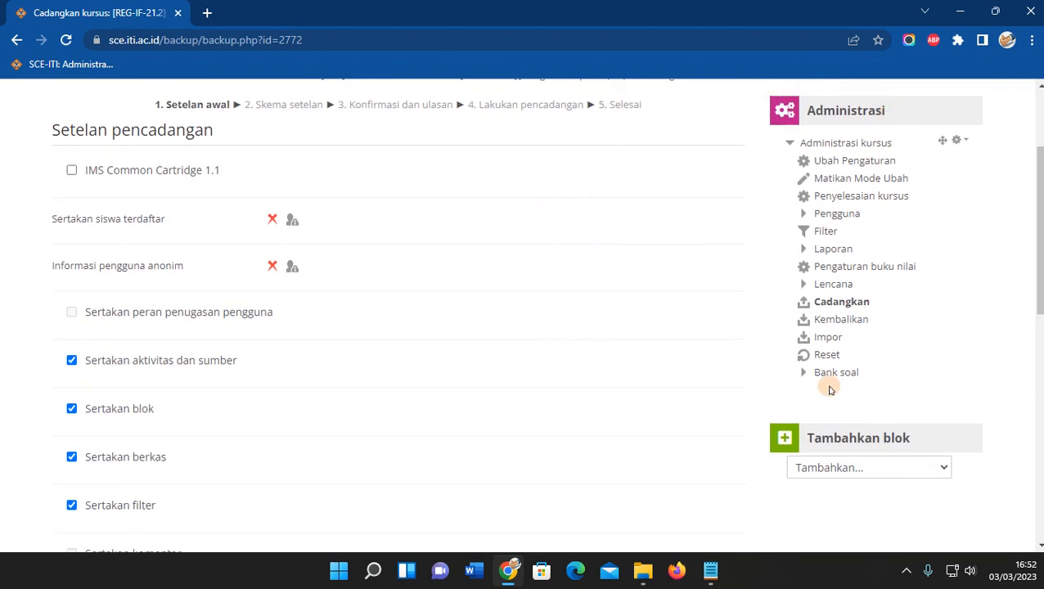
scroll(622, 245, up, 2)
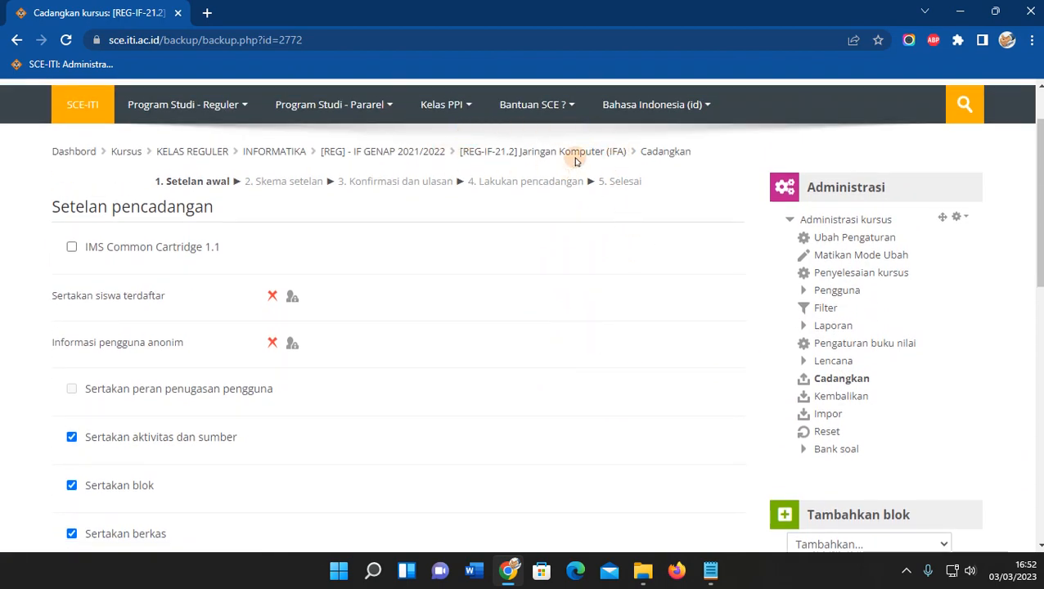
scroll(489, 321, down, 2)
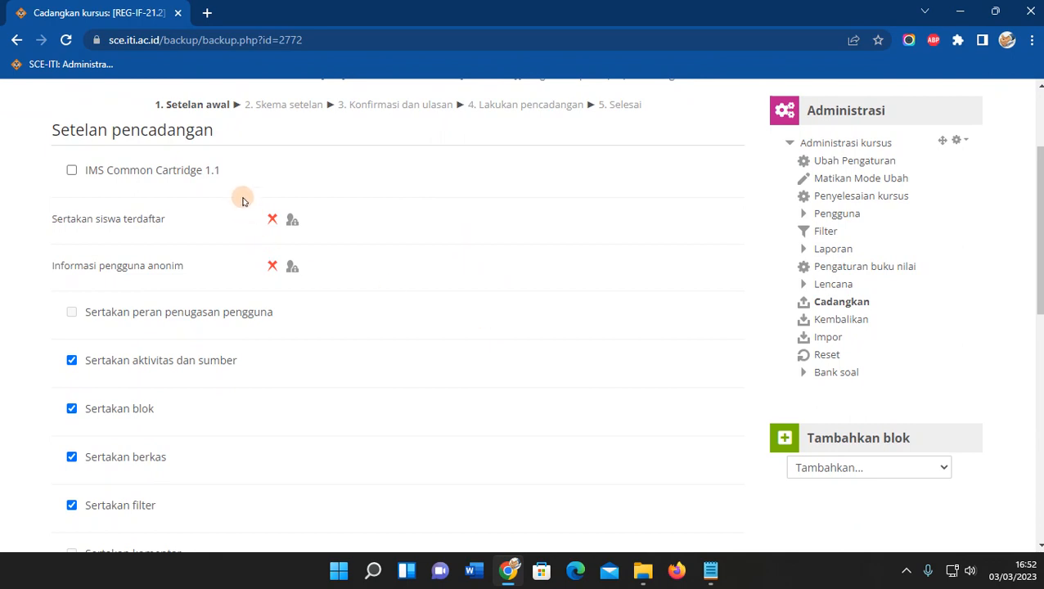
scroll(222, 210, down, 2)
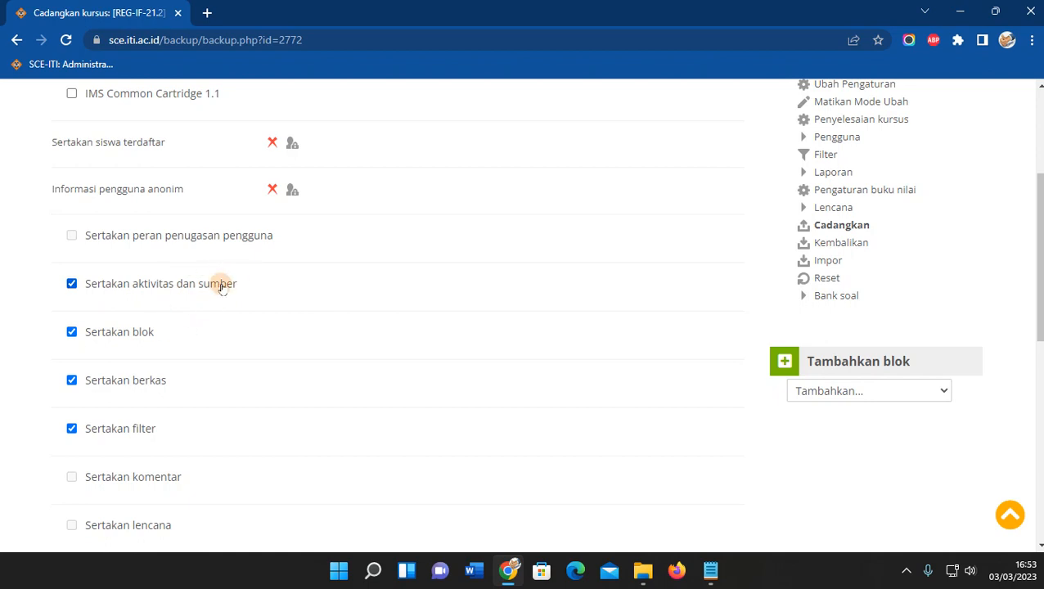
scroll(221, 286, down, 1)
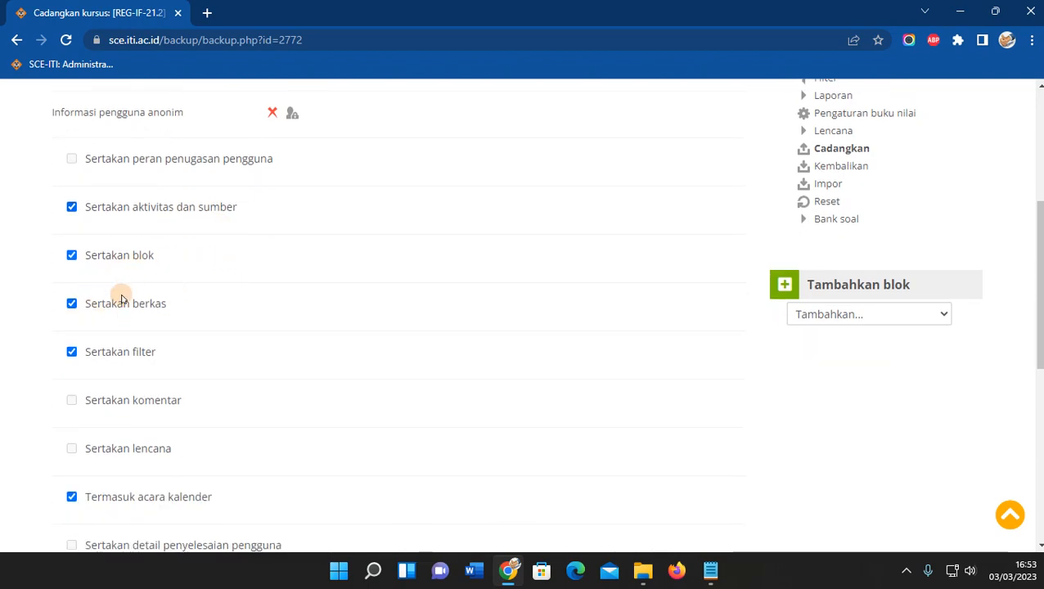
scroll(131, 293, down, 3)
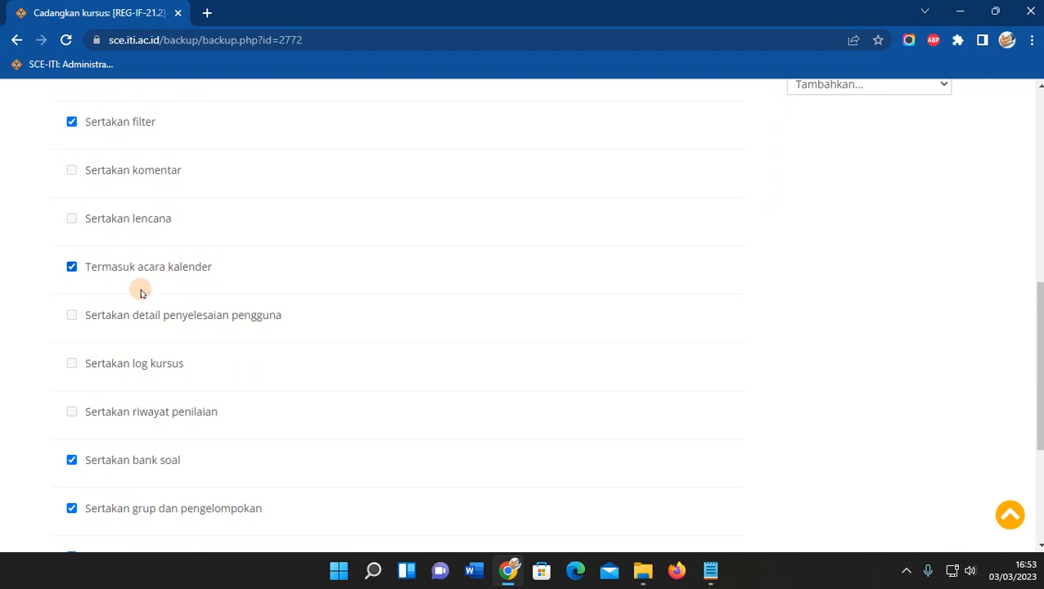
click(174, 271)
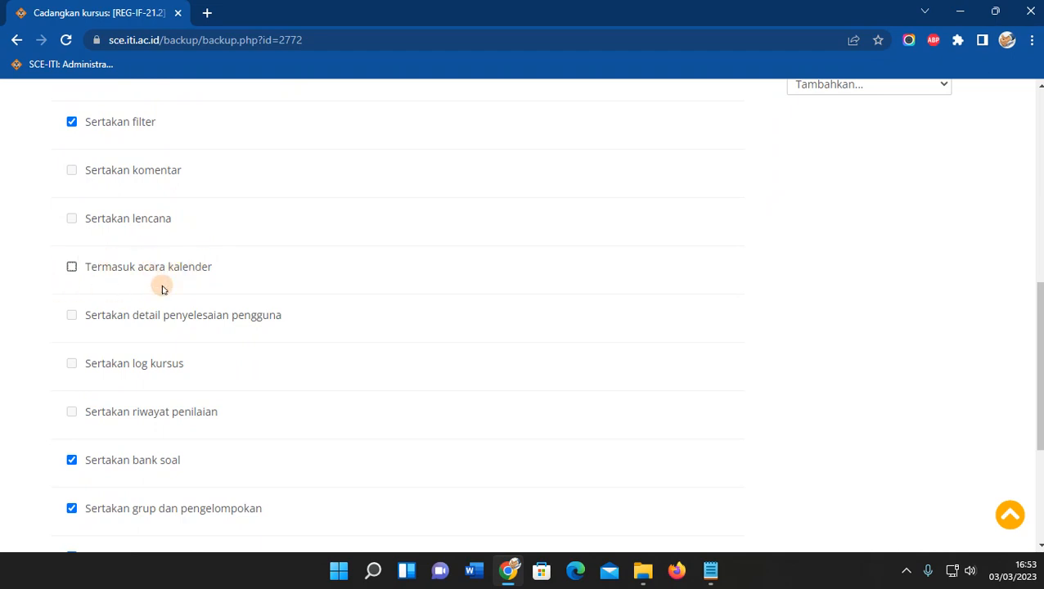
scroll(295, 289, down, 2)
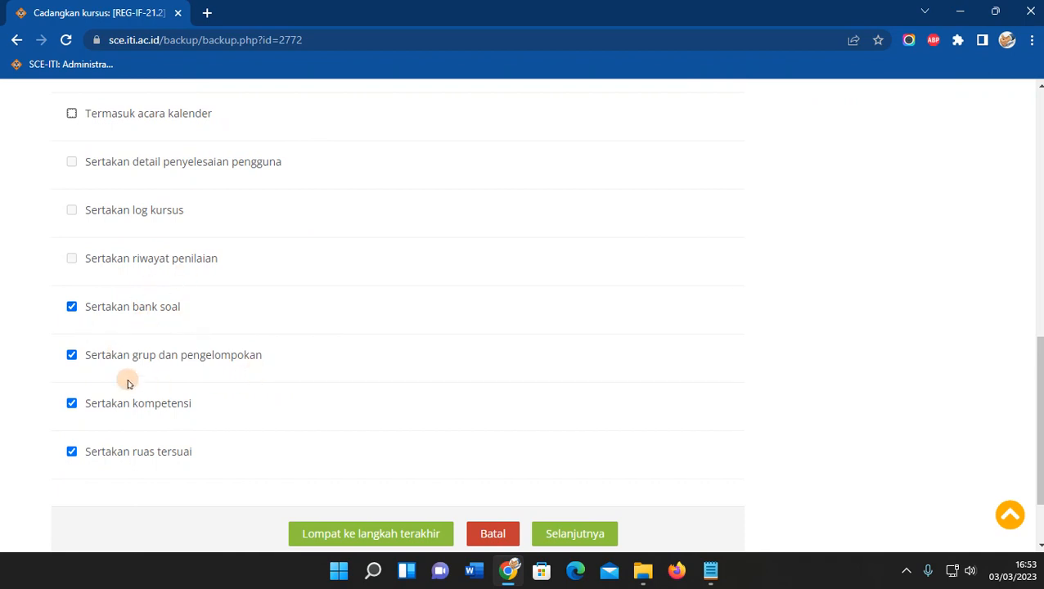
click(212, 360)
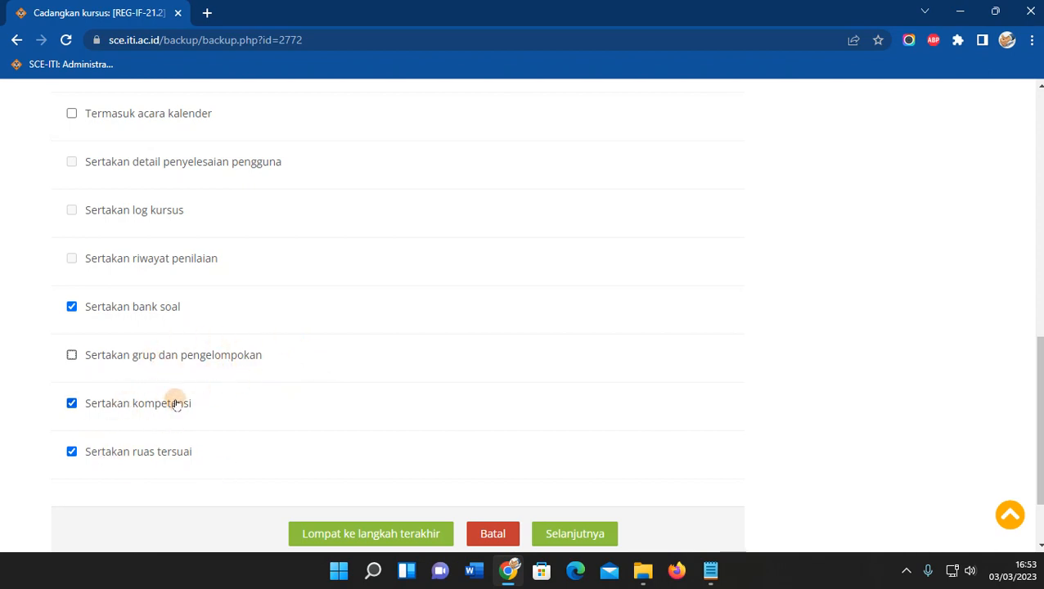
scroll(175, 405, up, 8)
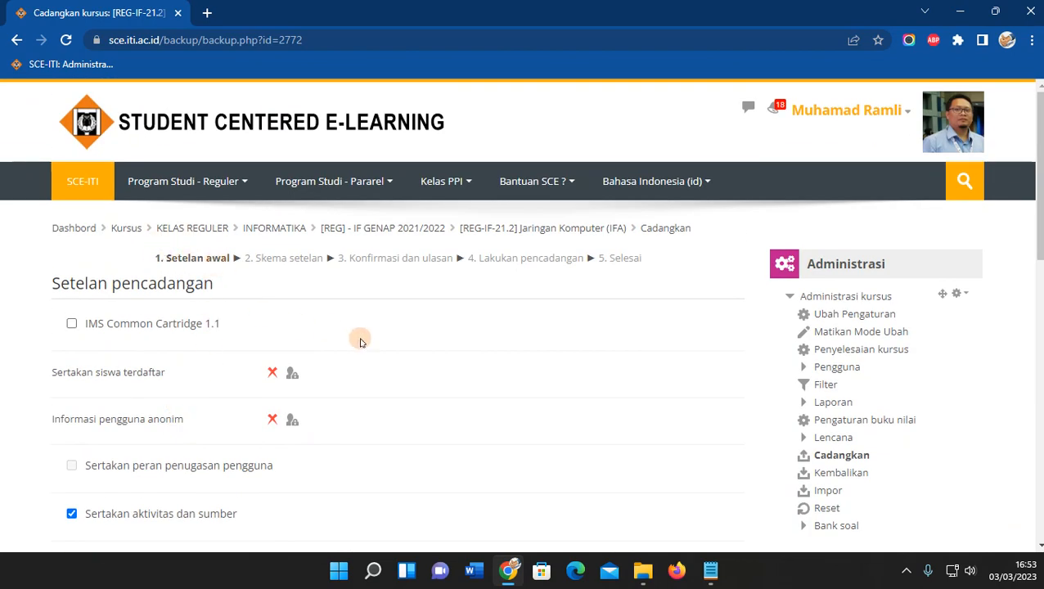
scroll(359, 342, down, 8)
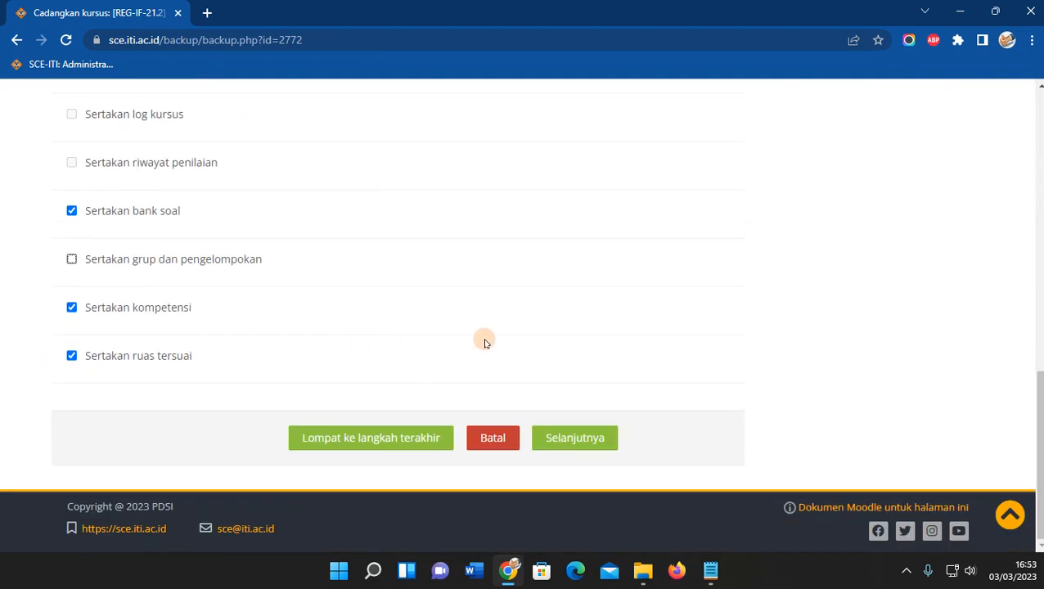
click(579, 439)
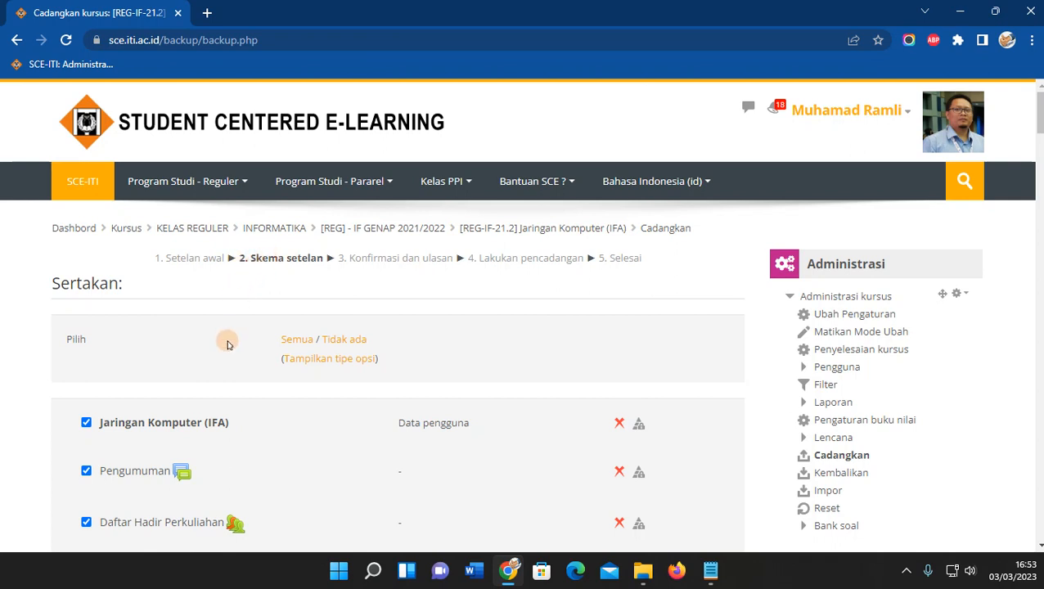
Scroll down the Sertakan list and leave Live Sesi 9 out of the backup.
scroll(227, 345, down, 2)
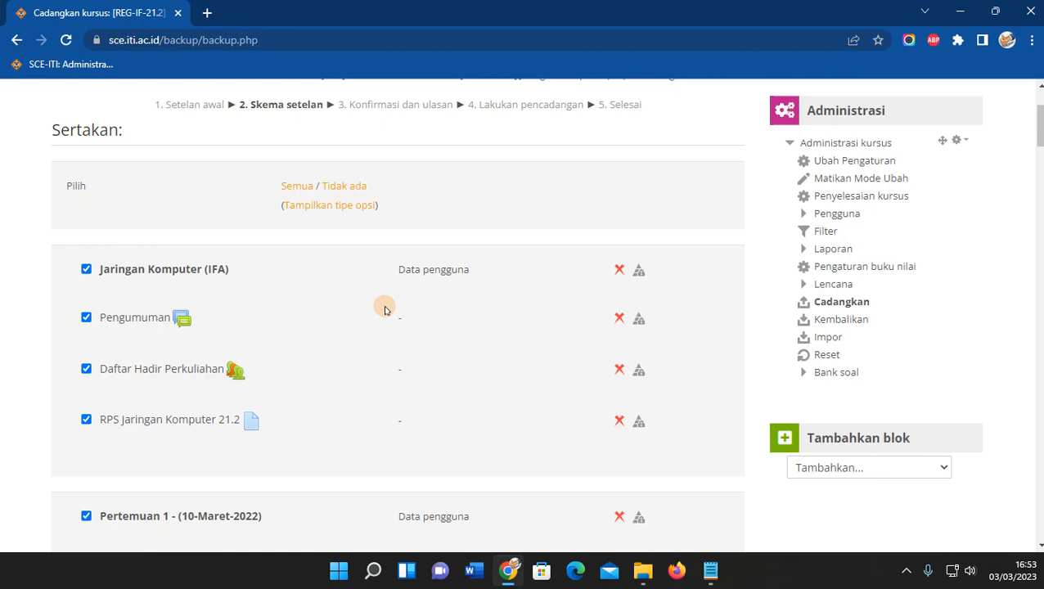
scroll(400, 309, down, 2)
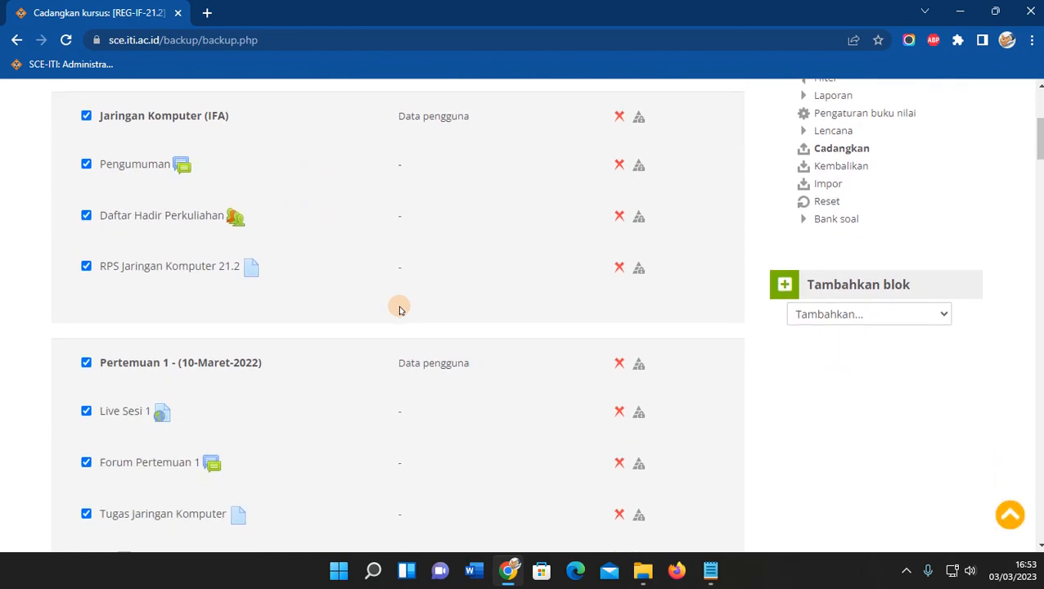
scroll(399, 309, up, 1)
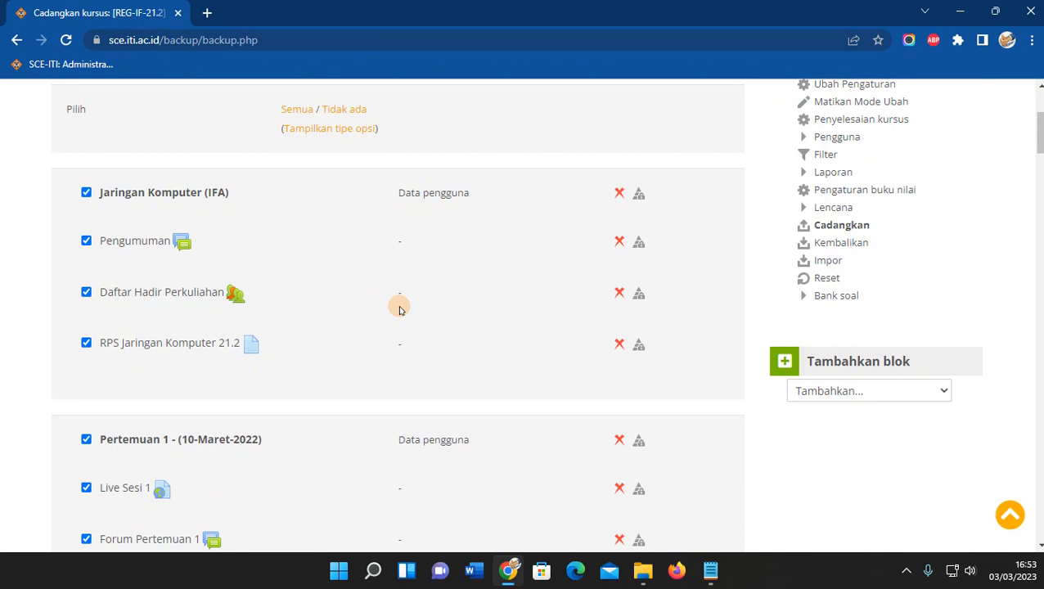
scroll(399, 310, down, 1)
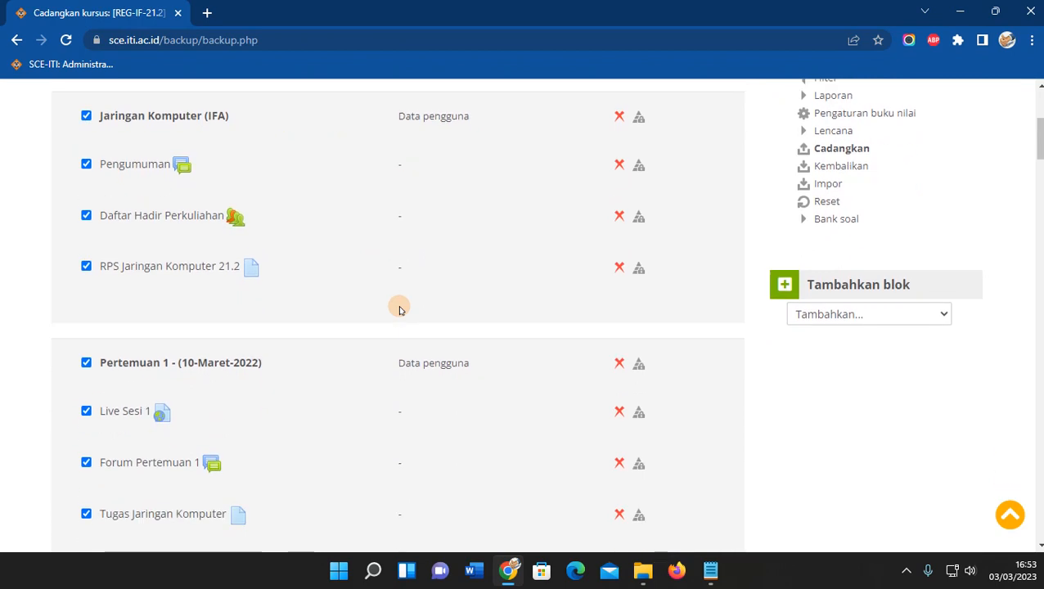
scroll(399, 309, down, 2)
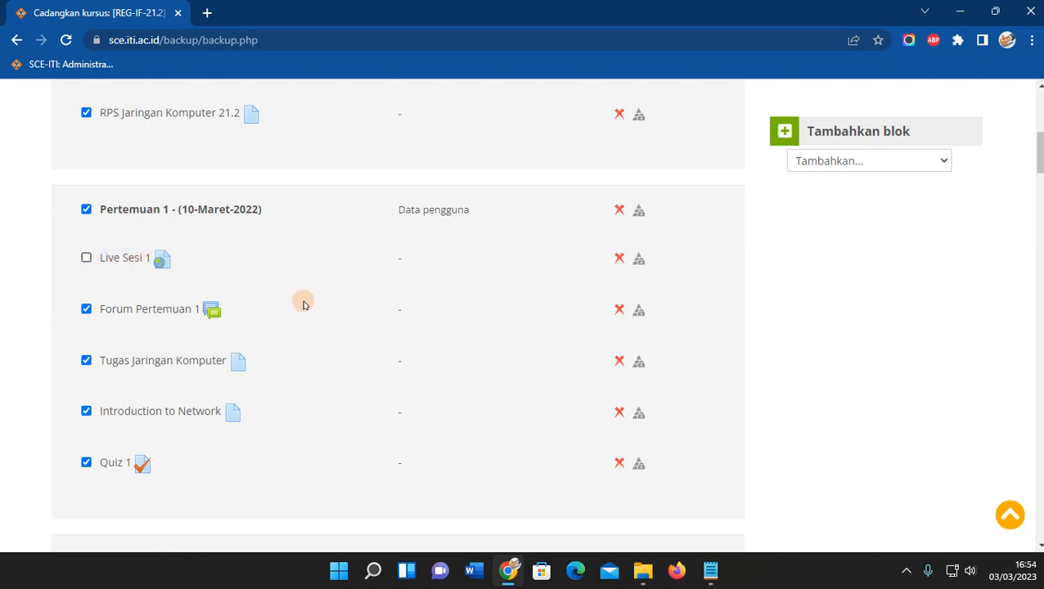
scroll(302, 305, down, 2)
scroll(163, 272, down, 3)
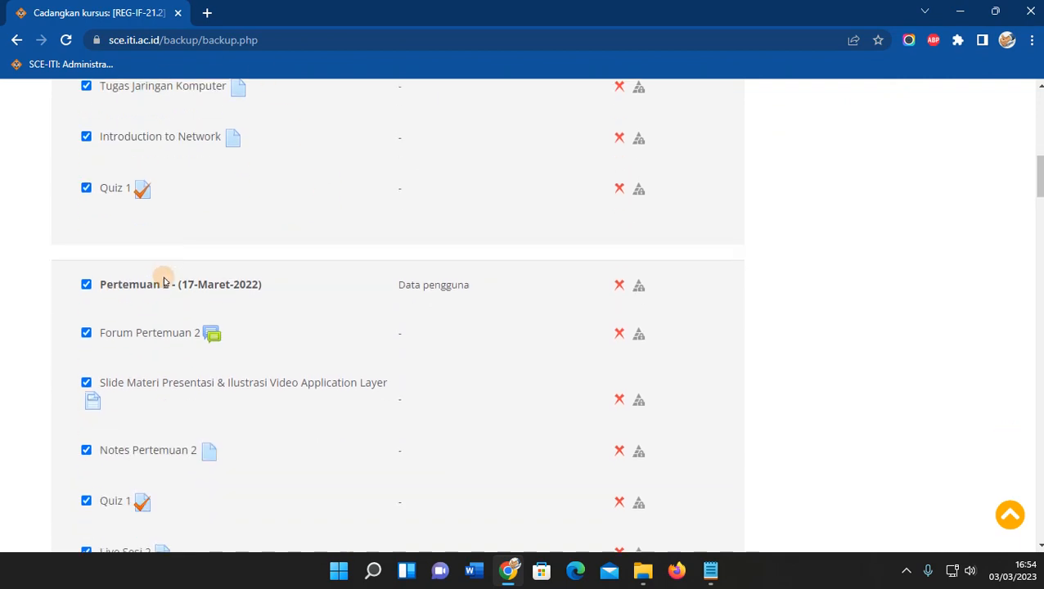
scroll(177, 307, down, 2)
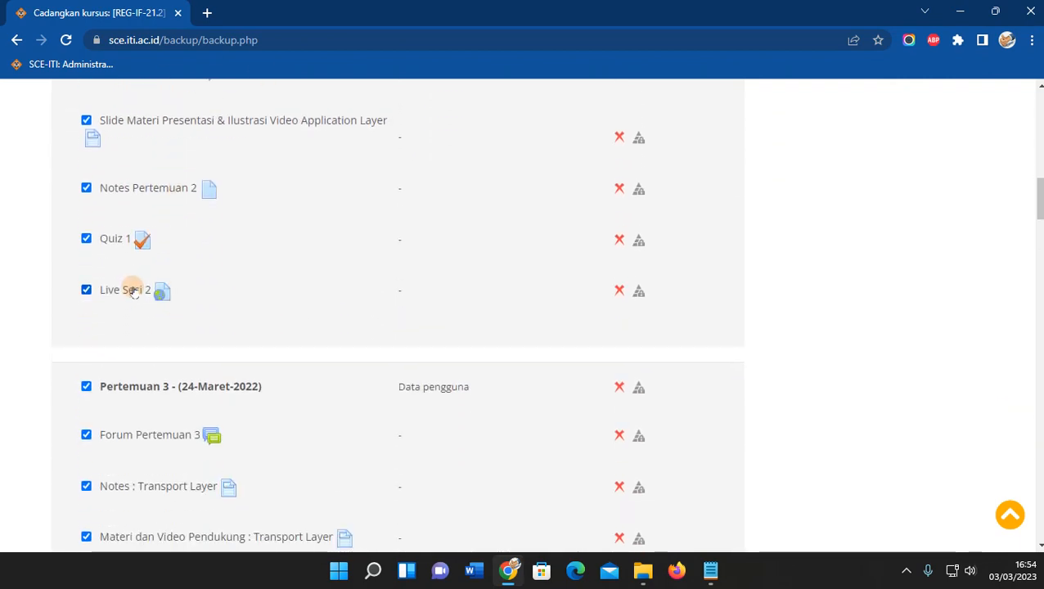
scroll(180, 315, down, 5)
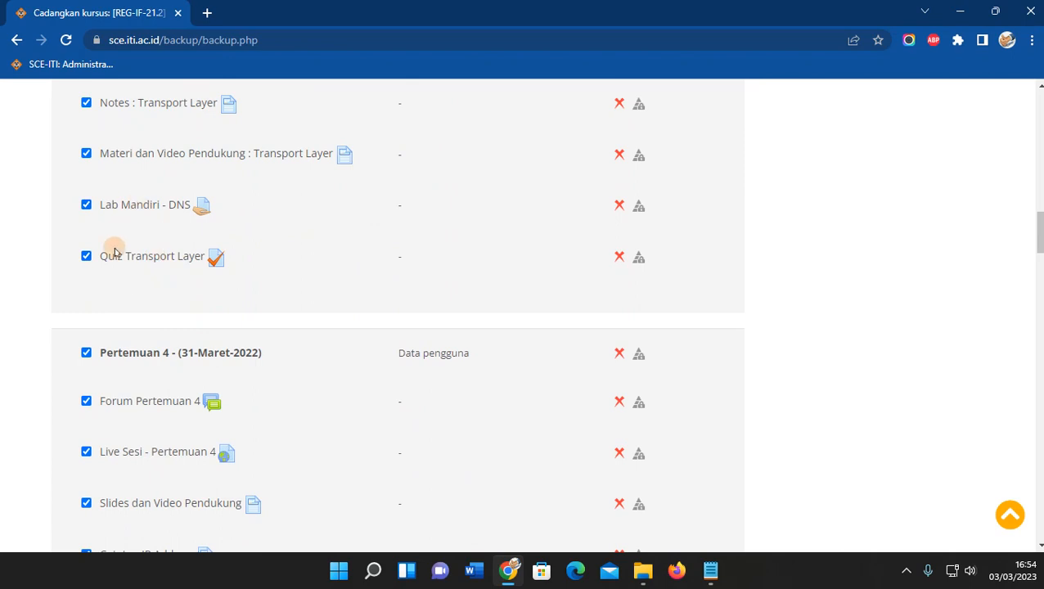
scroll(201, 331, down, 2)
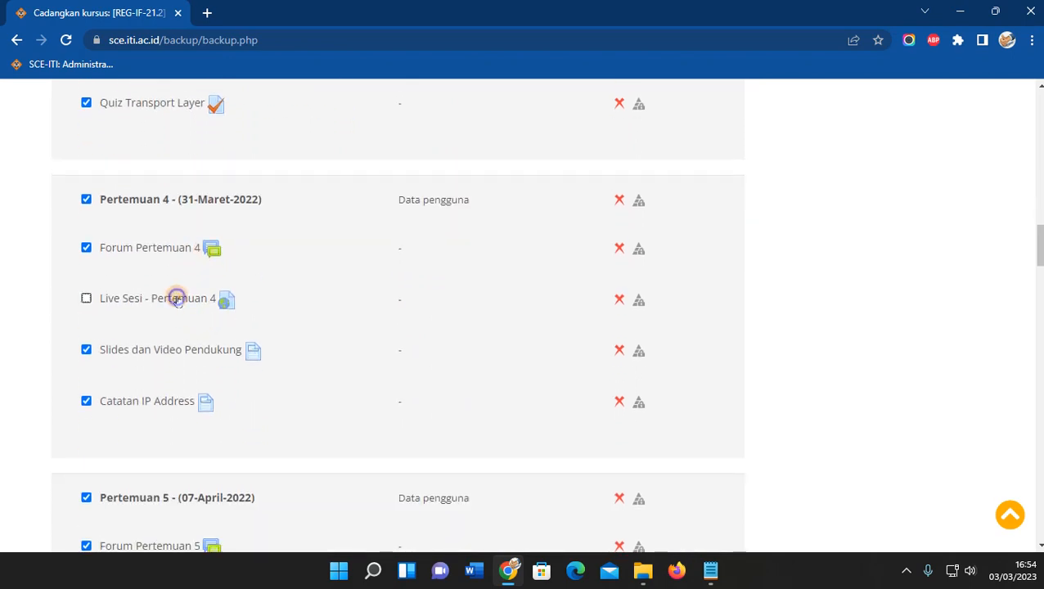
scroll(227, 319, down, 5)
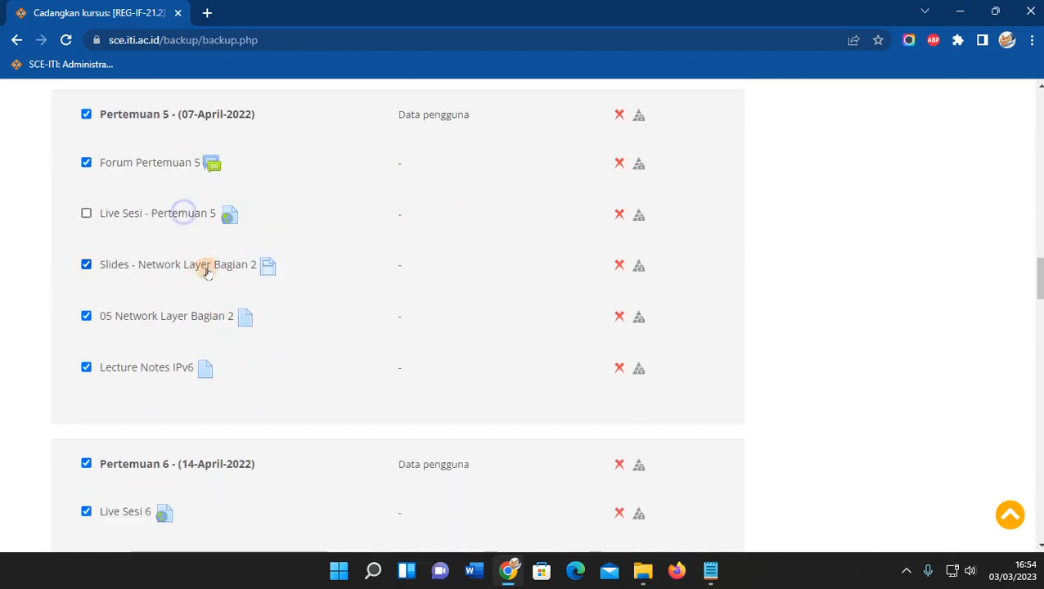
scroll(205, 270, down, 5)
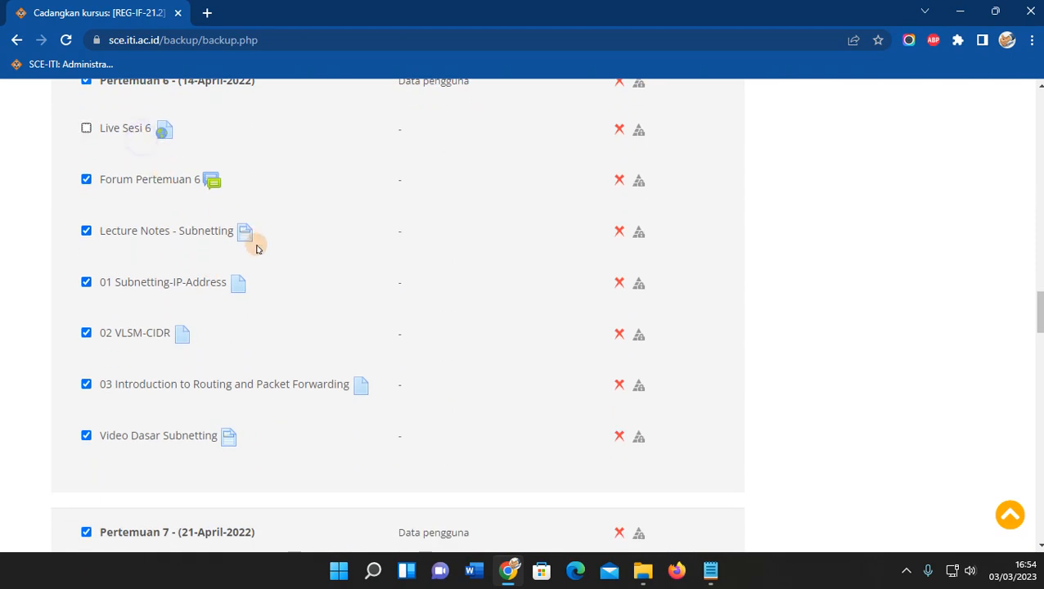
scroll(256, 248, down, 8)
scroll(171, 327, down, 2)
click(121, 360)
Leave Live Sesi 15 out too and continue to the Konfirmasi dan ulasan step.
scroll(123, 361, down, 2)
scroll(191, 362, down, 4)
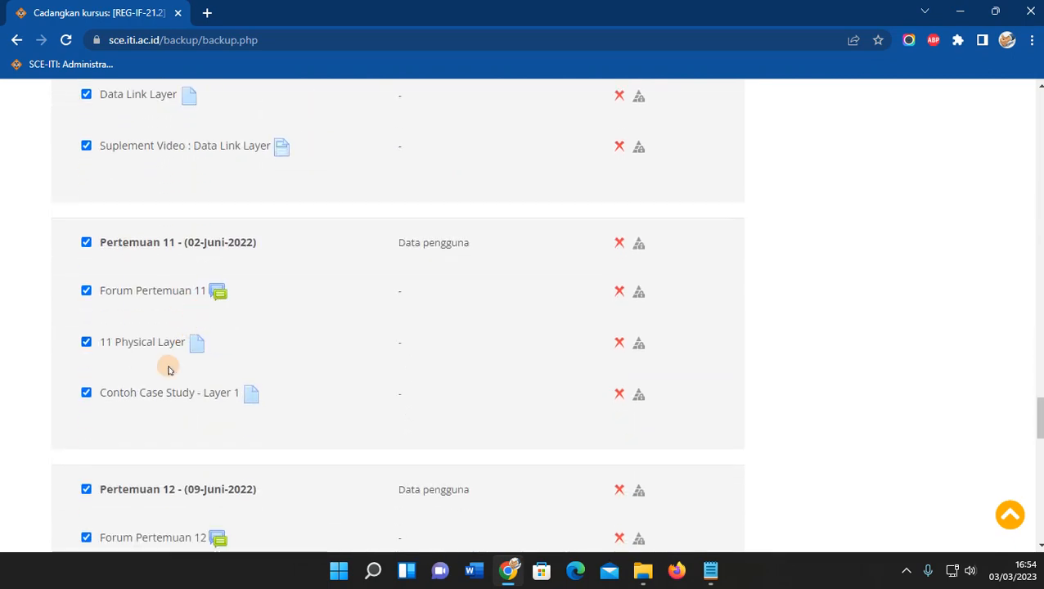
scroll(169, 370, down, 4)
scroll(187, 376, down, 8)
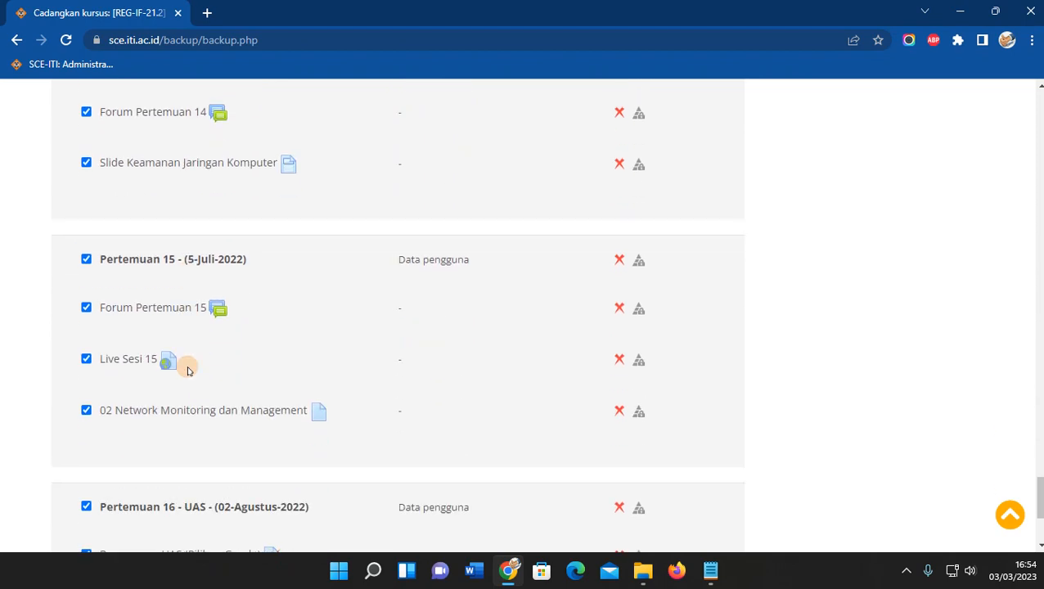
scroll(186, 370, down, 2)
click(132, 205)
scroll(213, 443, down, 1)
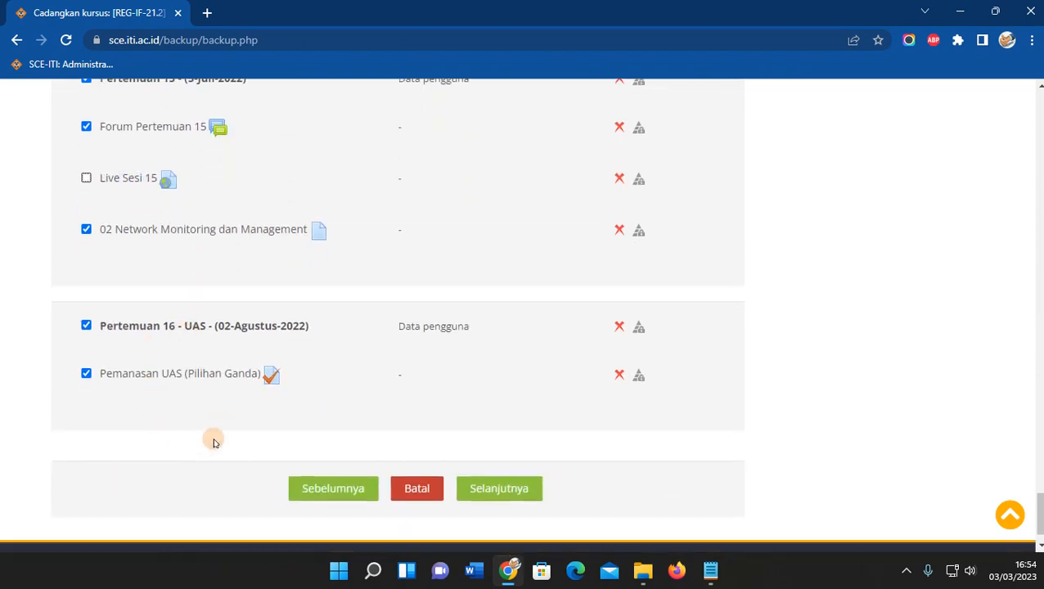
scroll(399, 367, up, 5)
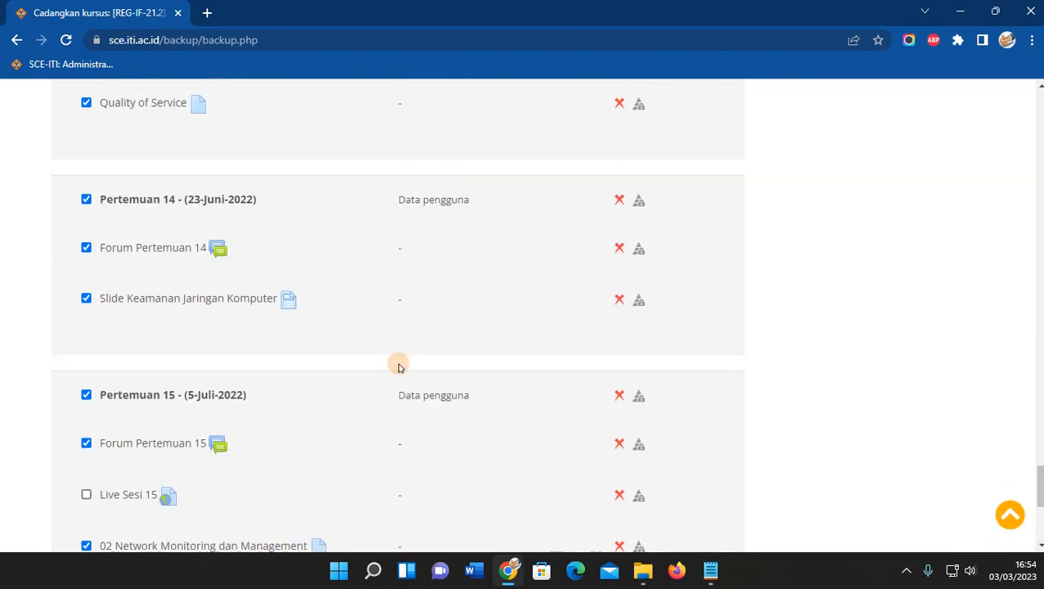
scroll(399, 366, down, 5)
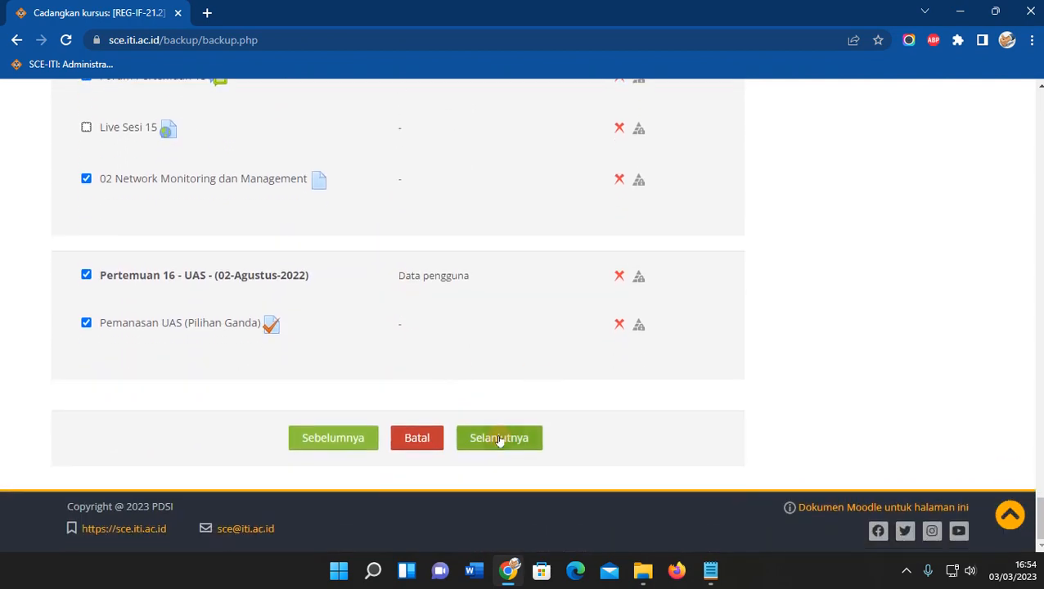
click(495, 443)
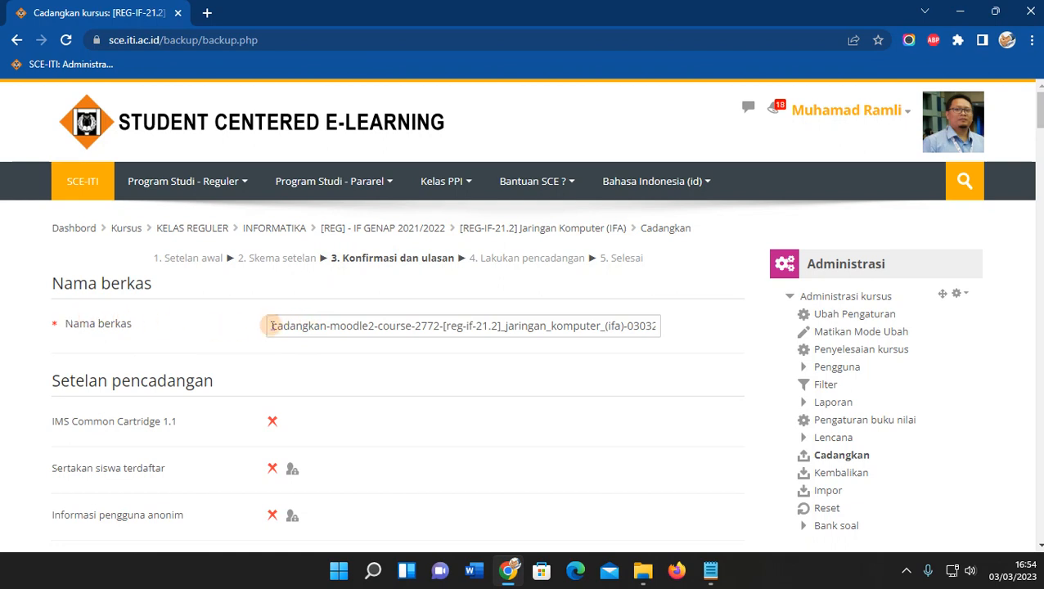
Replace the default backup file name so it reads BackupJarkom21.2.mbz.
drag(271, 326, 632, 325)
key(BackSpace)
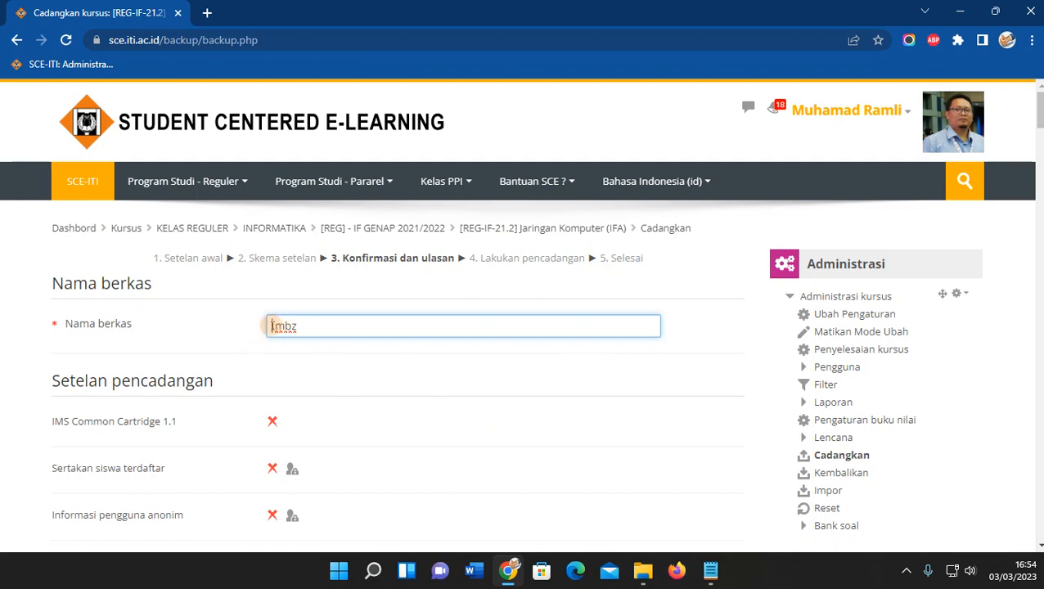
drag(272, 326, 307, 326)
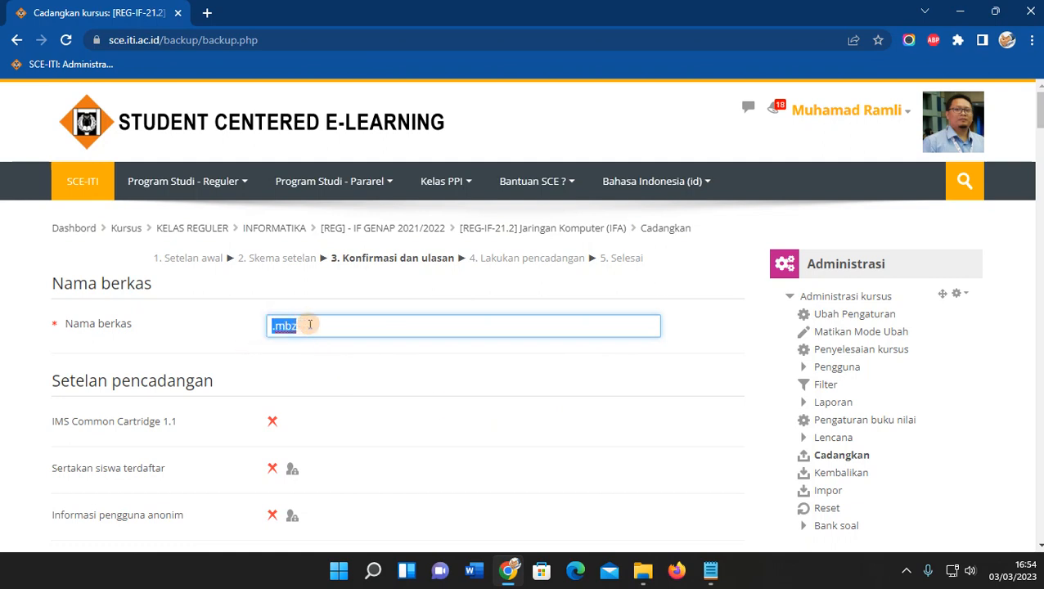
click(274, 327)
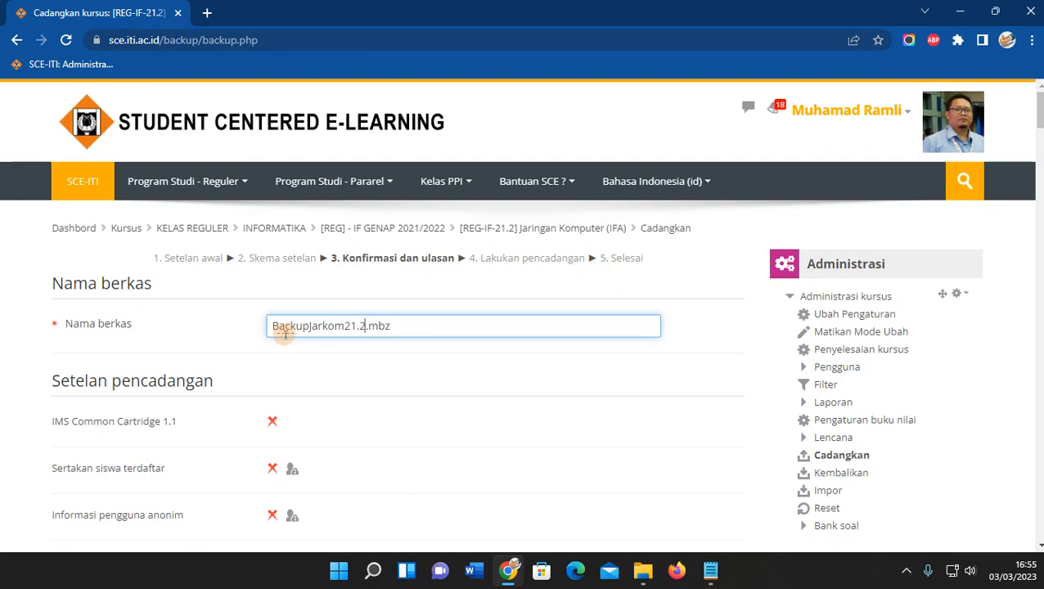
drag(275, 326, 364, 325)
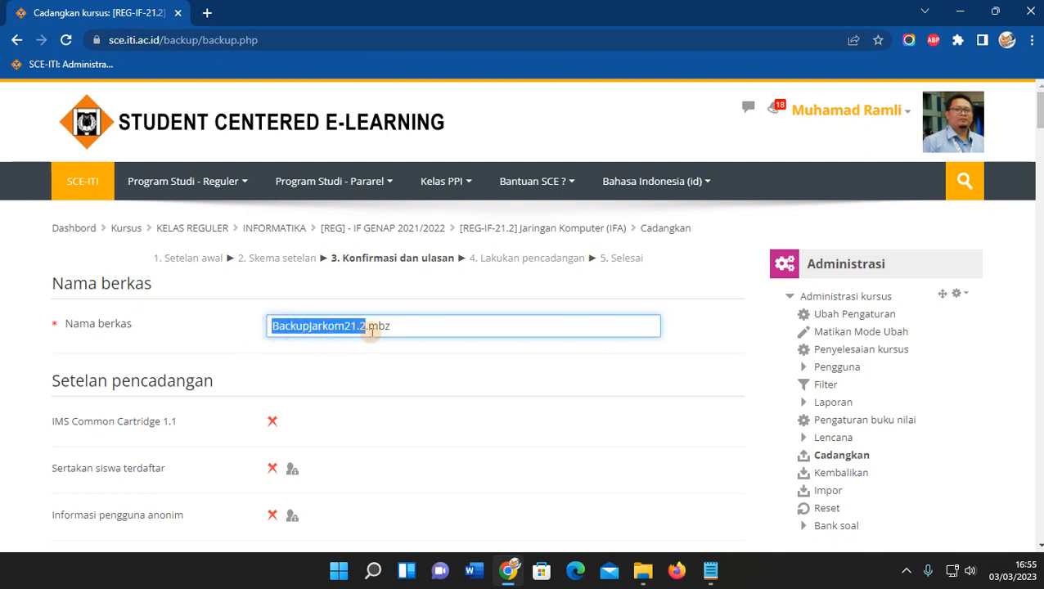
click(366, 329)
drag(364, 328, 410, 330)
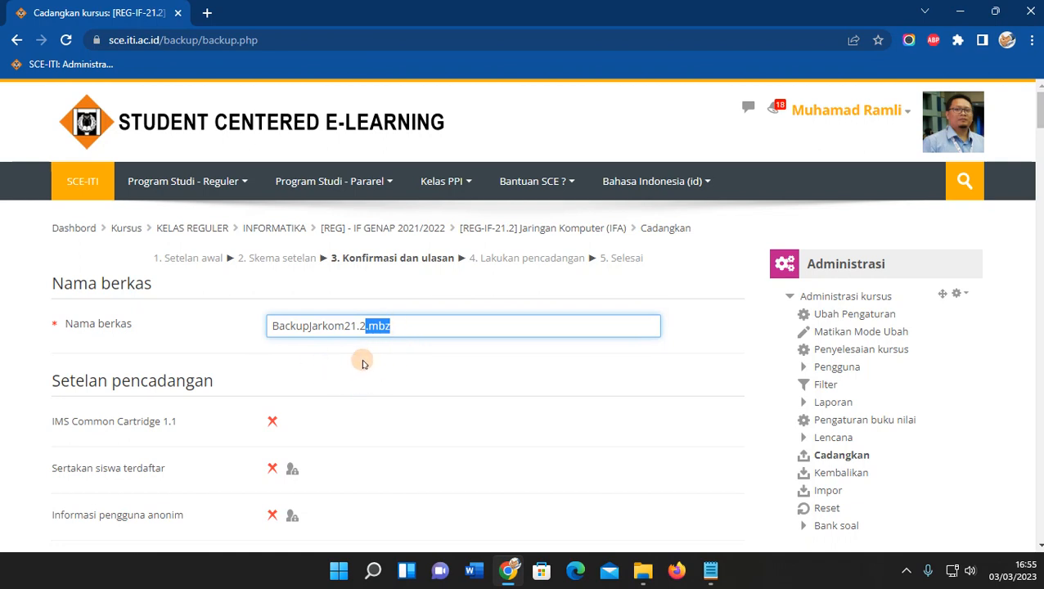
key(ctrl+plus)
key(ctrl+plus)
scroll(421, 344, down, 3)
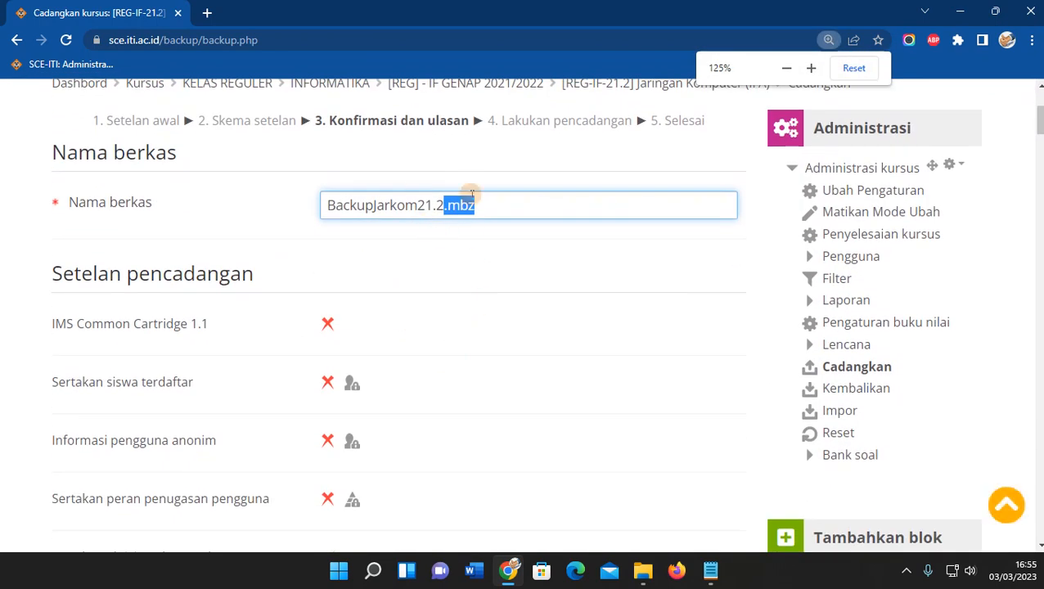
click(456, 247)
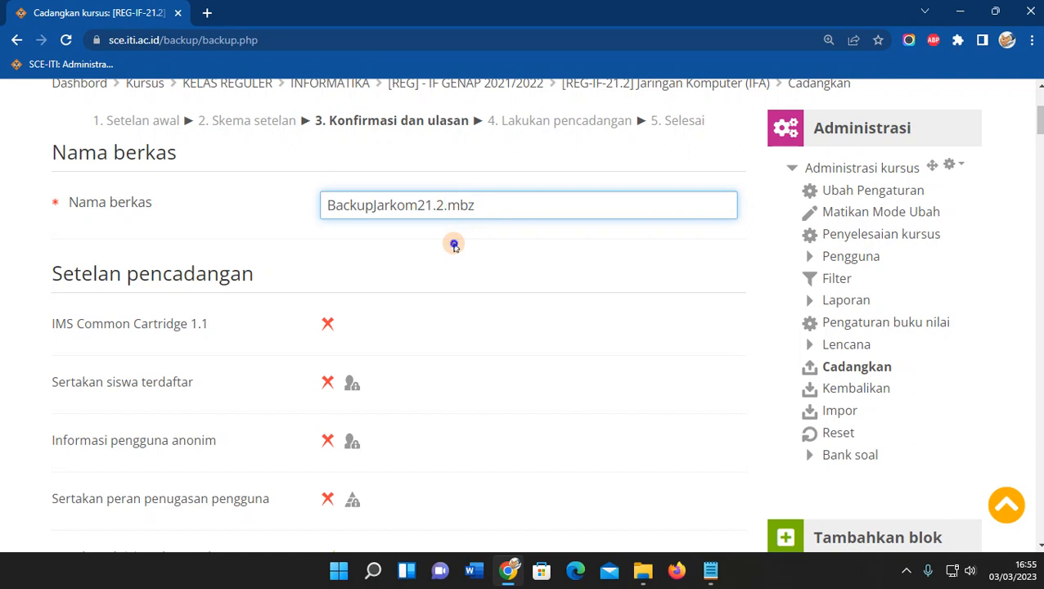
Scroll the backup review list, zooming in to read items and back out, until the backup reaches Selesai.
scroll(456, 247, down, 15)
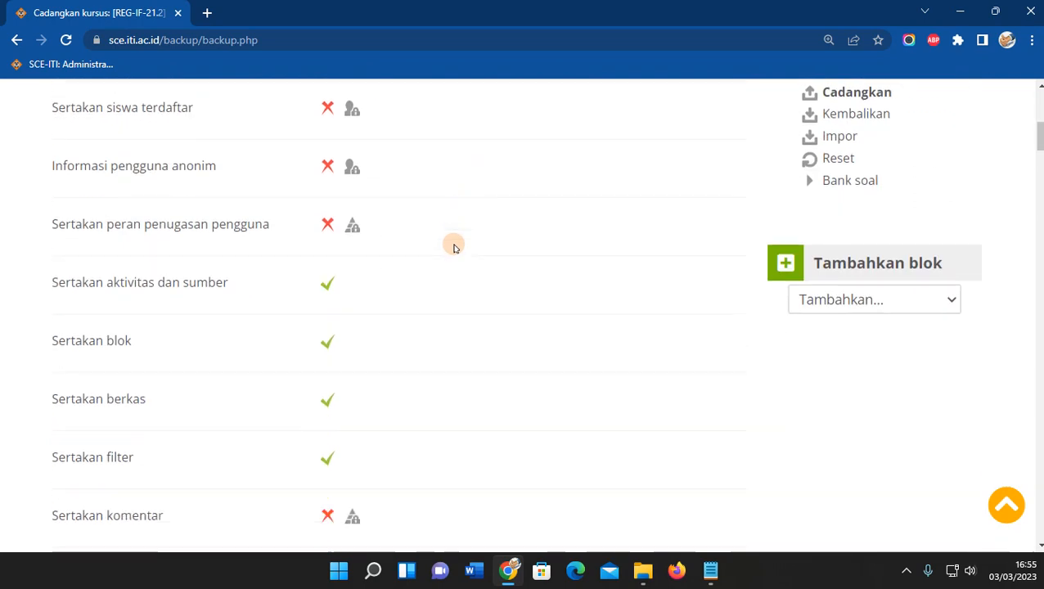
scroll(455, 247, down, 20)
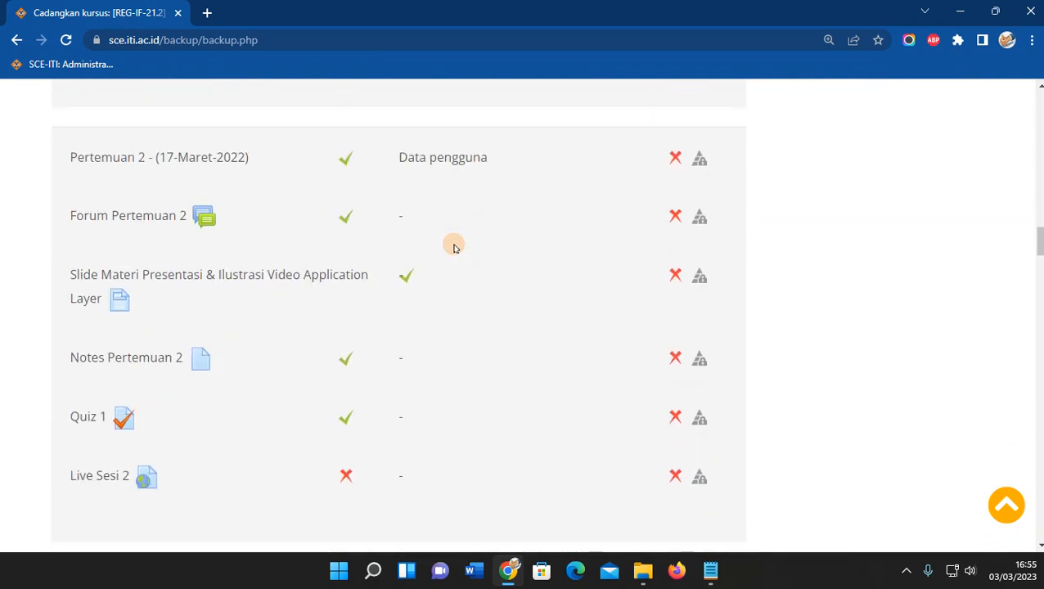
scroll(439, 236, down, 20)
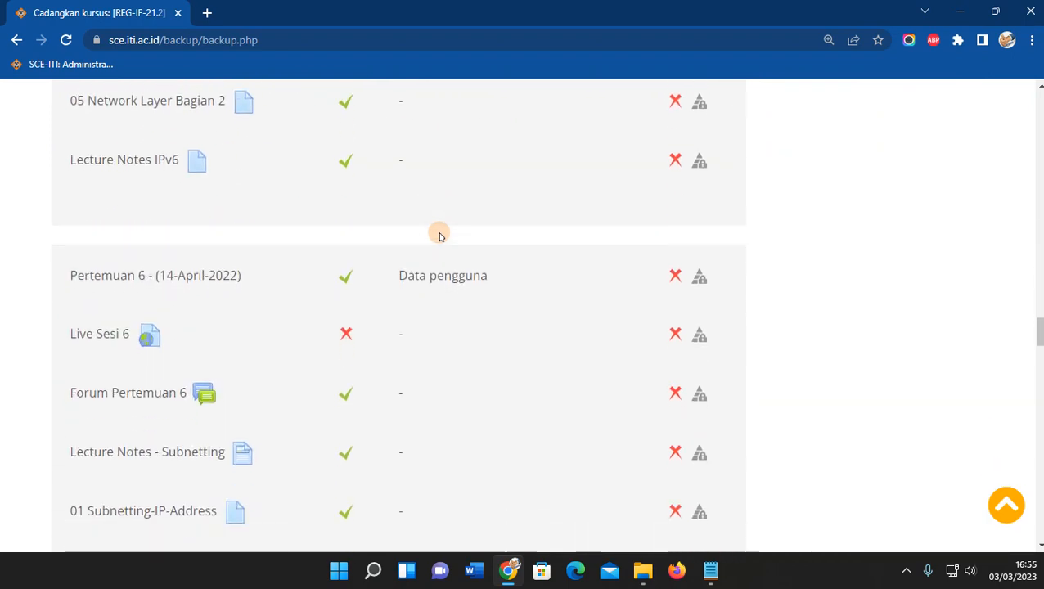
scroll(439, 236, down, 20)
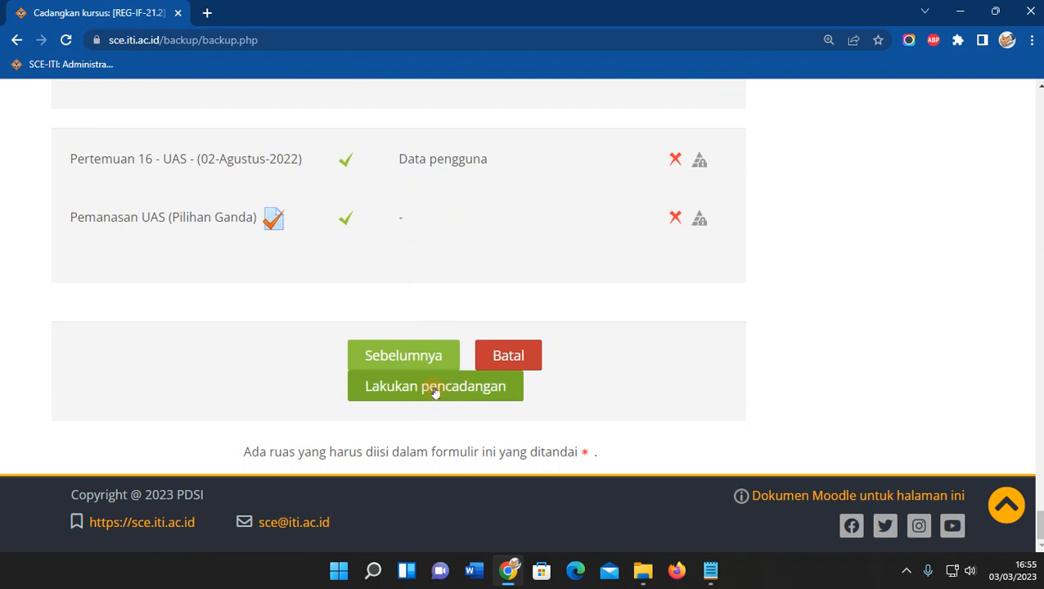
key(ctrl+plus)
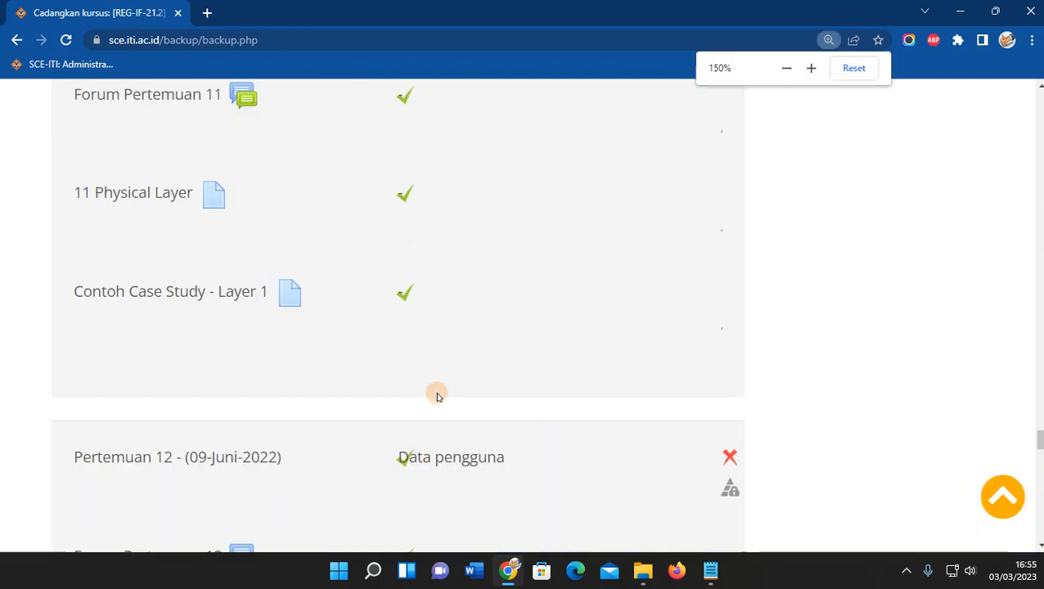
key(ctrl+minus)
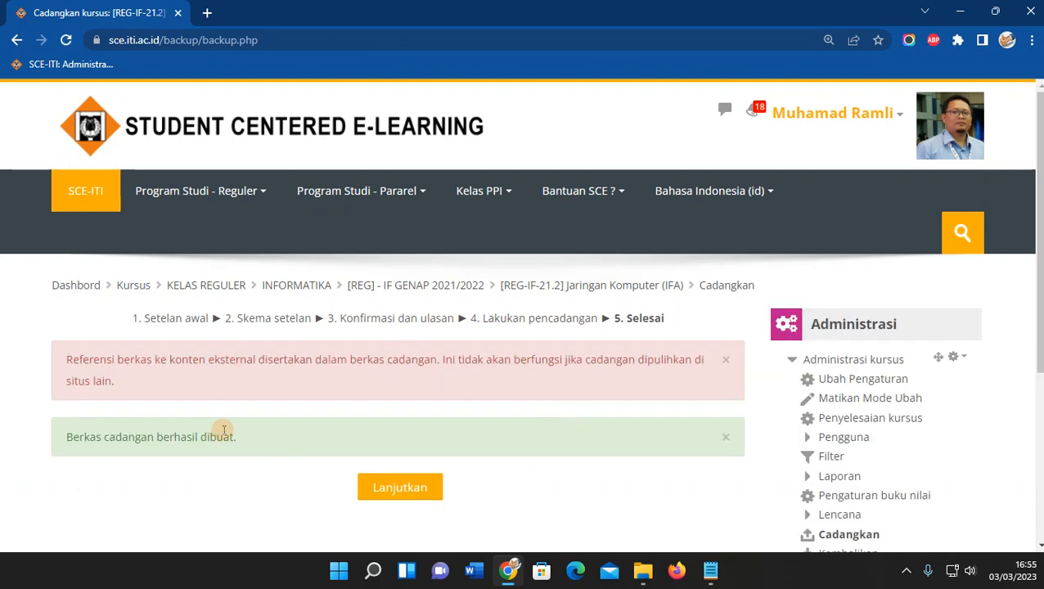
Close the external file references warning and continue past the backup success message to the restore page.
drag(120, 382, 66, 349)
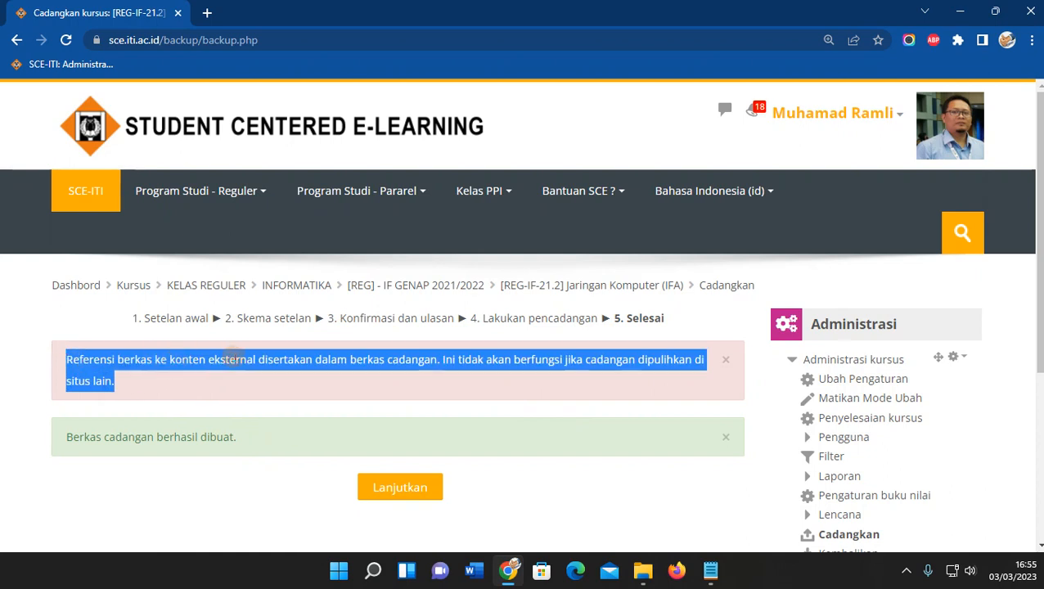
click(233, 358)
drag(312, 362, 367, 360)
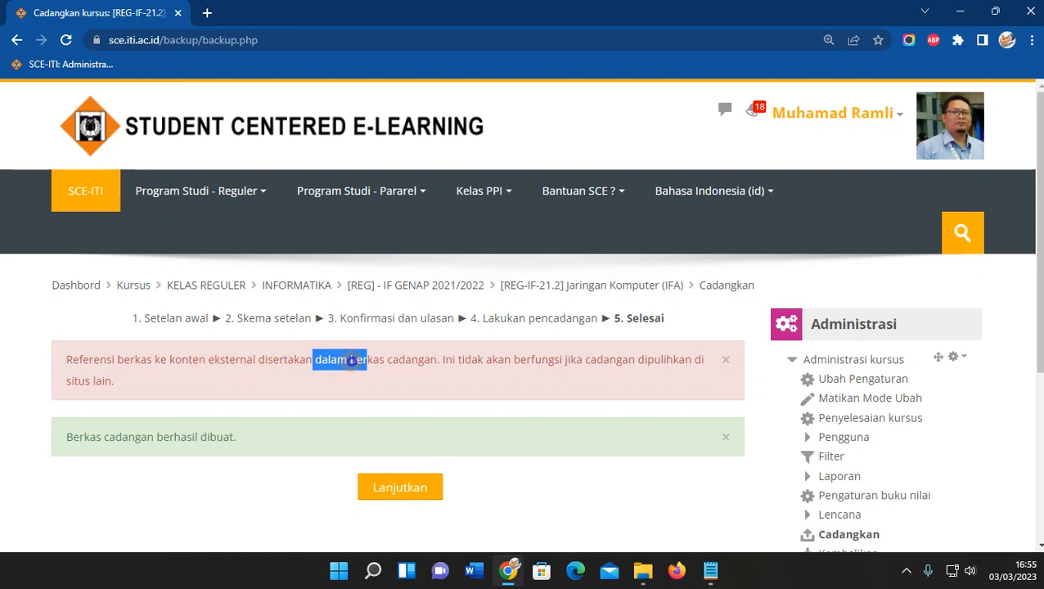
click(351, 360)
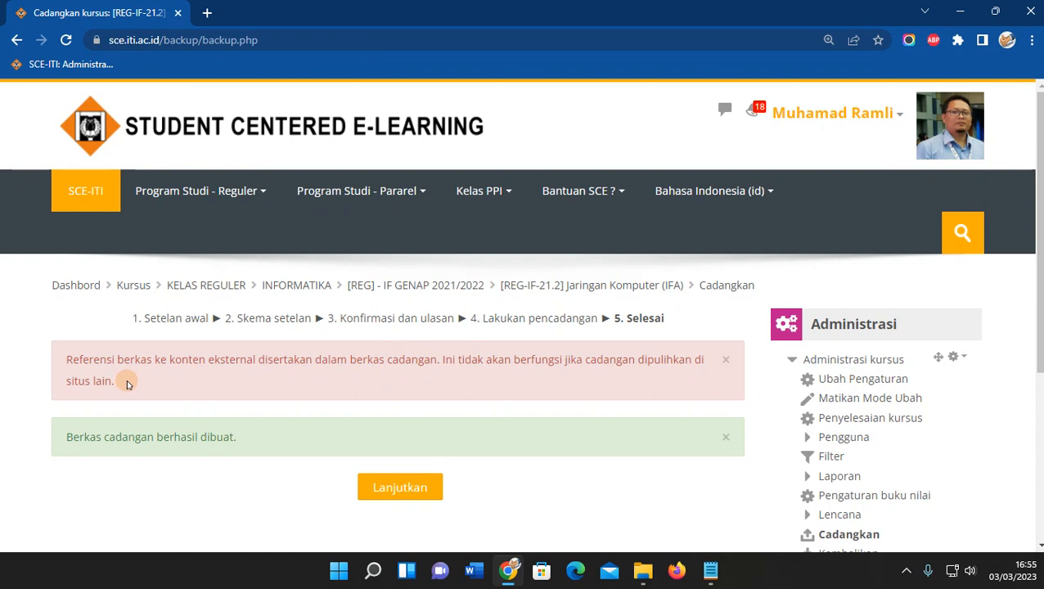
click(723, 360)
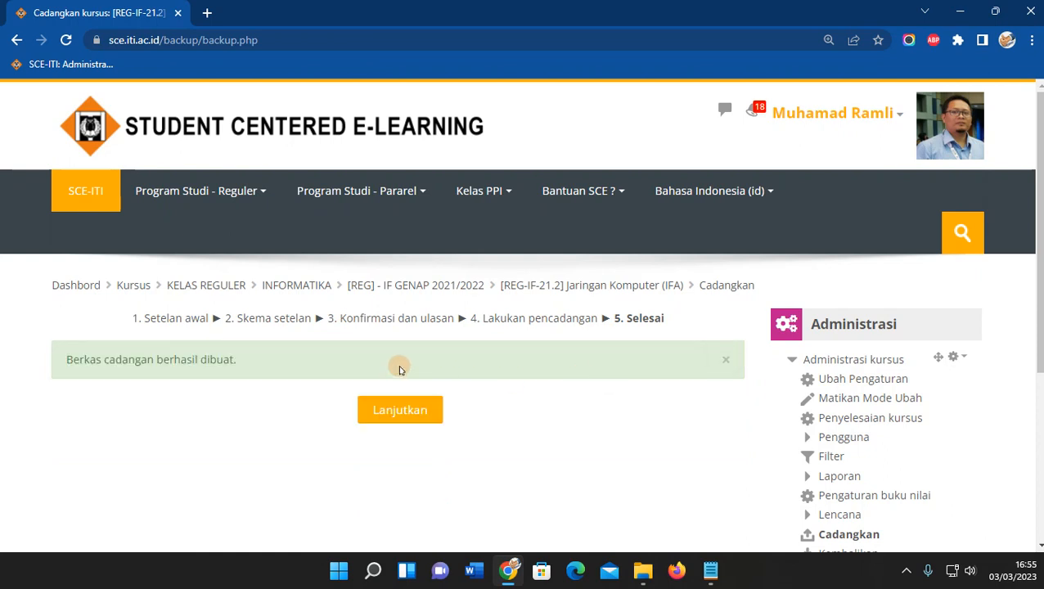
drag(61, 360, 247, 358)
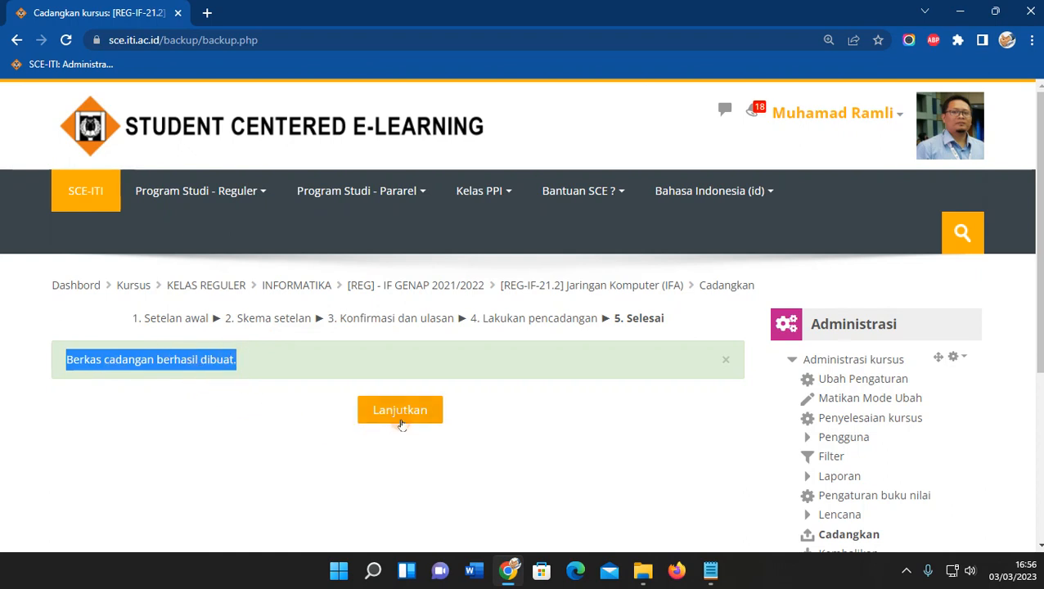
click(423, 400)
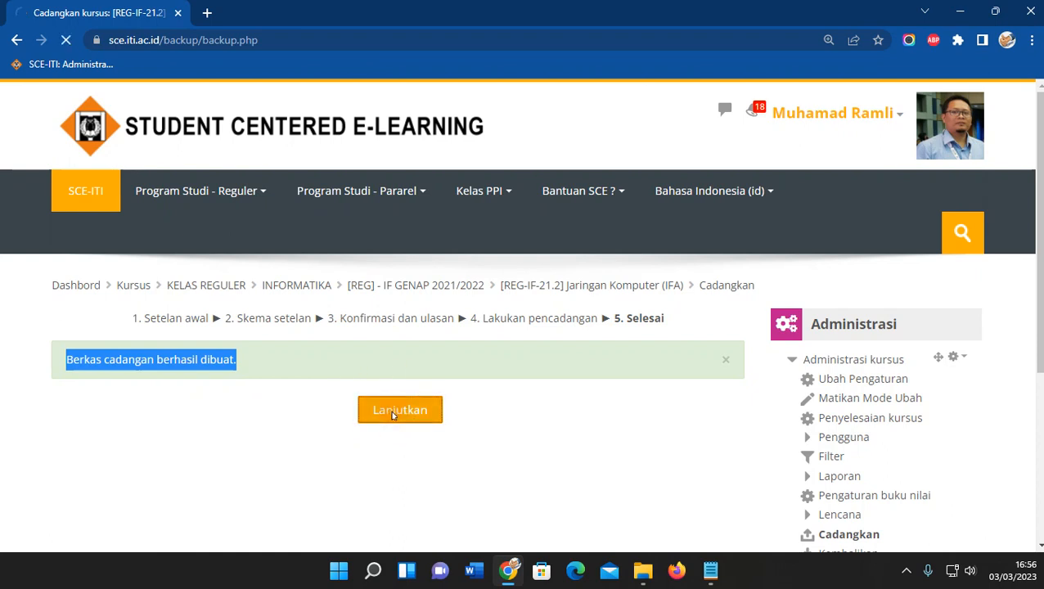
scroll(392, 416, down, 1)
Check that BackupJarkom21.2.mbz (27.6Mb) is listed under Area privat pencadangan pengguna.
scroll(392, 415, down, 6)
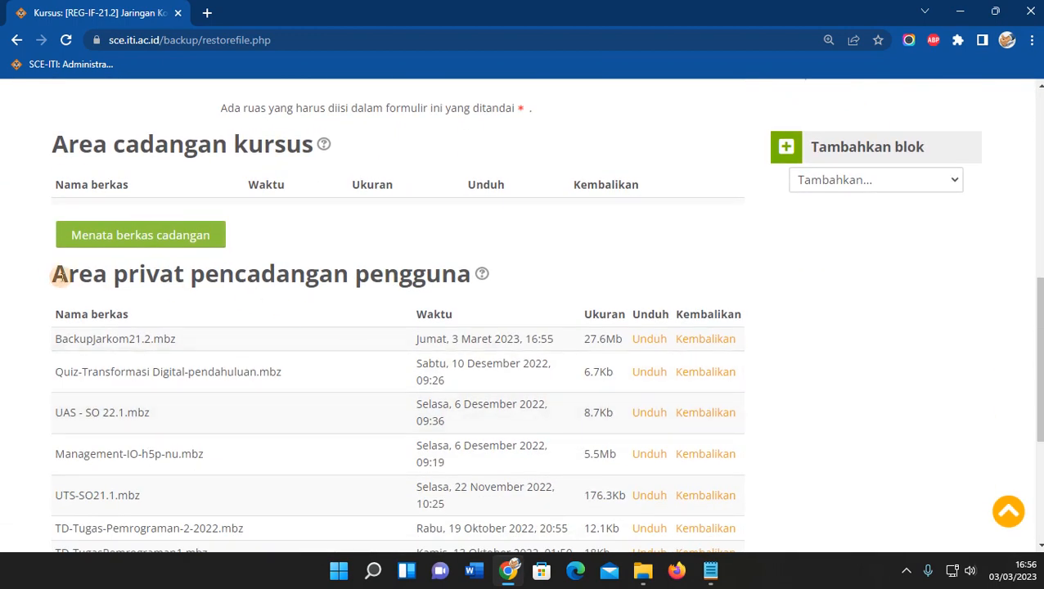
drag(36, 272, 462, 282)
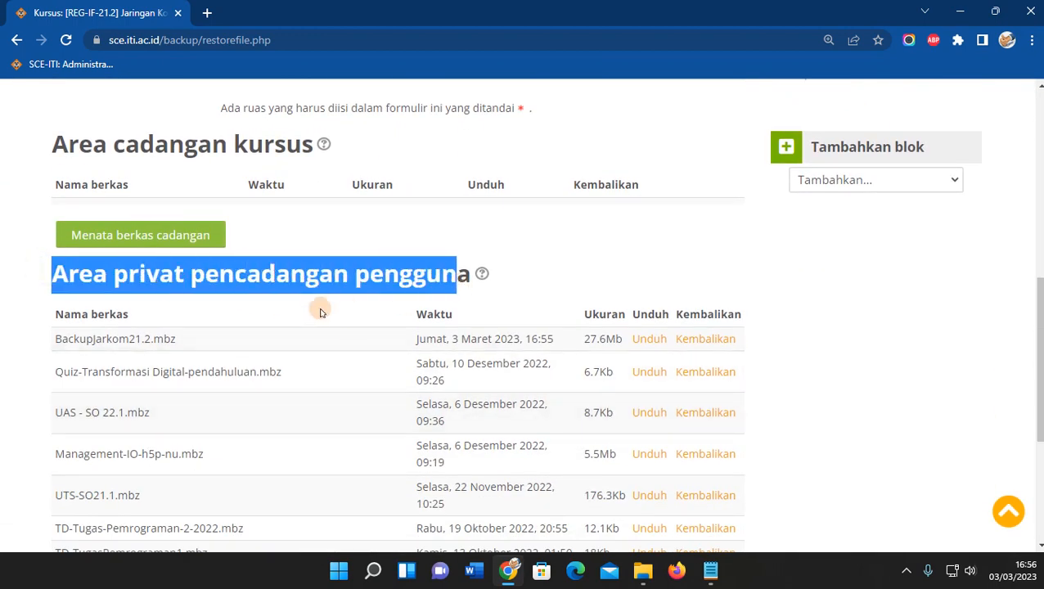
drag(56, 337, 187, 335)
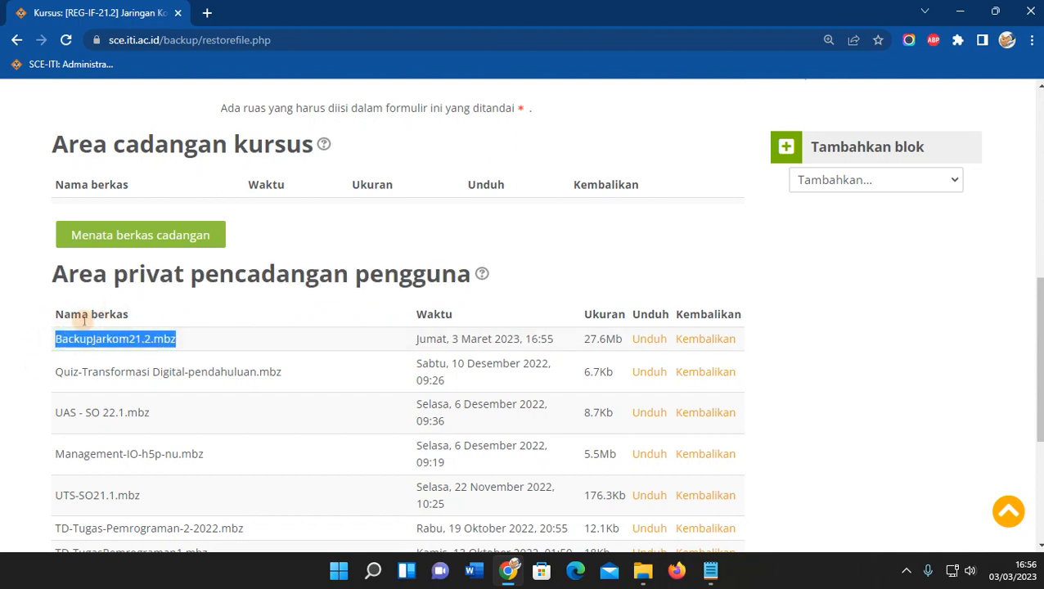
drag(86, 345, 615, 338)
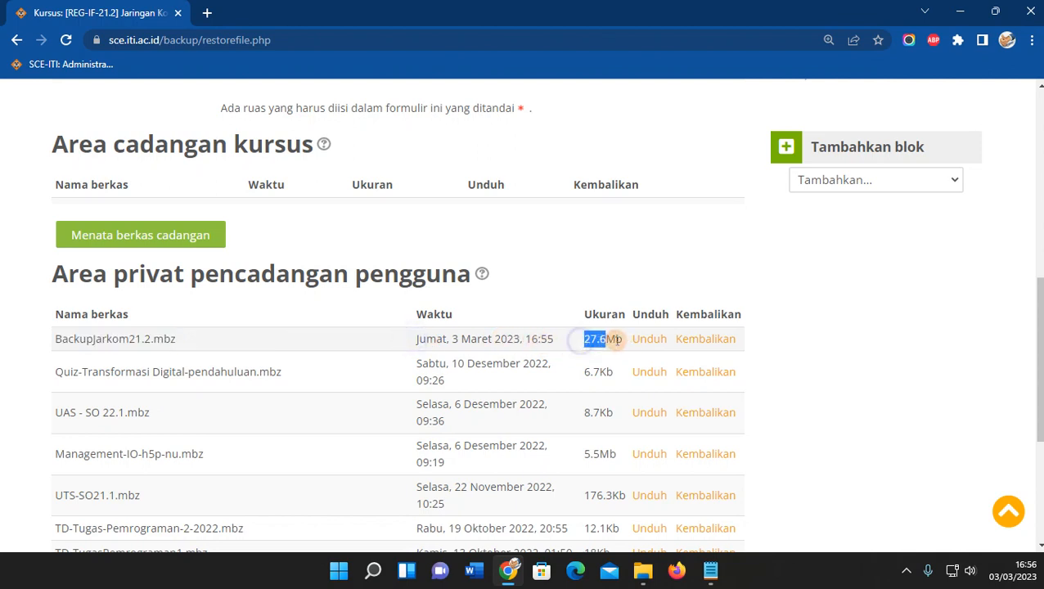
click(566, 342)
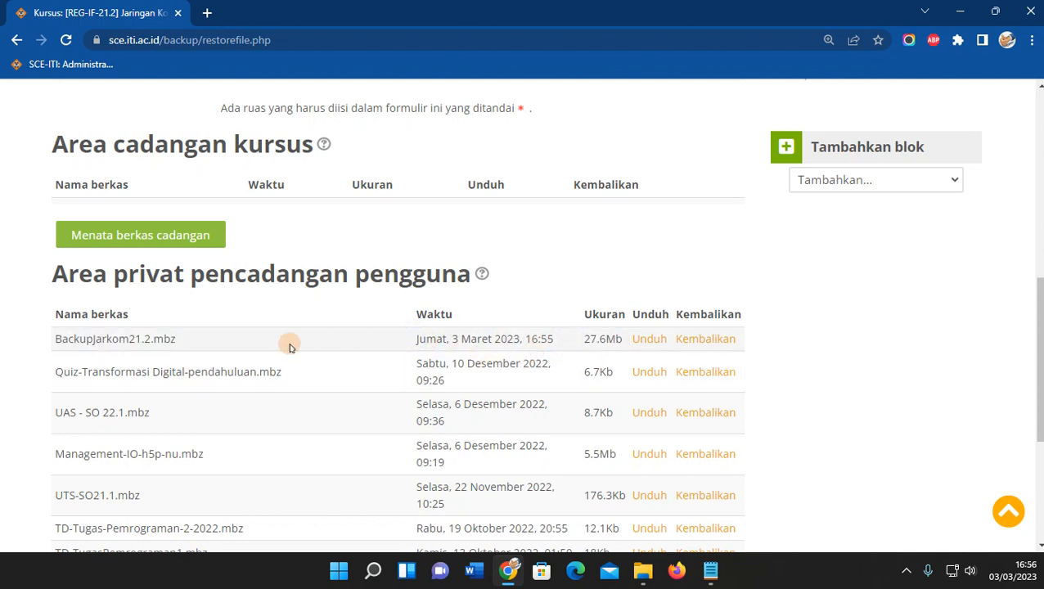
scroll(258, 352, up, 1)
scroll(257, 352, up, 6)
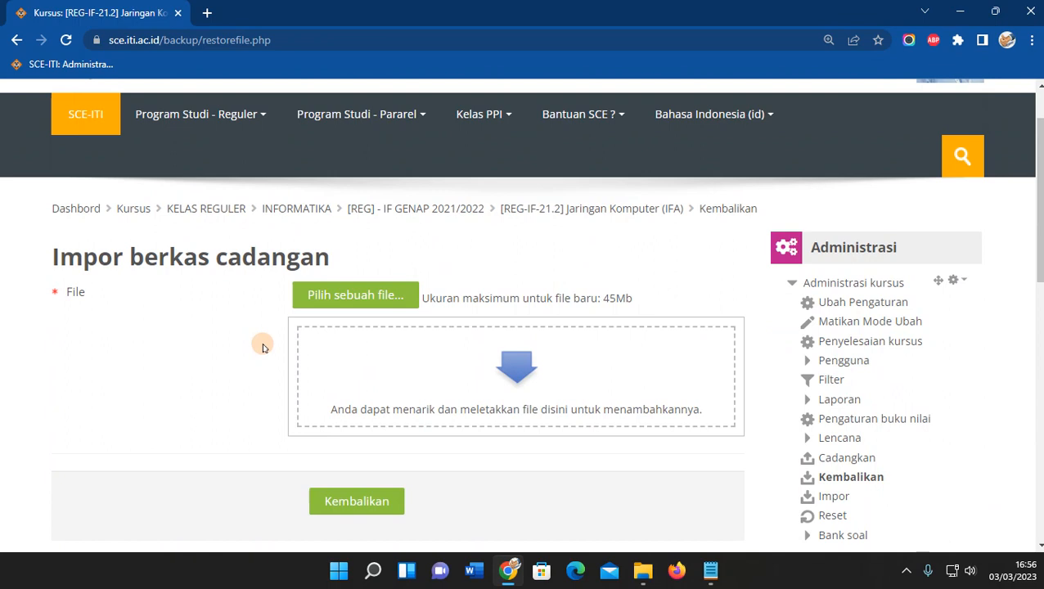
scroll(262, 348, down, 6)
mouse_move(47, 338)
mouse_down()
mouse_move(195, 339)
mouse_move(46, 343)
mouse_up()
click(256, 340)
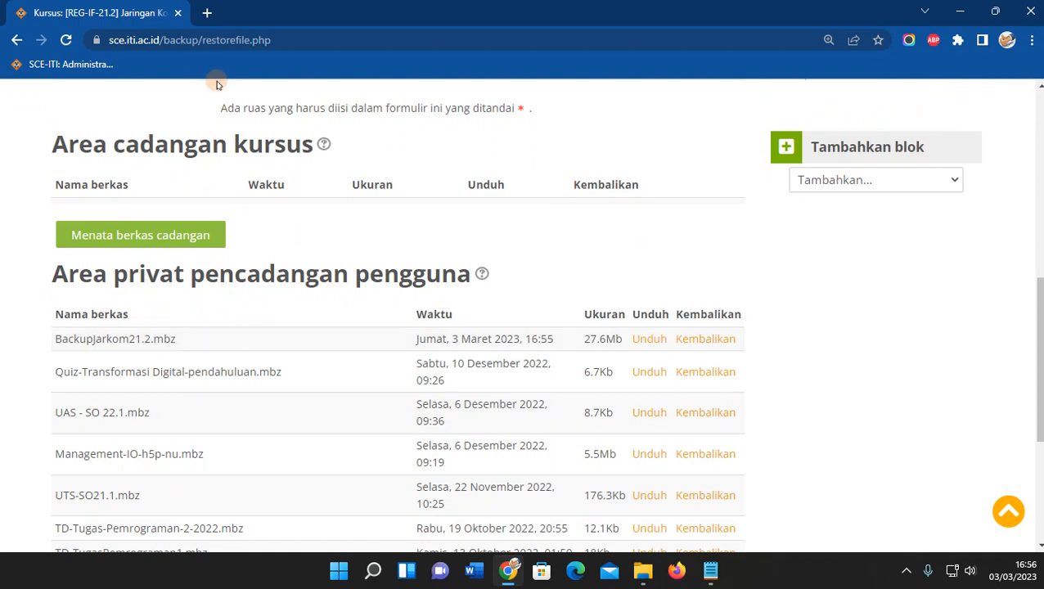
In a new tab, load the sce.iti.ac.id dashboard and filter courses to Masa mendatang.
click(208, 13)
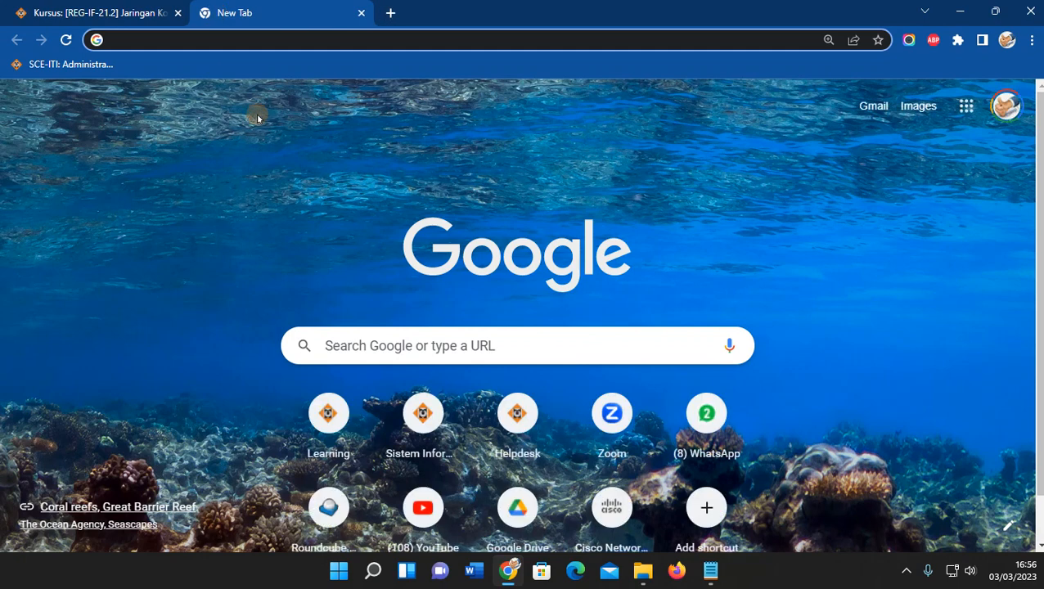
text(sce)
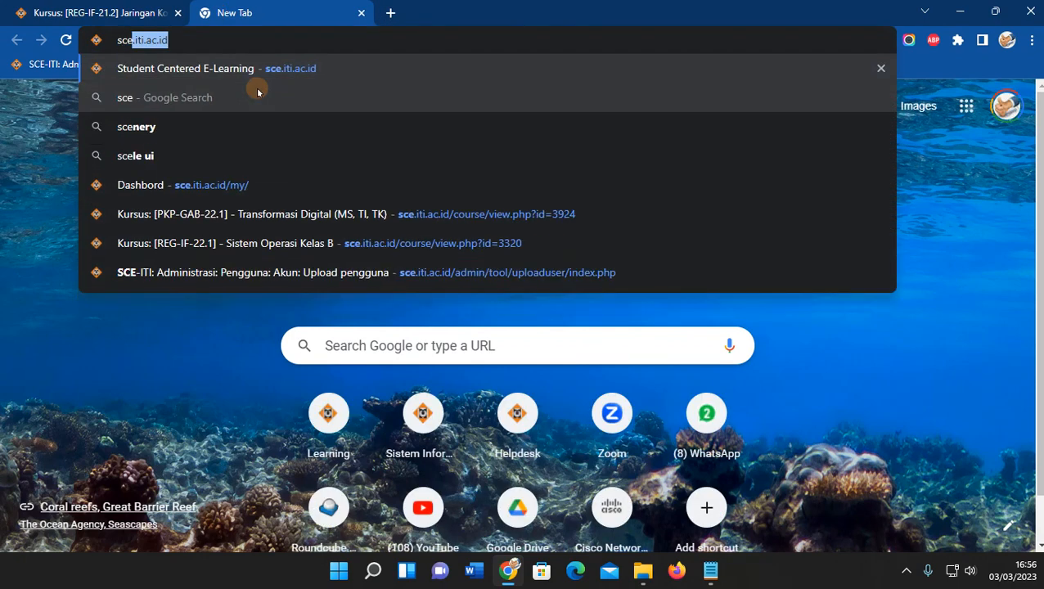
key(Return)
scroll(262, 97, down, 9)
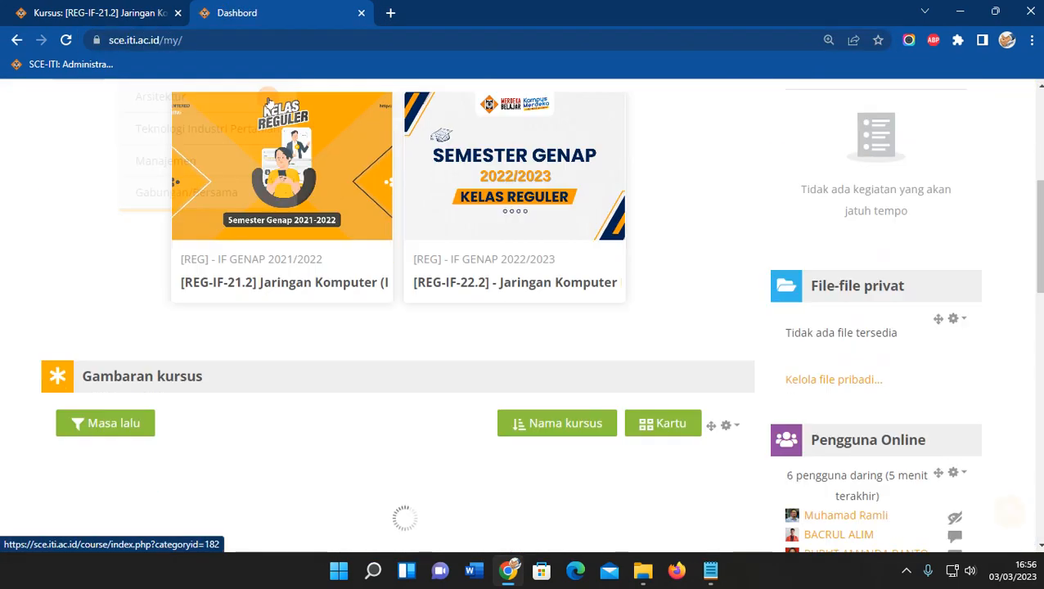
click(132, 110)
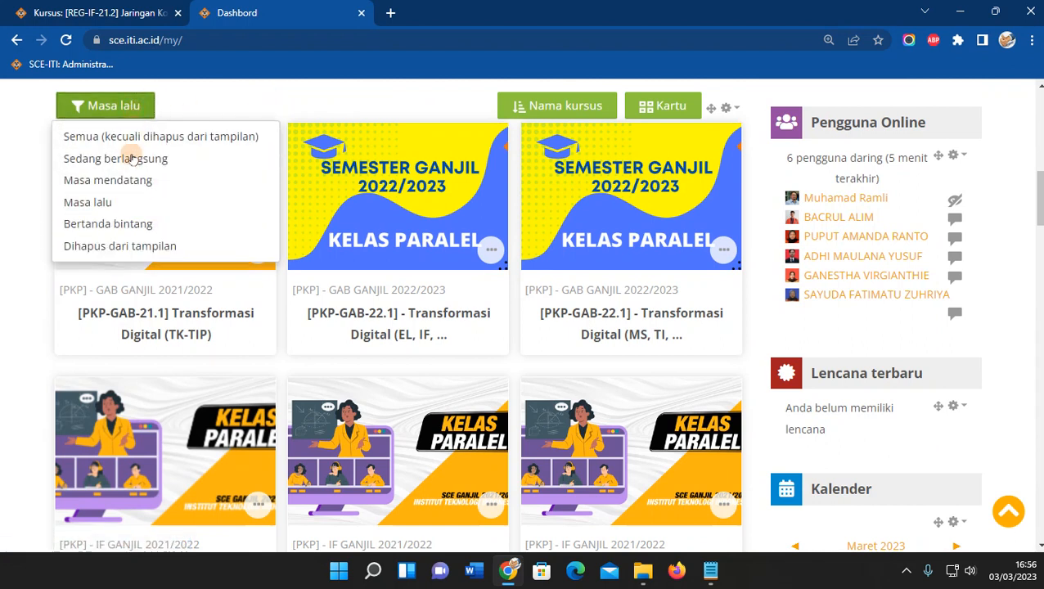
click(113, 185)
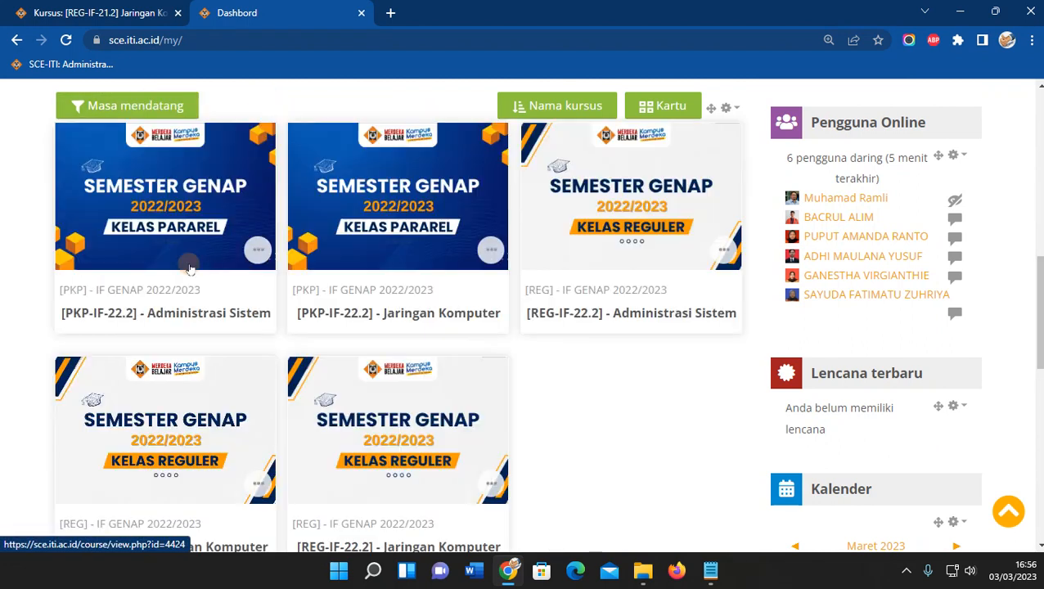
scroll(225, 331, down, 2)
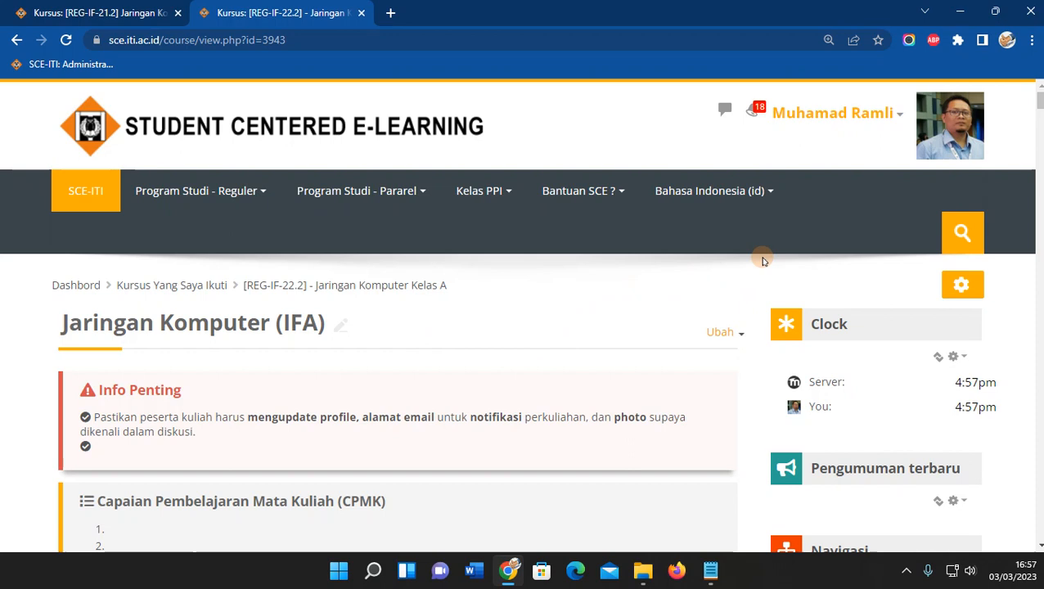
Turn editing mode off in [REG-IF-22.2] Jaringan Komputer Kelas A and open its Ubah pengaturan kursus form.
click(975, 292)
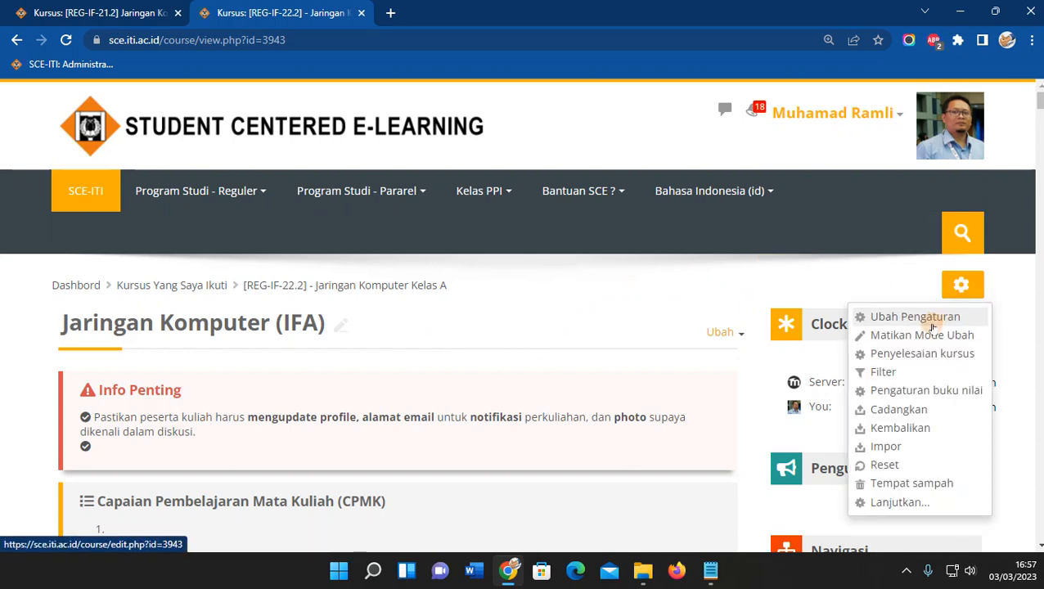
click(920, 332)
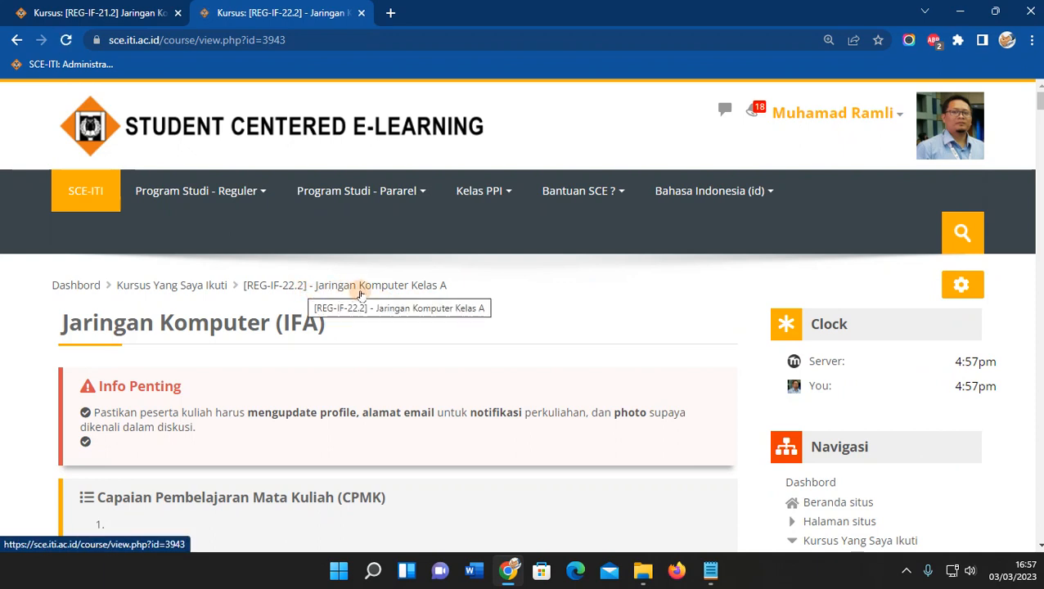
scroll(413, 299, down, 2)
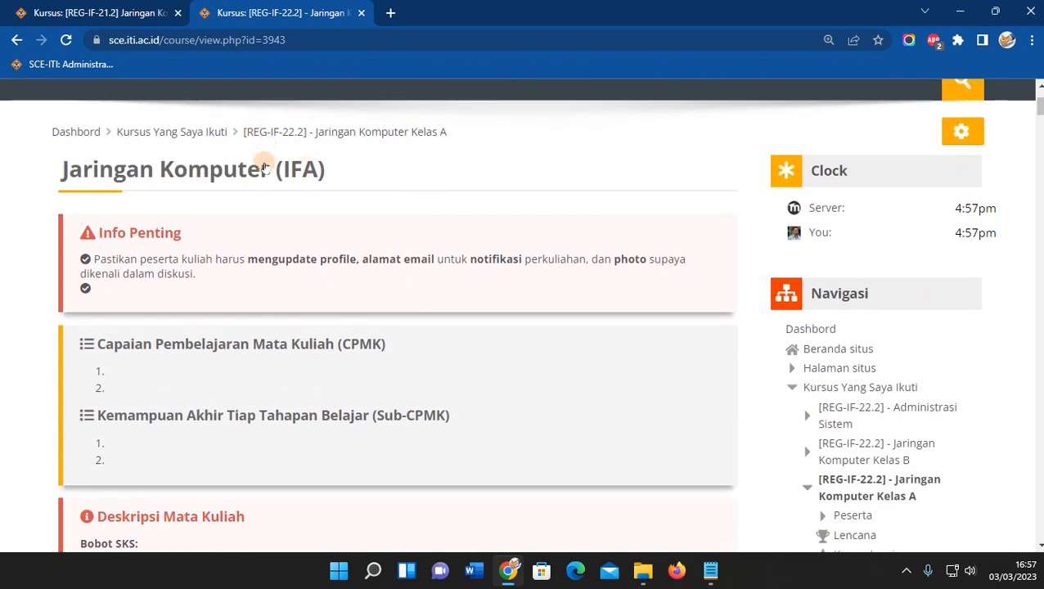
drag(241, 138, 464, 148)
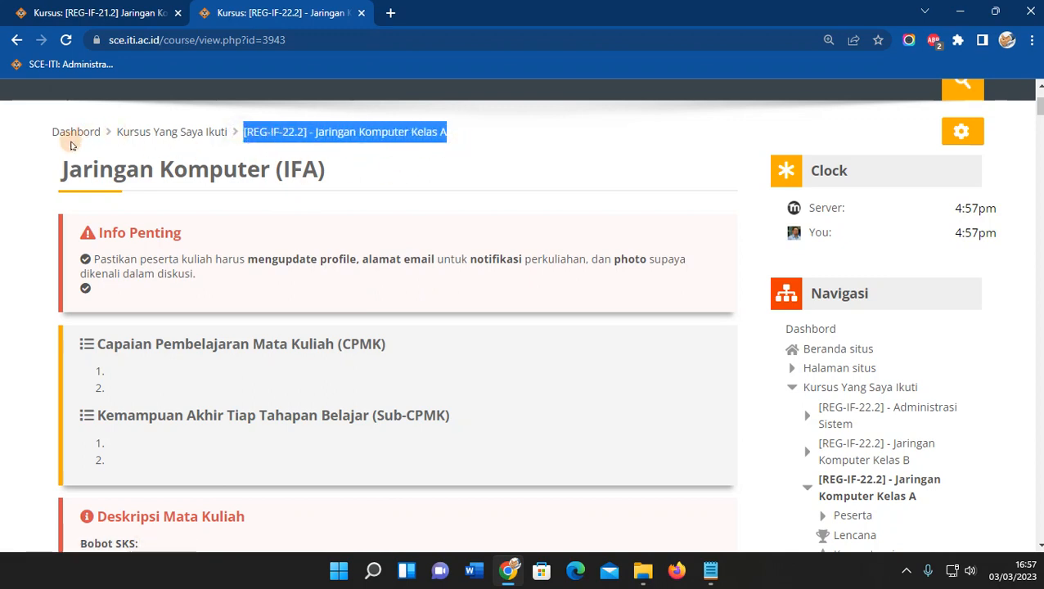
scroll(339, 283, down, 1)
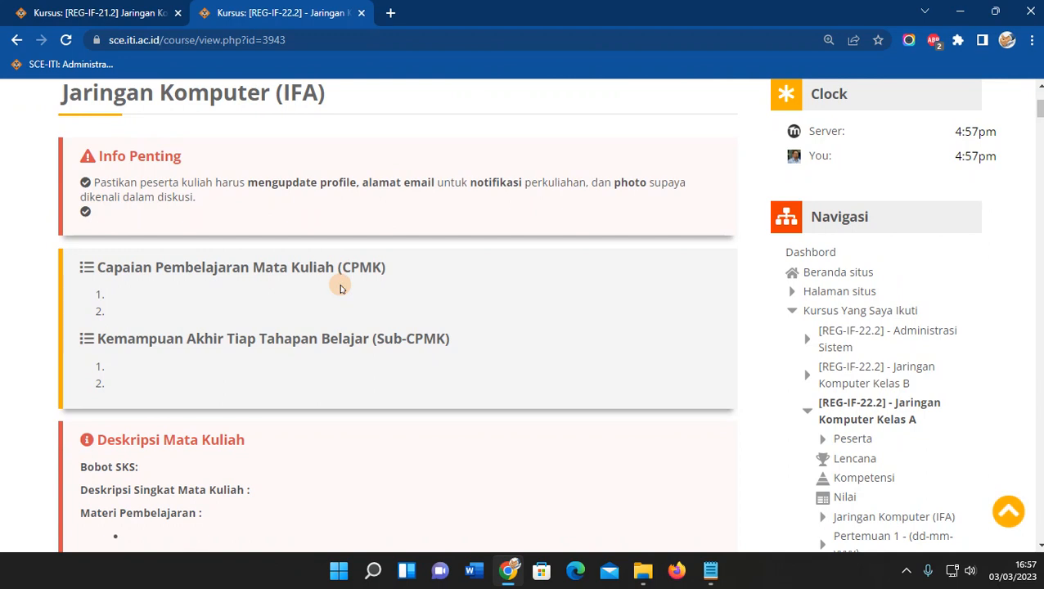
scroll(340, 284, up, 1)
scroll(431, 318, up, 2)
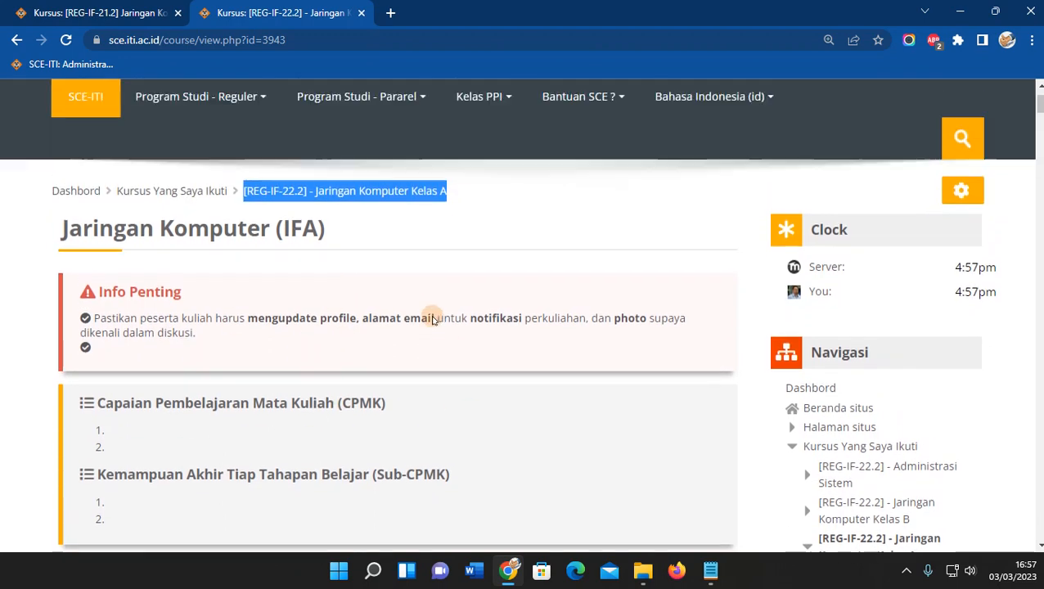
click(552, 321)
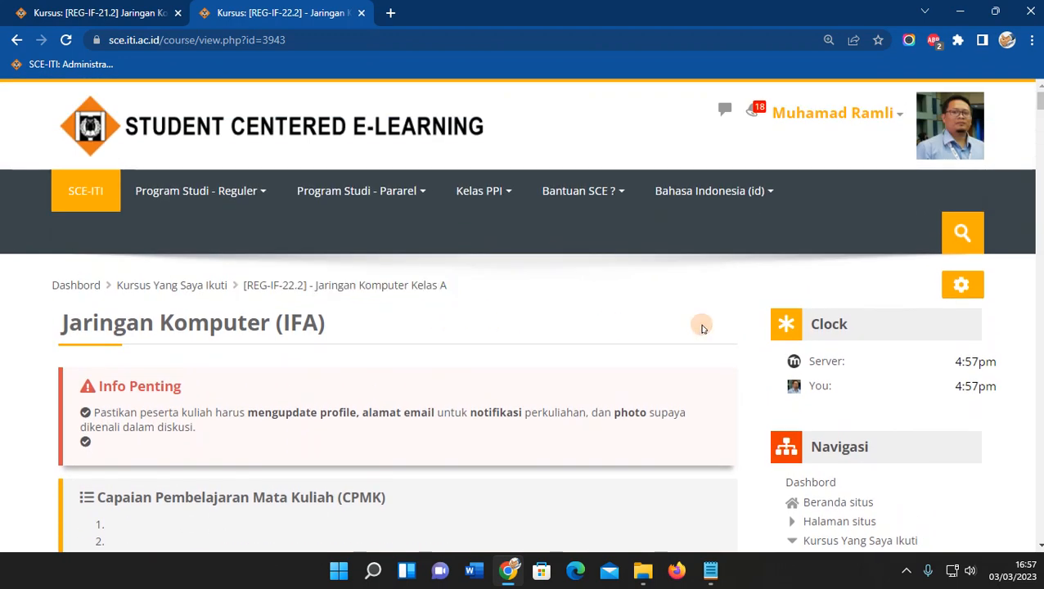
click(961, 286)
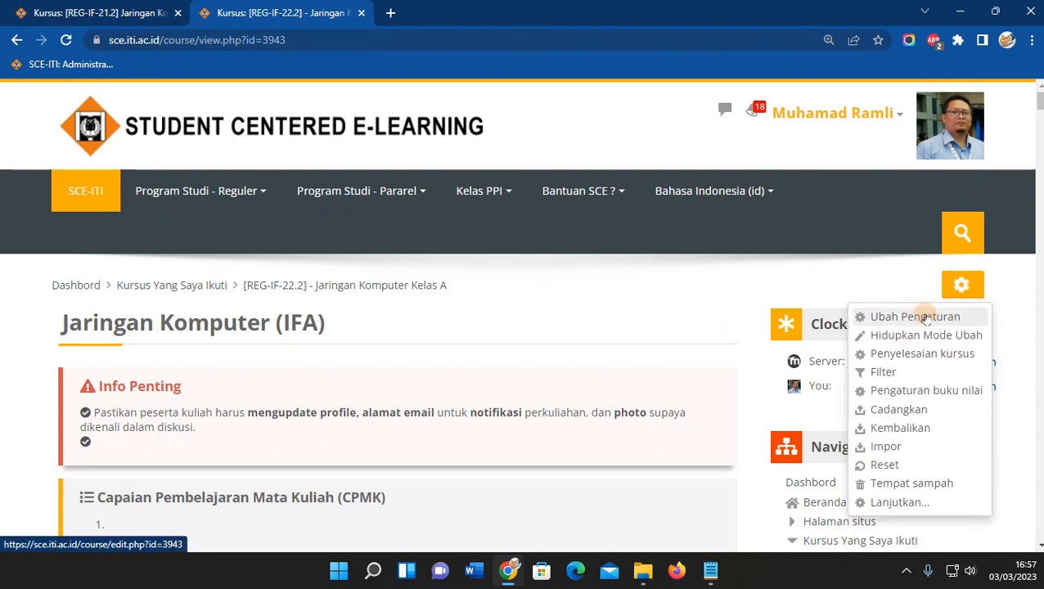
click(922, 318)
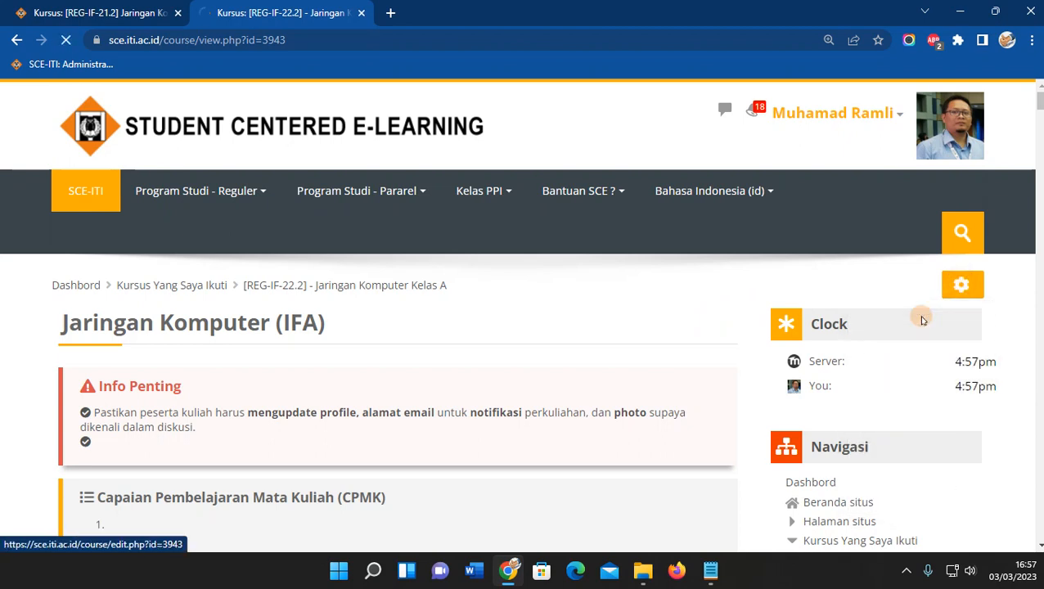
scroll(504, 371, down, 2)
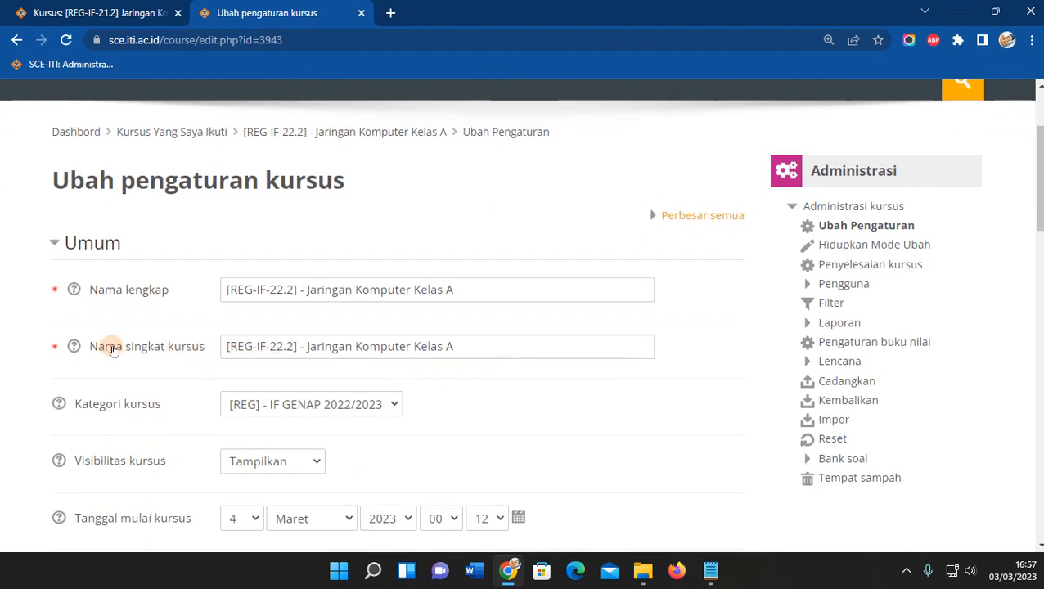
Copy the course short name into a Notepad note.
drag(461, 350, 132, 353)
key(ctrl+c)
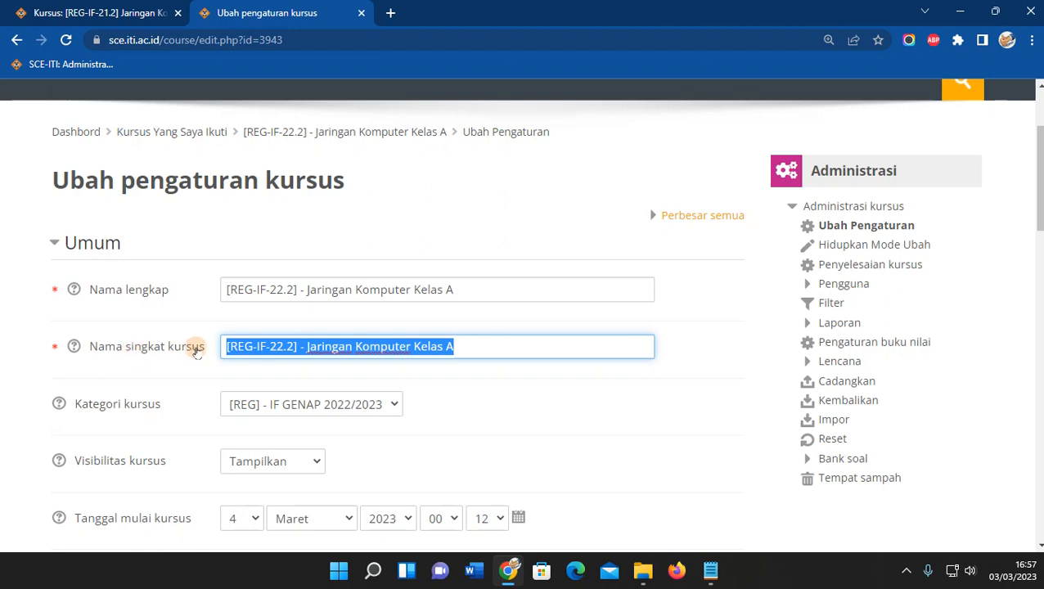
click(710, 571)
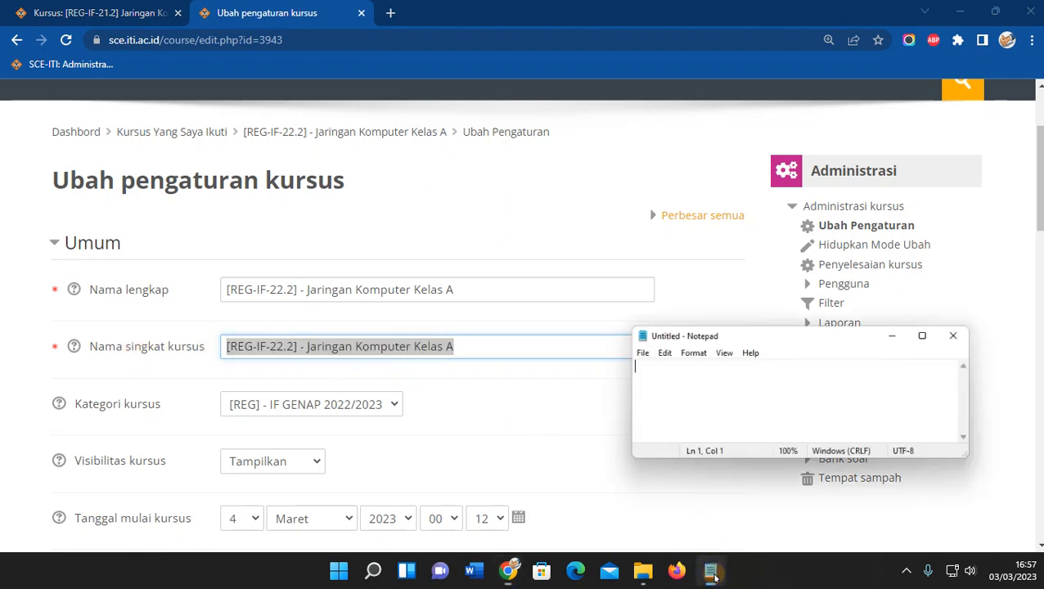
key(ctrl+v)
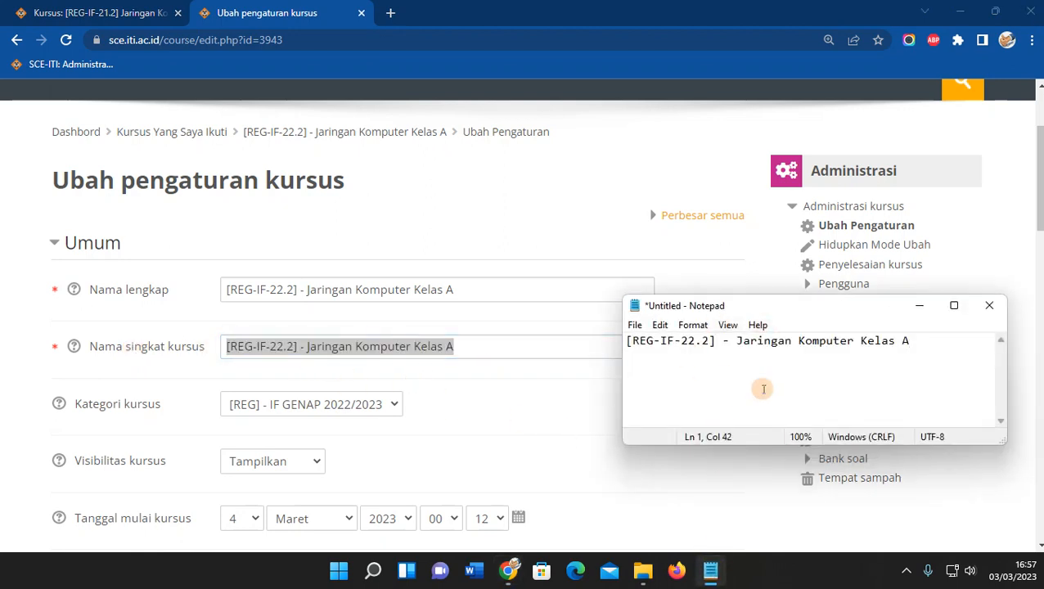
drag(701, 304, 726, 232)
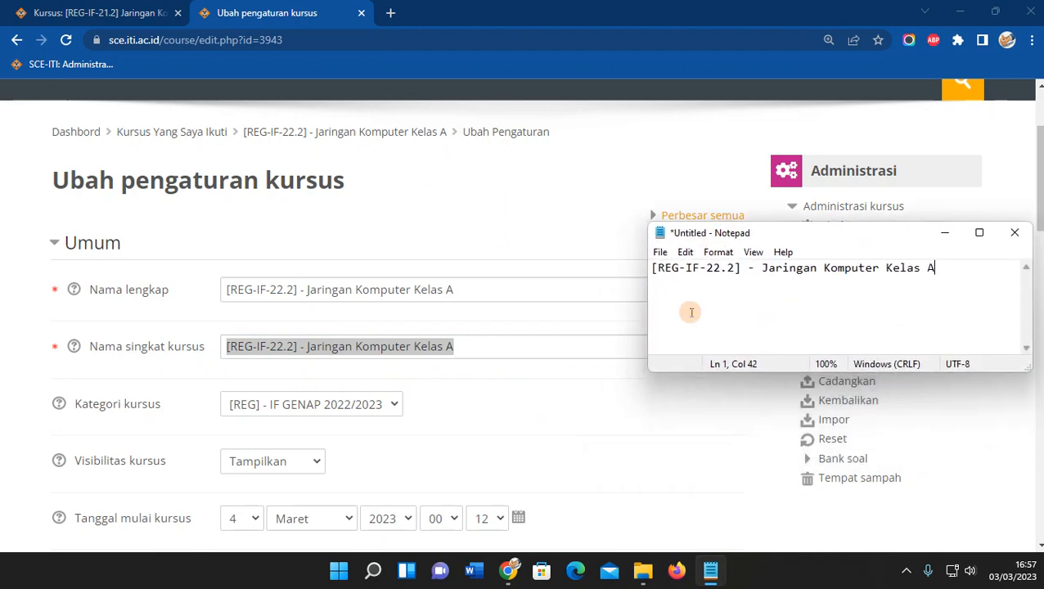
click(536, 390)
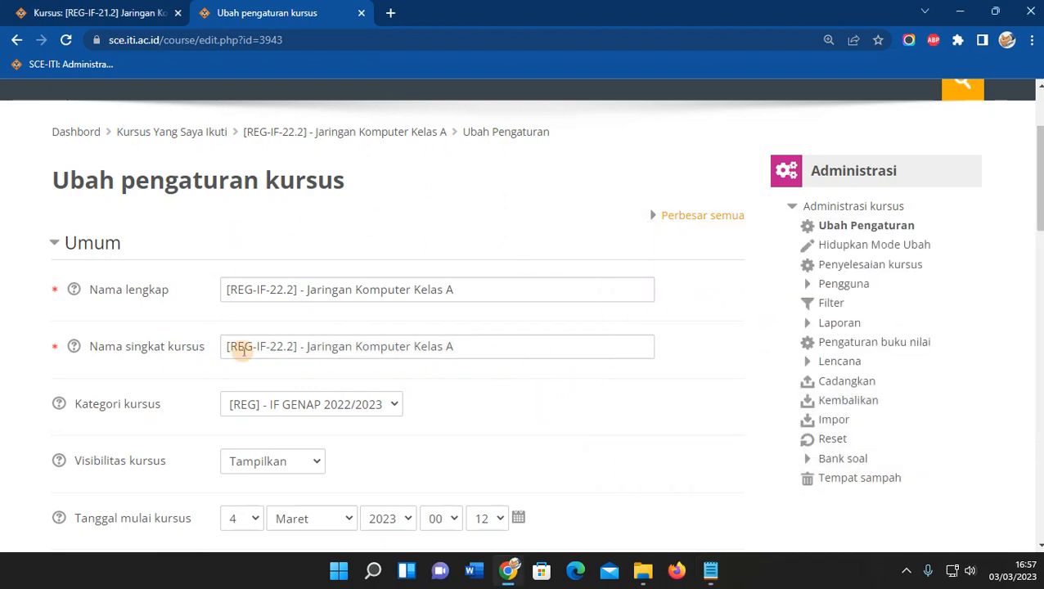
Review the Kategori and Visibilitas options, leaving the category unchanged and the course set to Tampilkan.
scroll(319, 306, down, 3)
click(360, 251)
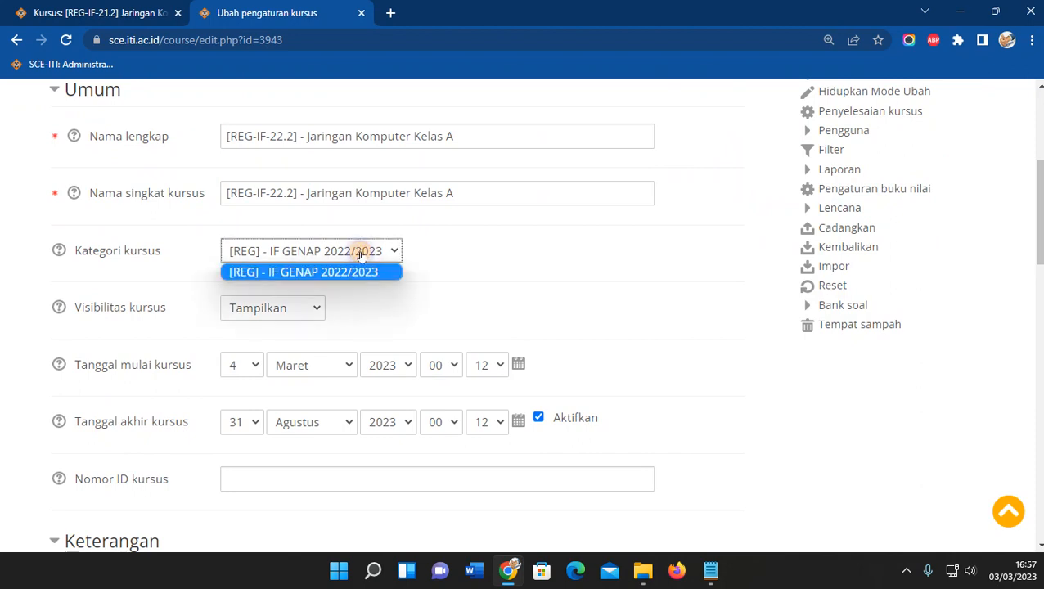
click(455, 283)
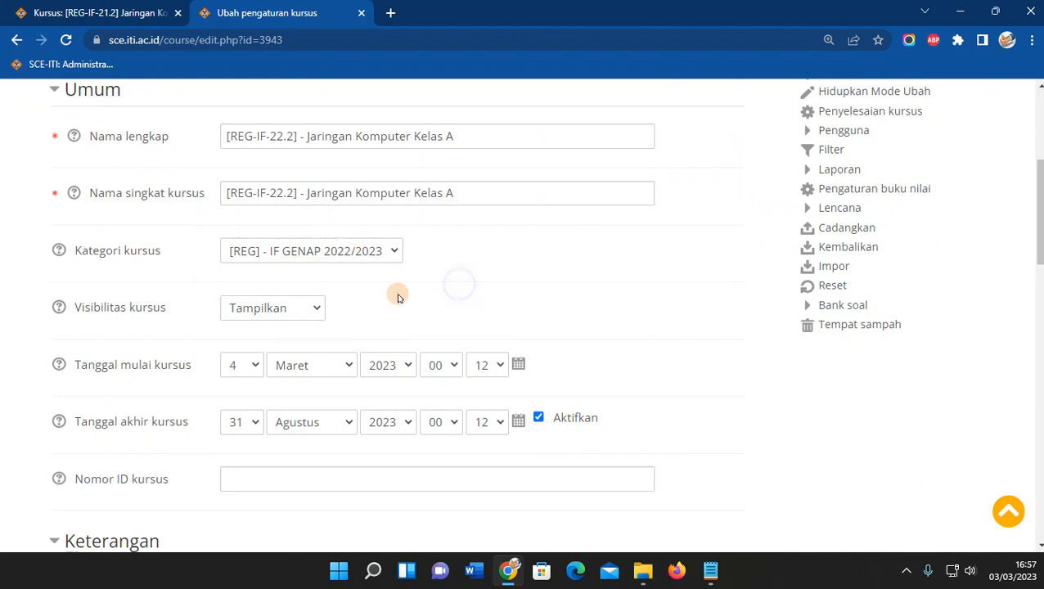
click(303, 318)
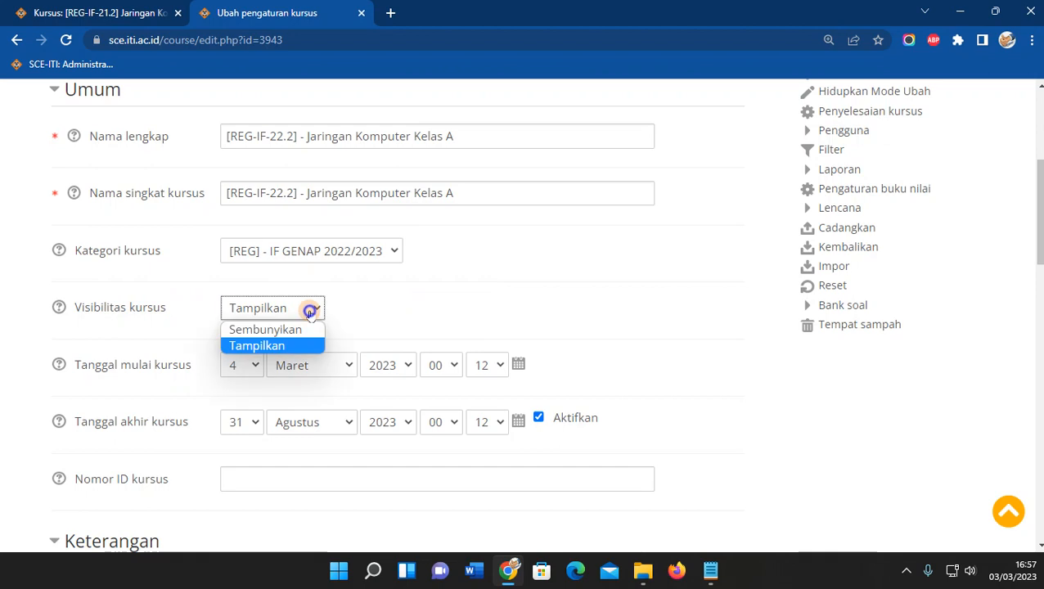
click(261, 348)
click(282, 311)
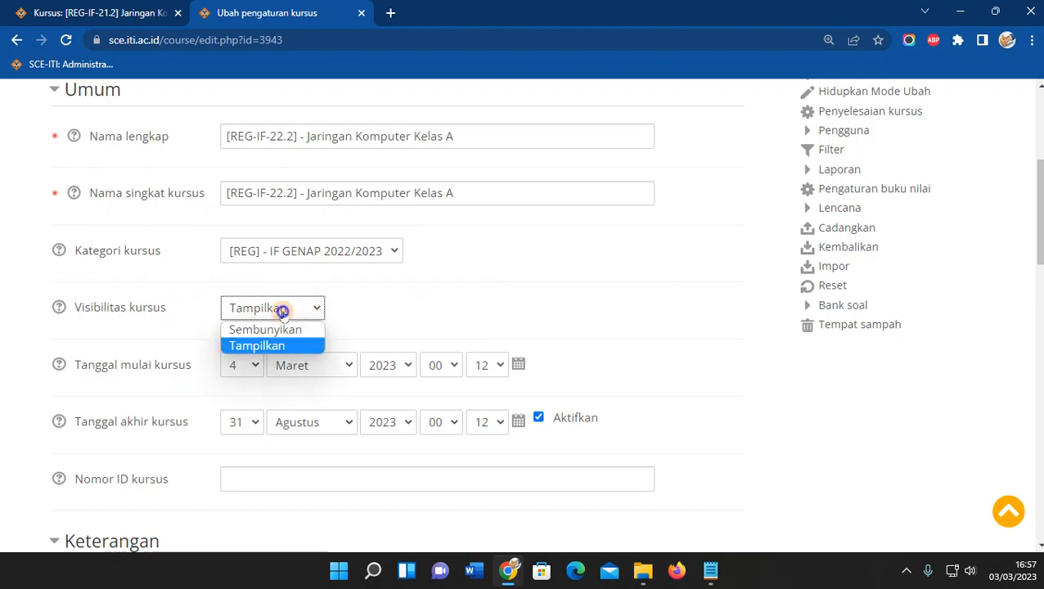
click(268, 345)
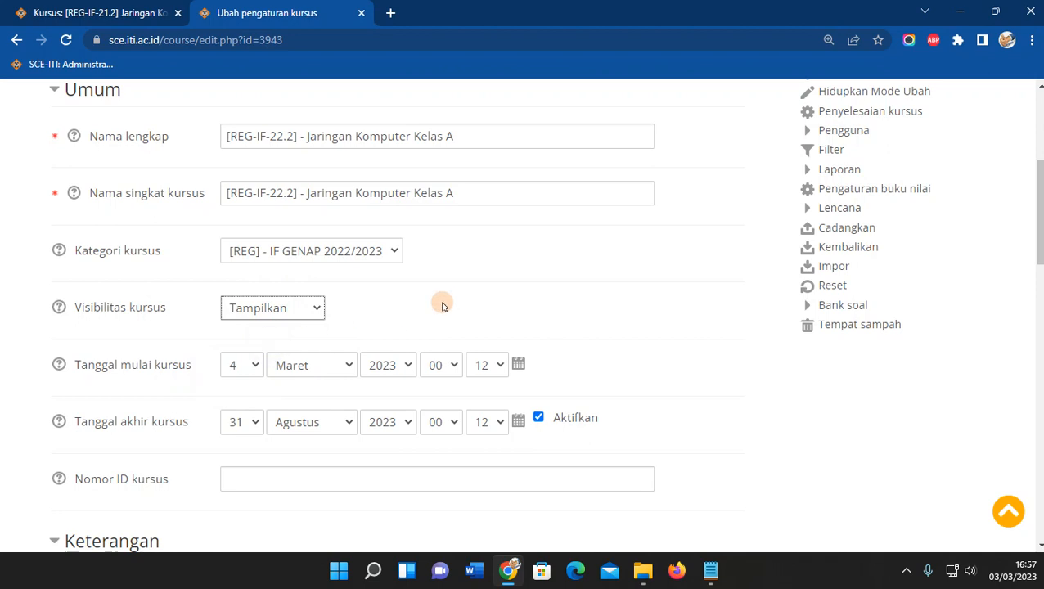
Copy the Ringkasan kursus line with lecturer and schedule into the note below the short name.
scroll(442, 304, down, 2)
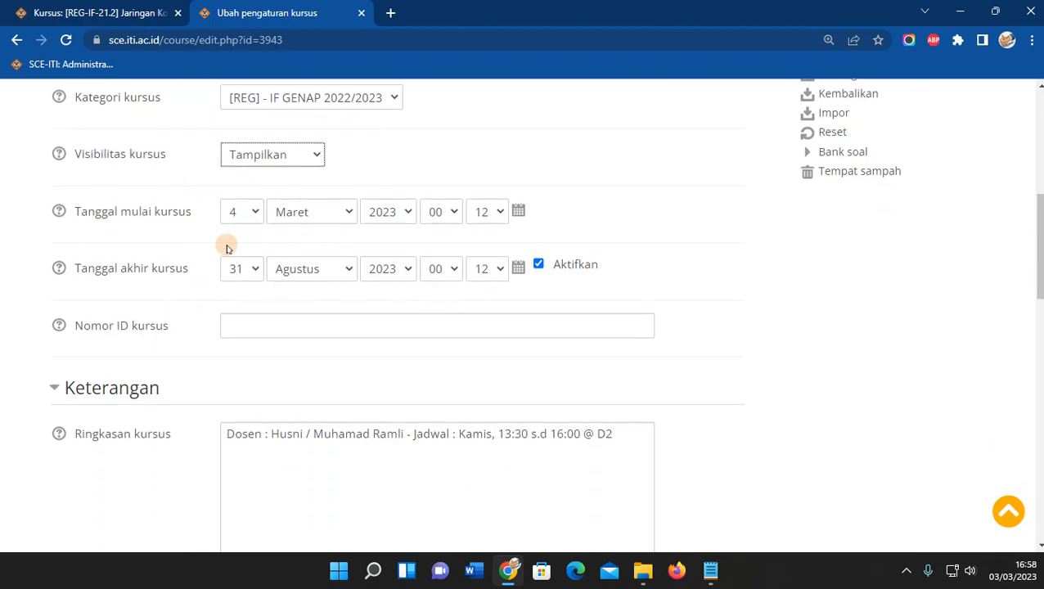
scroll(187, 376, down, 2)
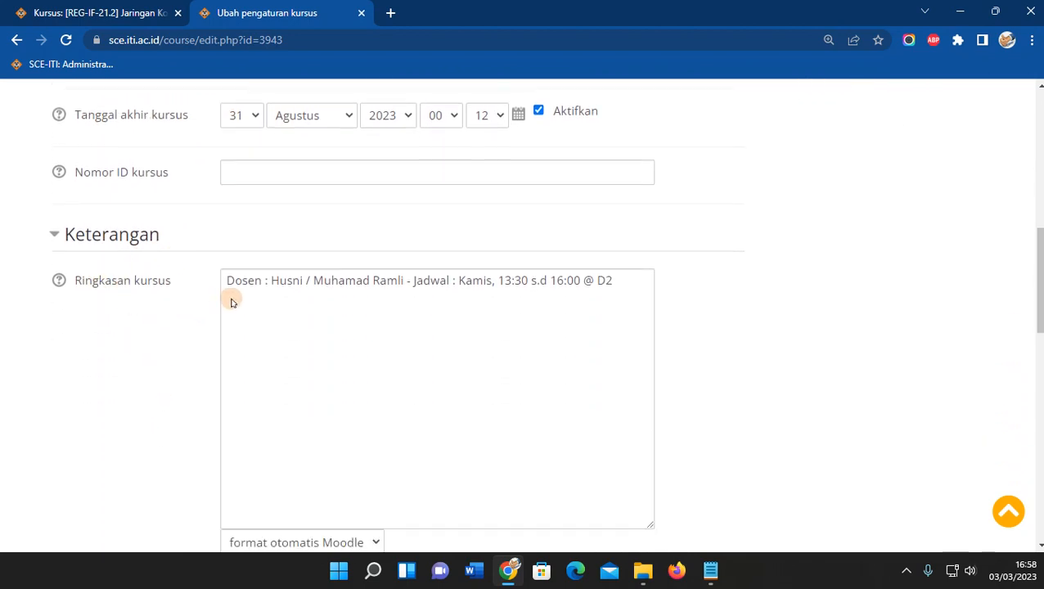
drag(222, 280, 636, 280)
key(ctrl+c)
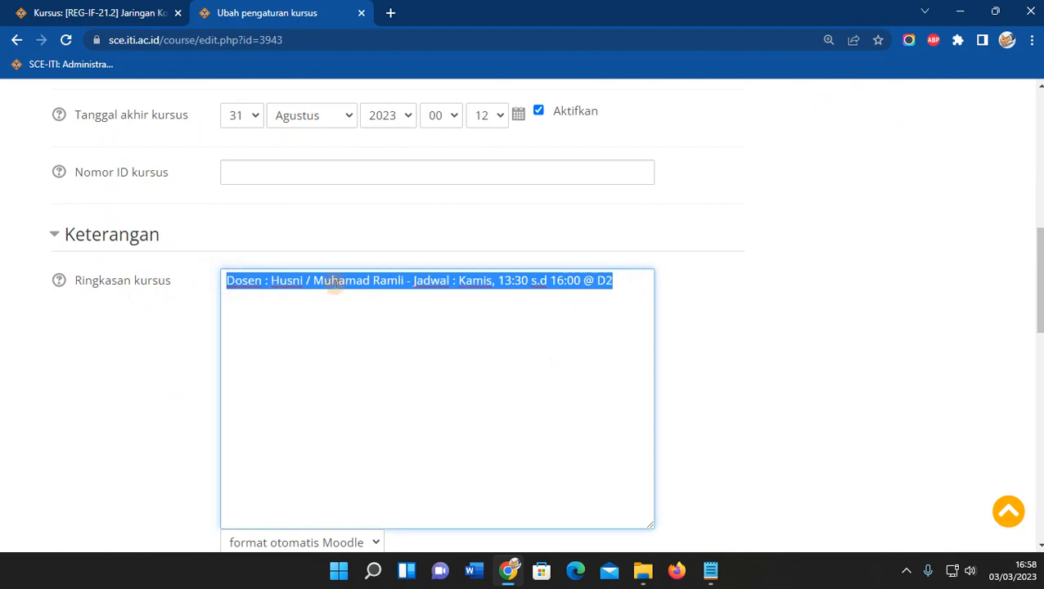
click(710, 570)
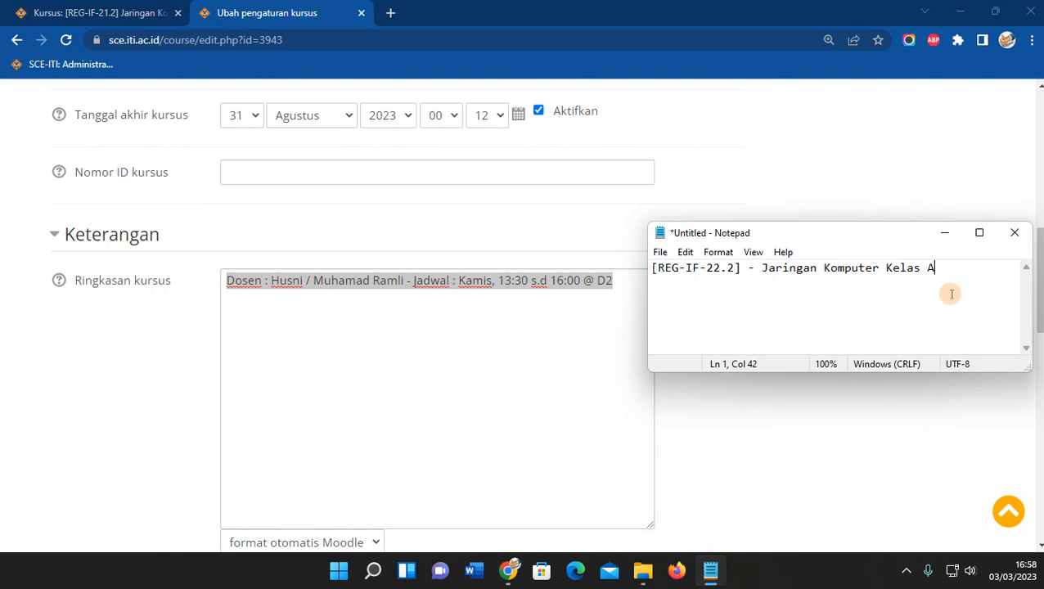
key(ctrl+v)
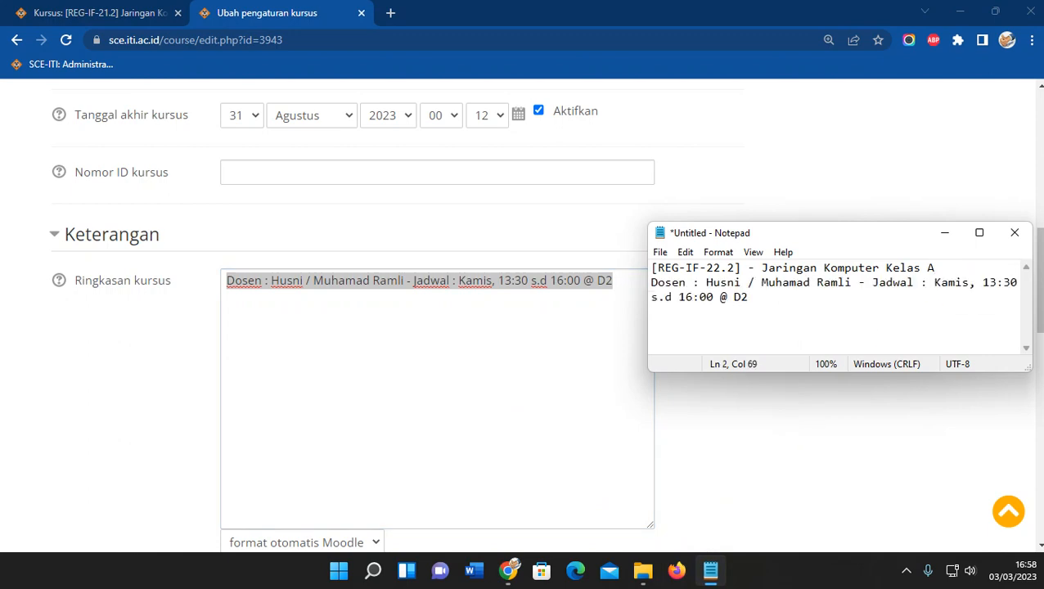
click(181, 359)
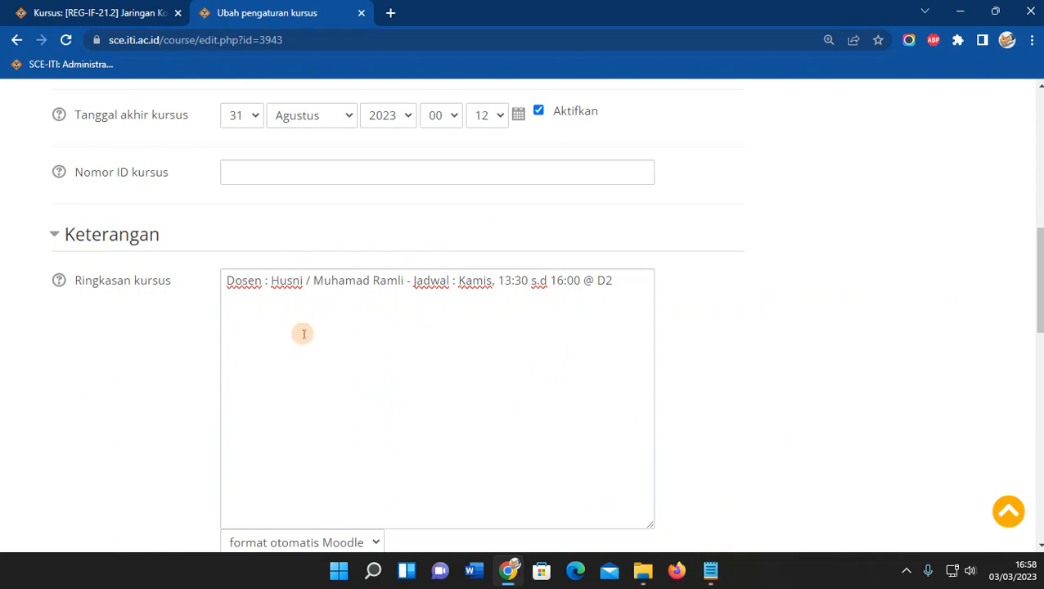
scroll(299, 333, down, 5)
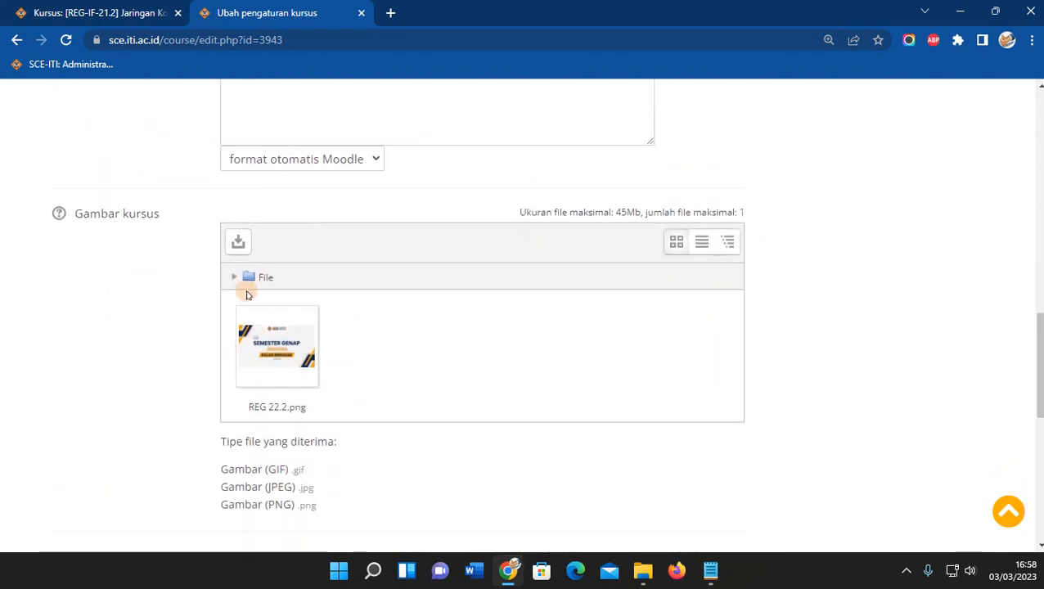
Download a copy of the current course image REG 22.2.png to the computer.
click(287, 358)
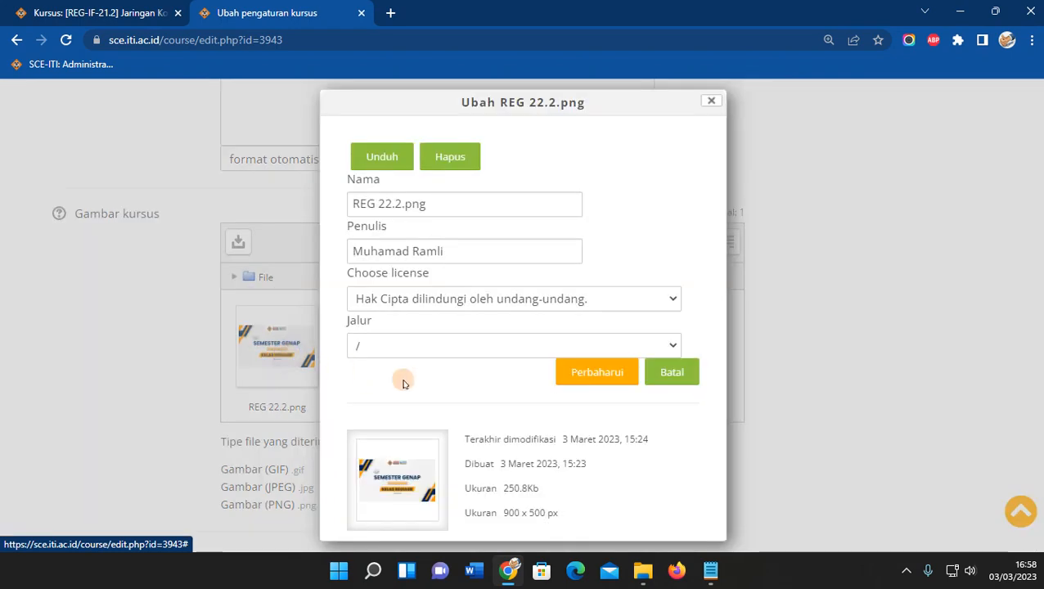
click(383, 158)
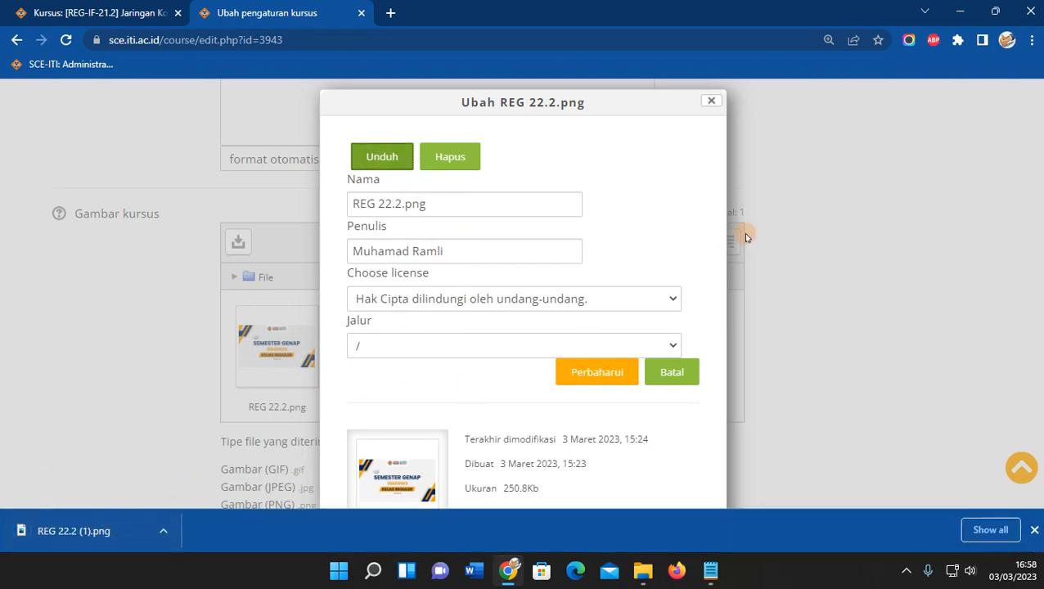
click(710, 100)
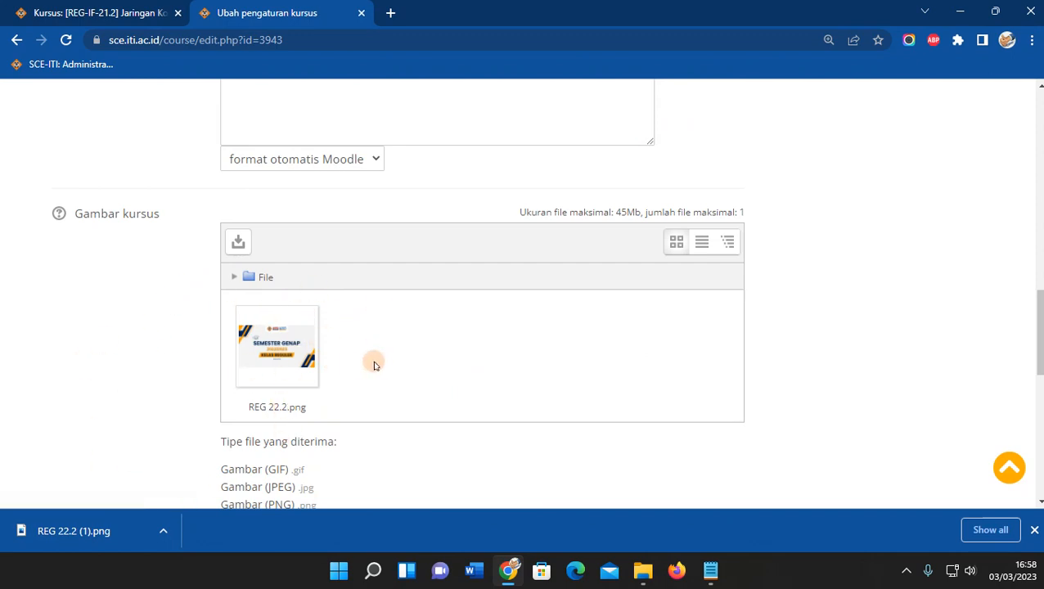
Scroll the course settings form and bring the saved course notes into view.
scroll(383, 368, down, 2)
scroll(382, 367, down, 8)
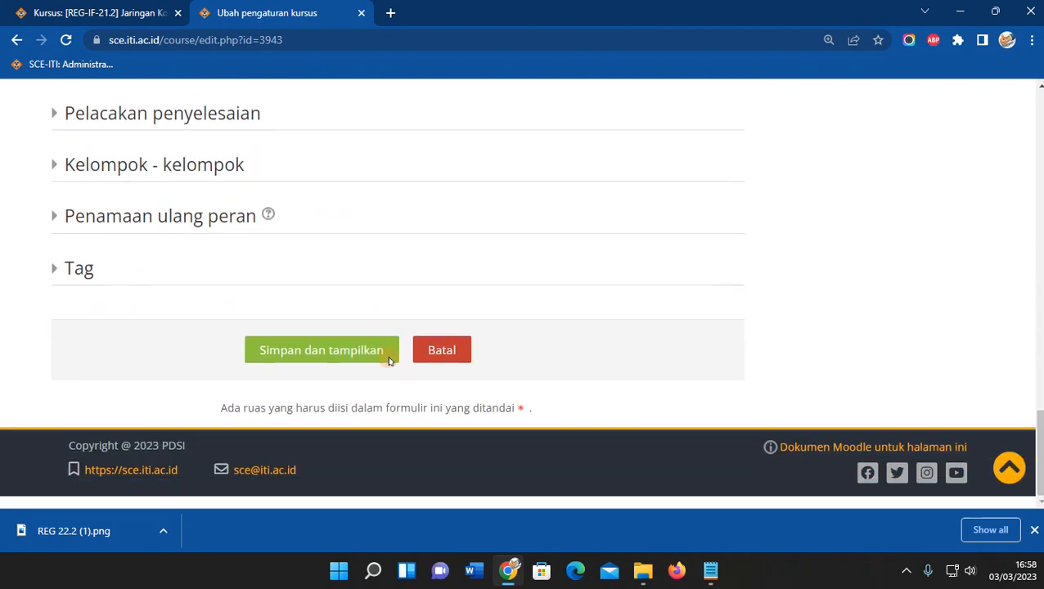
scroll(434, 385, up, 20)
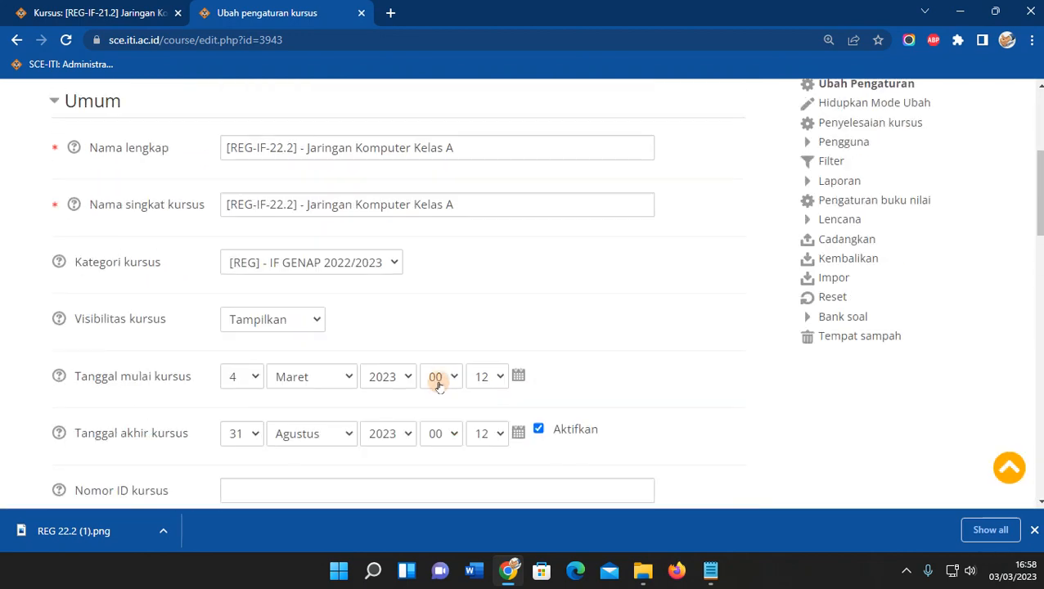
click(710, 570)
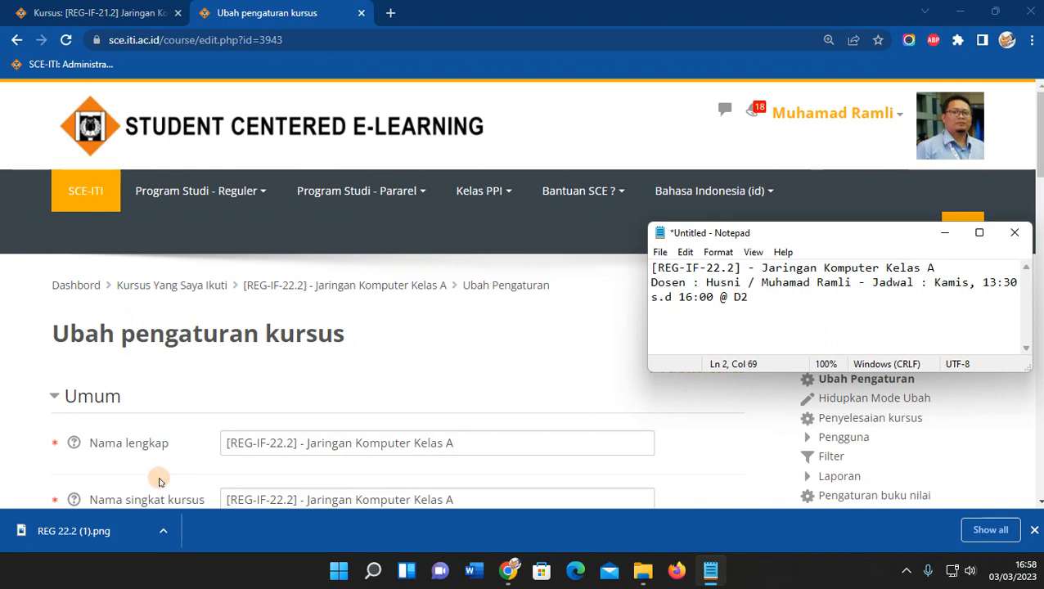
Back on the course settings page, open the Pengguna terdaftar list under Administrasi > Pengguna.
click(534, 372)
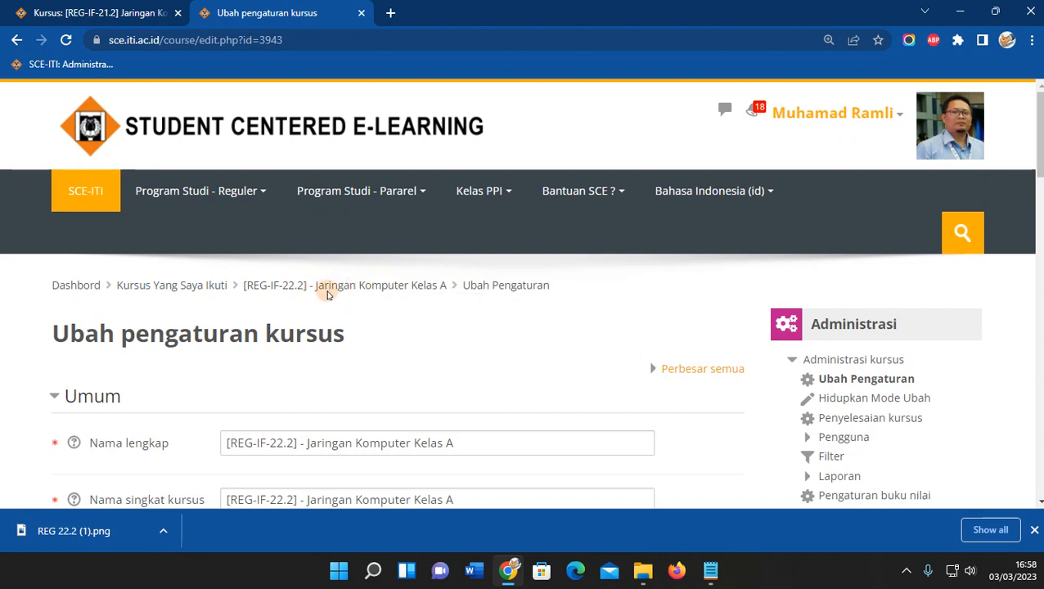
scroll(528, 387, down, 2)
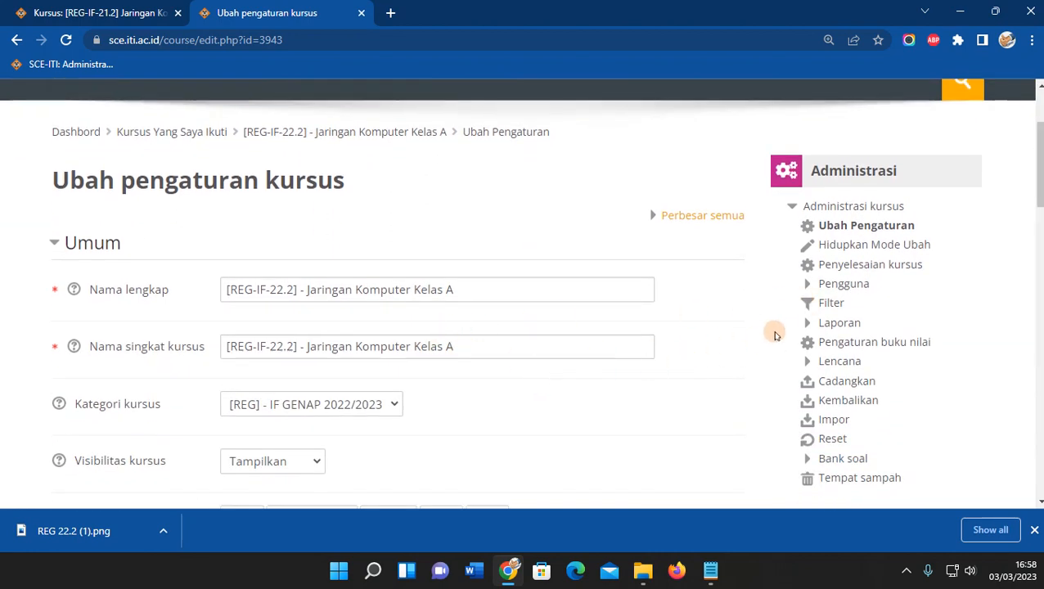
click(808, 286)
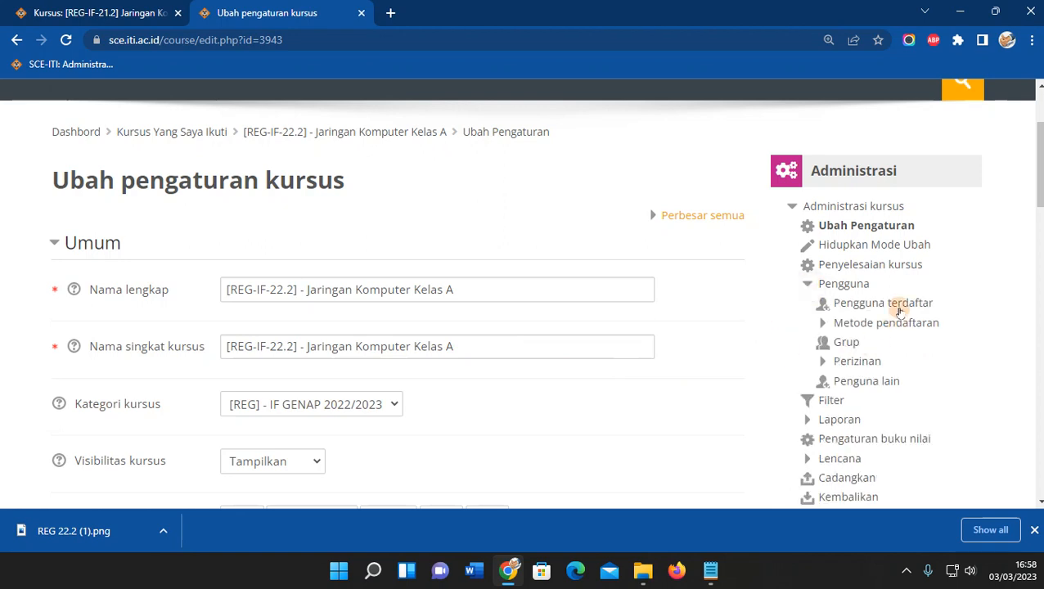
click(886, 304)
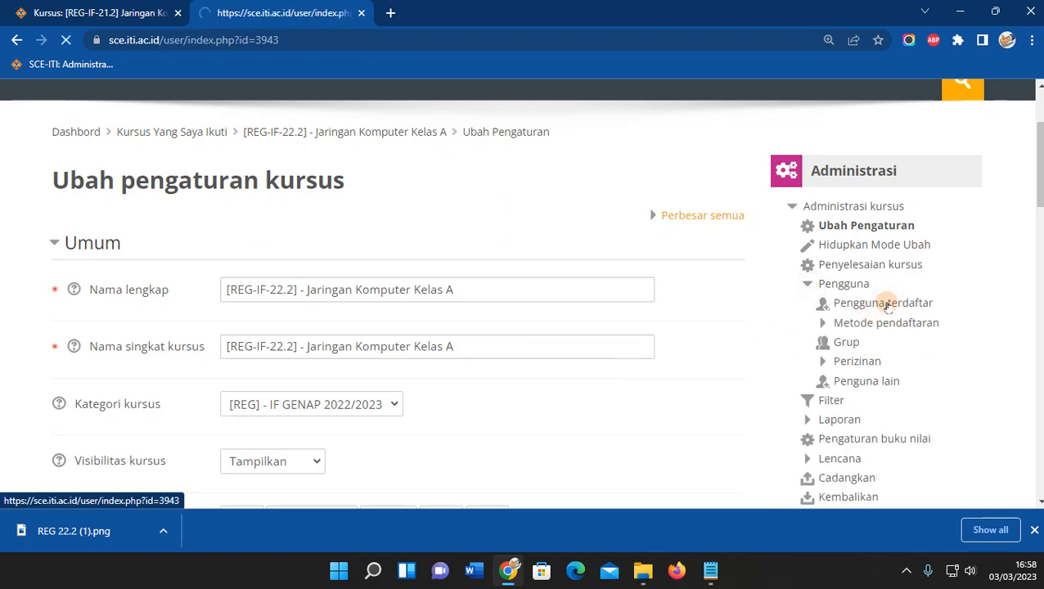
Review the Peserta page listing the two enrolled participants with the Dosen role.
scroll(508, 360, down, 2)
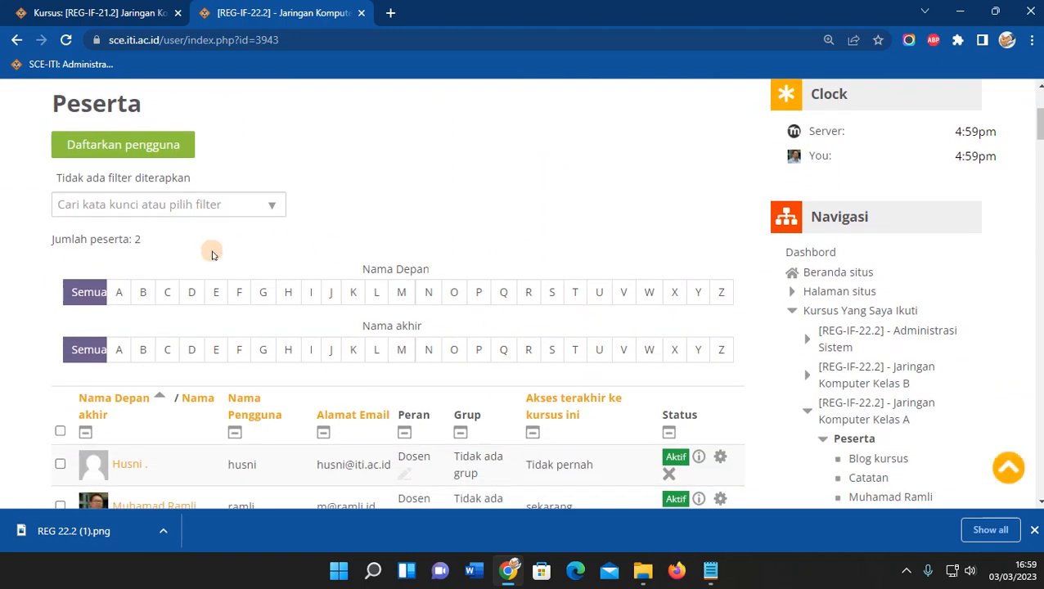
scroll(284, 436, down, 2)
scroll(311, 440, up, 1)
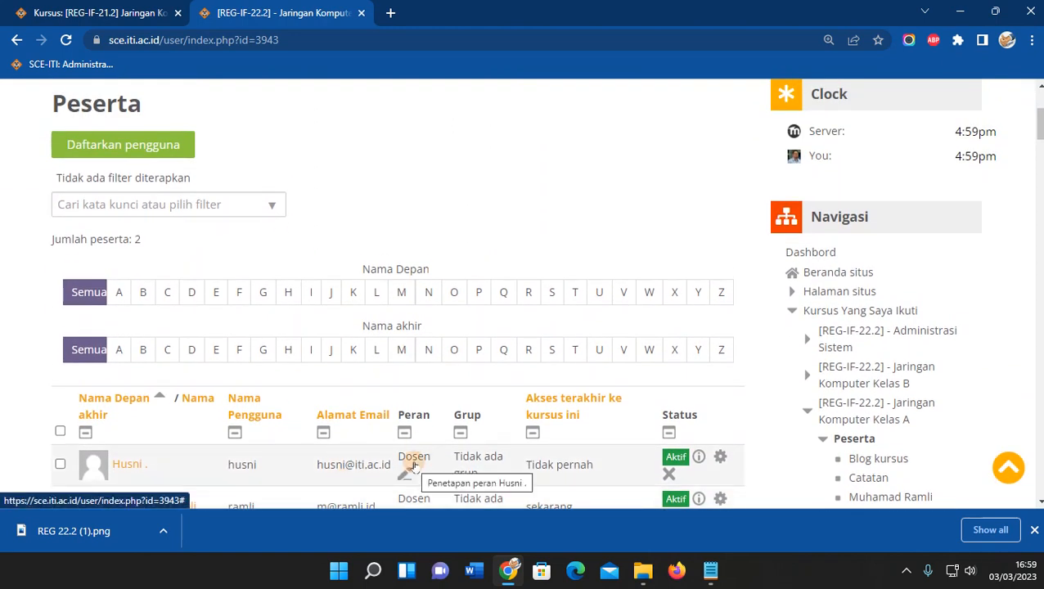
scroll(409, 471, up, 1)
scroll(415, 466, down, 2)
scroll(464, 443, up, 2)
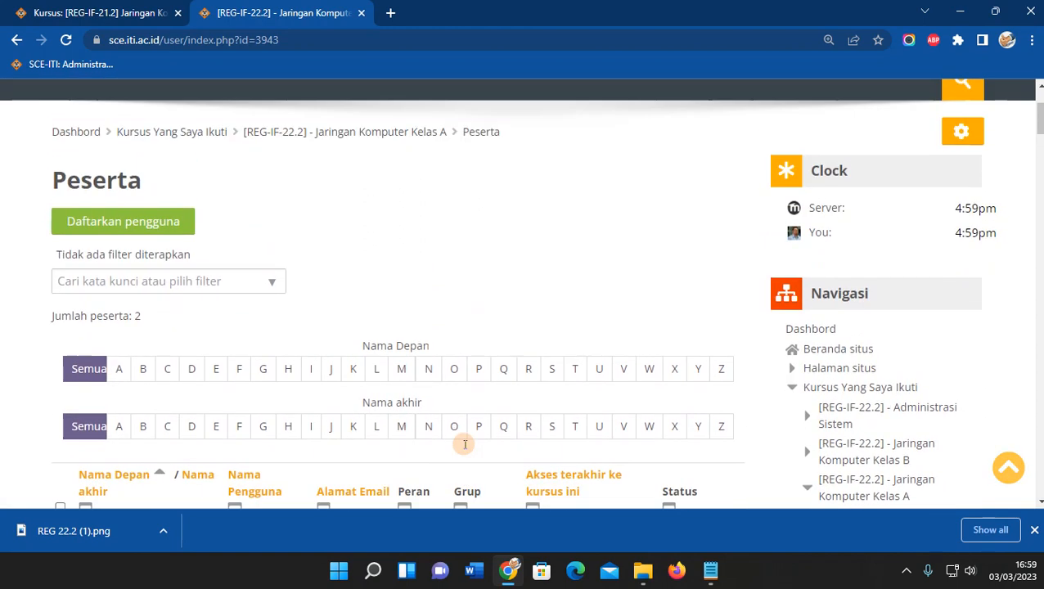
scroll(467, 421, down, 1)
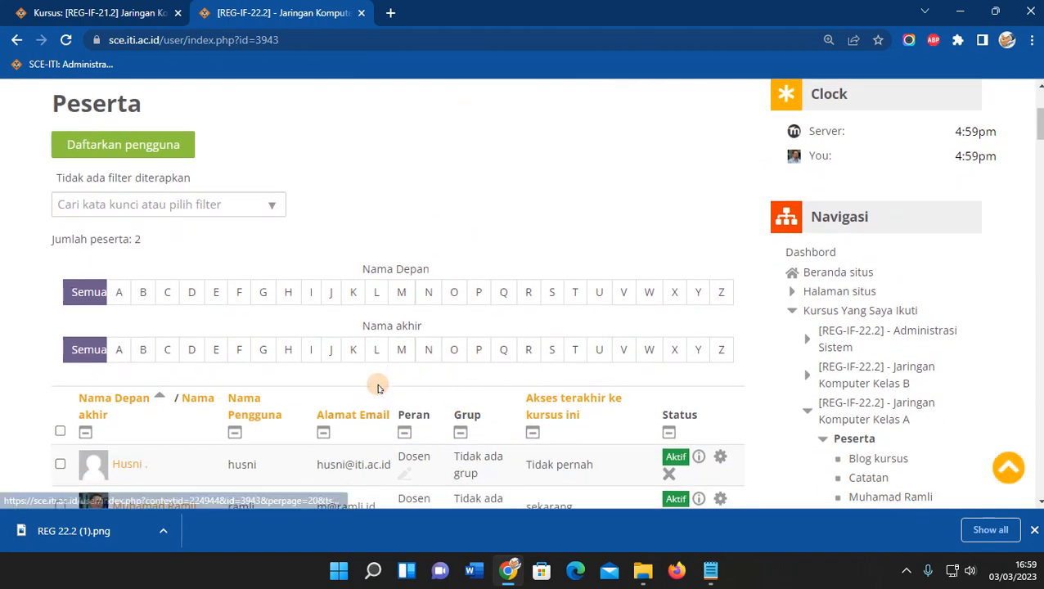
scroll(439, 393, up, 1)
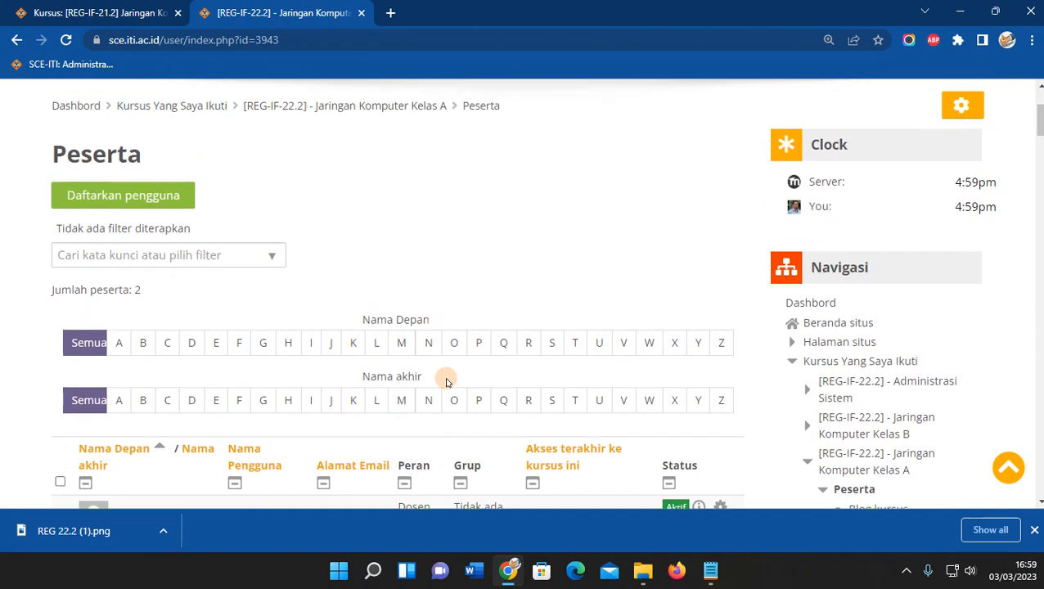
scroll(446, 382, down, 1)
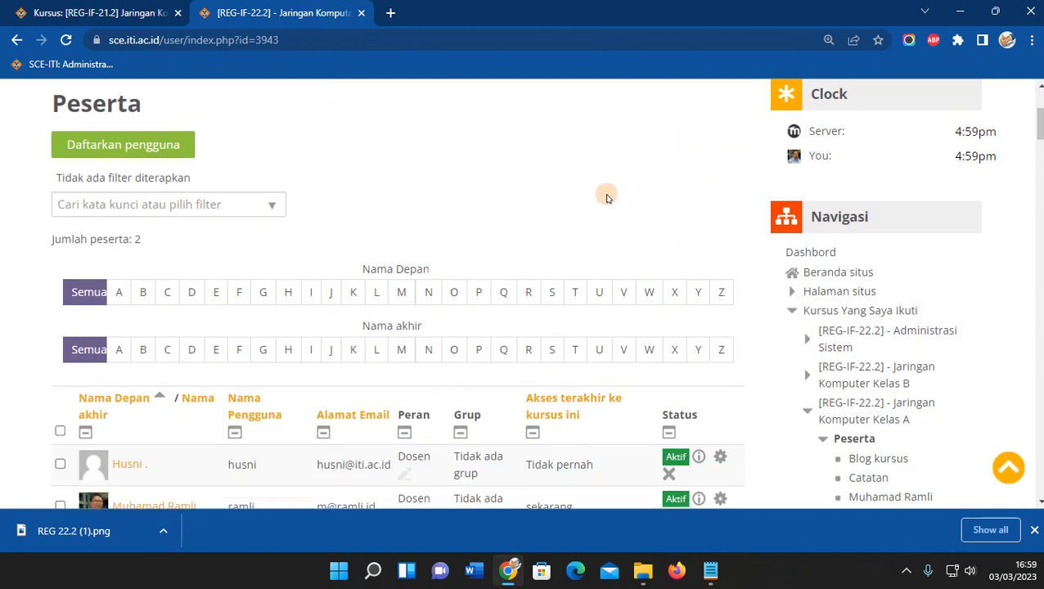
scroll(605, 200, up, 1)
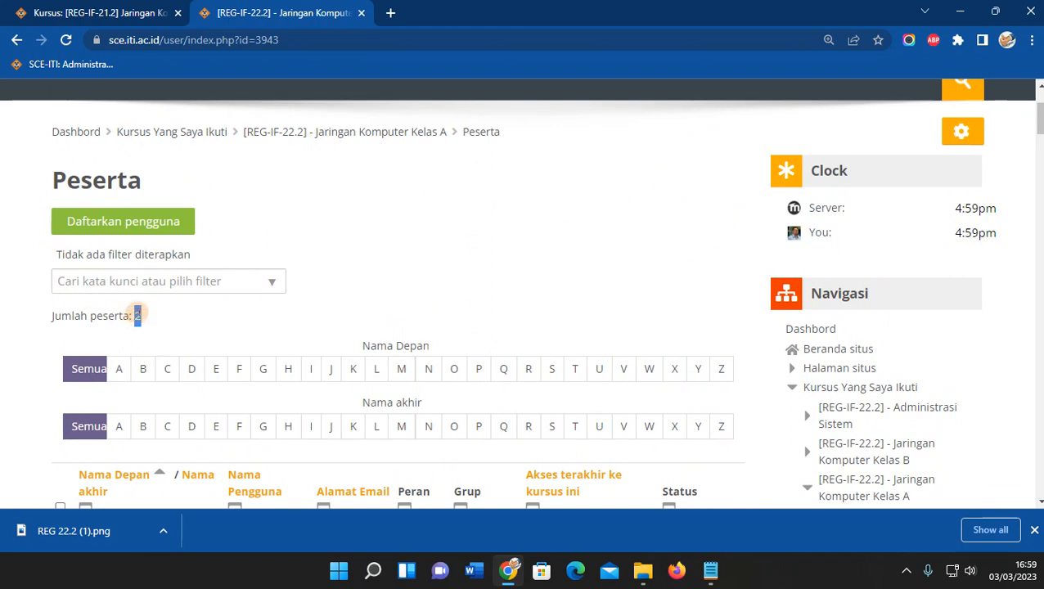
click(356, 280)
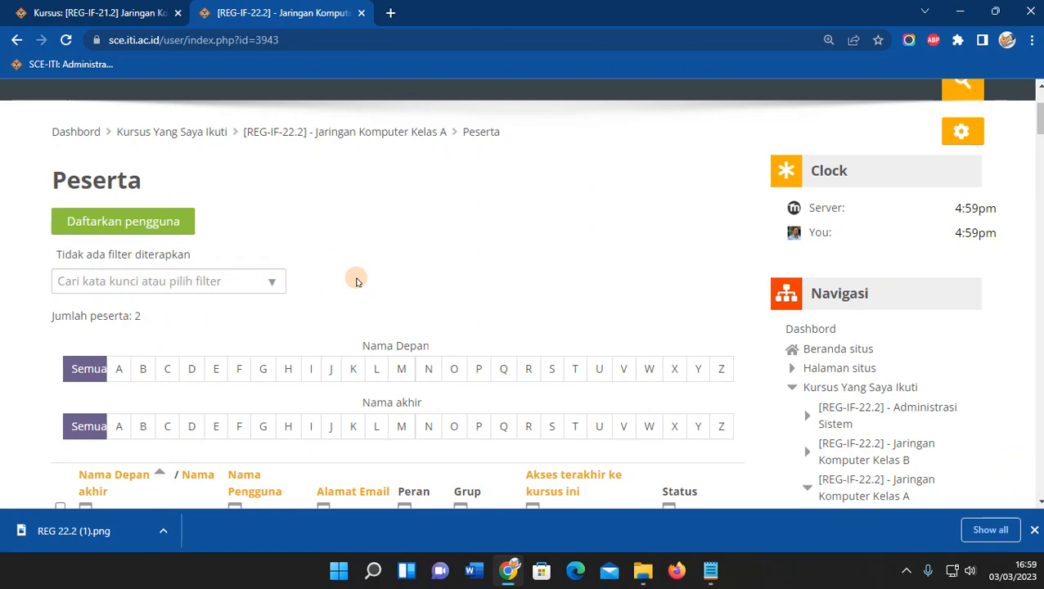
Collapse 'Kursus Yang Saya Ikuti' and expand Metode pendaftaran under Administrasi > Pengguna.
click(791, 388)
scroll(718, 281, down, 4)
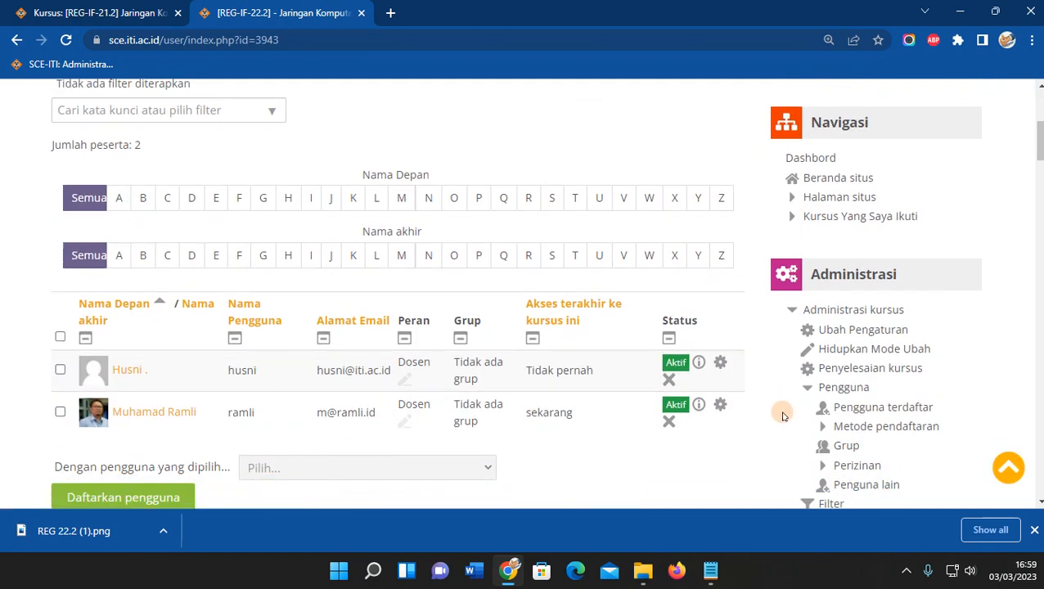
click(826, 291)
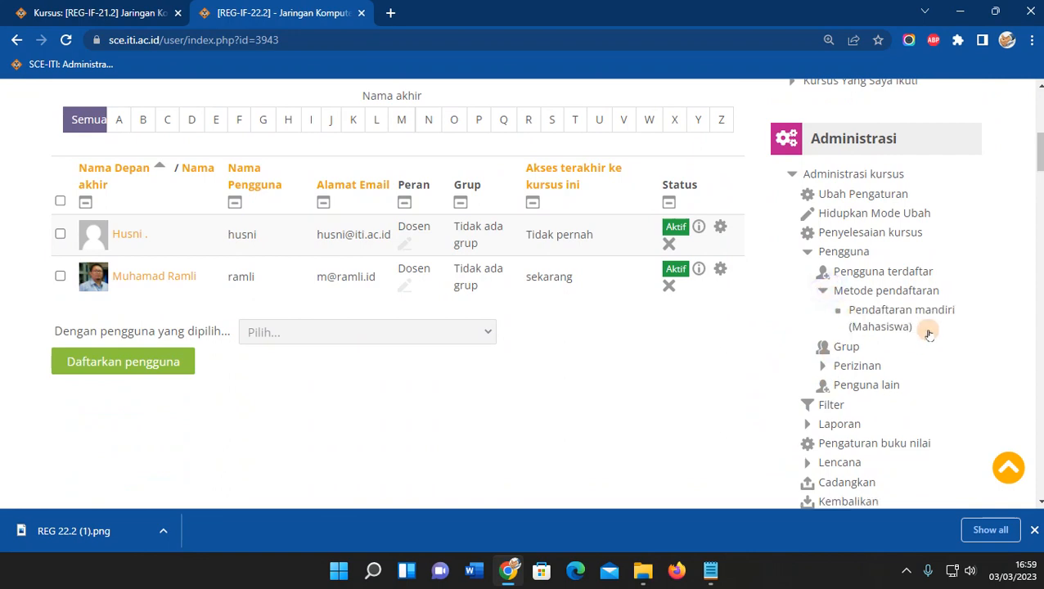
Open the Metode pendaftaran page and glance at the backup restore tab.
click(883, 290)
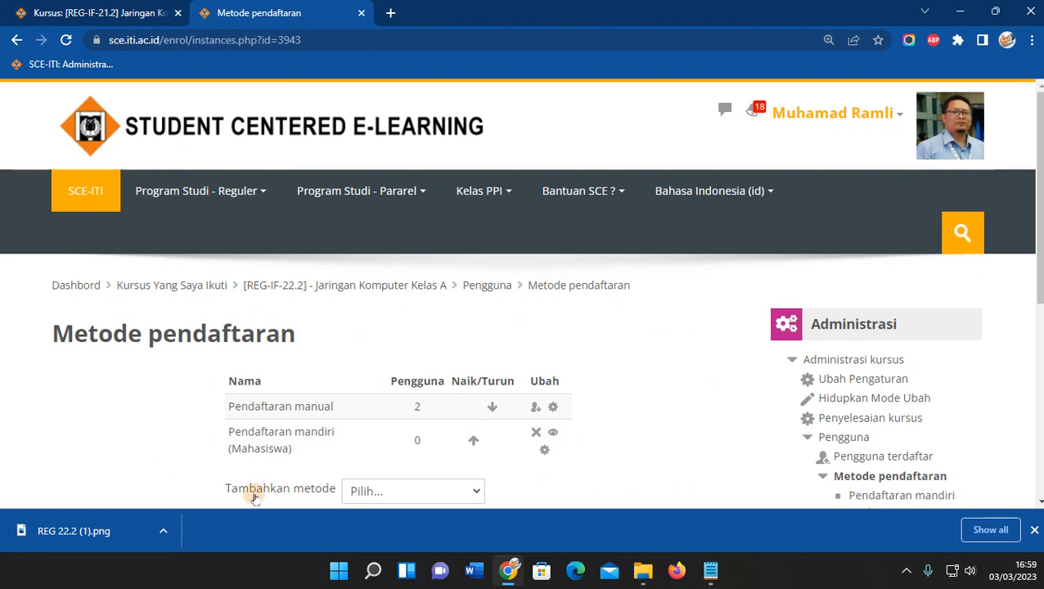
scroll(575, 391, down, 2)
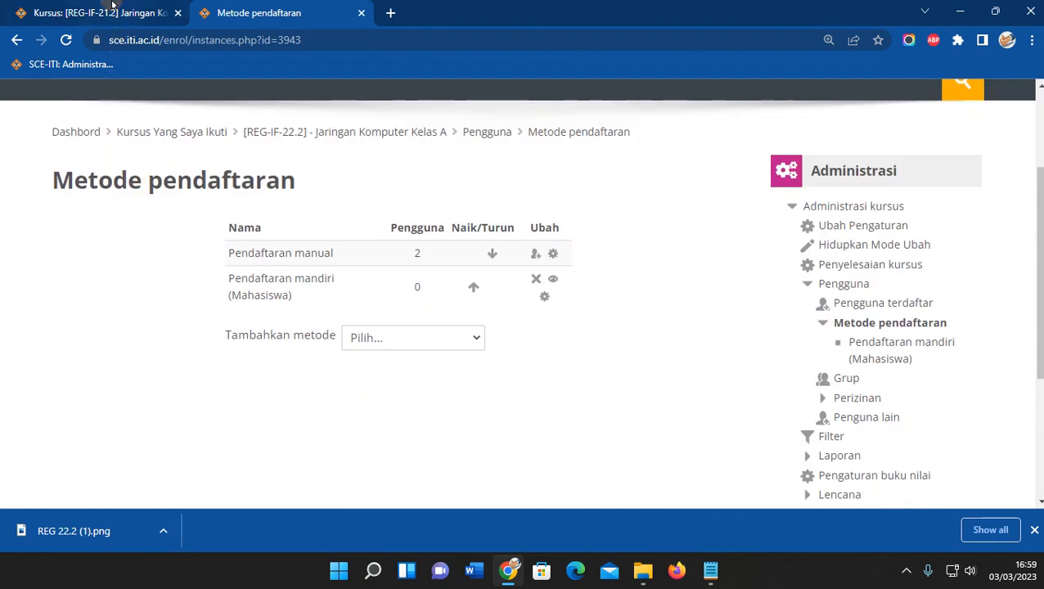
click(89, 12)
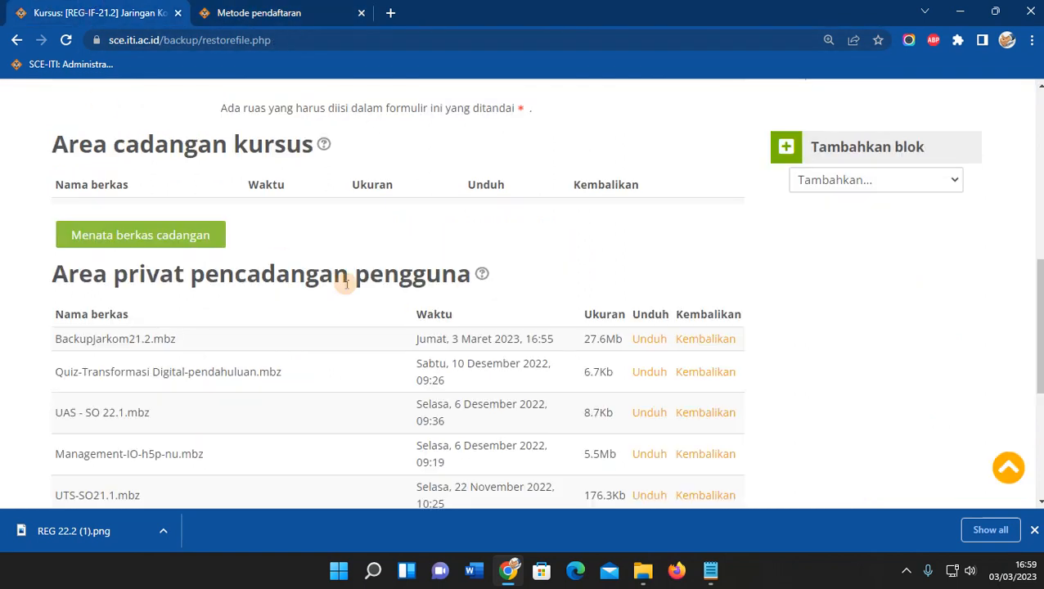
scroll(511, 309, up, 2)
scroll(512, 309, down, 2)
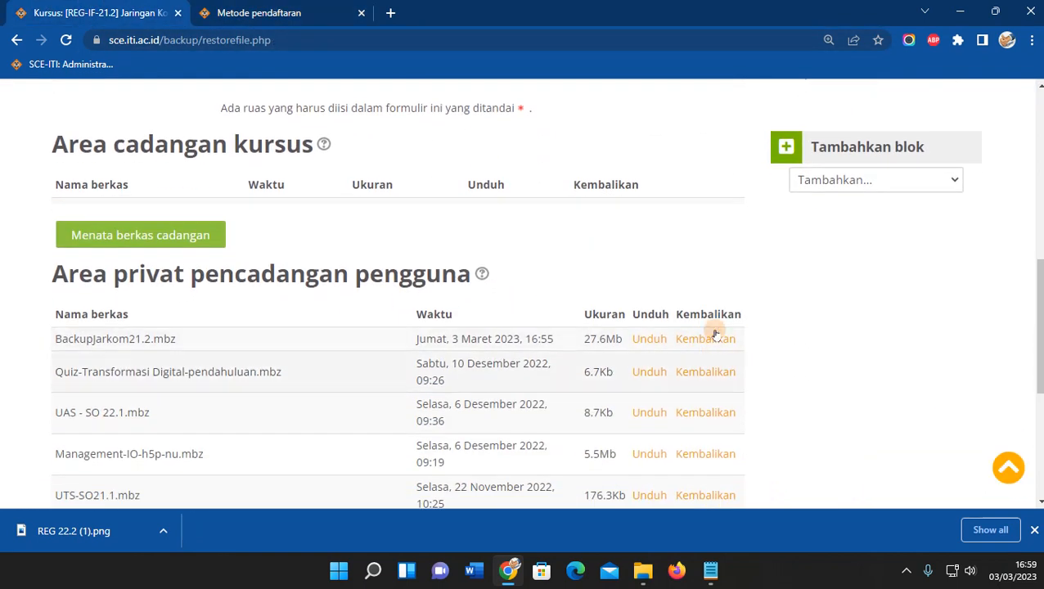
Return to the enrolment methods page showing manual (2 users) and self enrolment (0), collapsing Pengguna.
click(295, 7)
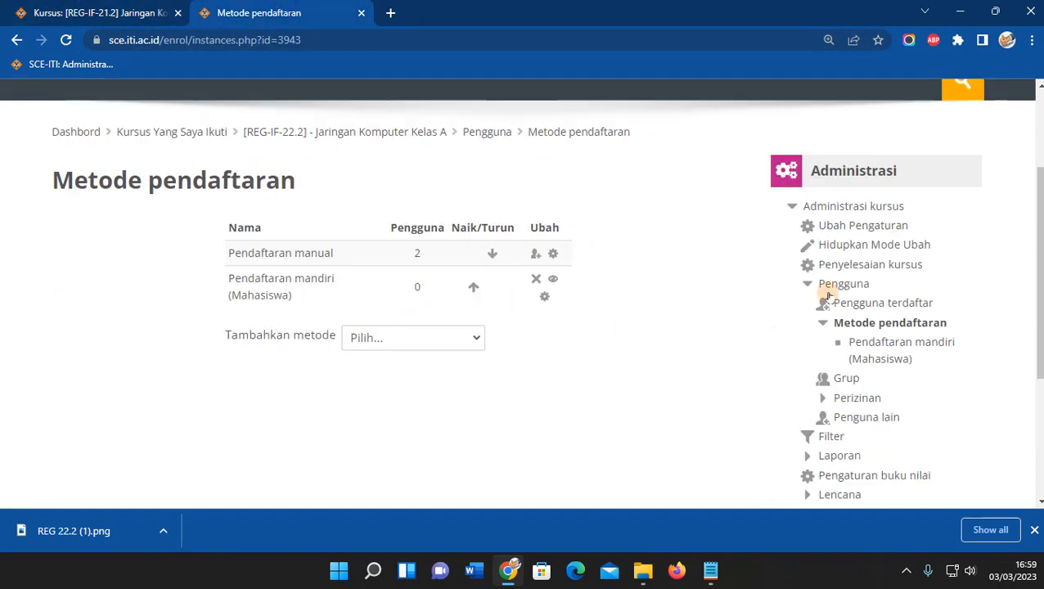
click(808, 283)
scroll(438, 225, down, 1)
scroll(350, 138, up, 1)
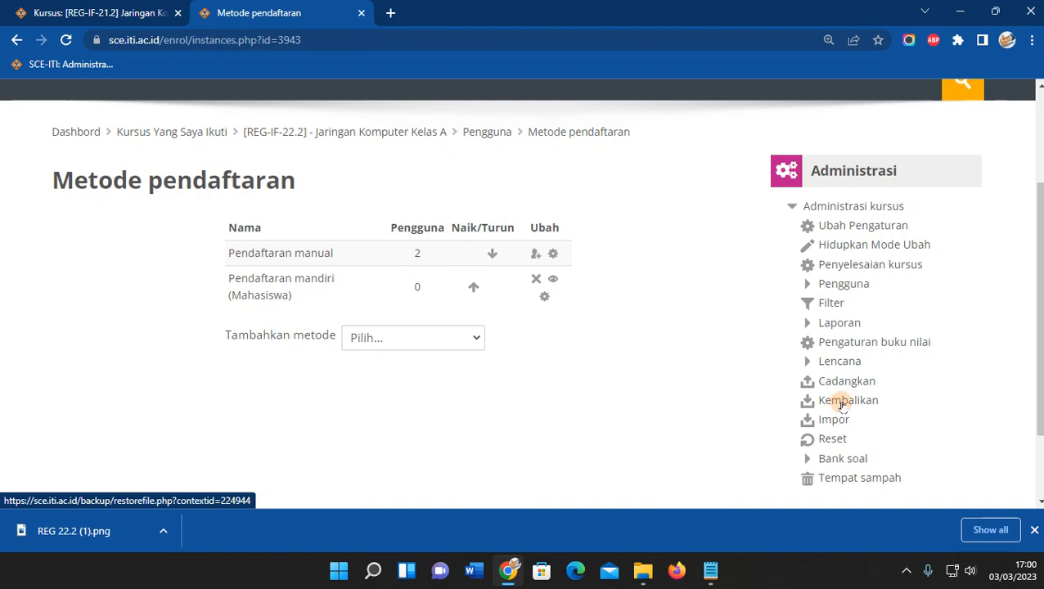
Locate BackupJarkom21.2.mbz in the restore page's backup file list for this course.
scroll(639, 394, down, 5)
scroll(638, 395, down, 2)
scroll(512, 354, up, 7)
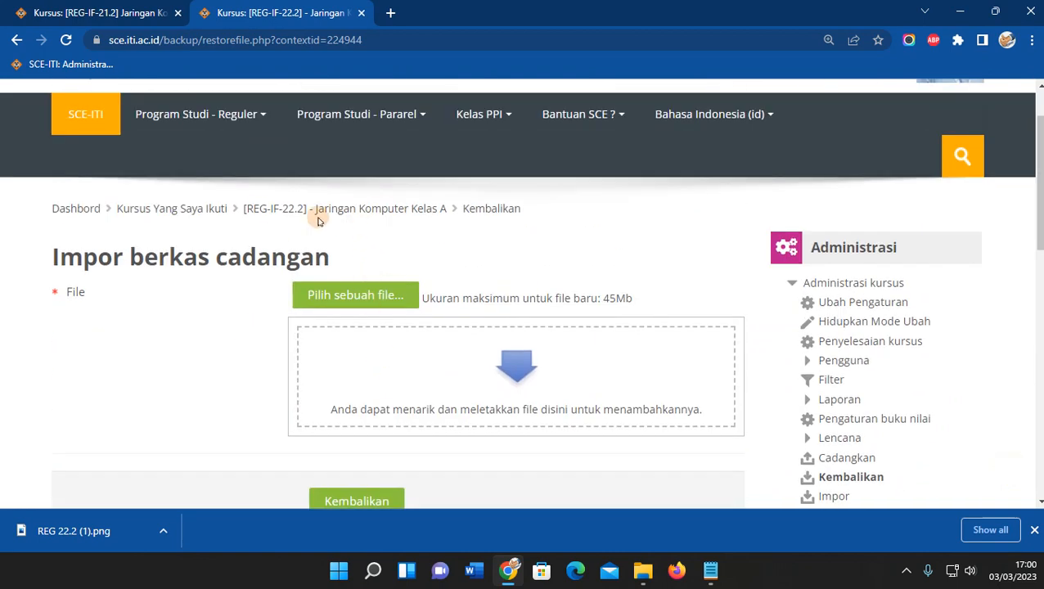
drag(238, 210, 448, 207)
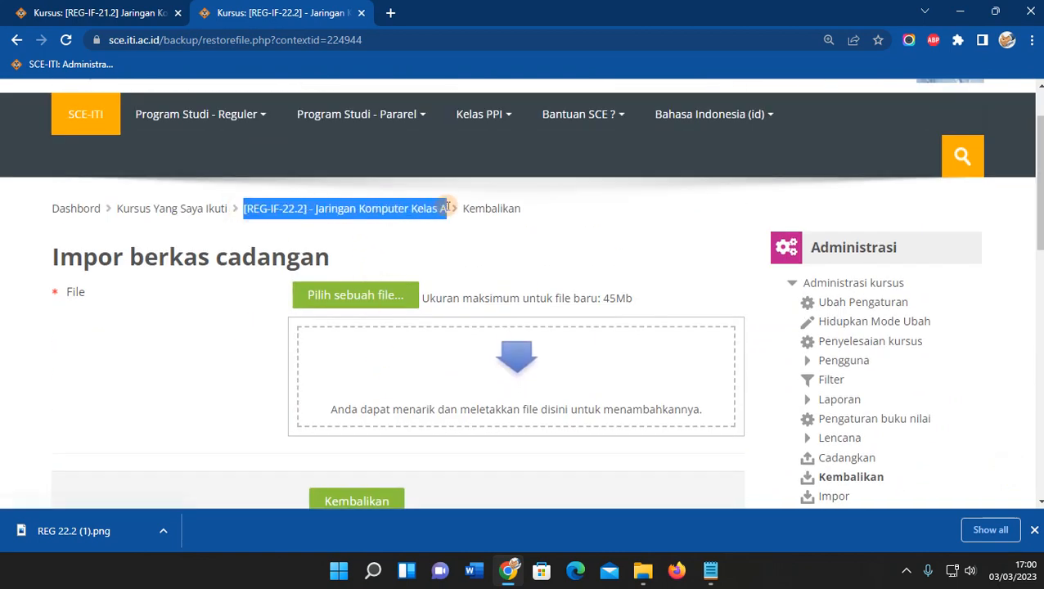
click(294, 227)
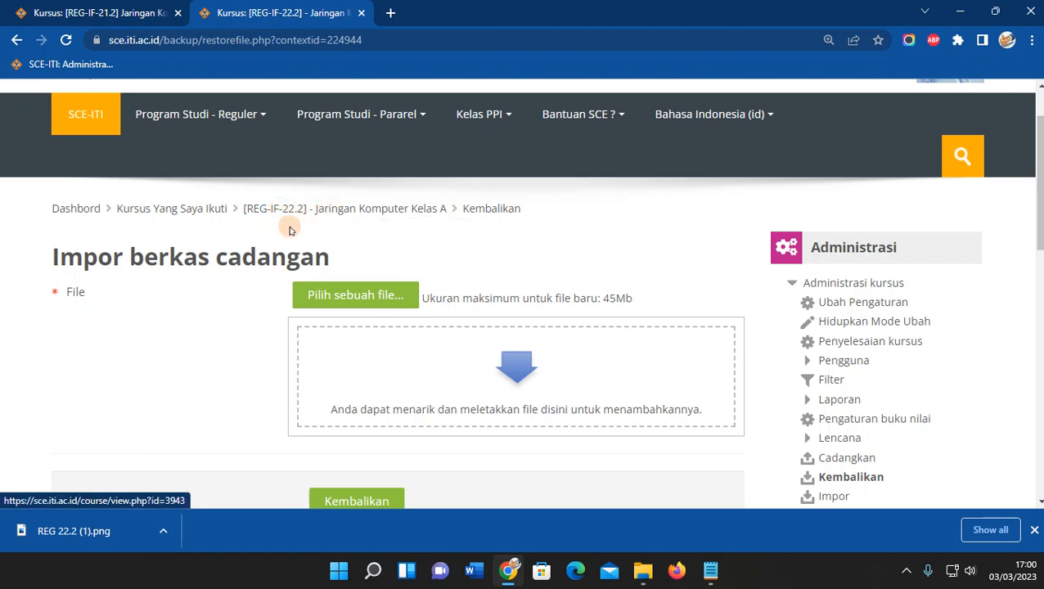
scroll(276, 237, down, 5)
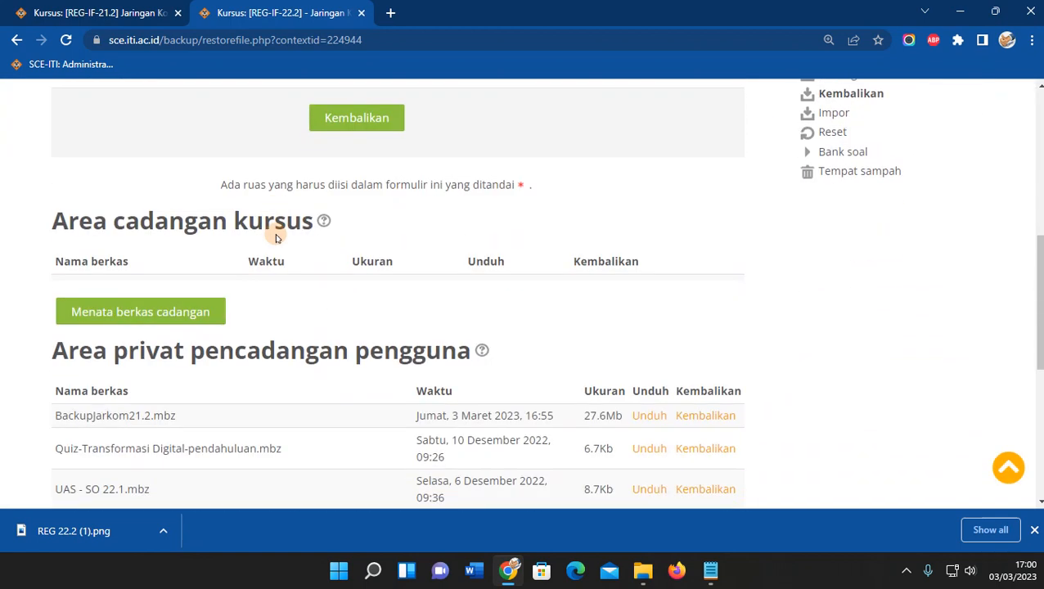
scroll(276, 234, down, 2)
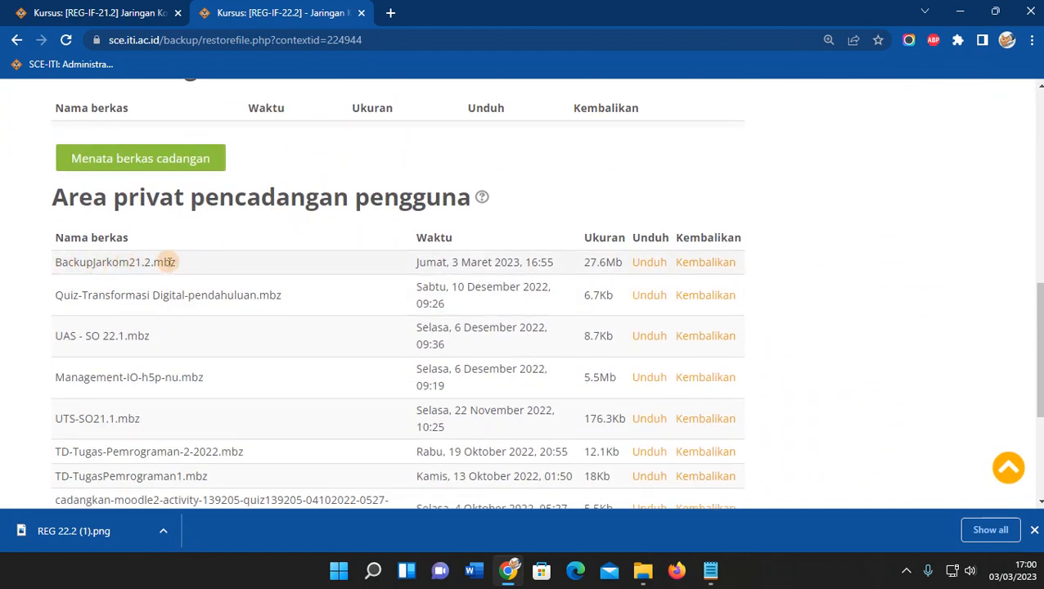
drag(182, 263, 44, 261)
click(214, 259)
drag(55, 265, 176, 266)
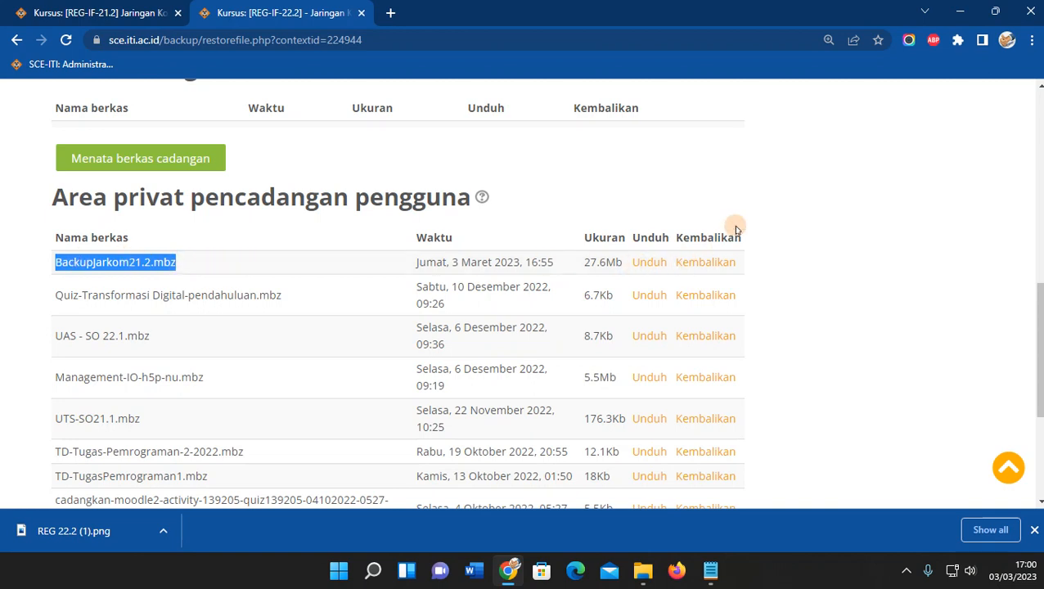
click(783, 221)
Restore BackupJarkom21.2.mbz and continue past the backup details to the Destinasi step.
click(701, 263)
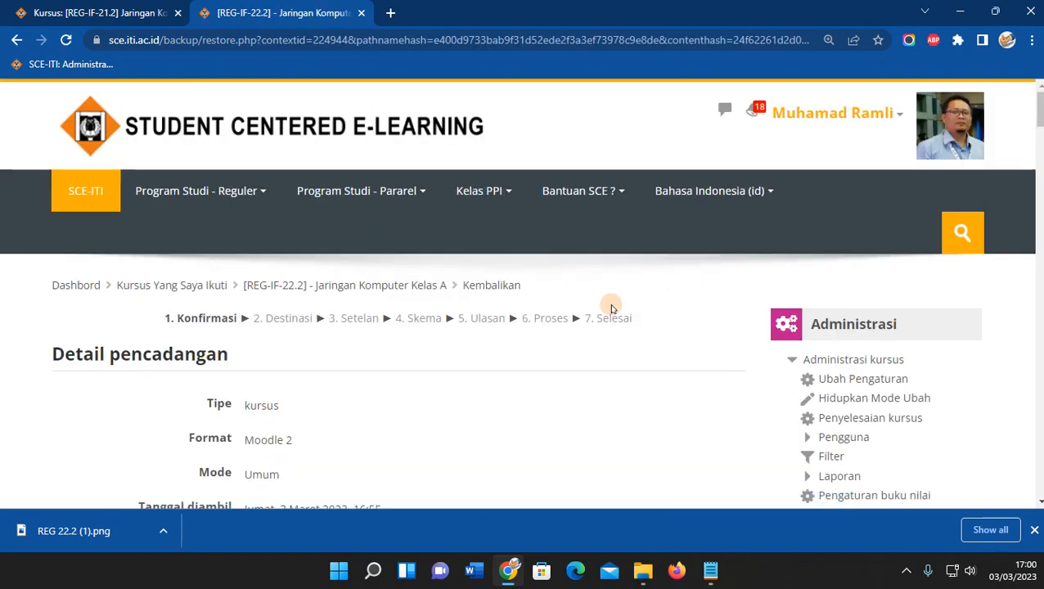
scroll(341, 393, down, 10)
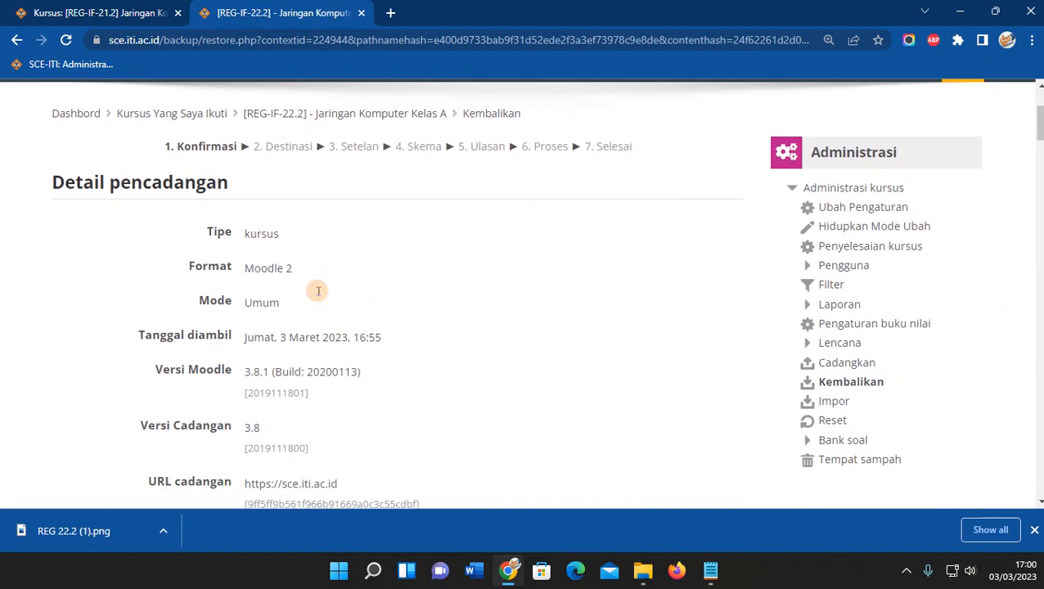
scroll(319, 291, down, 15)
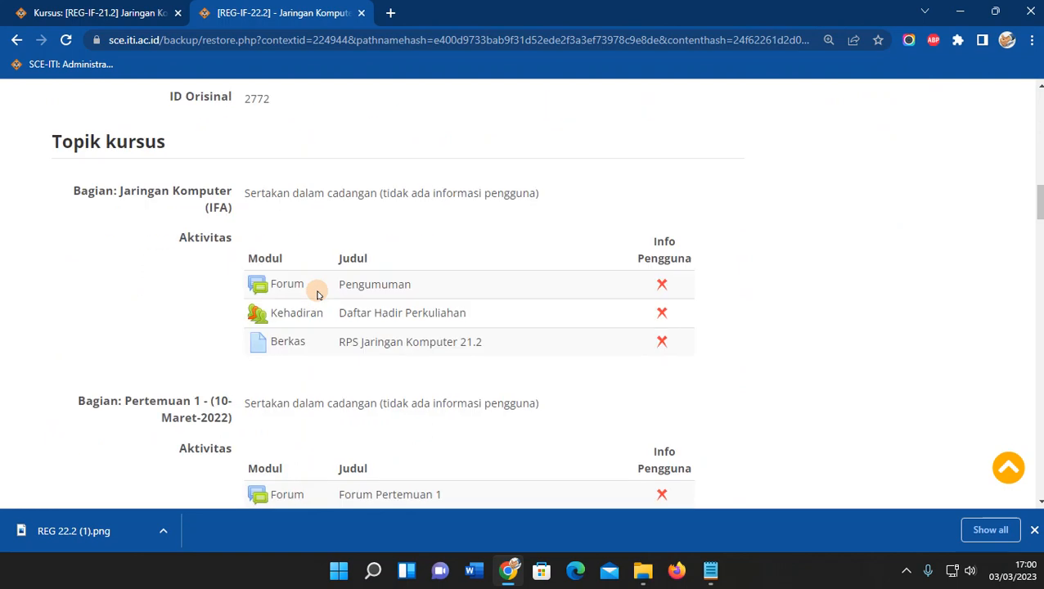
scroll(318, 293, down, 20)
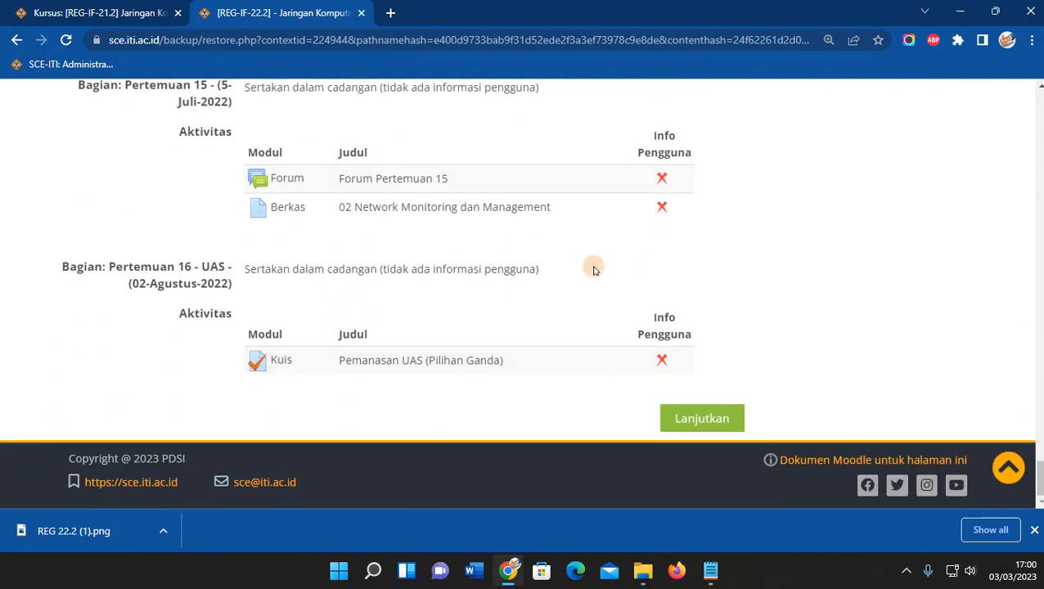
click(712, 419)
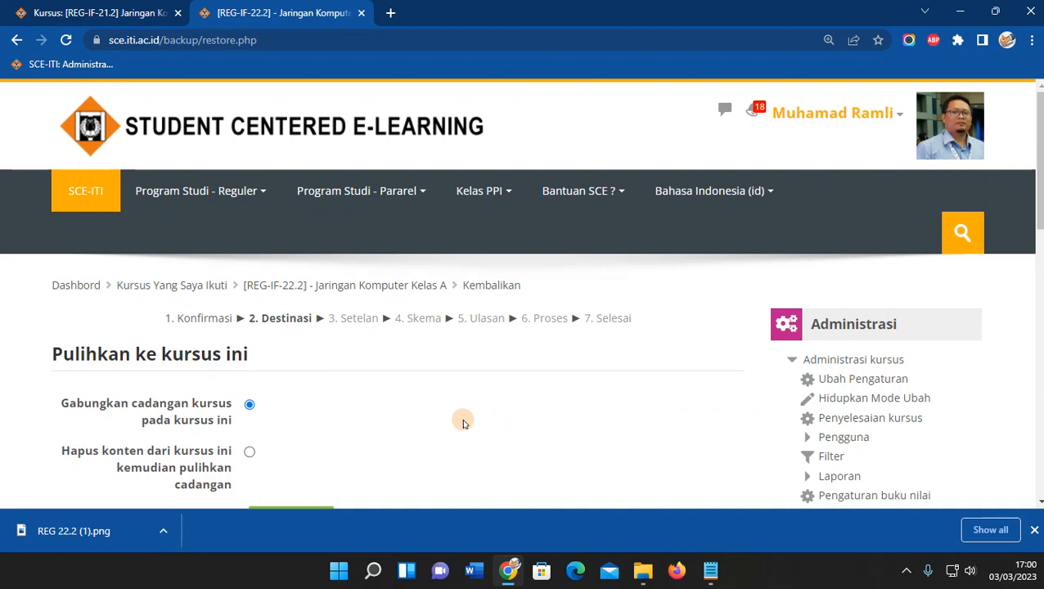
Review the Destinasi step and target course name of the [REG-IF-22.2] restore.
scroll(463, 423, down, 1)
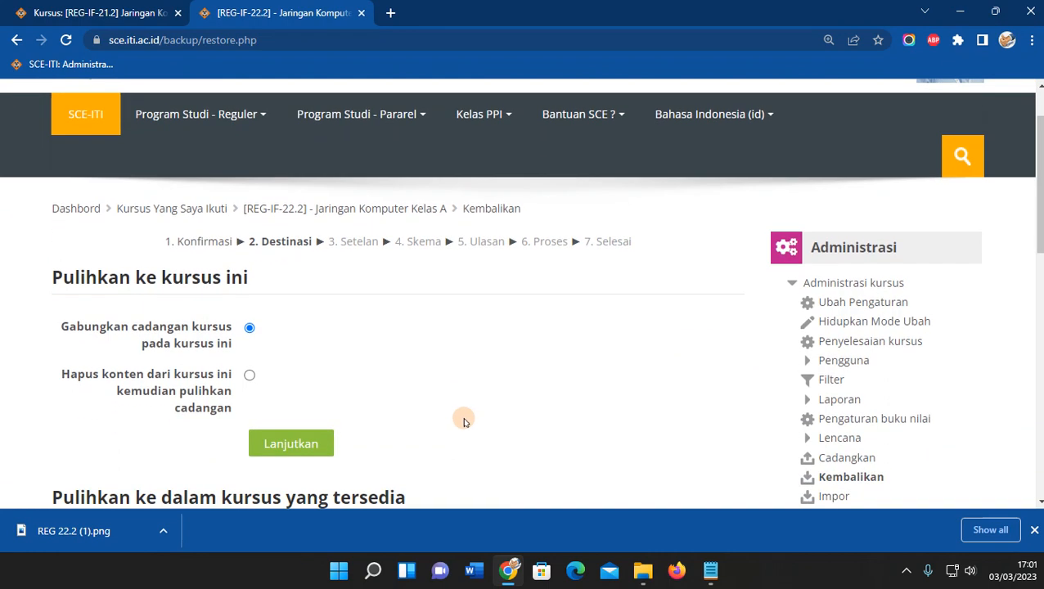
scroll(462, 421, down, 1)
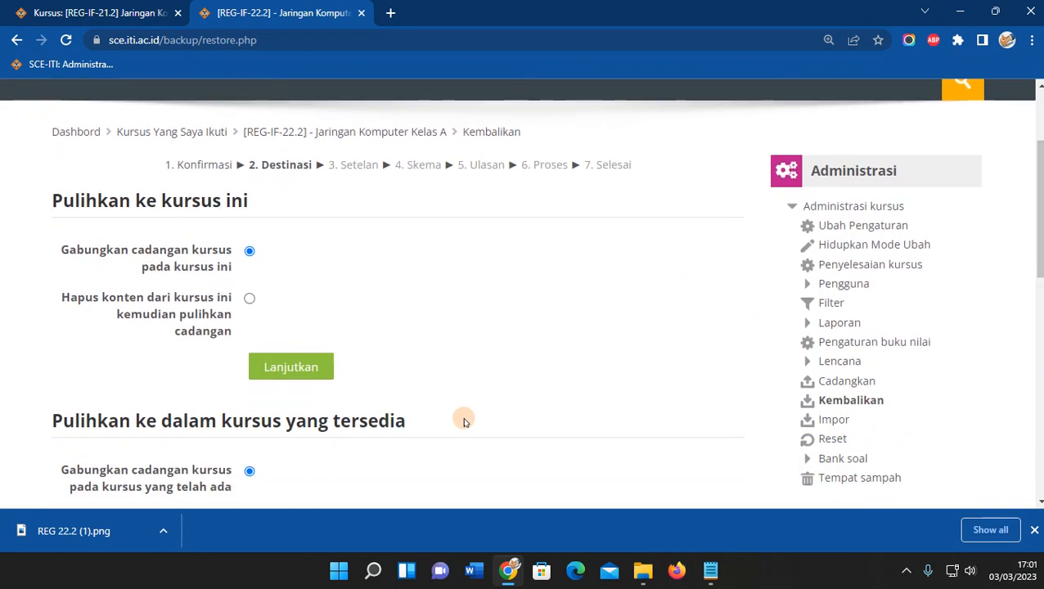
scroll(469, 419, up, 1)
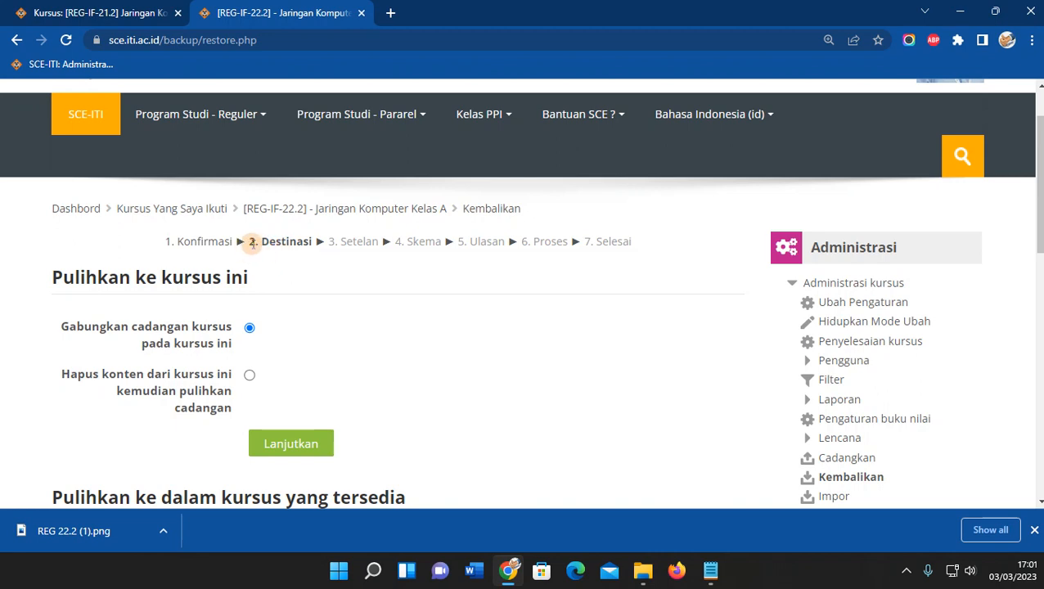
drag(247, 242, 314, 242)
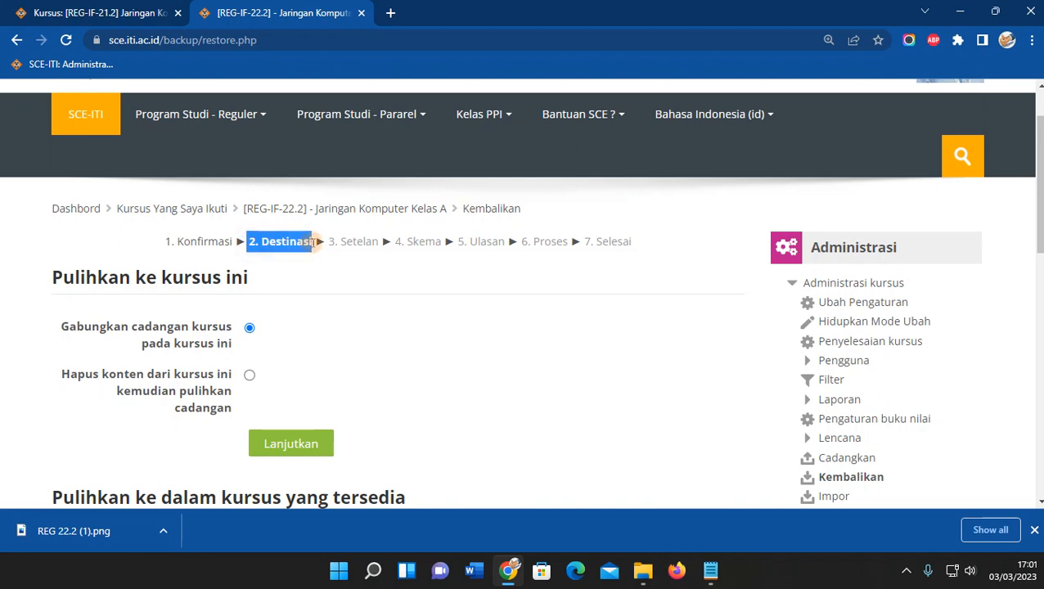
click(323, 279)
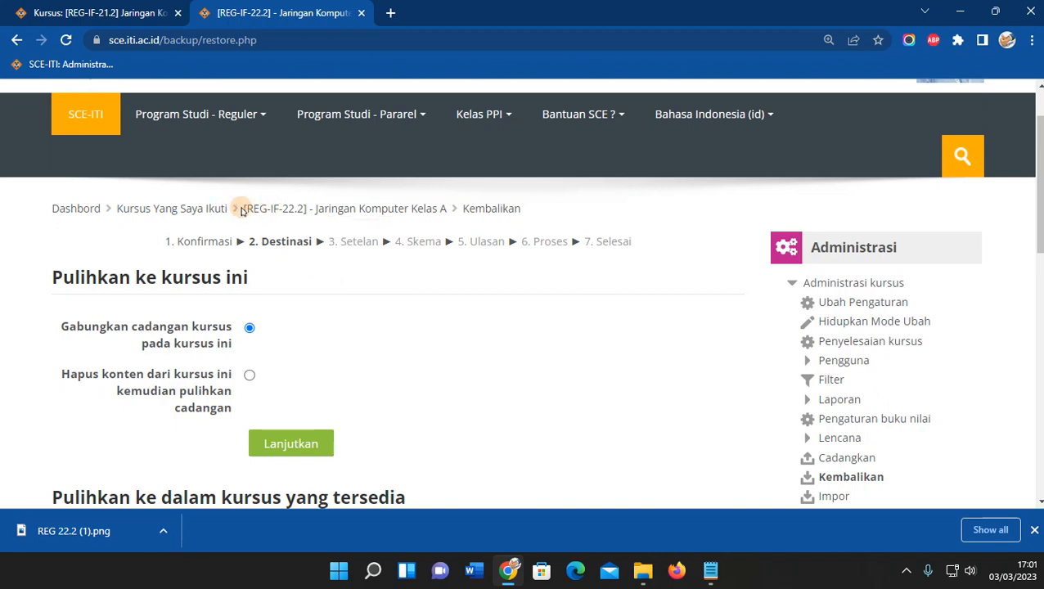
drag(242, 211, 449, 214)
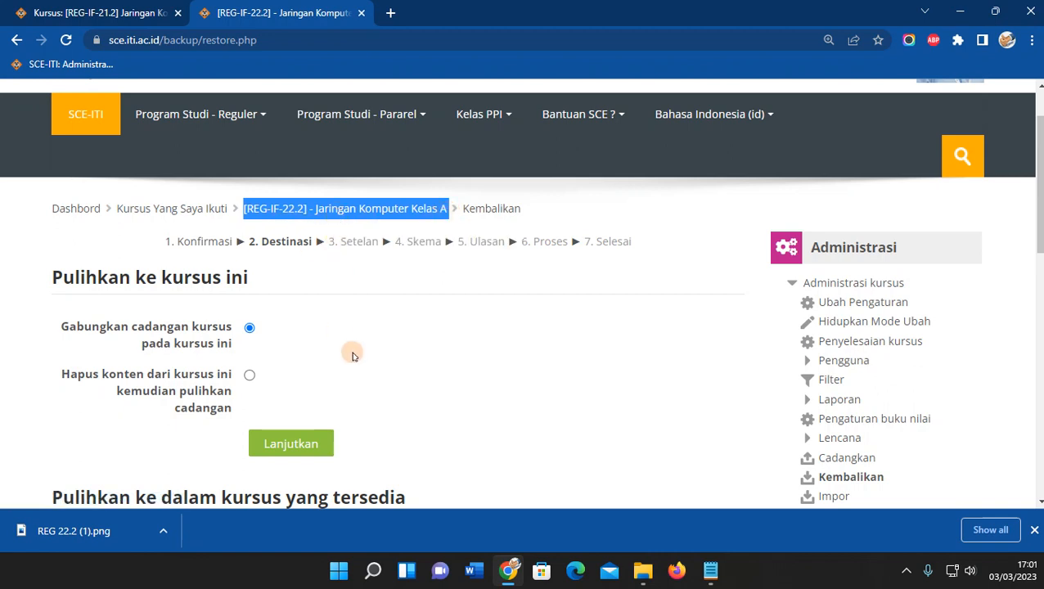
scroll(349, 348, down, 1)
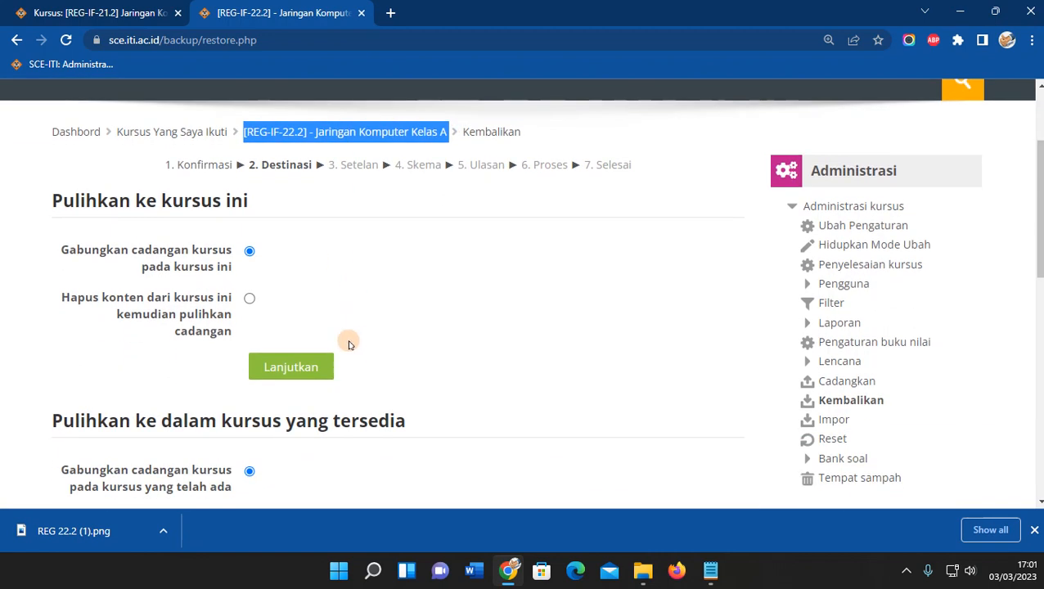
Set the restore to delete existing course content first, then go to the [REG-IF-21.2] tab.
click(249, 301)
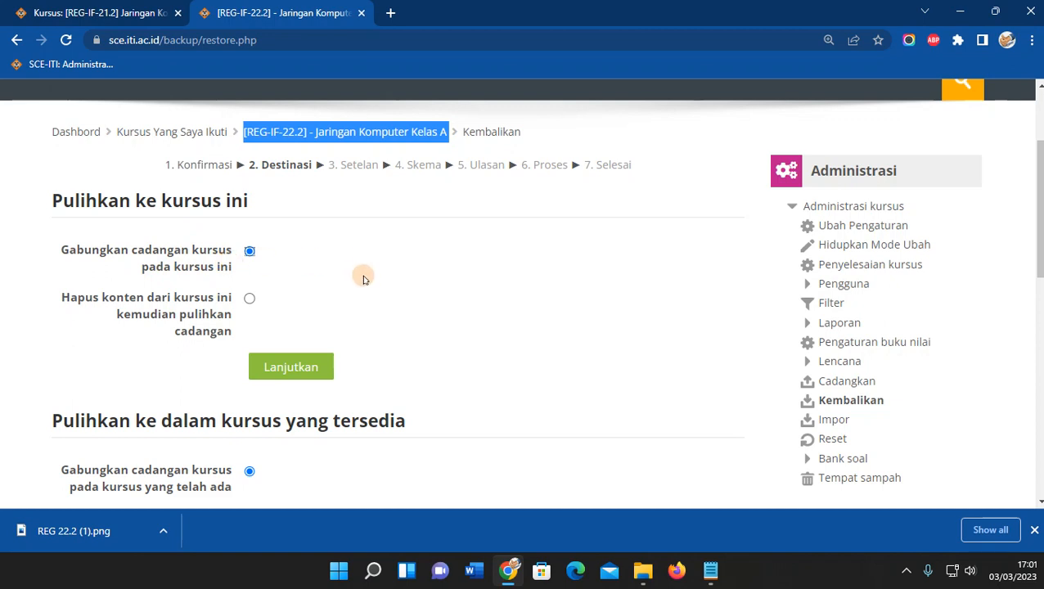
click(247, 300)
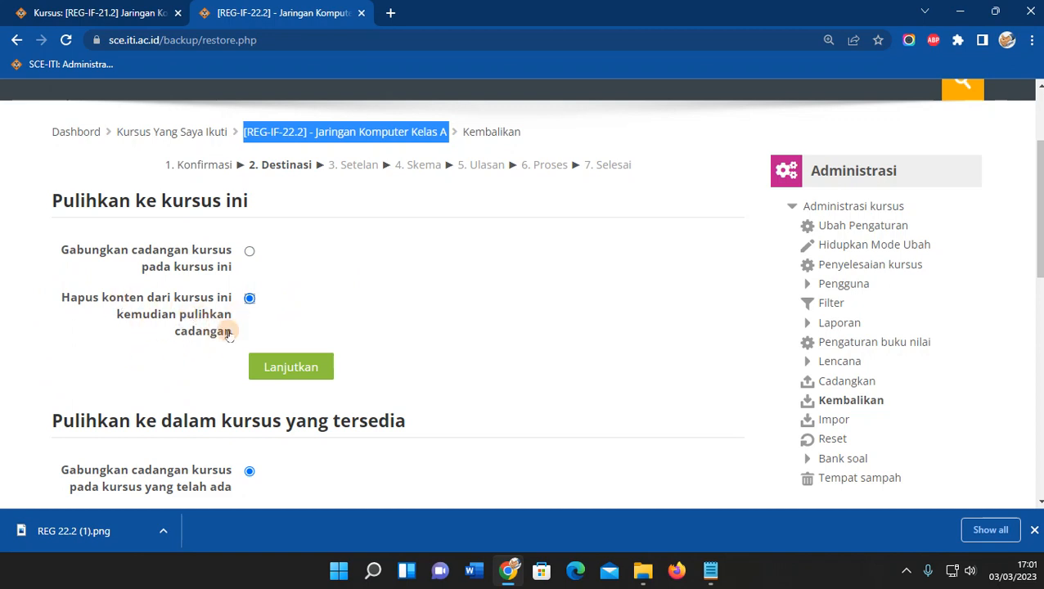
click(286, 317)
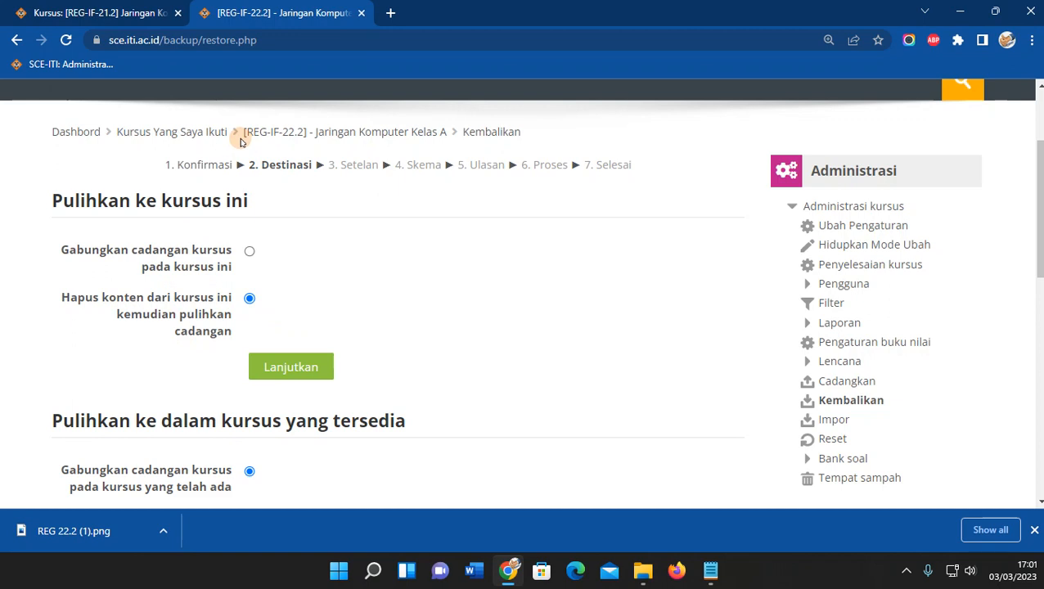
drag(240, 141, 426, 144)
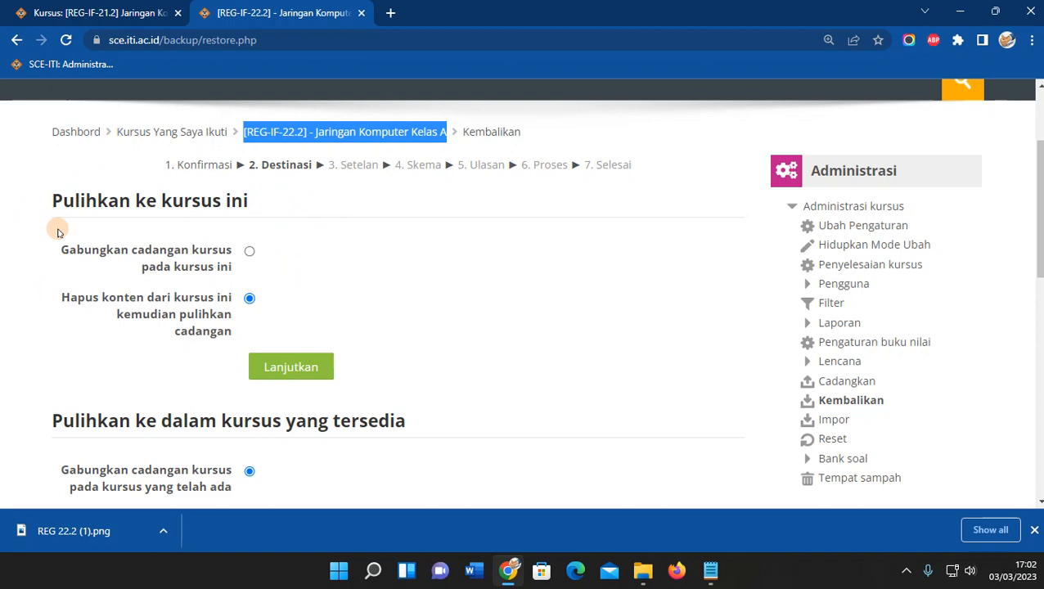
click(309, 264)
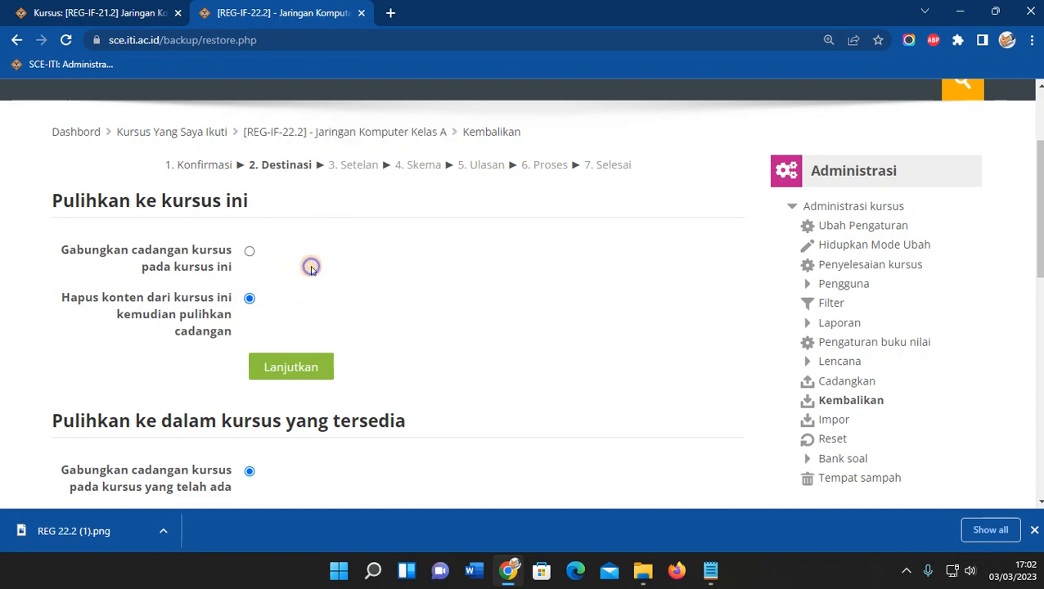
click(94, 5)
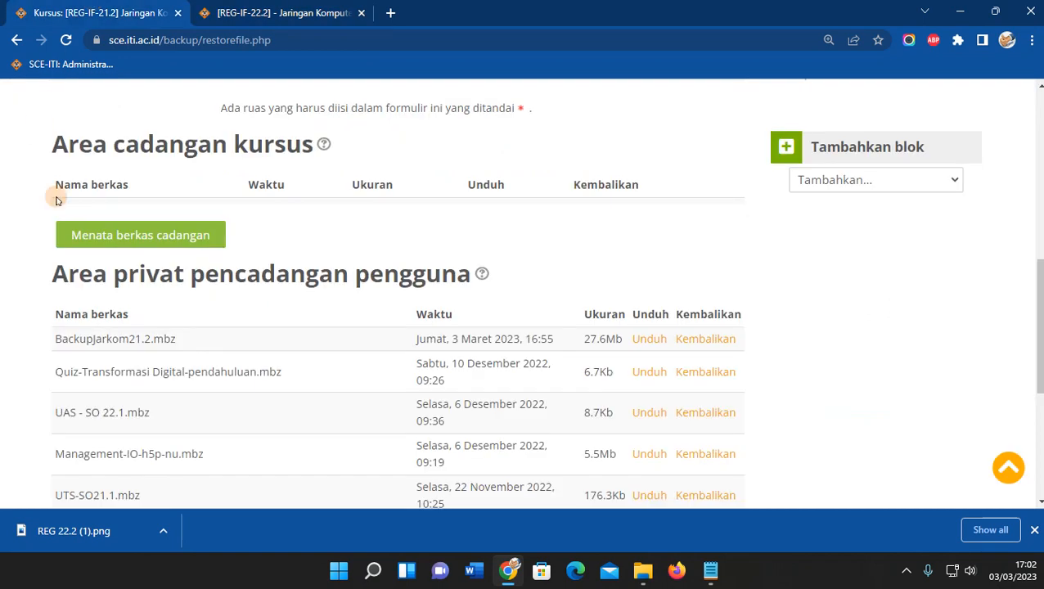
In the [REG-IF-21.2] tab, restore BackupJarkom21.2.mbz and continue to the Destinasi step.
scroll(300, 214, up, 3)
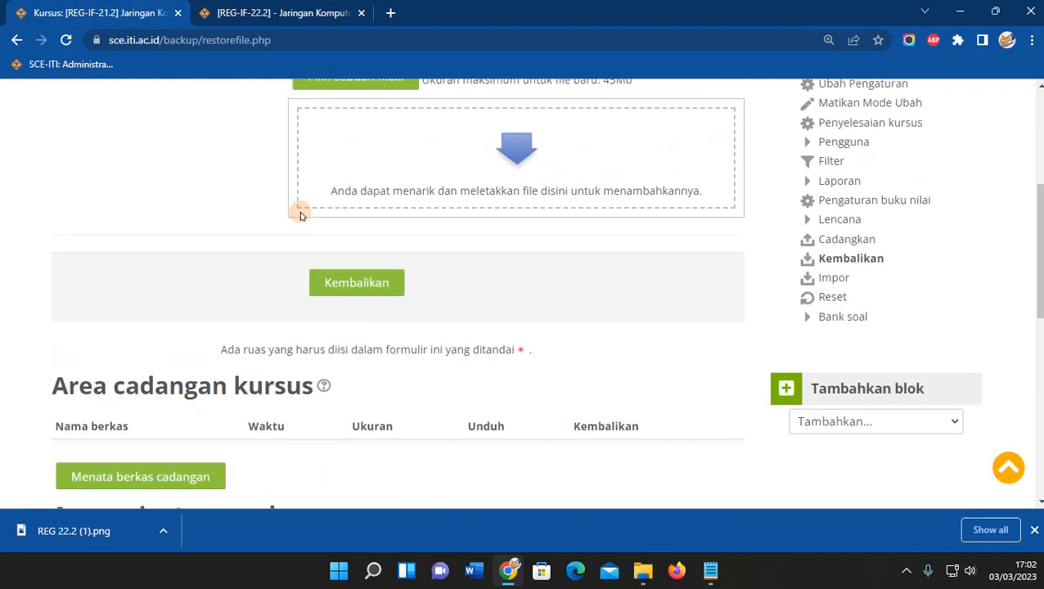
scroll(300, 215, up, 3)
scroll(299, 215, down, 1)
scroll(299, 214, up, 2)
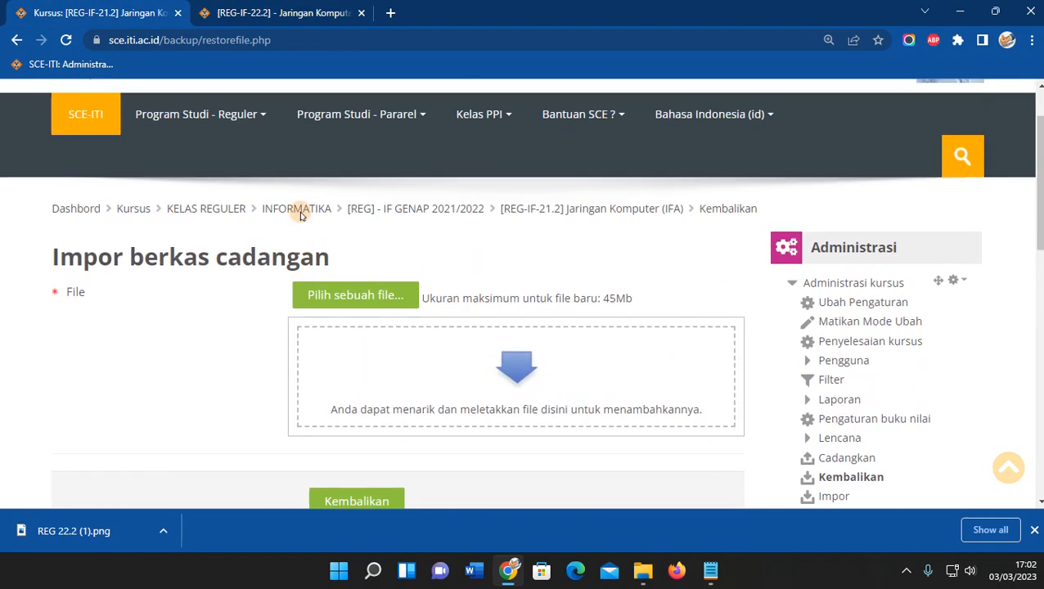
scroll(299, 214, down, 1)
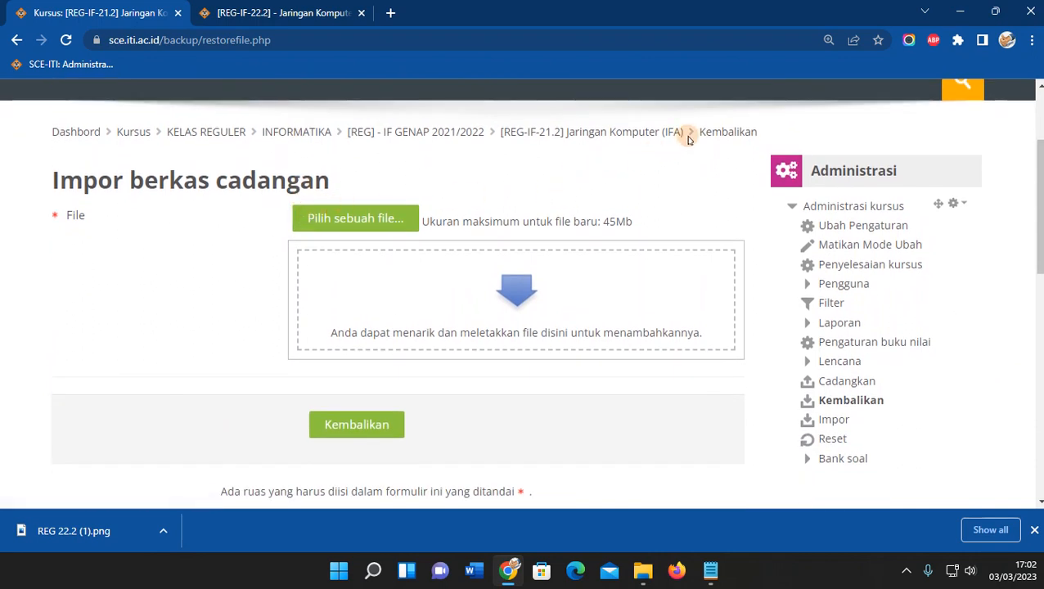
drag(687, 139, 502, 142)
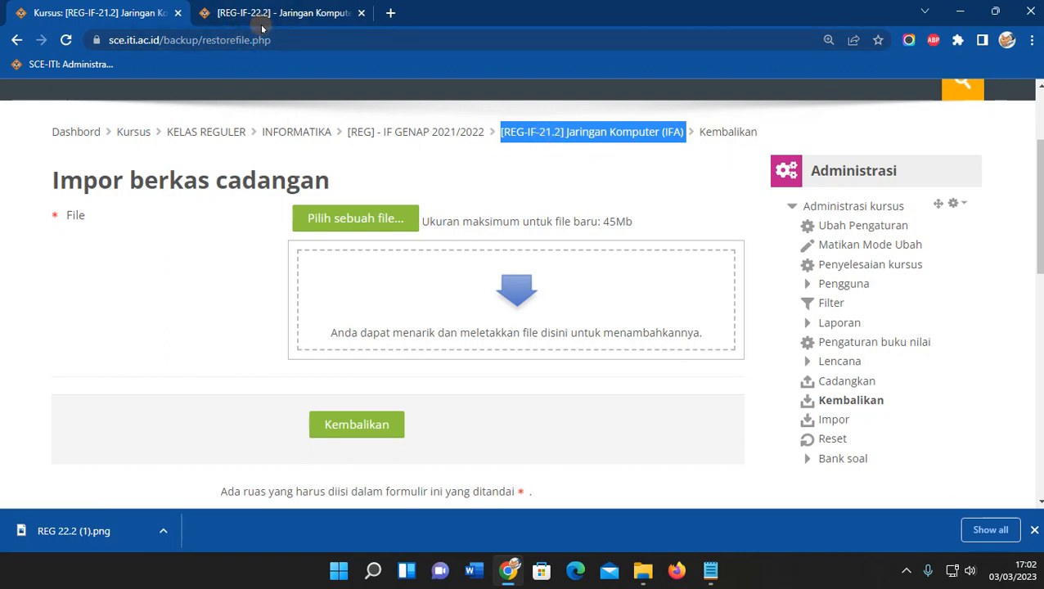
scroll(536, 339, down, 1)
scroll(565, 295, up, 1)
scroll(544, 258, down, 3)
scroll(554, 269, down, 2)
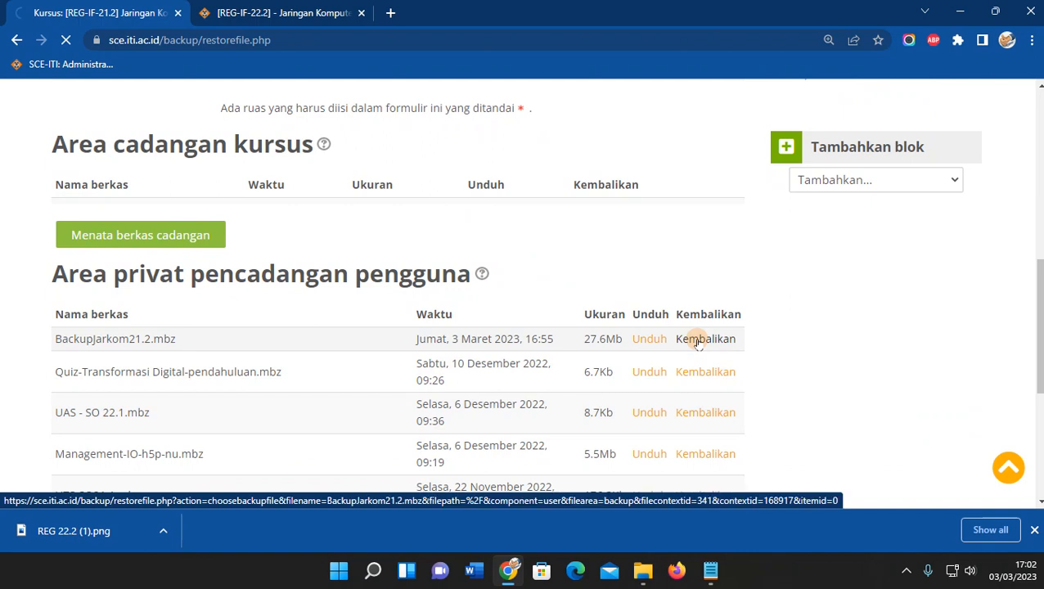
scroll(347, 401, down, 3)
scroll(349, 403, down, 20)
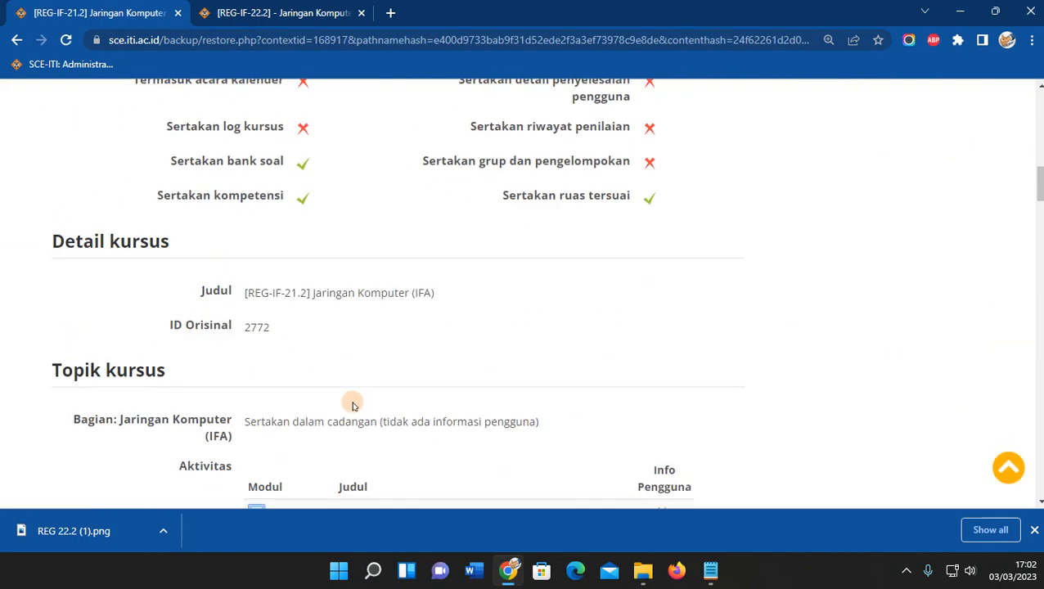
scroll(366, 399, down, 5)
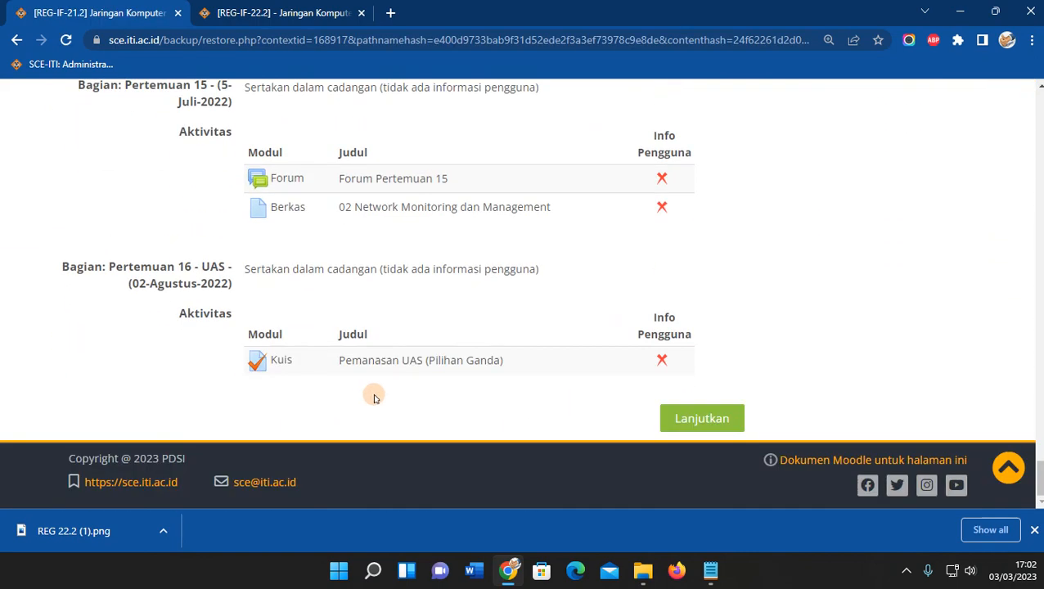
click(701, 418)
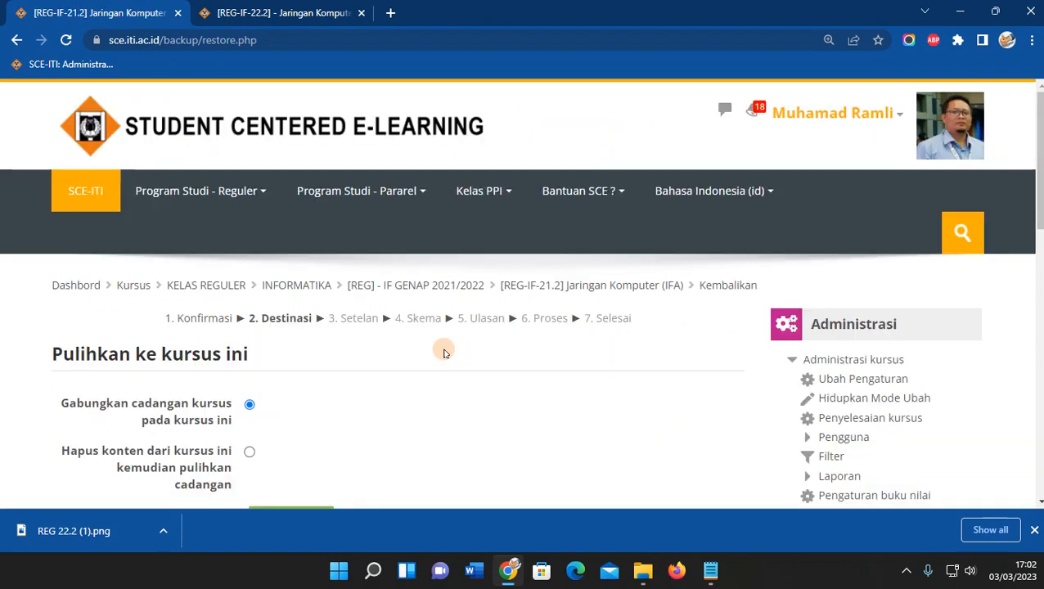
Scroll to 'Pulihkan ke dalam kursus yang tersedia' and start a search of existing courses.
scroll(440, 353, down, 2)
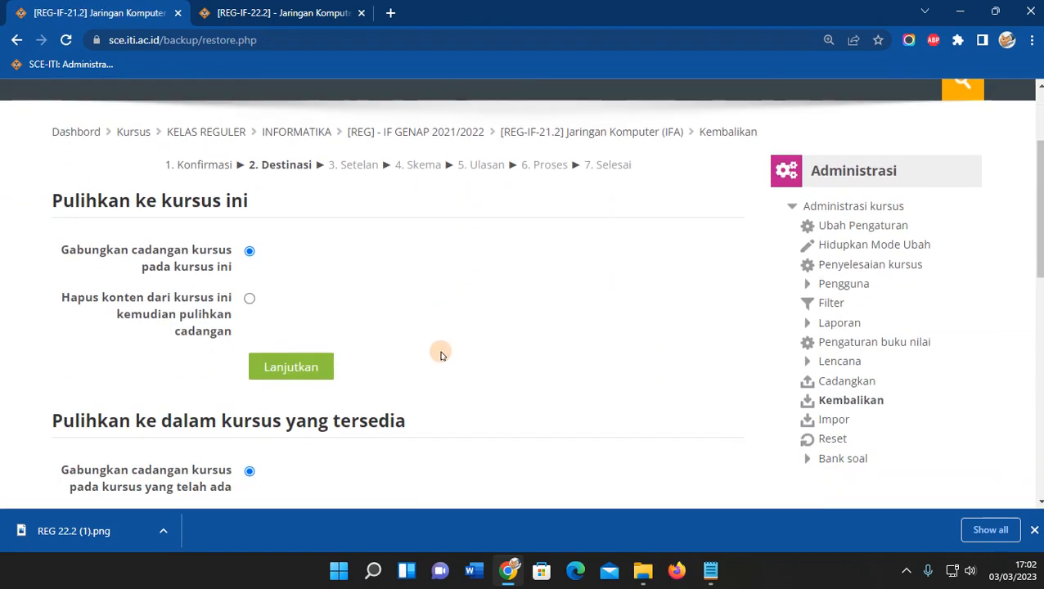
scroll(438, 353, up, 1)
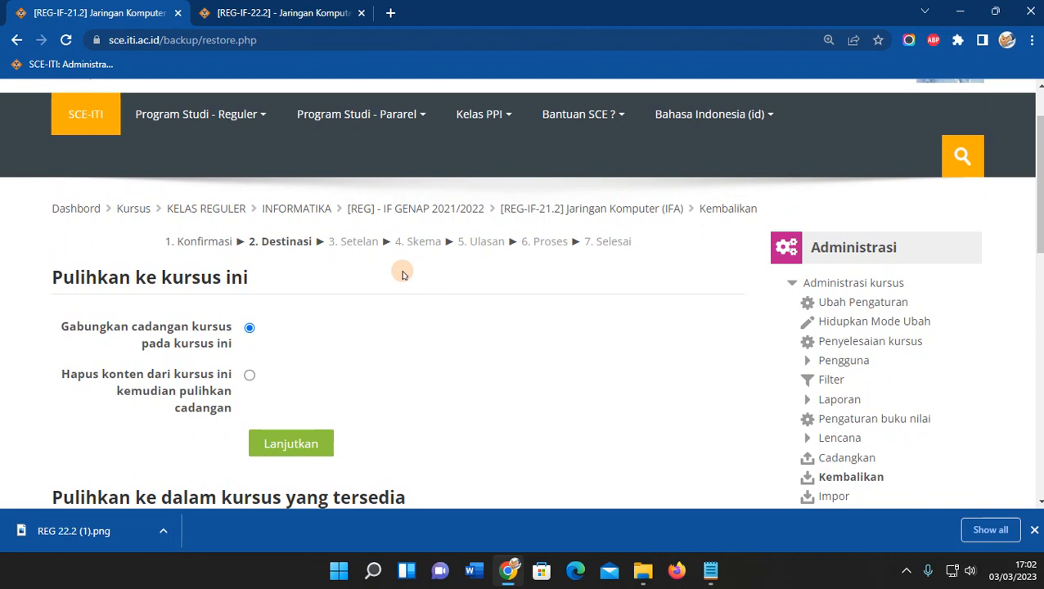
drag(347, 207, 698, 214)
scroll(584, 315, down, 1)
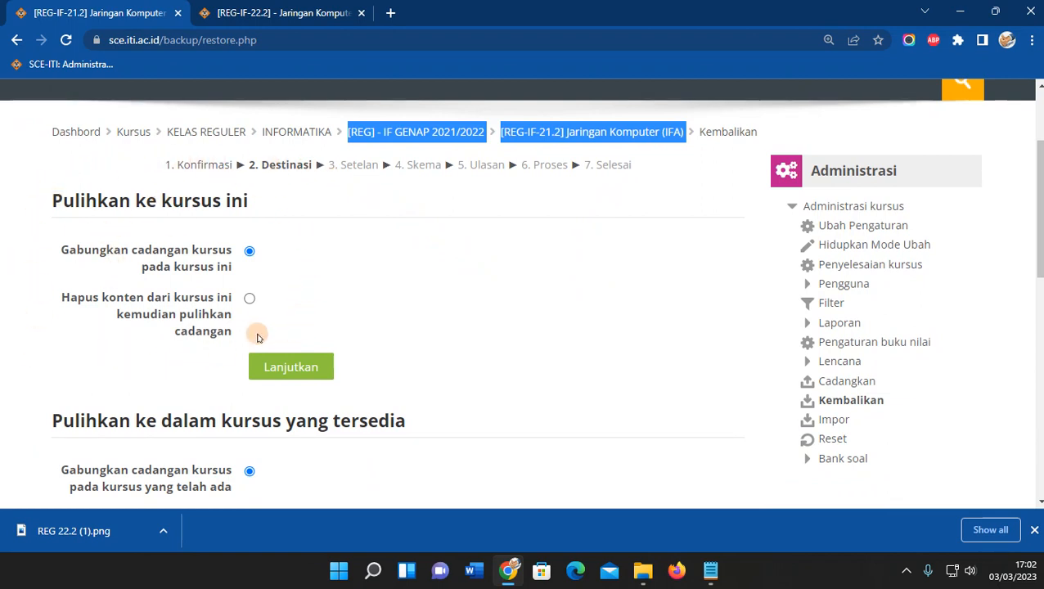
scroll(257, 335, down, 3)
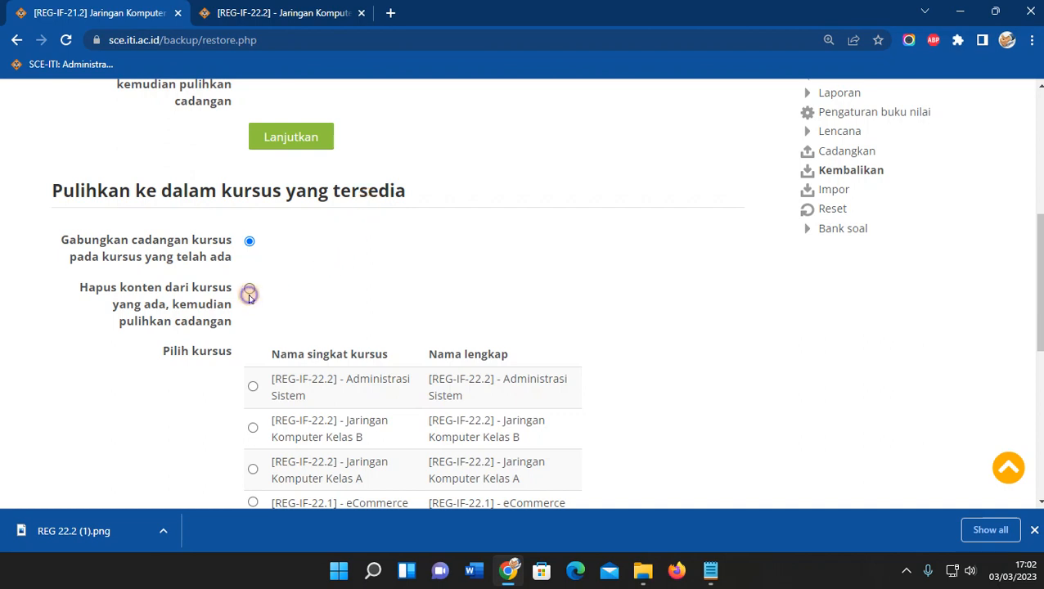
scroll(373, 275, down, 6)
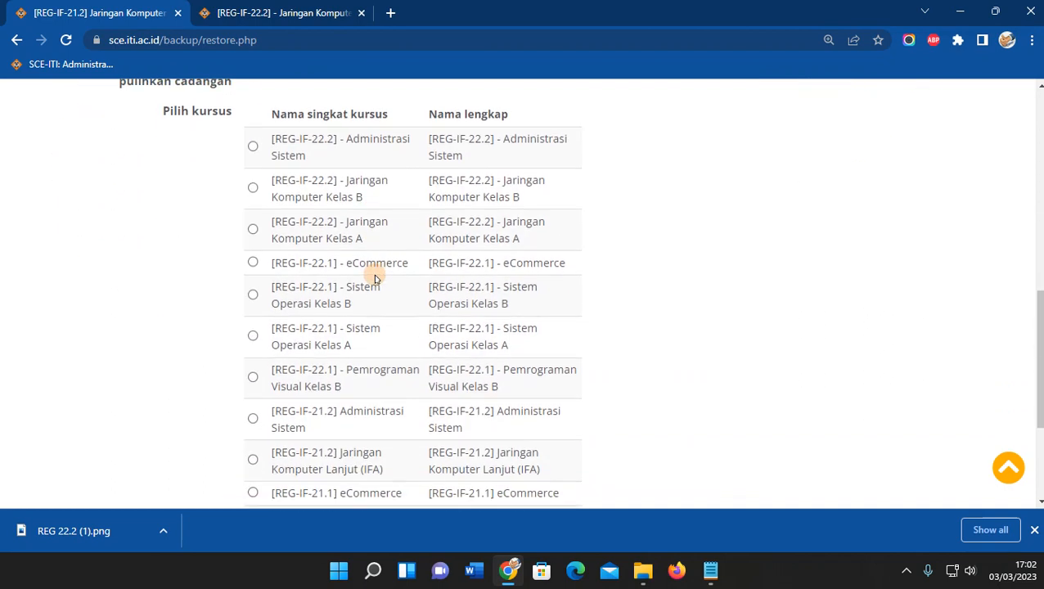
click(284, 359)
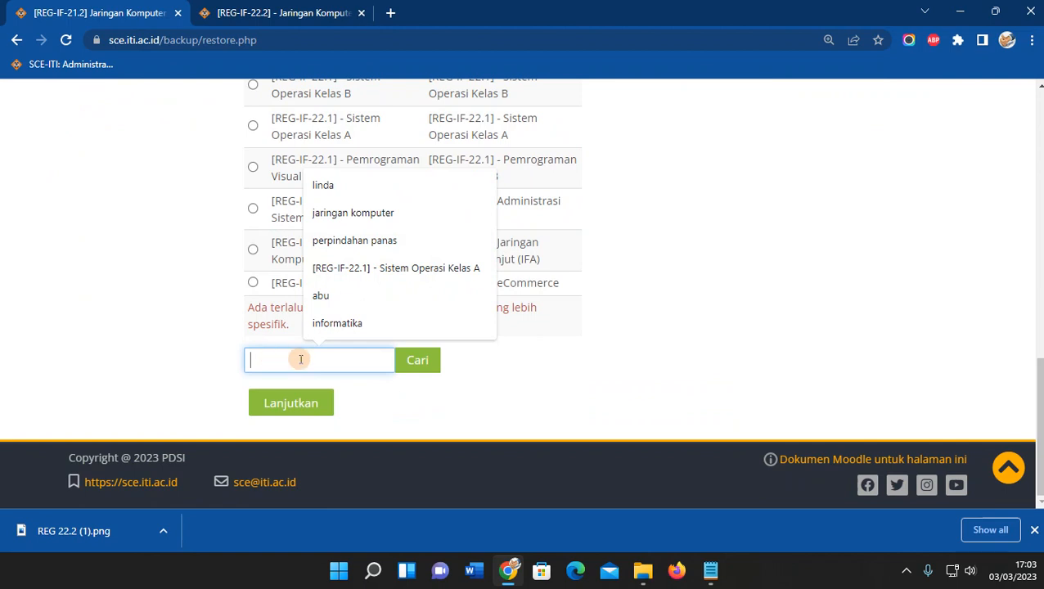
Search the course list for '[REG-IF-22.2] - Jaringan Komputer Kelas A', copied from the notes.
click(709, 570)
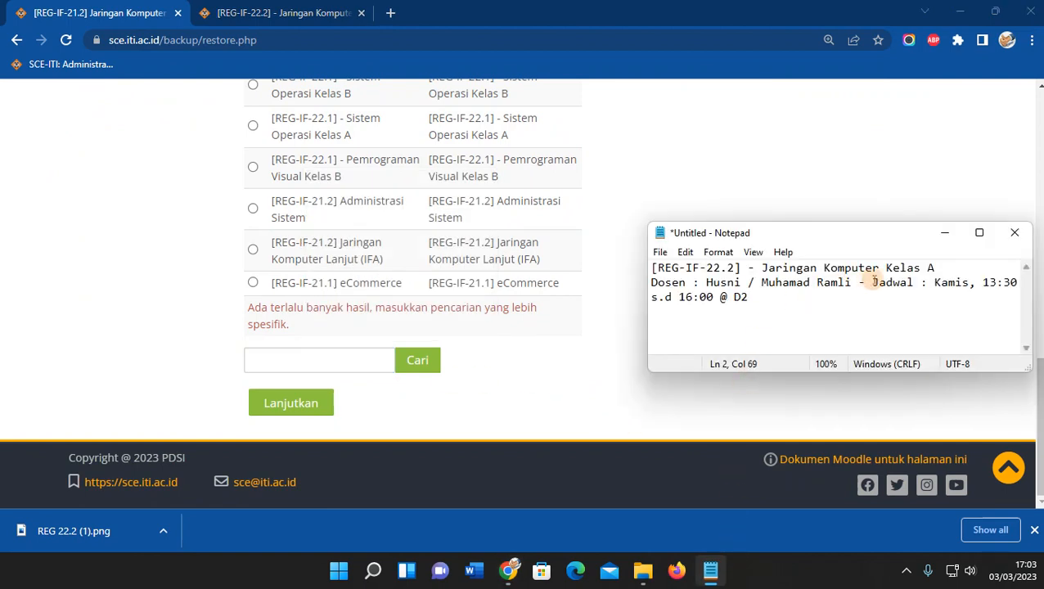
drag(936, 268, 647, 256)
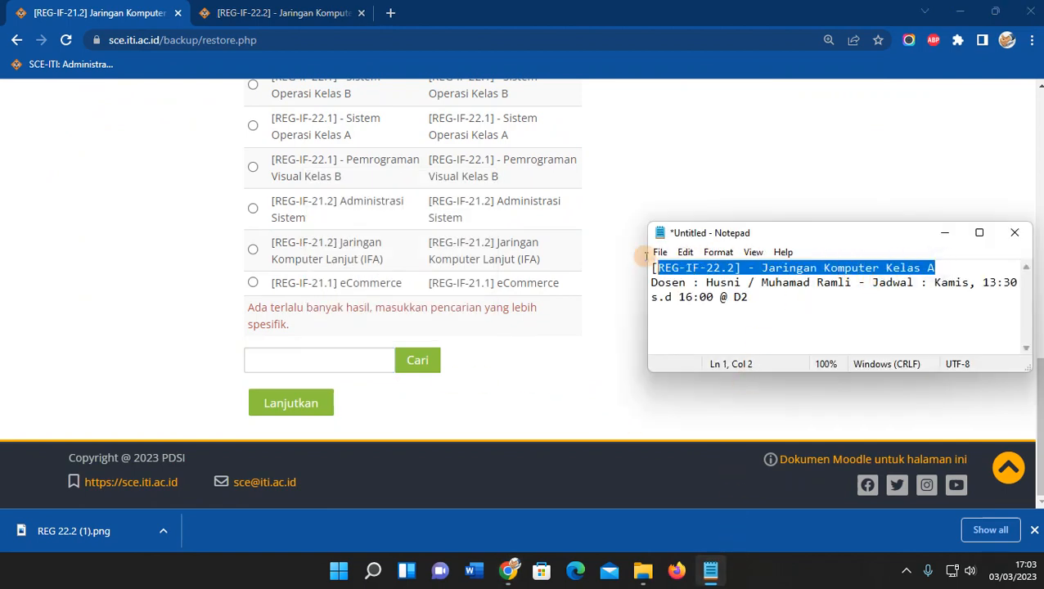
click(270, 360)
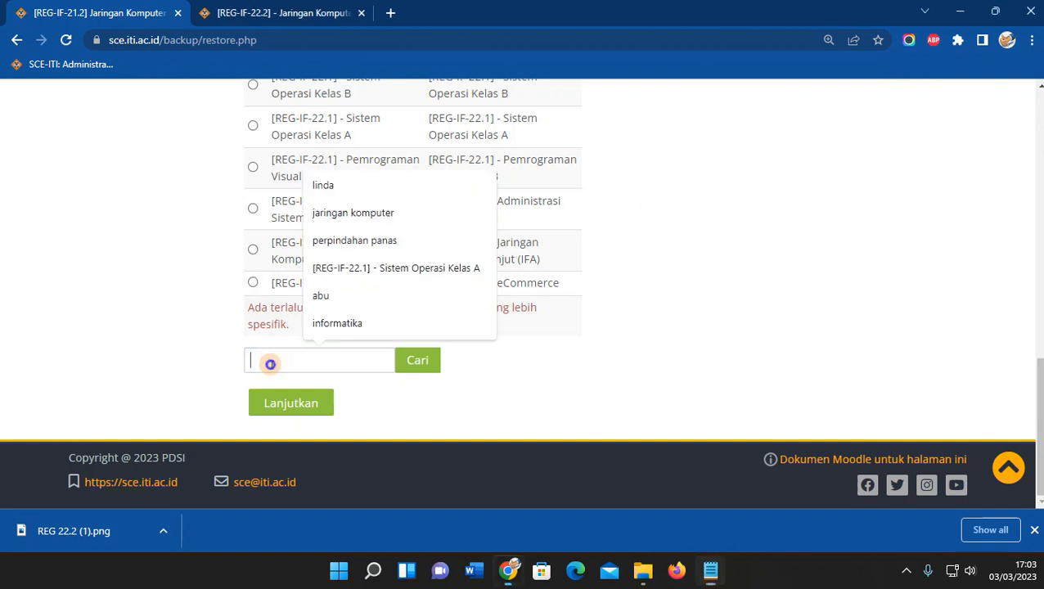
text([REG-IF-22.2] - Jaringan Komputer Kelas A)
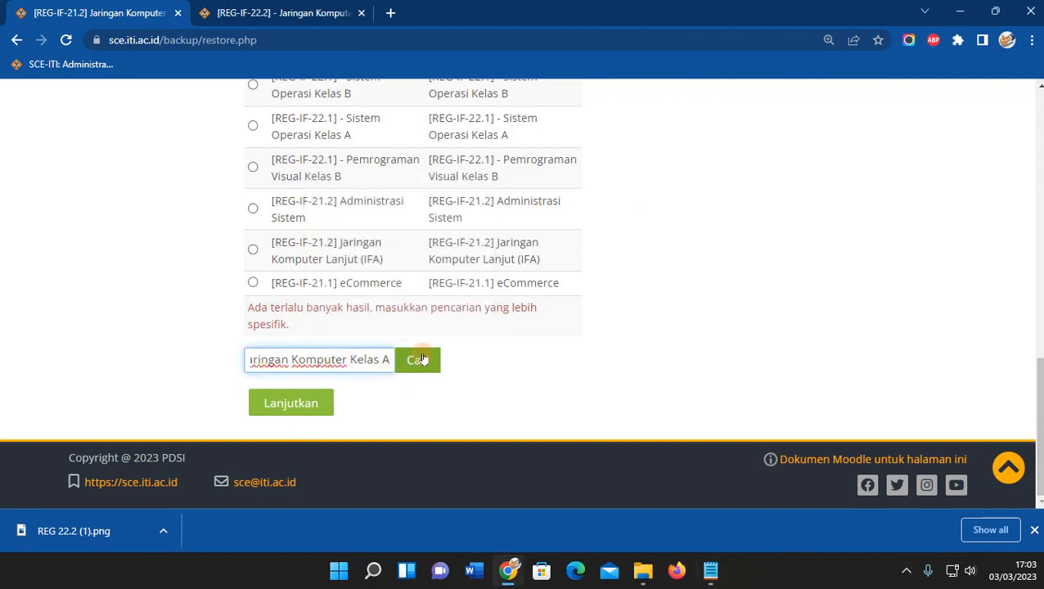
click(417, 370)
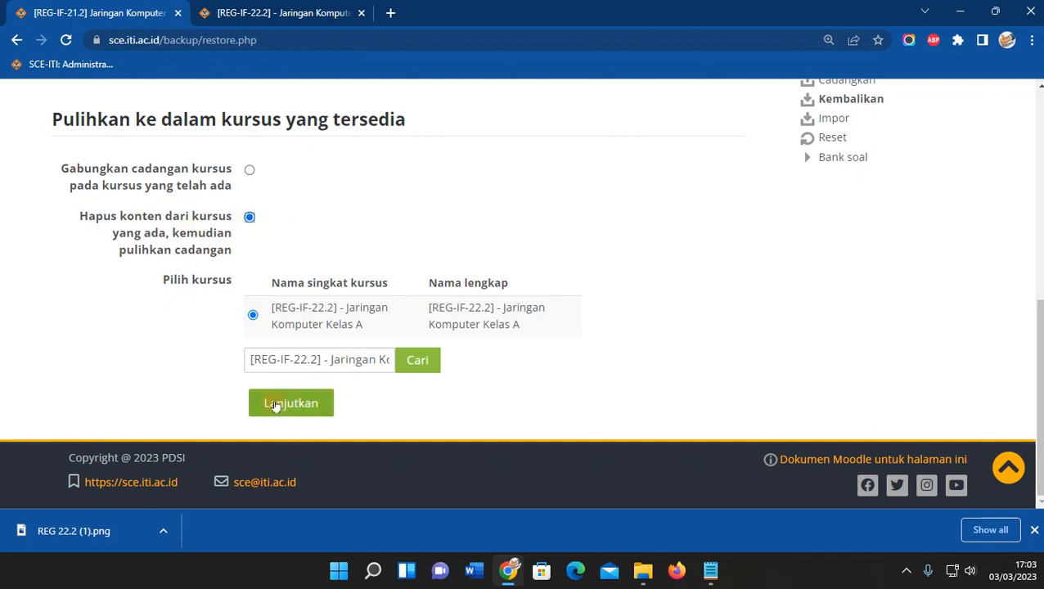
click(274, 13)
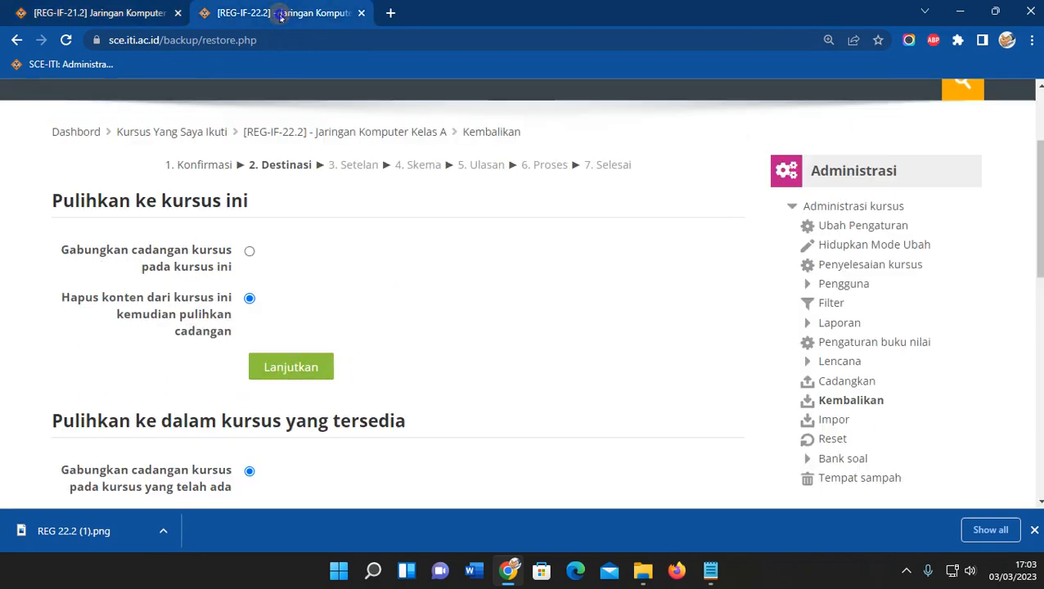
Compare the source and target course names across the [REG-IF-21.2] and [REG-IF-22.2] restore tabs.
click(99, 7)
click(267, 5)
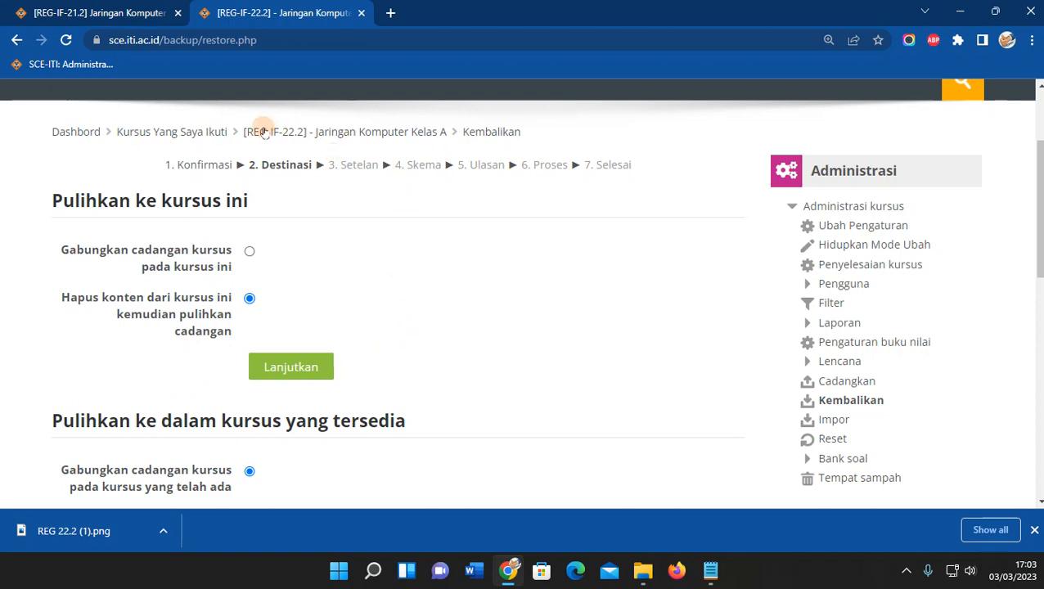
drag(239, 132, 444, 131)
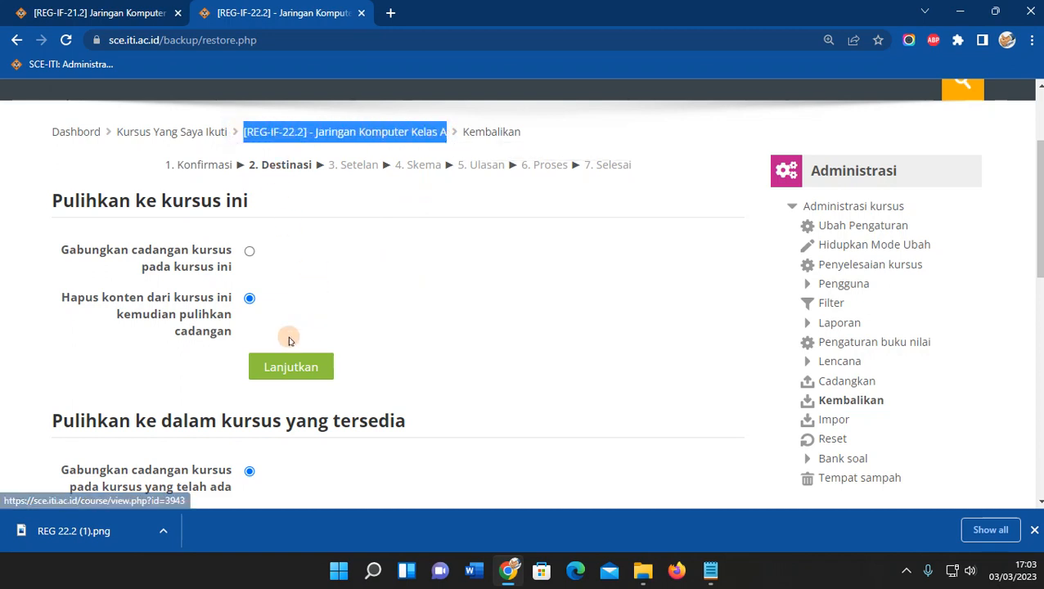
click(104, 14)
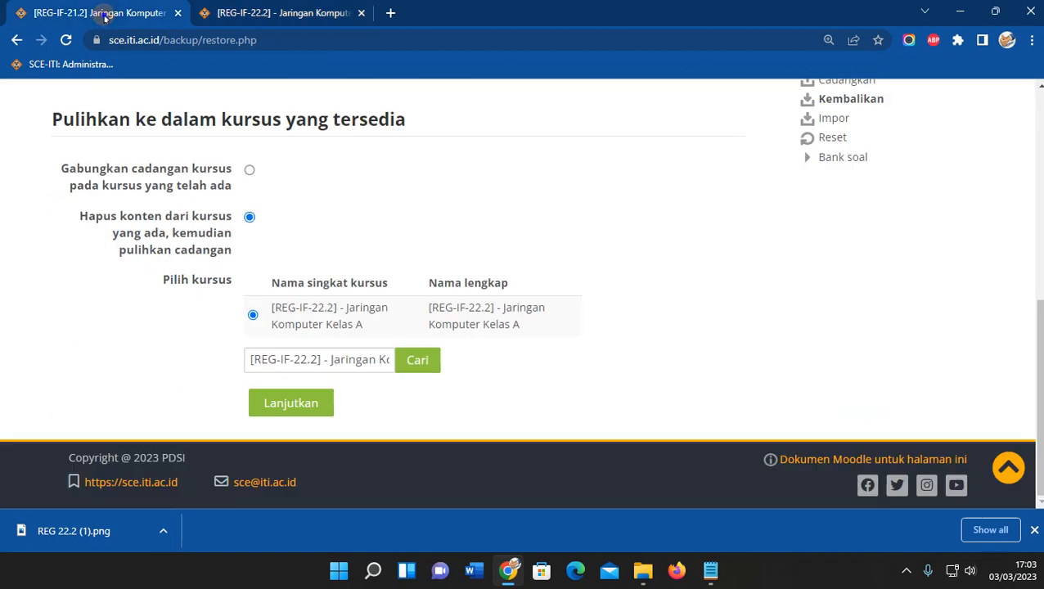
scroll(426, 293, up, 5)
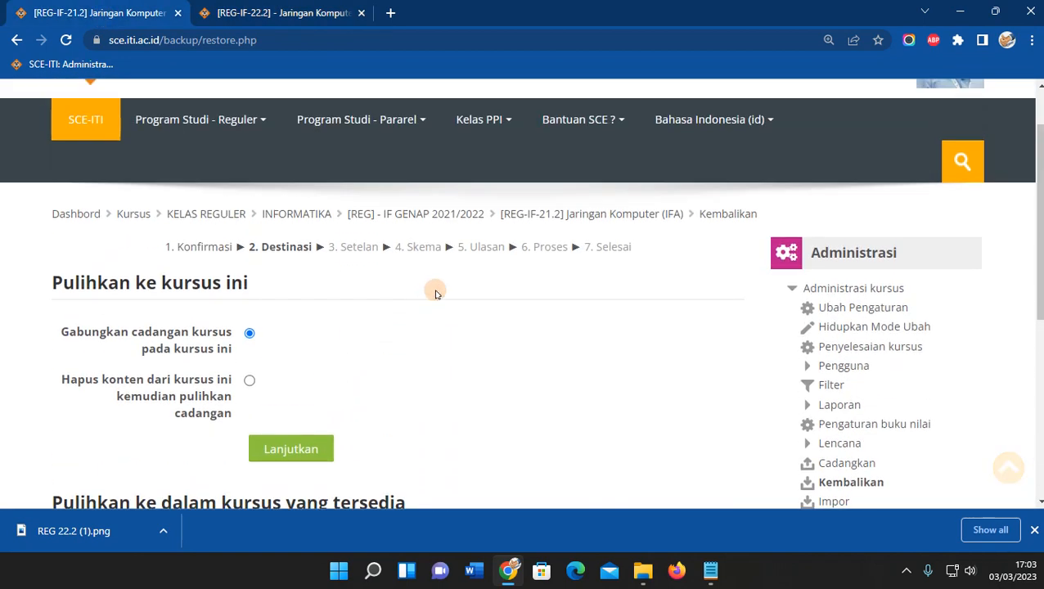
drag(347, 211, 684, 213)
scroll(519, 283, down, 5)
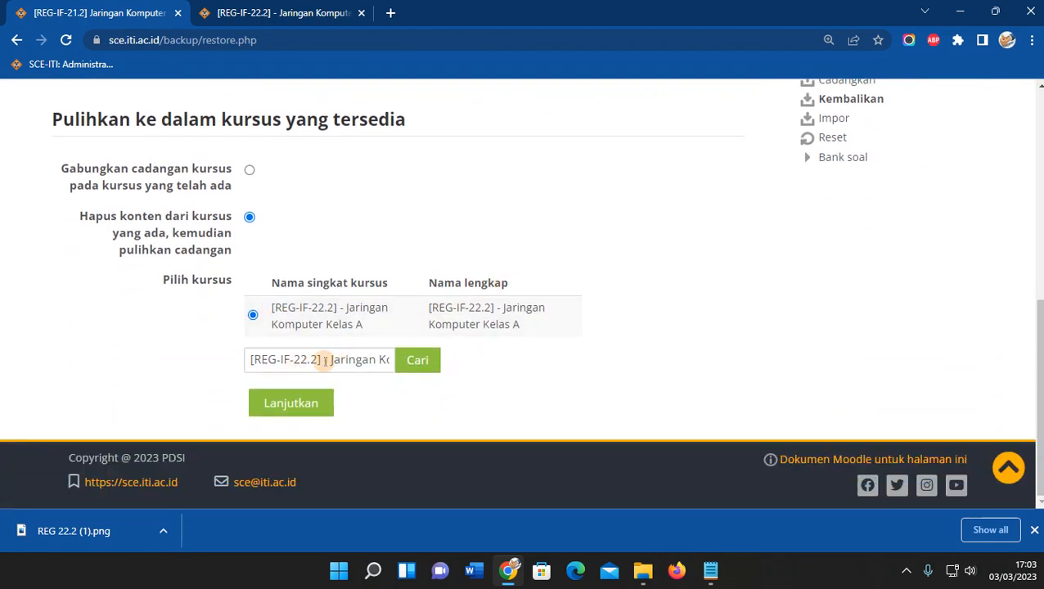
drag(366, 327, 273, 311)
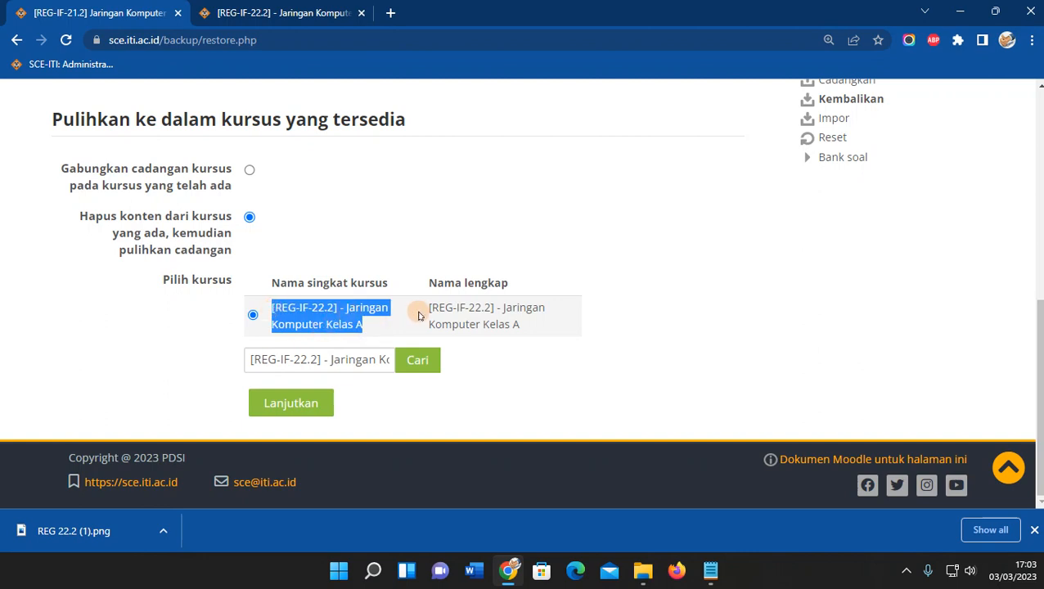
click(597, 328)
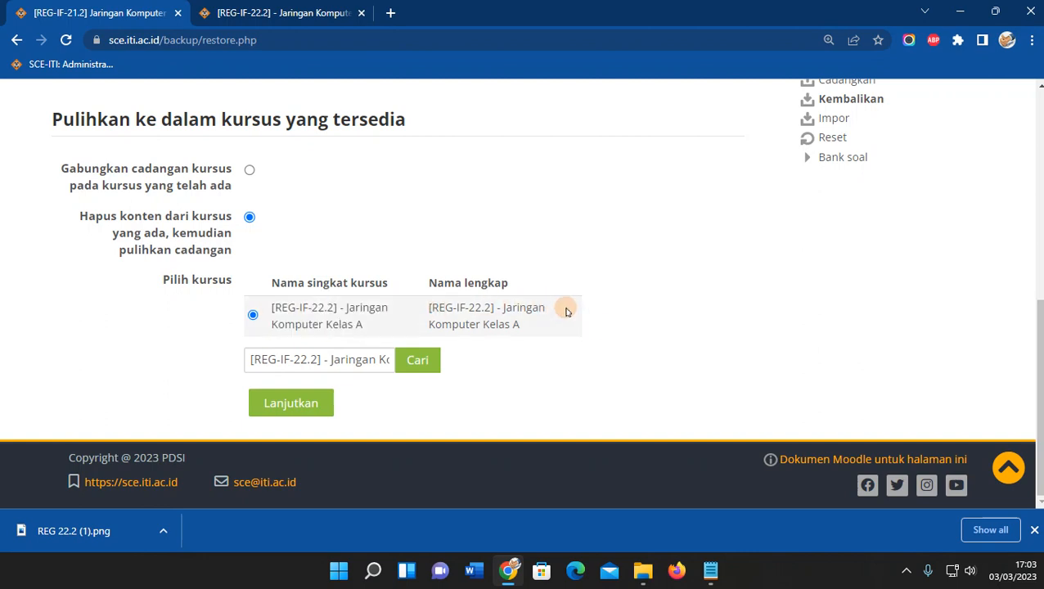
On the [REG-IF-22.2] Destinasi step, choose 'Hapus konten dari kursus ini kemudian pulihkan cadangan'.
click(273, 12)
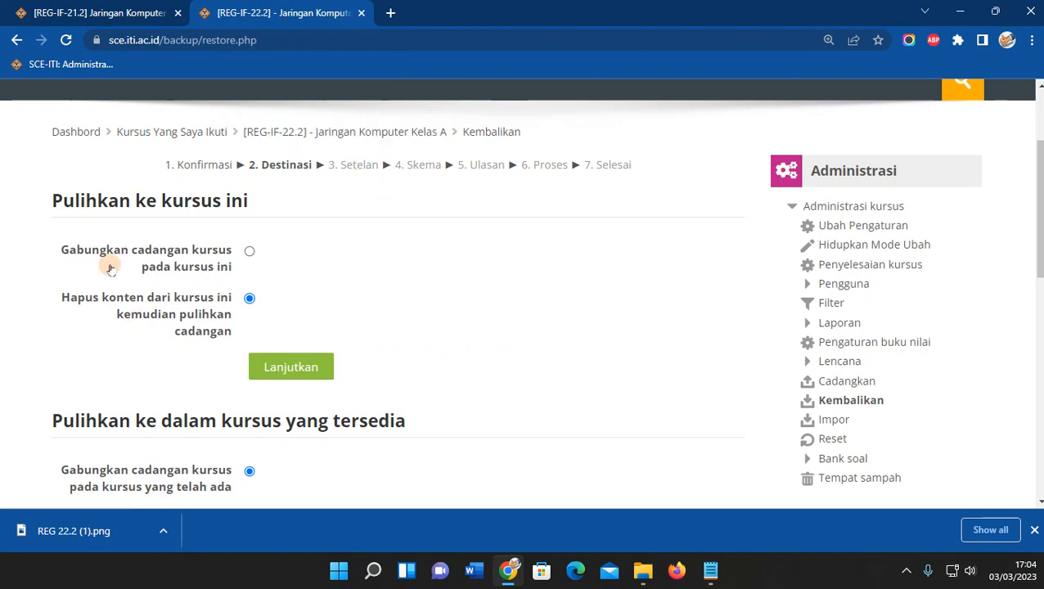
drag(50, 297, 228, 335)
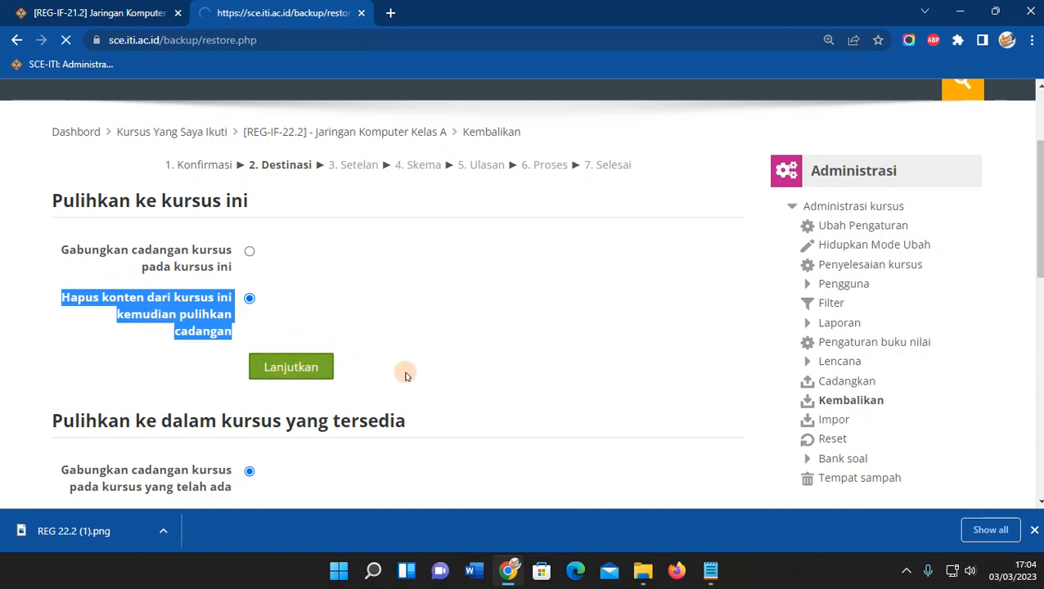
scroll(450, 373, down, 1)
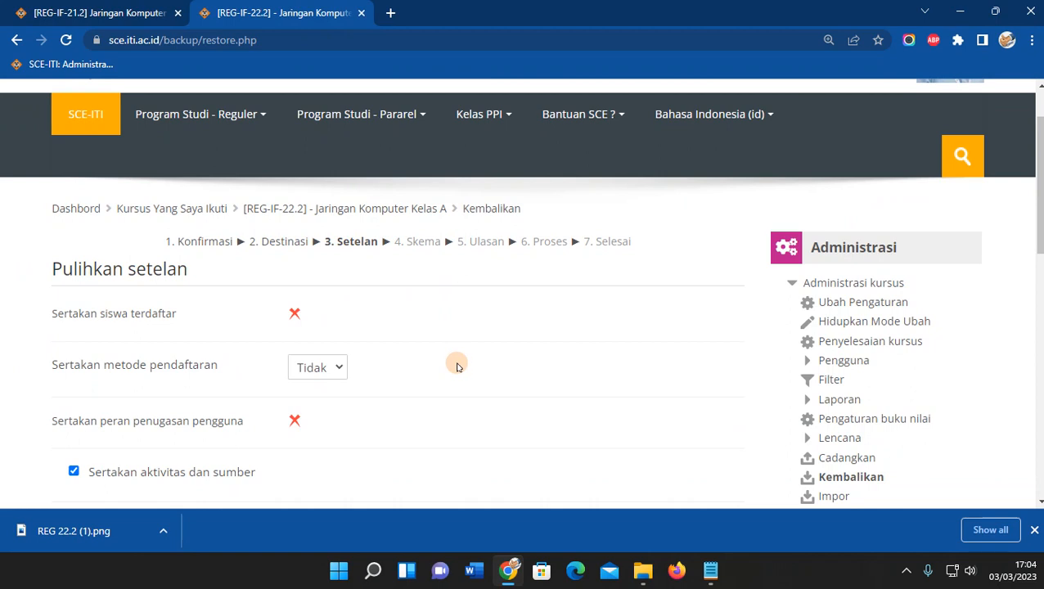
Set 'Sertakan metode pendaftaran' to Ya and continue to restore step 4, Skema.
scroll(1037, 188, down, 1)
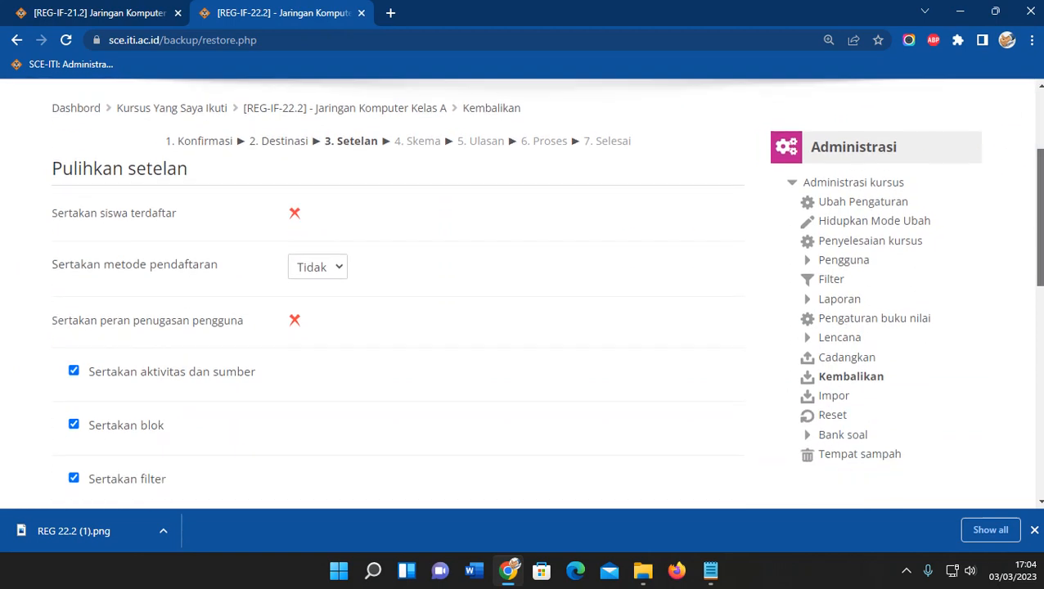
scroll(547, 289, down, 1)
scroll(546, 289, up, 1)
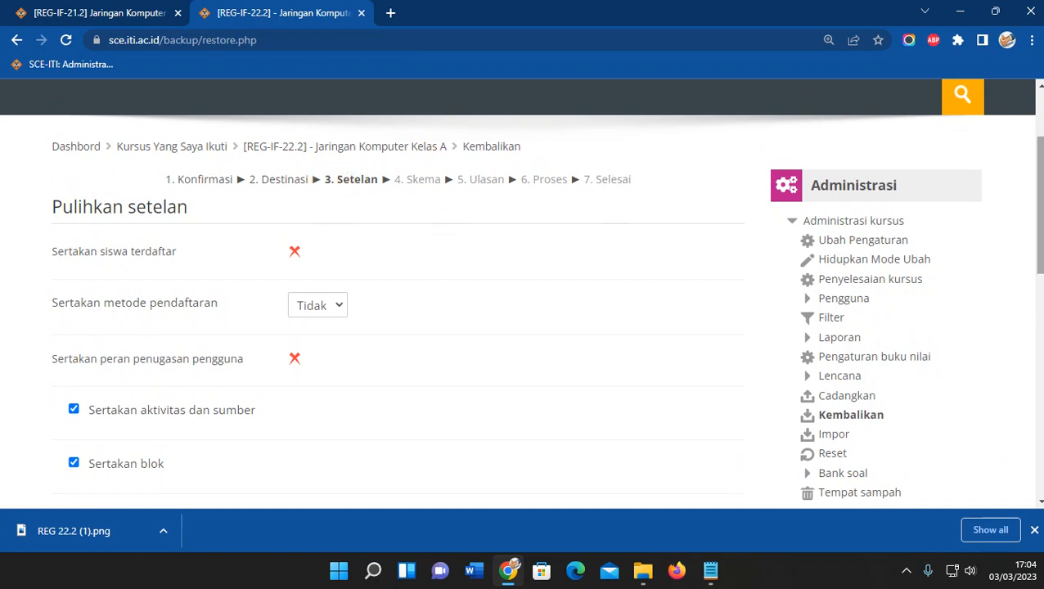
drag(1040, 184, 1040, 154)
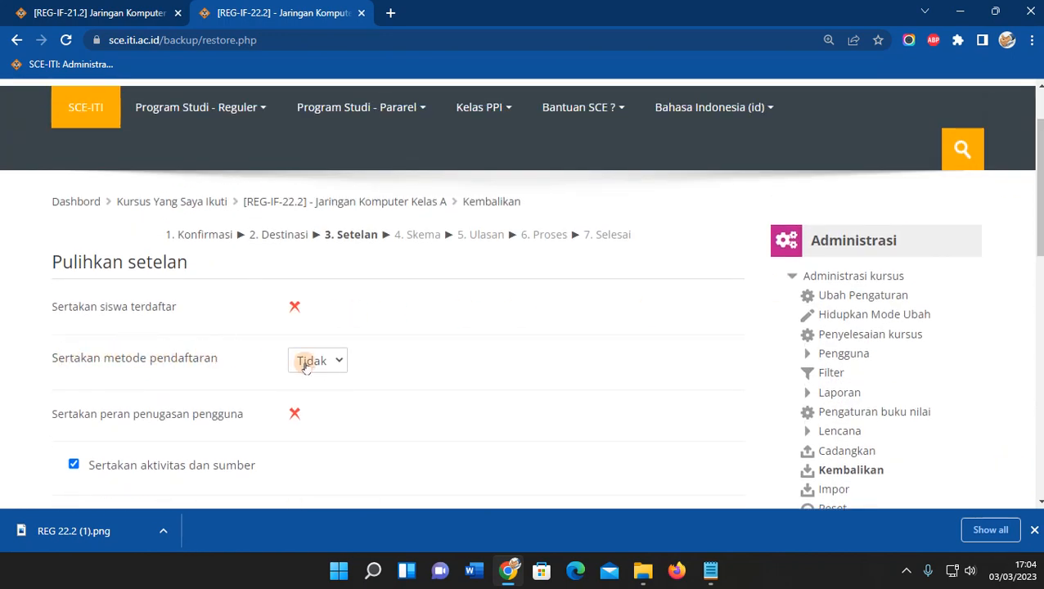
click(332, 368)
click(315, 399)
scroll(426, 401, down, 7)
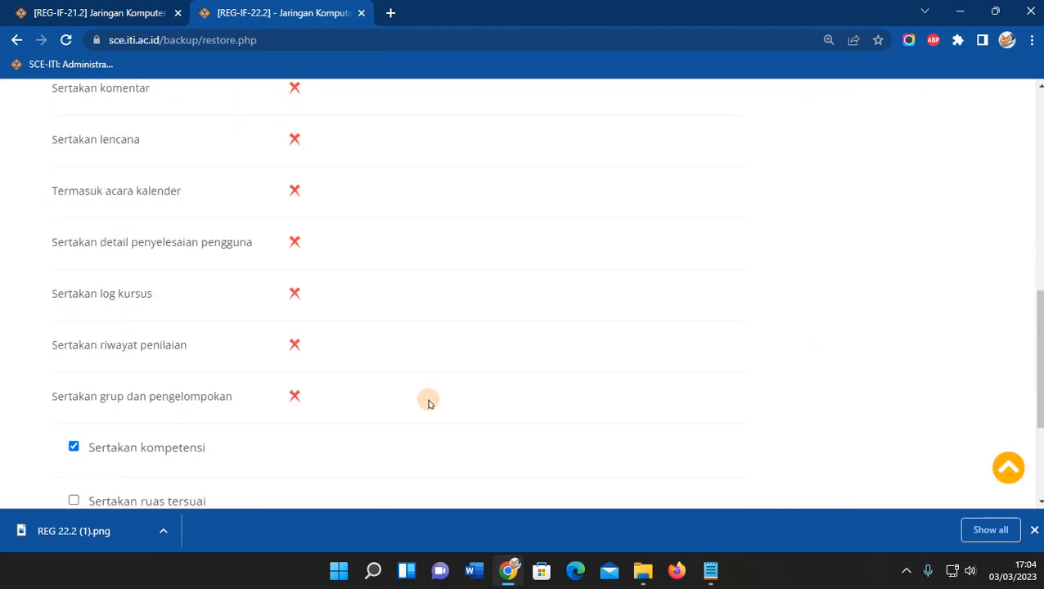
scroll(428, 403, down, 3)
click(433, 385)
scroll(549, 378, down, 2)
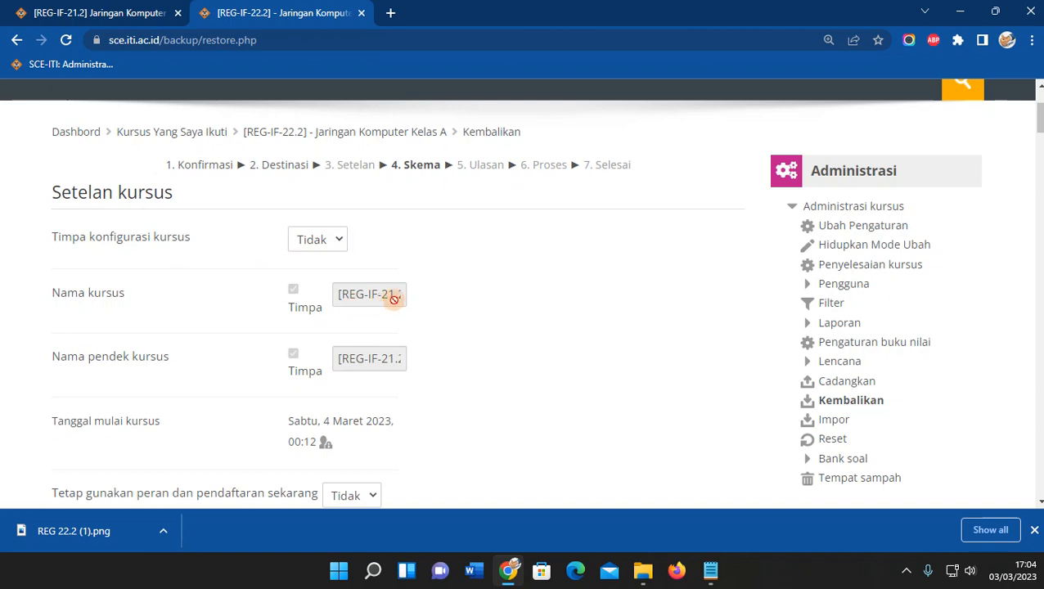
Set 'Timpa konfigurasi kursus' to Ya and copy the new course name from Notepad into Nama kursus.
click(333, 237)
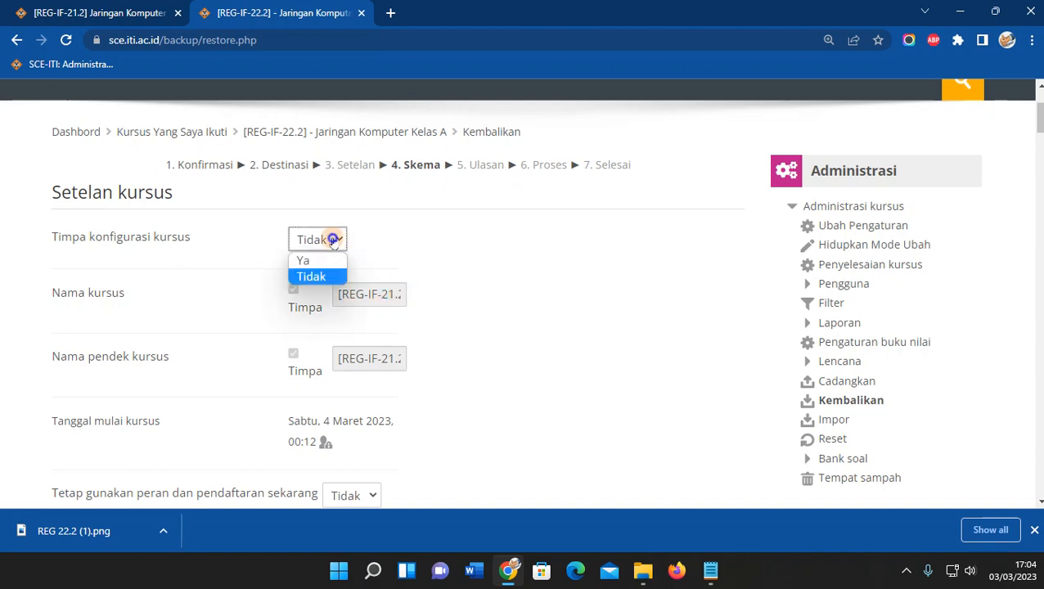
click(302, 260)
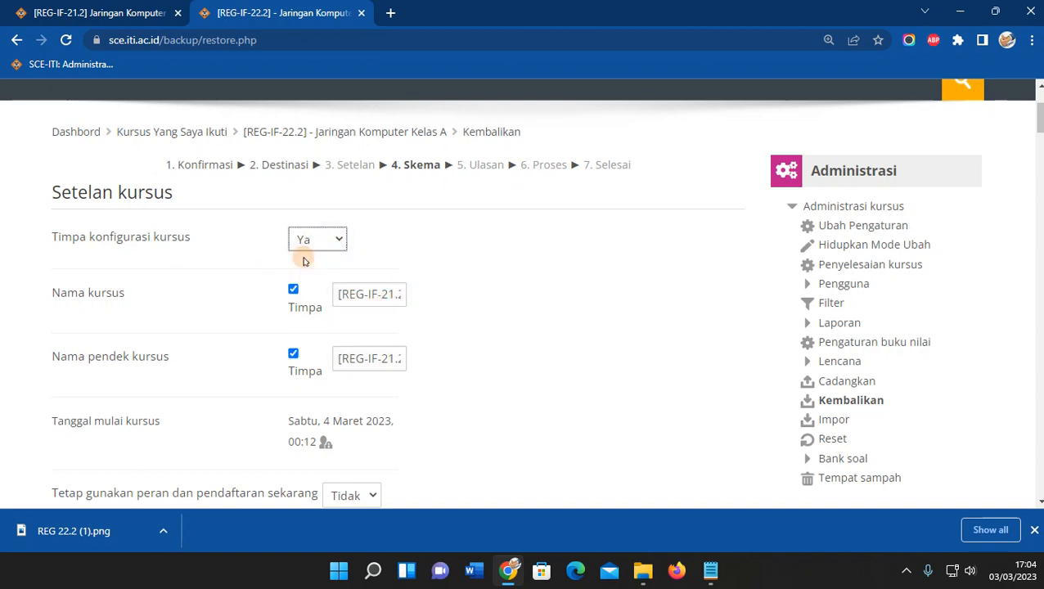
drag(337, 294, 517, 298)
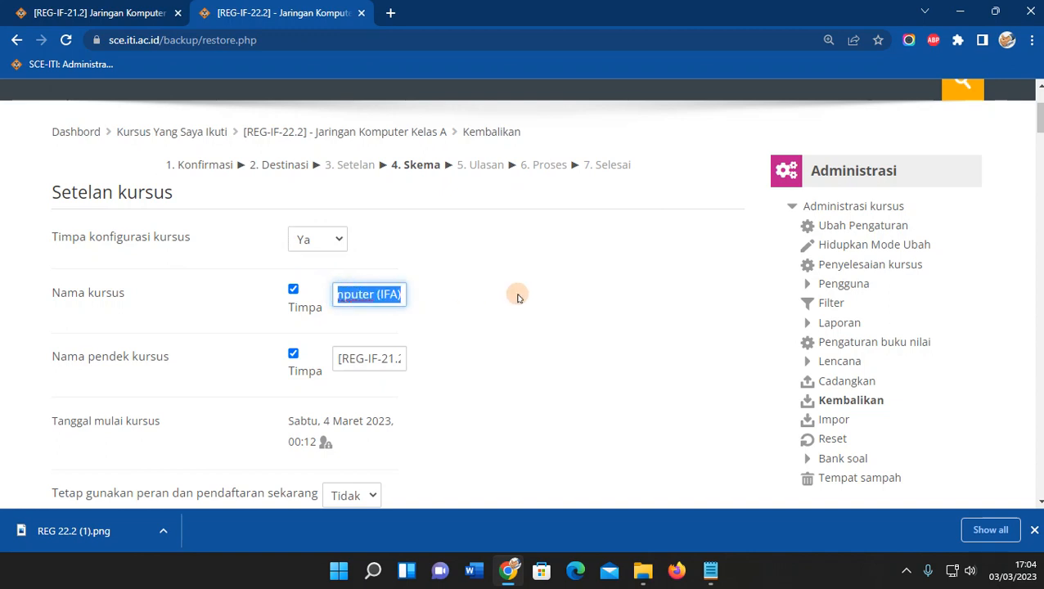
key(BackSpace)
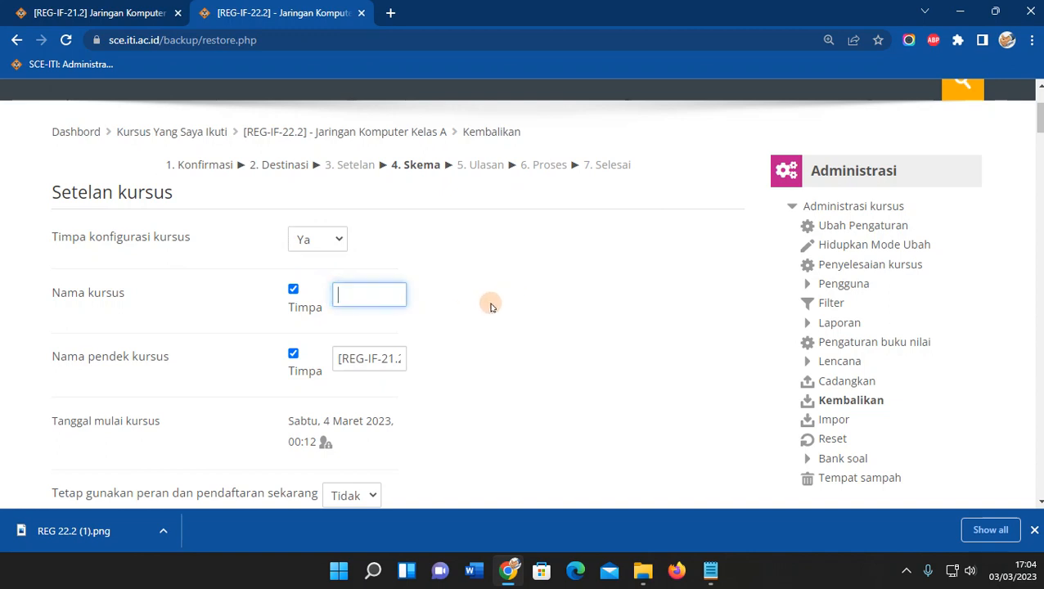
click(710, 570)
drag(937, 268, 643, 265)
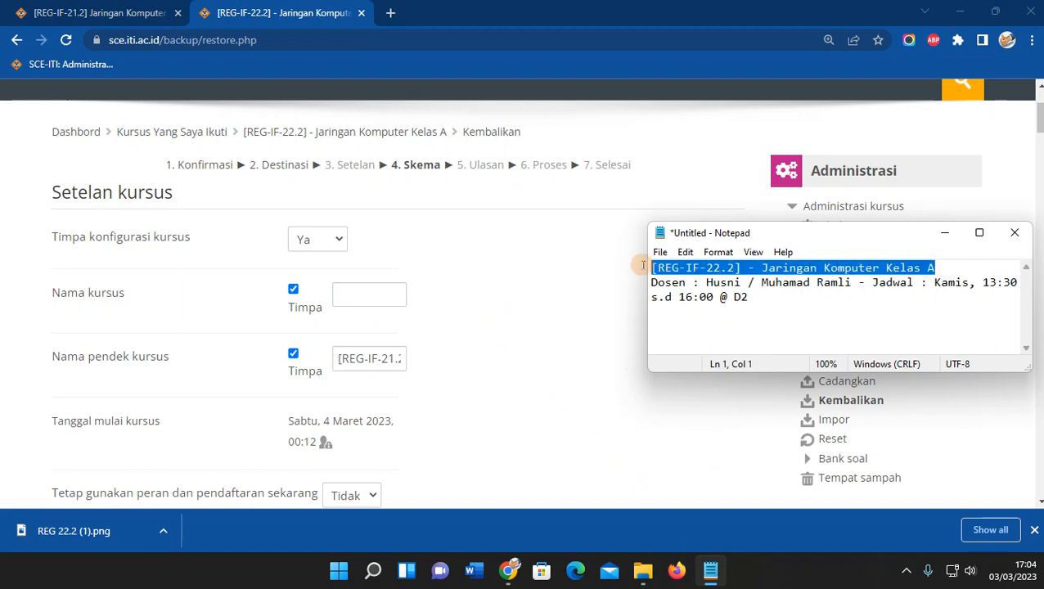
right_click(727, 267)
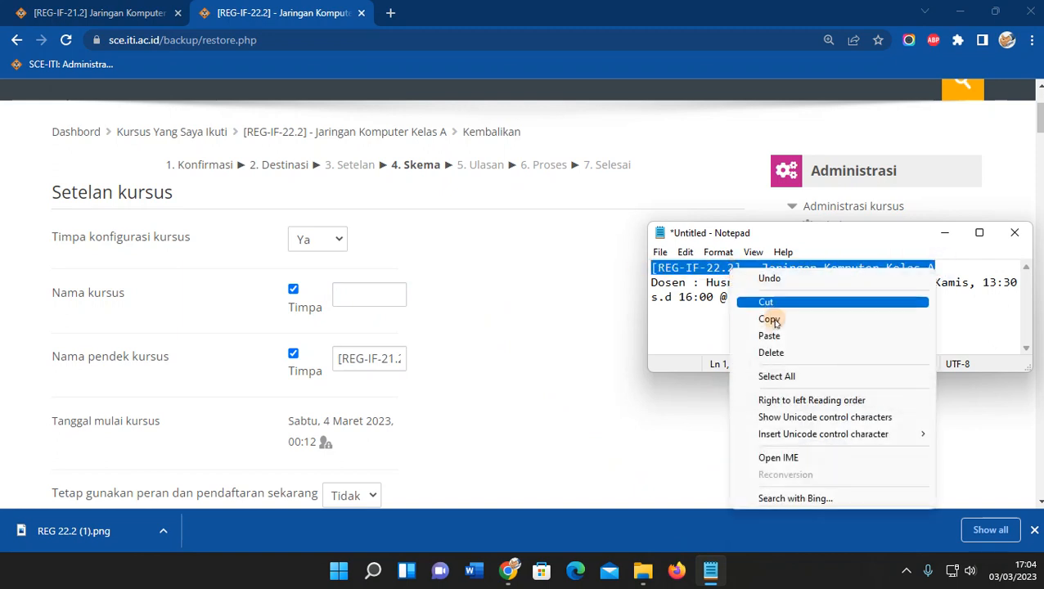
click(770, 319)
click(356, 293)
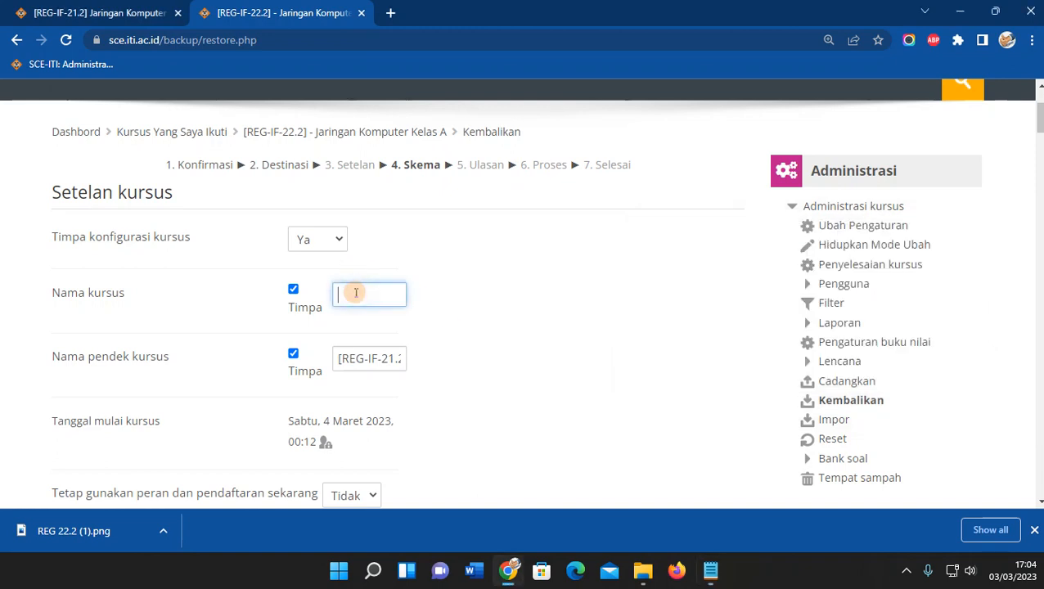
Paste '[REG-IF-22.2] - Jaringan Komputer Kelas A' as Nama pendek kursus and check both names.
click(369, 358)
triple_click(369, 357)
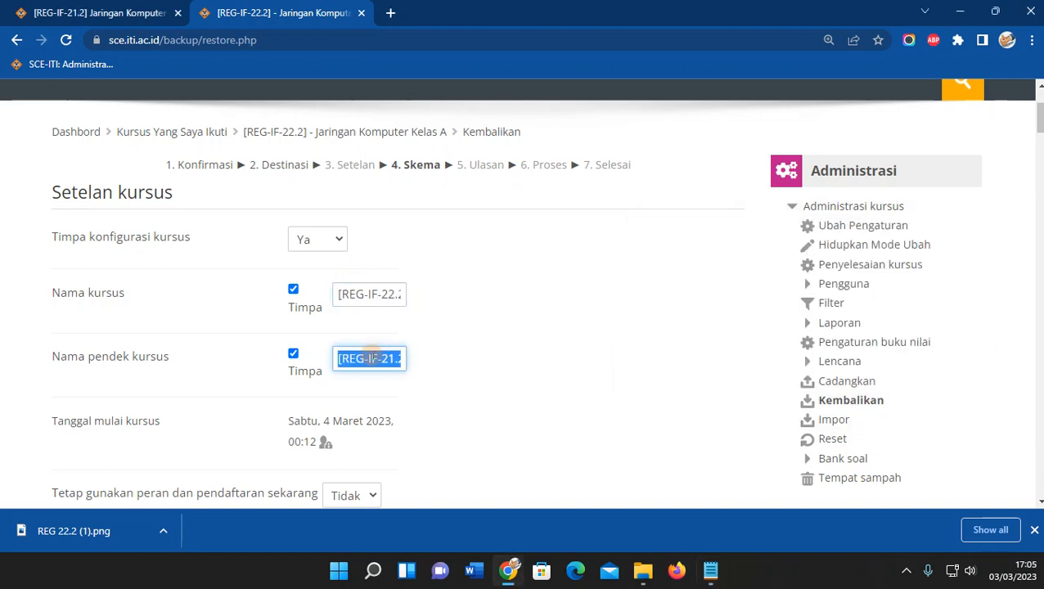
key(ctrl+v)
drag(401, 357, 242, 355)
click(344, 294)
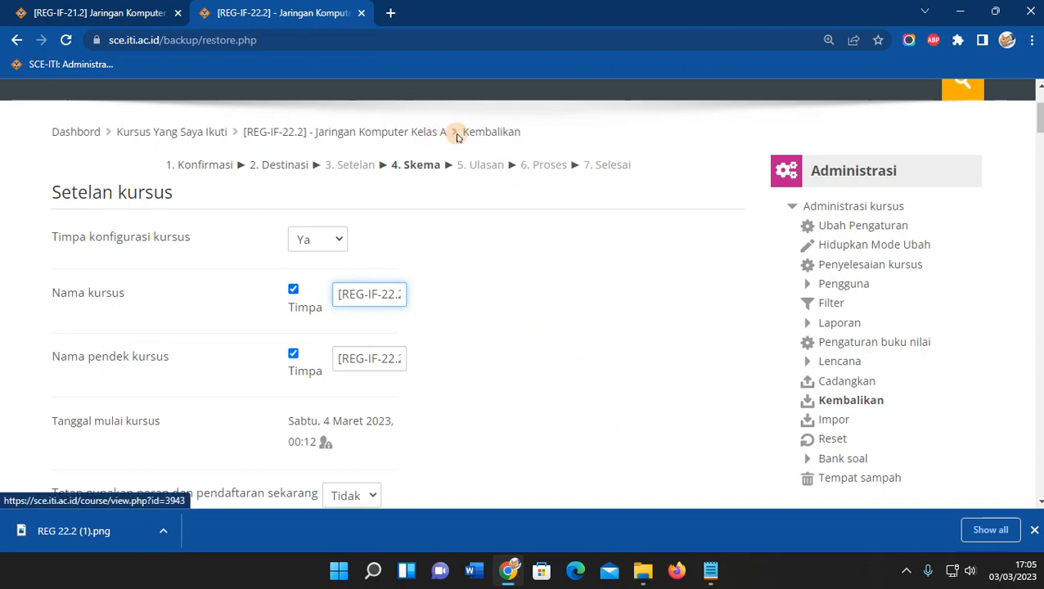
click(507, 324)
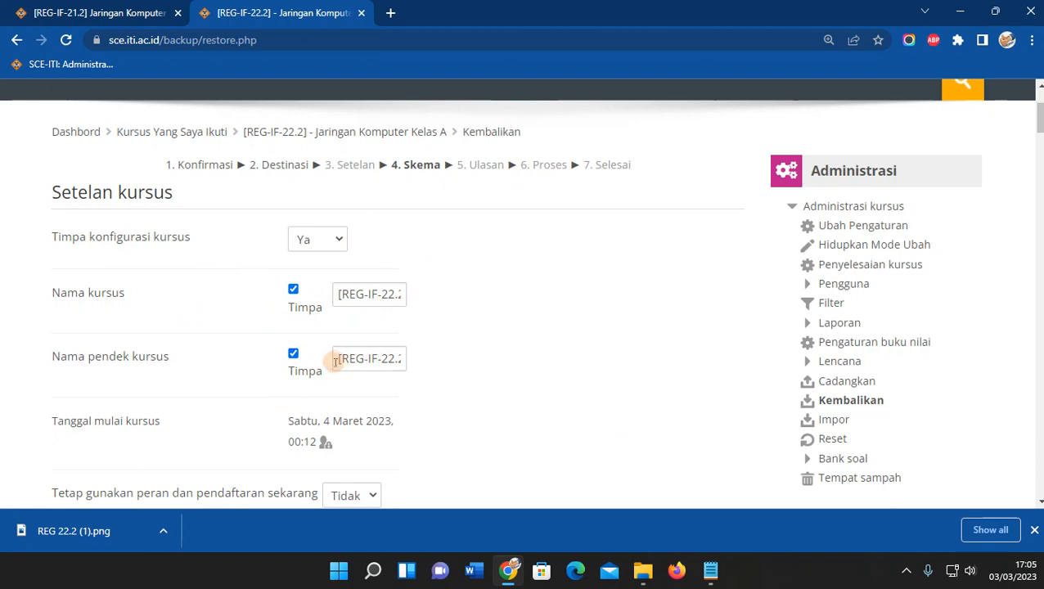
drag(337, 358, 447, 362)
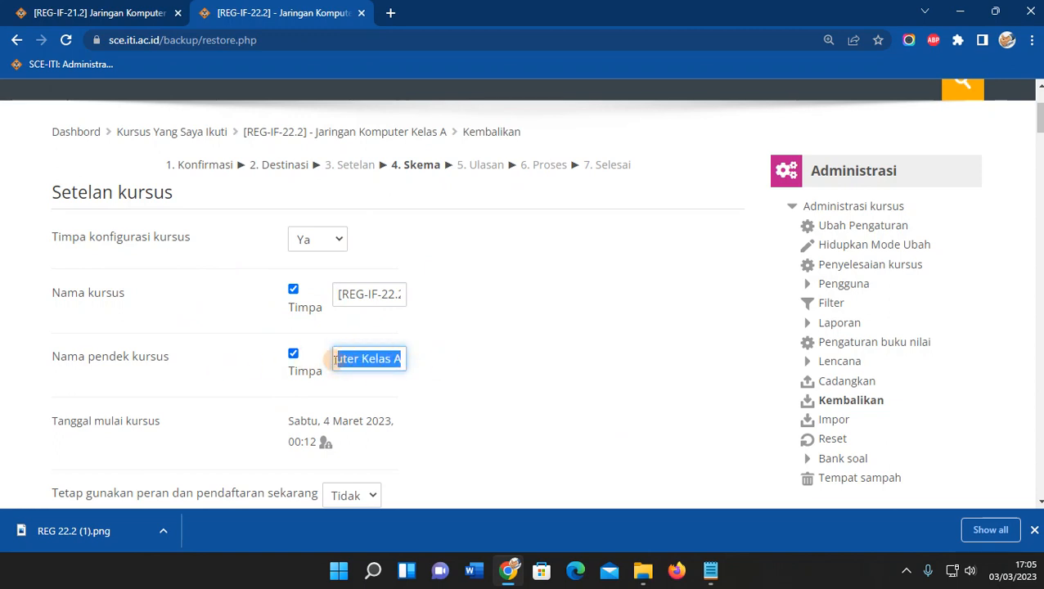
click(429, 368)
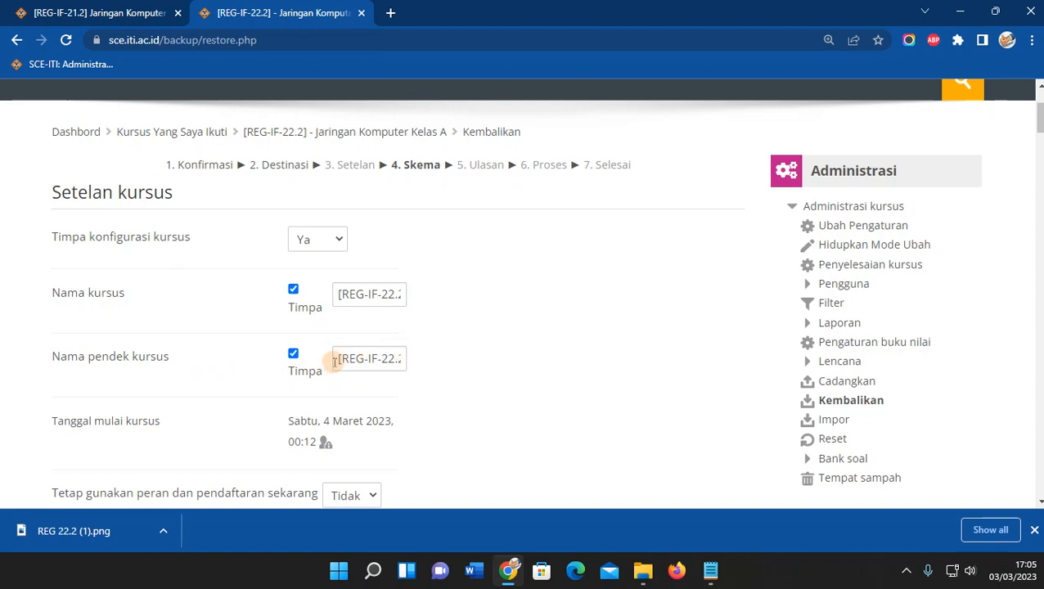
drag(195, 361, 52, 355)
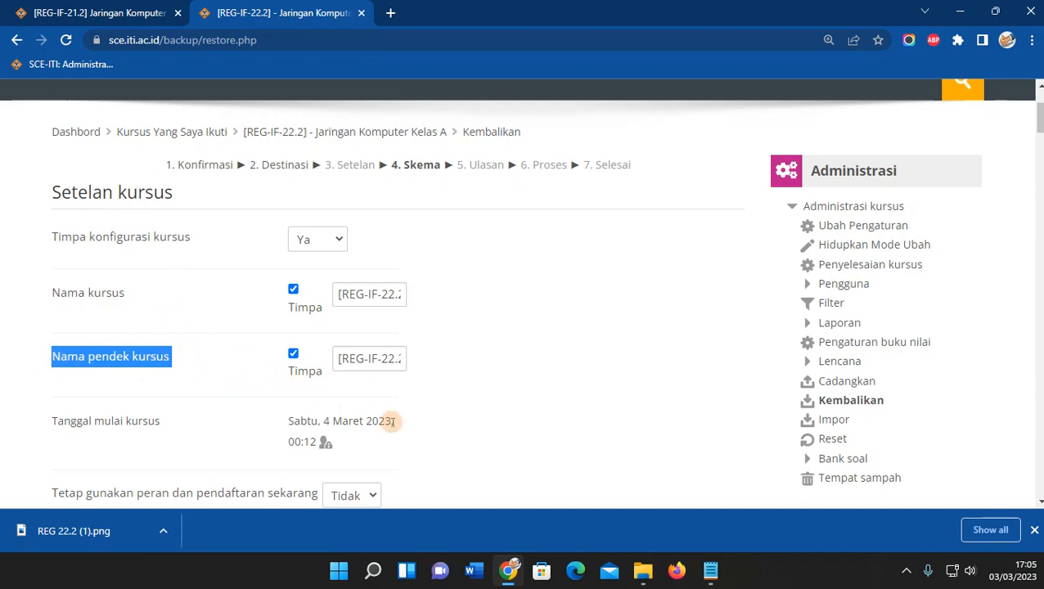
Confirm the course configuration overwrite stays set to Ya.
scroll(454, 429, down, 1)
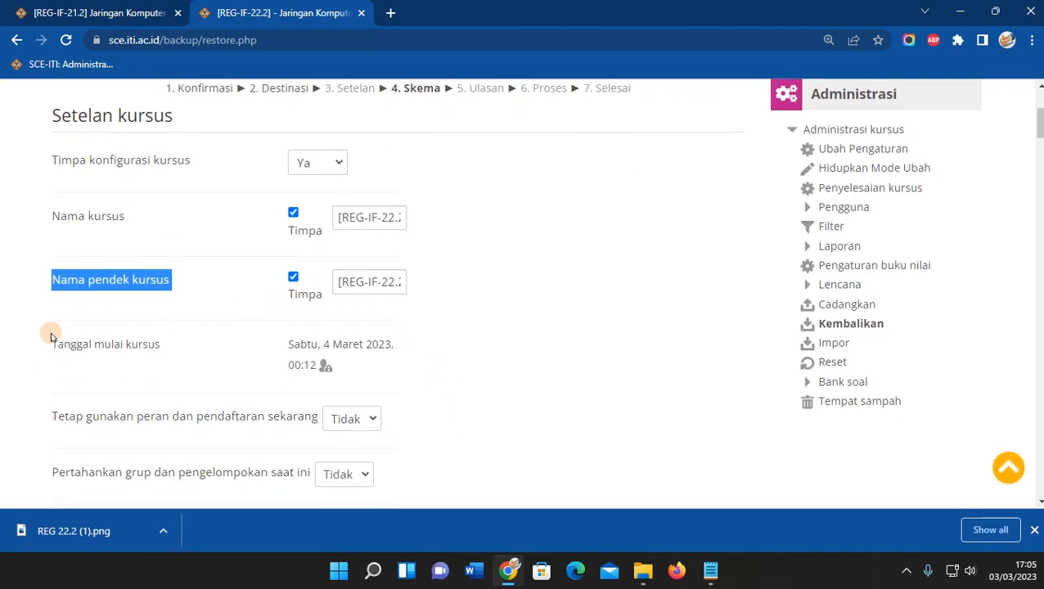
click(333, 163)
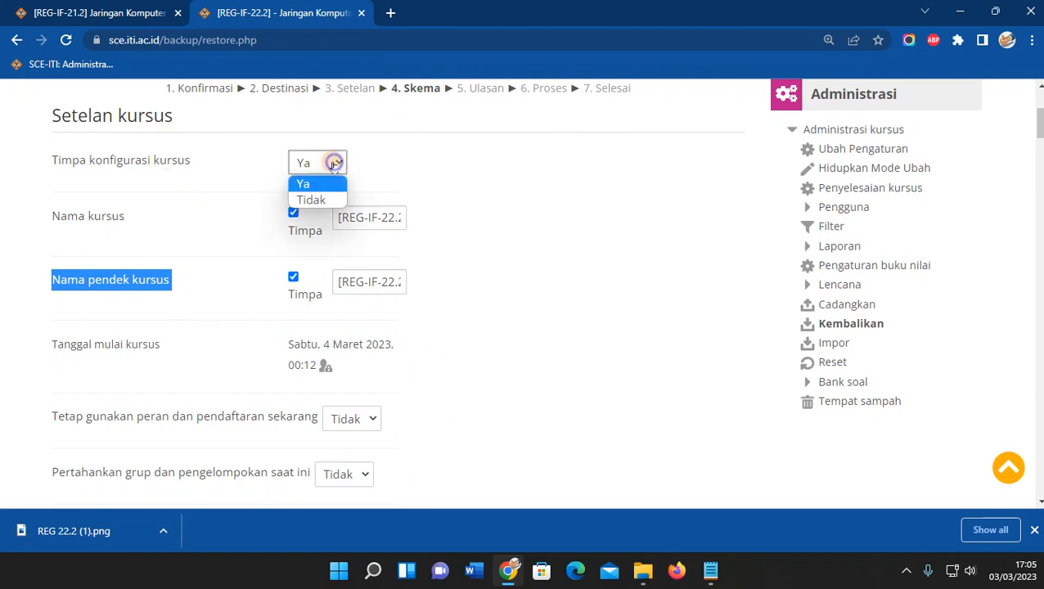
click(305, 183)
click(153, 204)
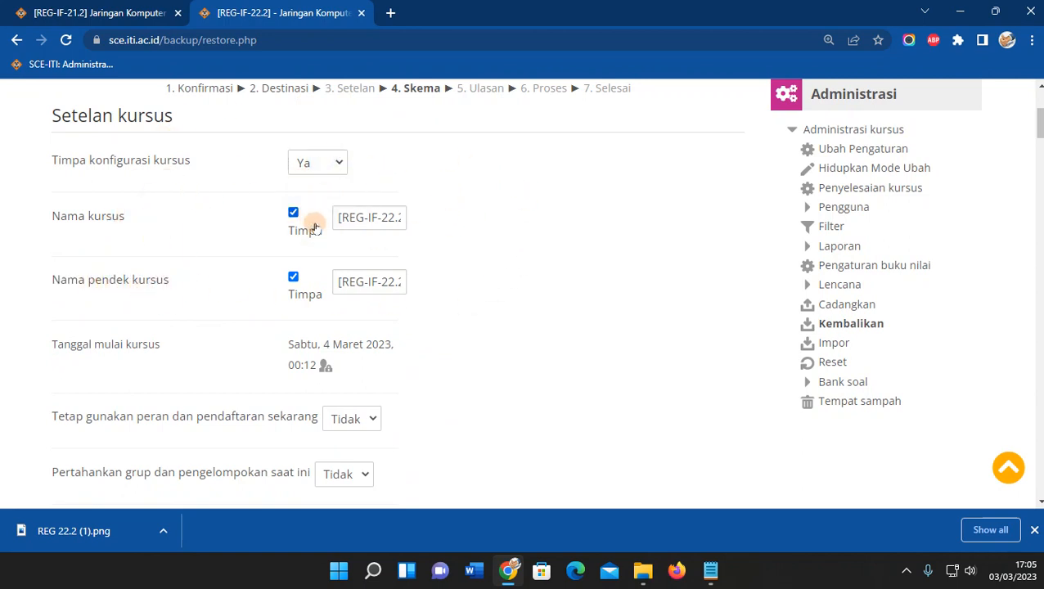
scroll(459, 259, up, 1)
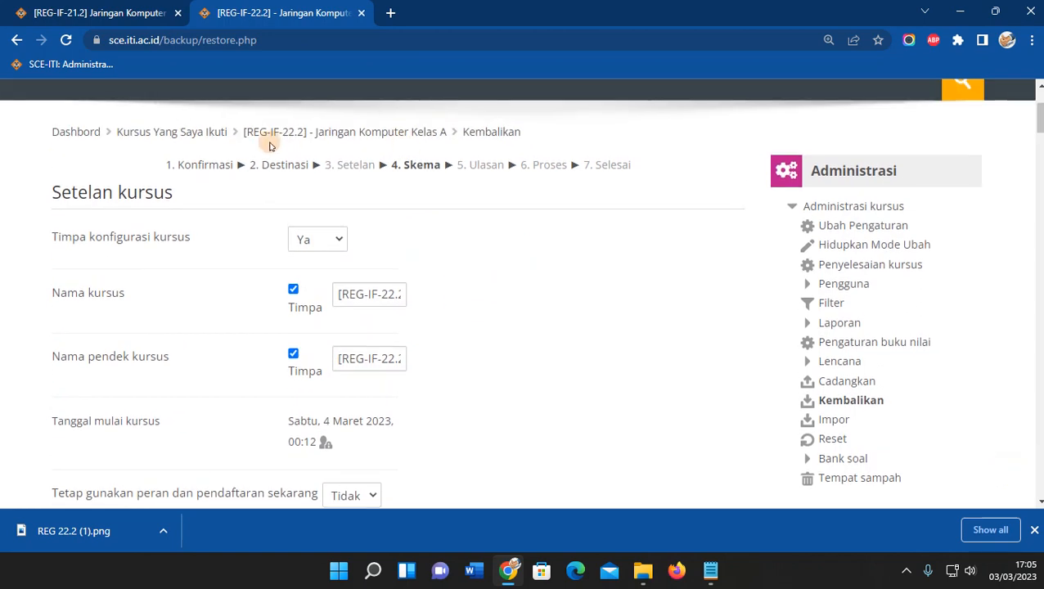
click(709, 567)
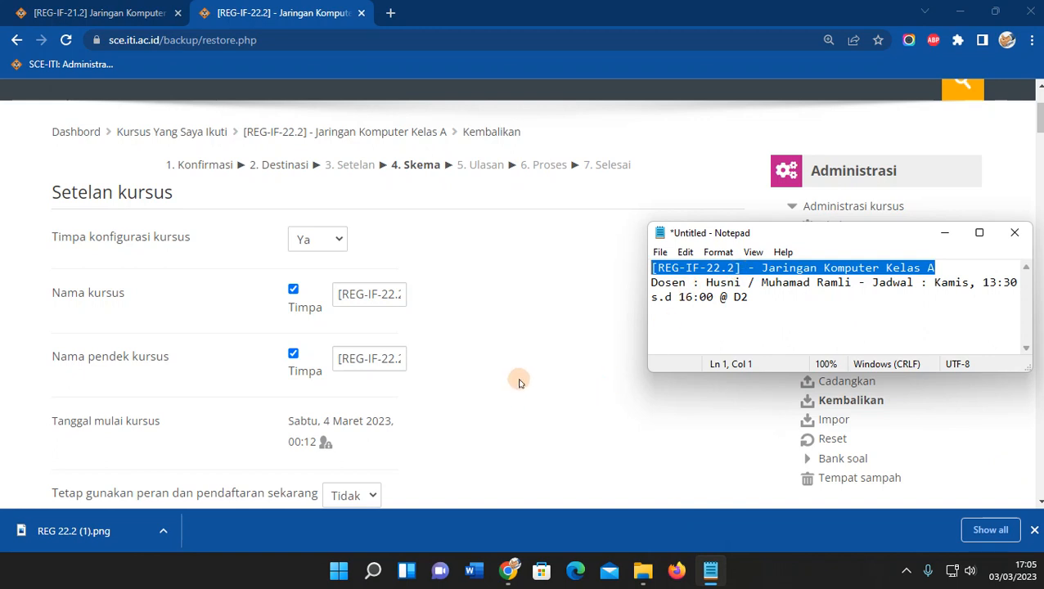
click(536, 344)
Leave the Jaringan Komputer (IFA) and Pertemuan 1 sections ticked for the restore.
scroll(527, 348, down, 4)
scroll(524, 353, down, 5)
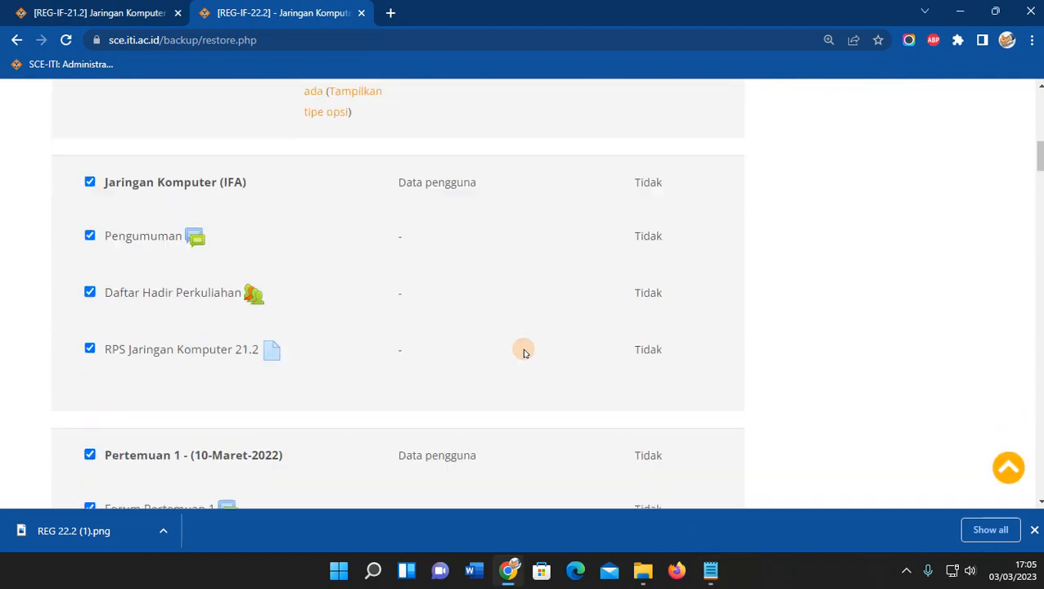
scroll(524, 352, up, 1)
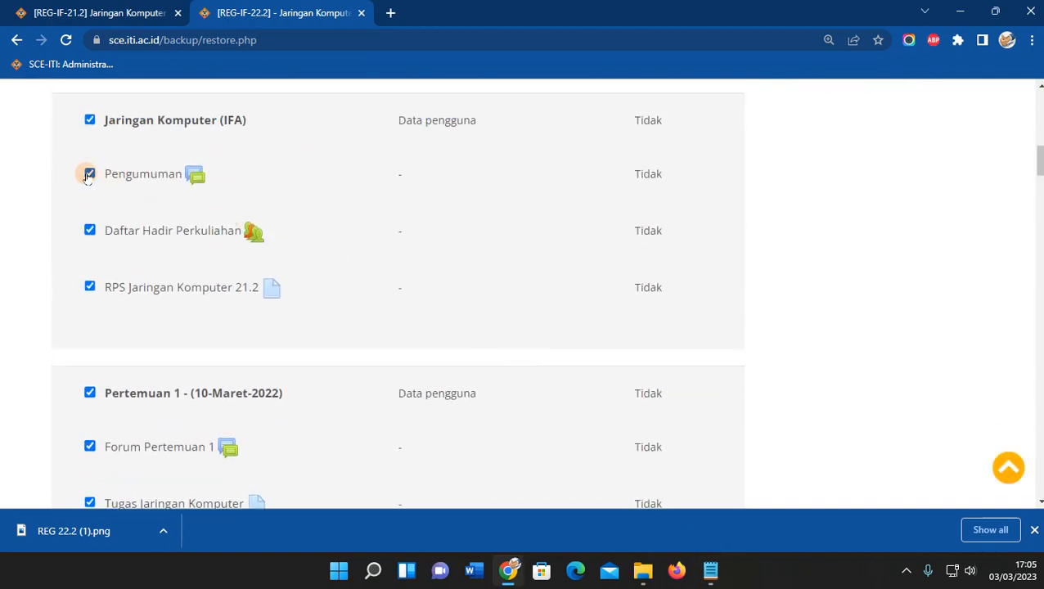
click(90, 121)
click(90, 122)
scroll(138, 236, down, 3)
click(90, 164)
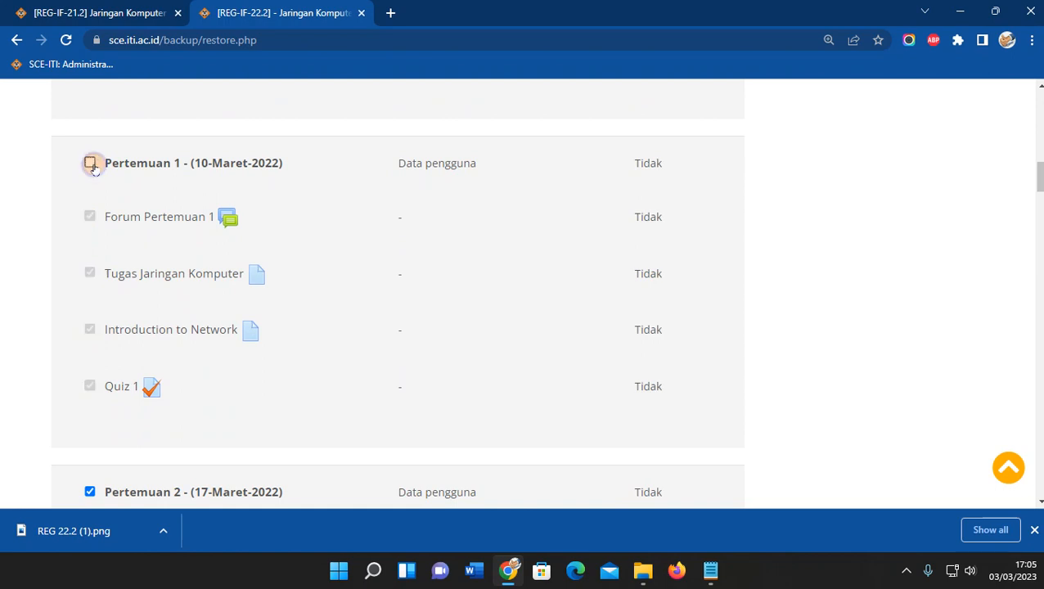
click(90, 164)
click(90, 165)
click(90, 166)
Continue past the Skema step with every section and activity kept.
scroll(209, 382, down, 9)
scroll(214, 384, down, 20)
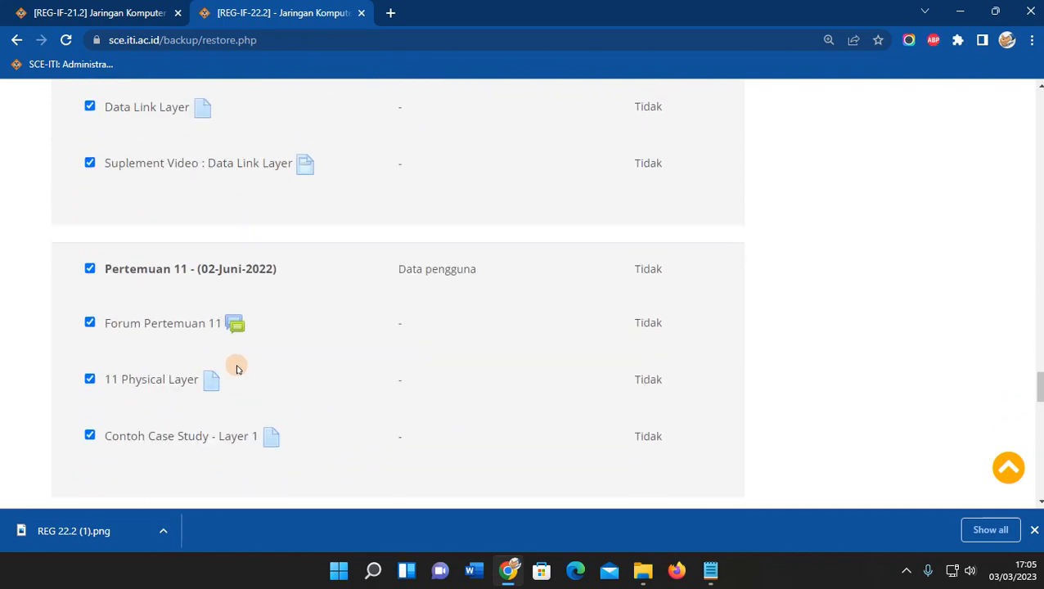
scroll(236, 370, down, 8)
drag(1037, 419, 1039, 481)
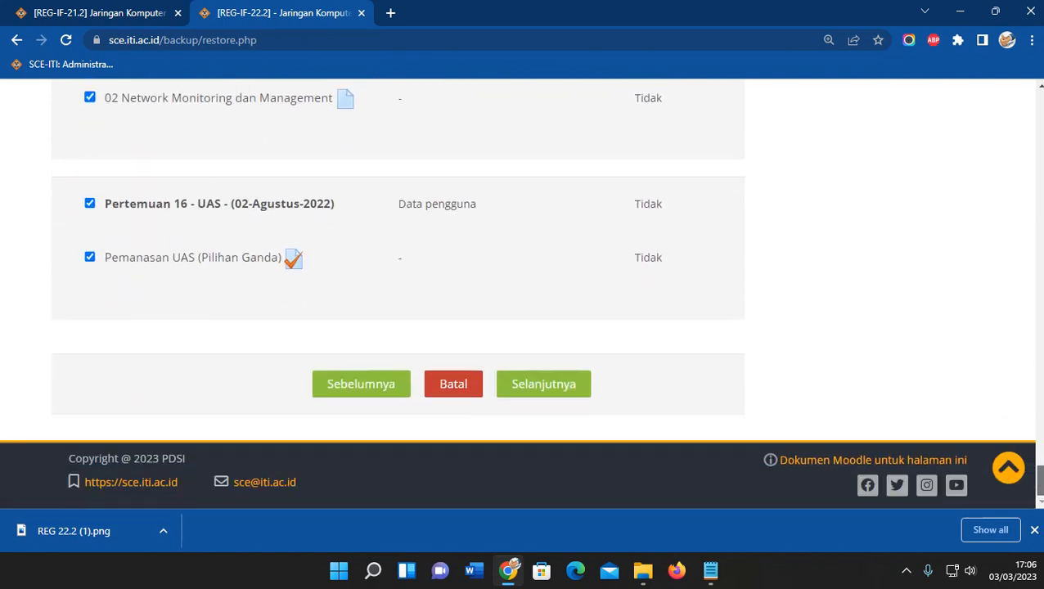
click(563, 387)
Run the restore with 'Lakukan pemulihan' from the bottom of the review page.
scroll(648, 287, down, 4)
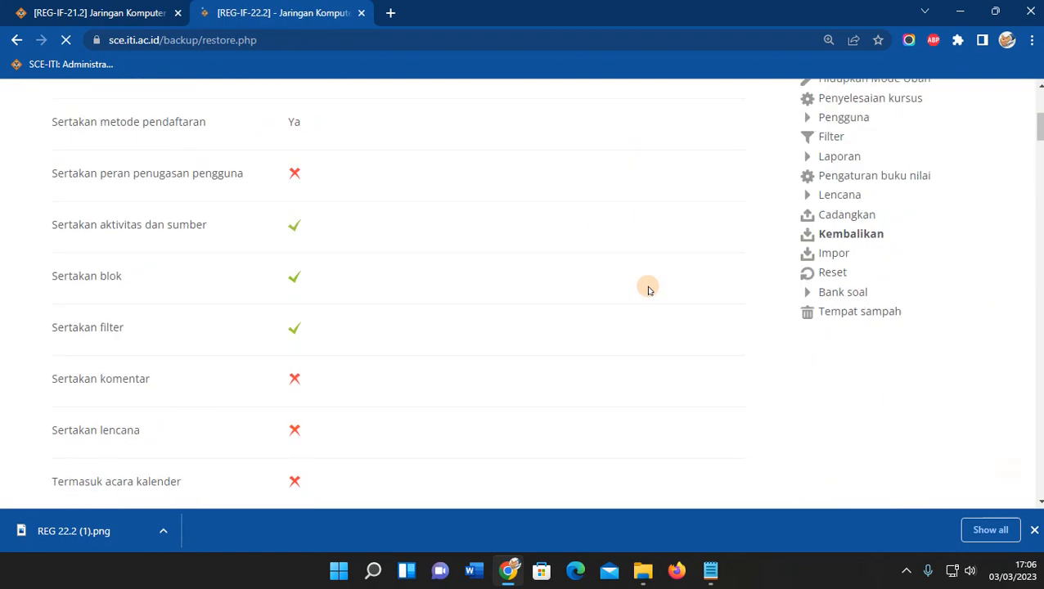
scroll(648, 288, up, 3)
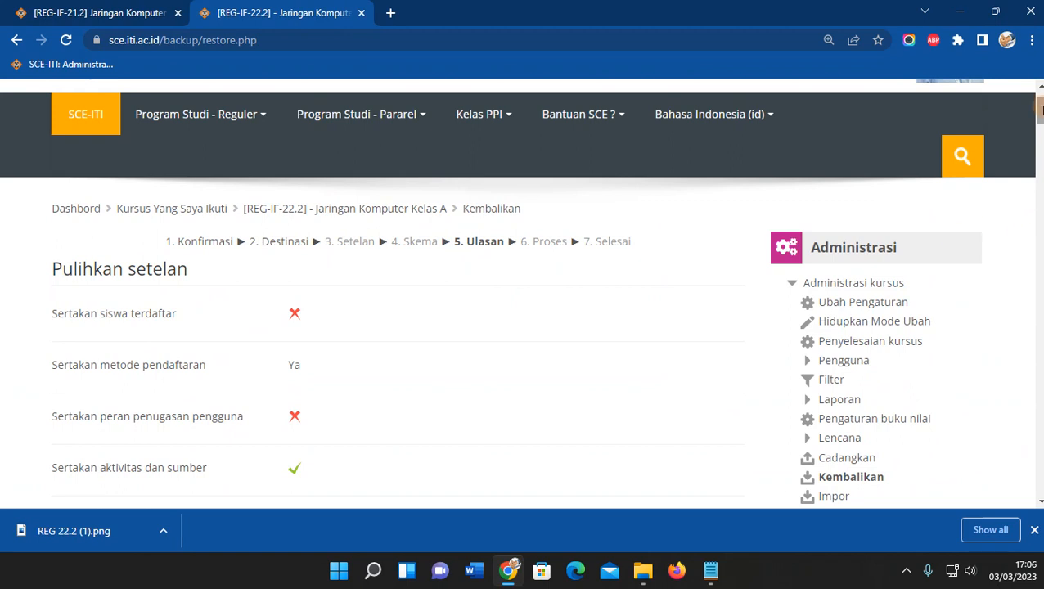
drag(1038, 109, 1039, 485)
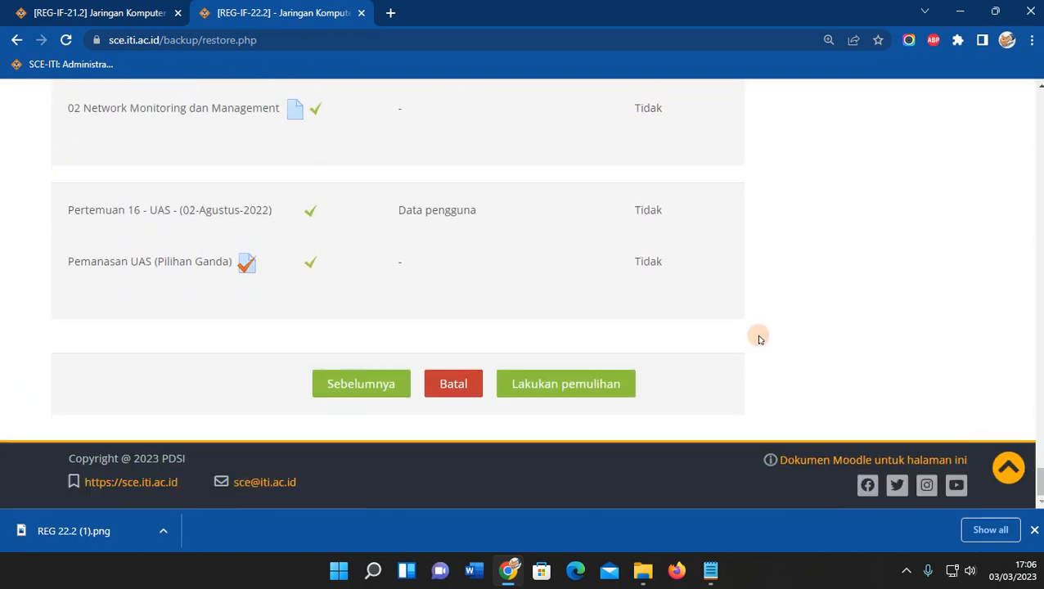
click(601, 389)
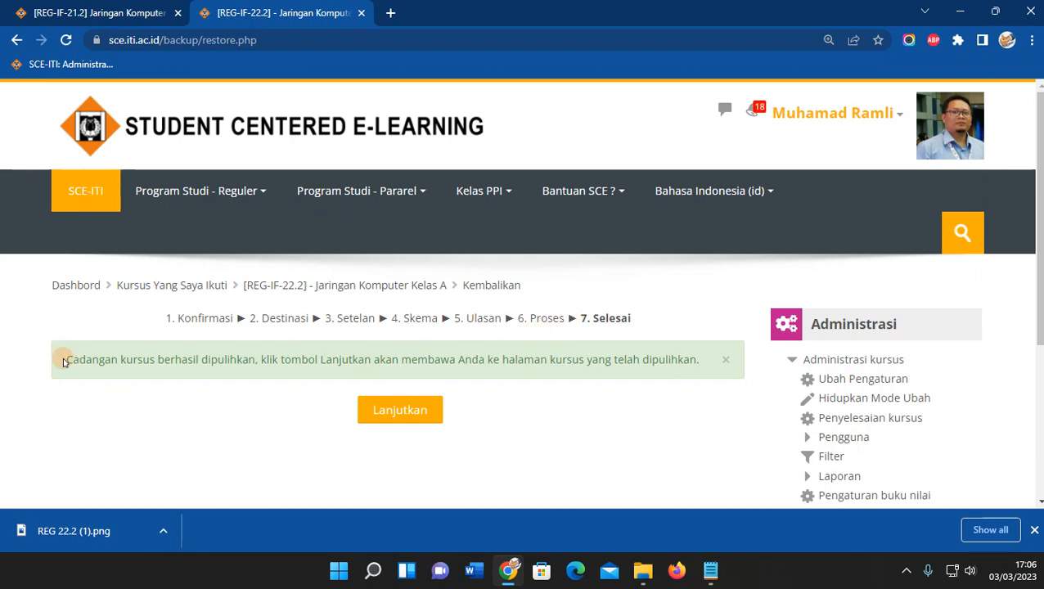
Check the restore success message and the restored [REG-IF-22.2] course page content.
drag(63, 360, 702, 380)
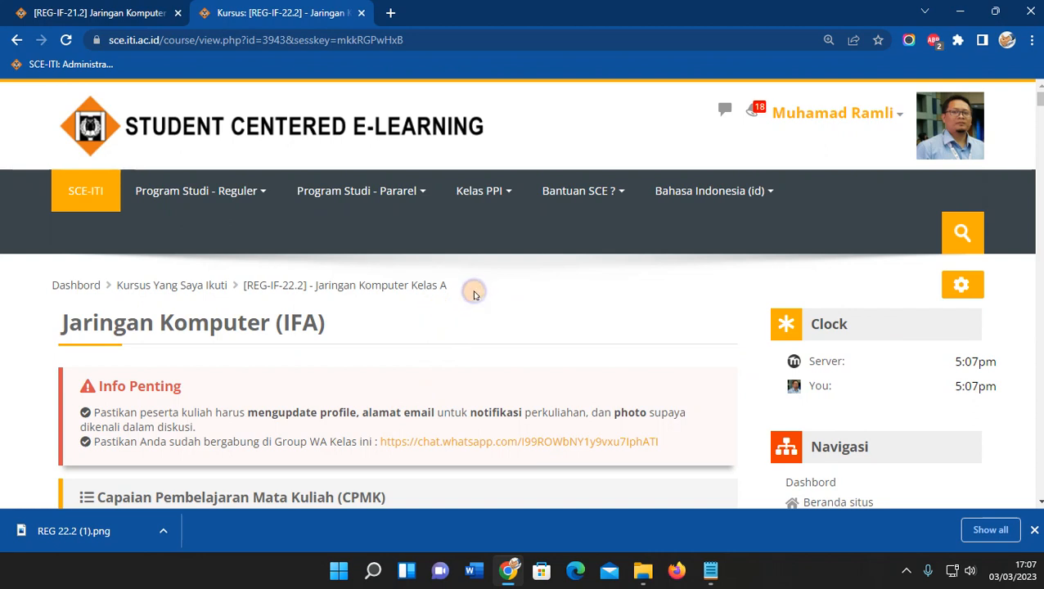
drag(459, 294, 239, 273)
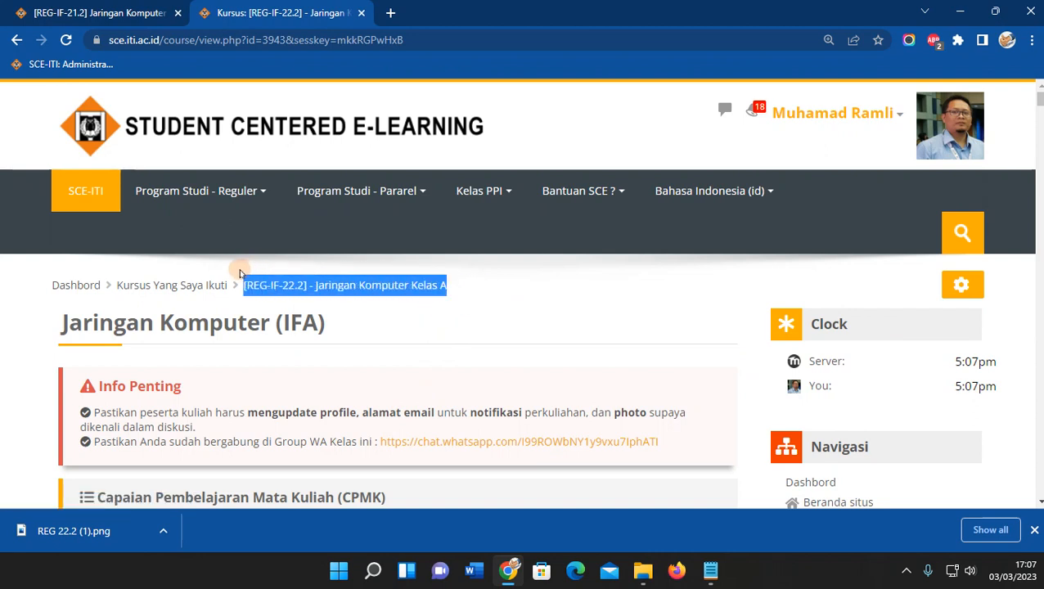
click(509, 317)
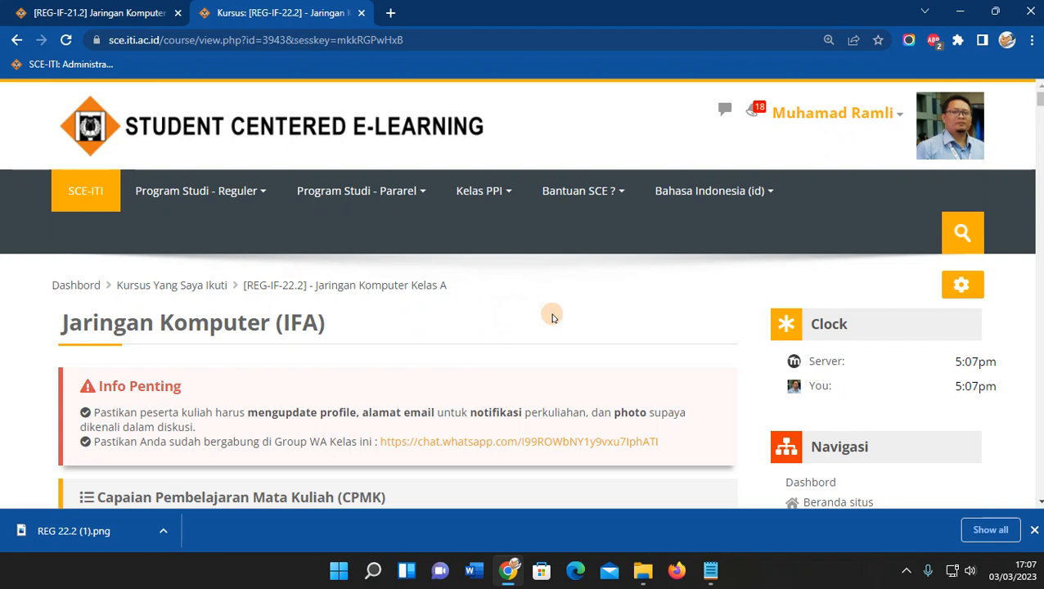
scroll(632, 317, down, 3)
scroll(591, 314, up, 3)
scroll(595, 322, down, 1)
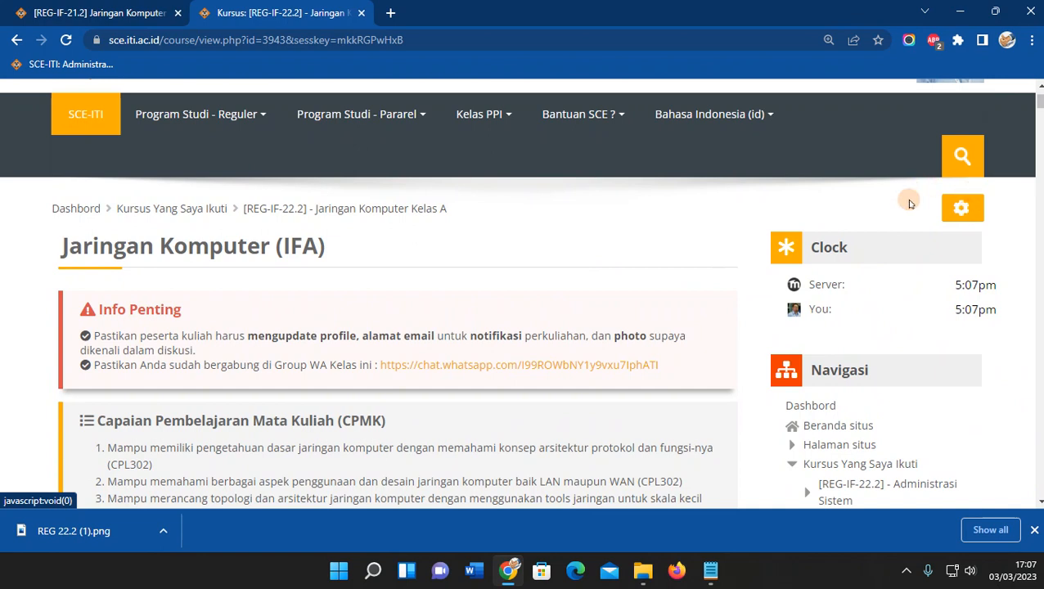
In Ubah Pengaturan, set the course end date to 31 Agustus 2023.
click(961, 210)
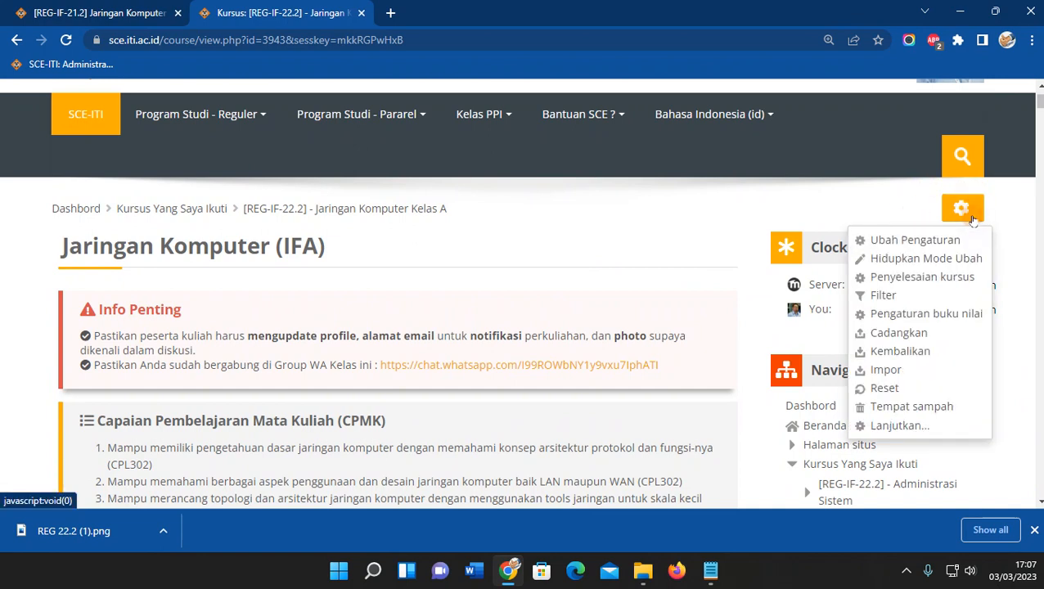
click(905, 240)
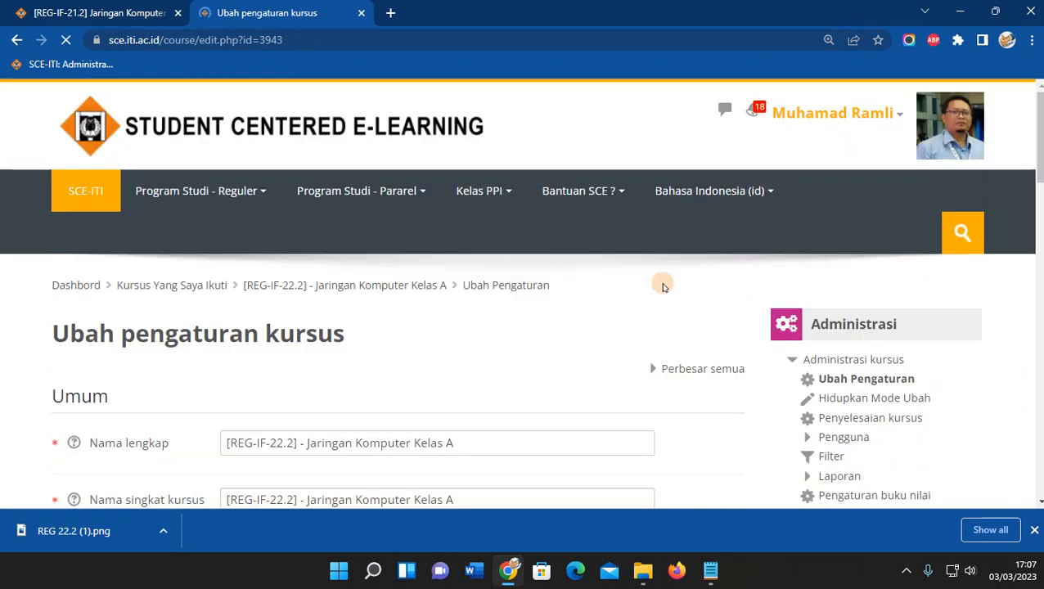
scroll(545, 341, down, 1)
scroll(544, 341, down, 1)
drag(489, 208, 209, 197)
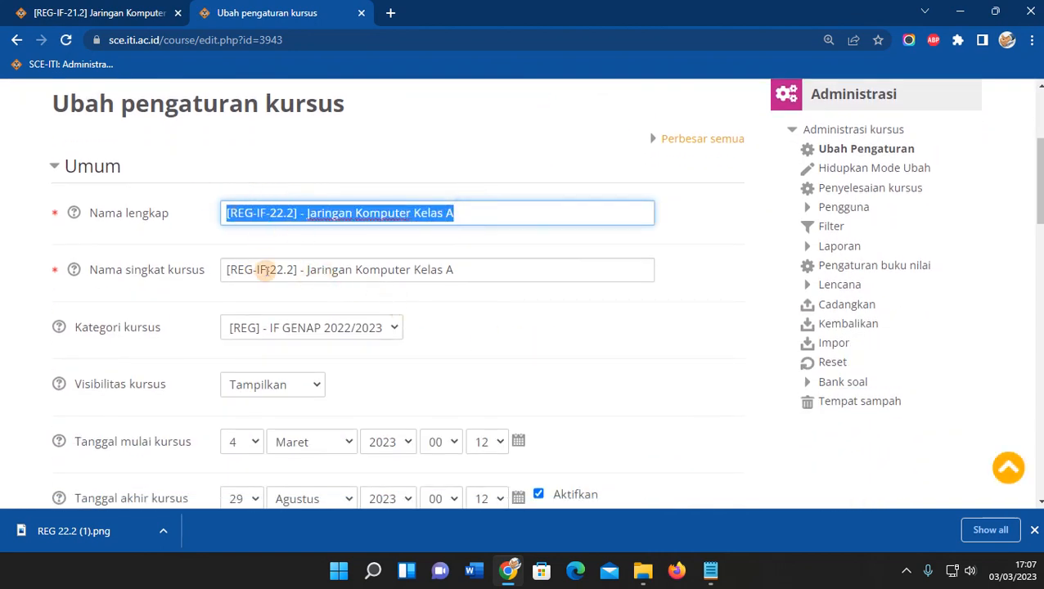
scroll(470, 351, down, 1)
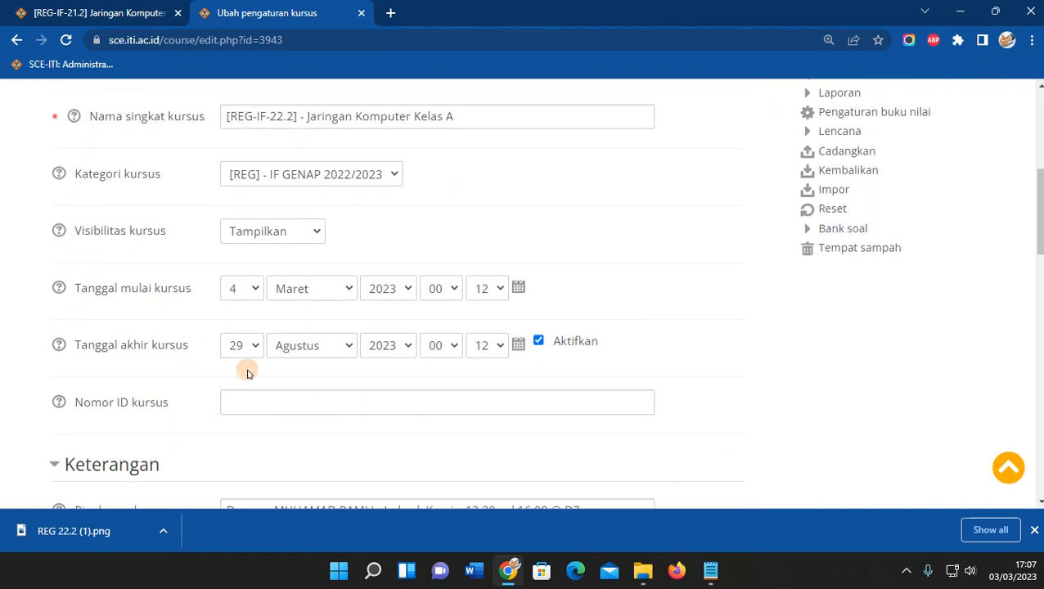
click(256, 357)
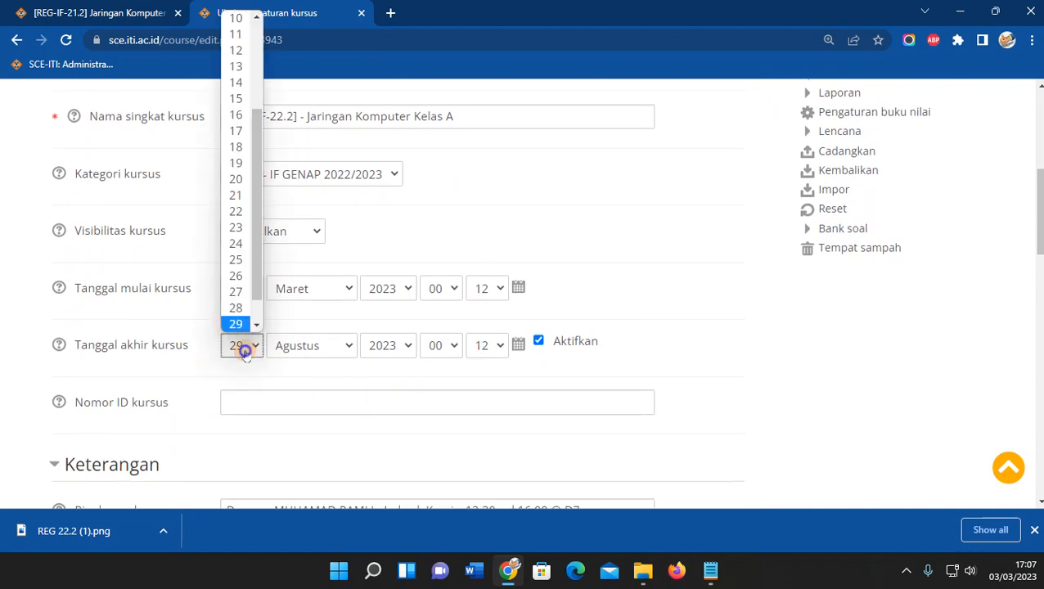
click(235, 325)
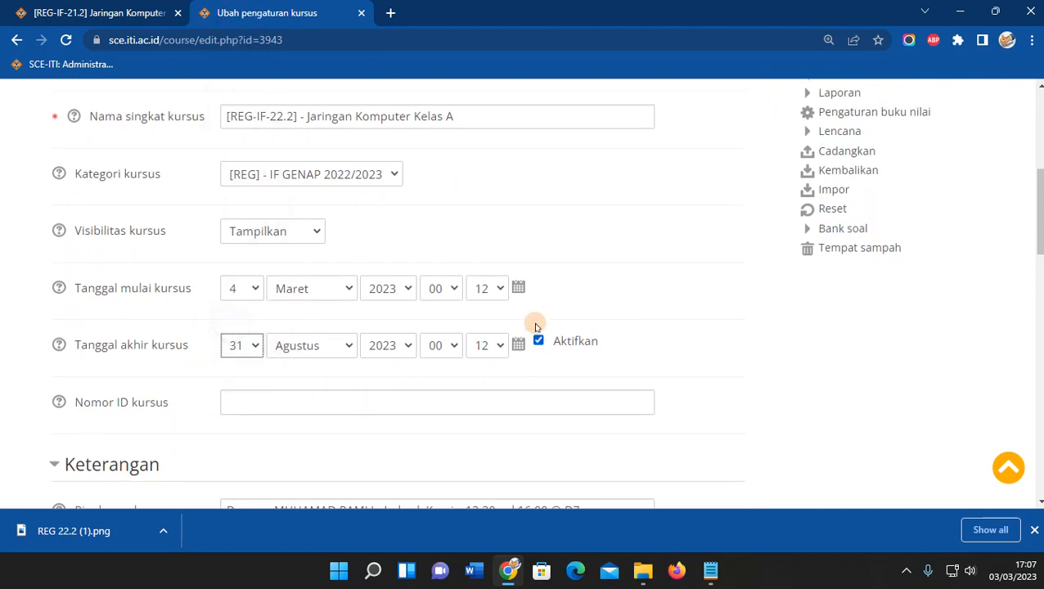
Replace the course summary with the Notepad line listing lecturers and Kamis 13:30–16:00 @ D2.
scroll(477, 415, down, 4)
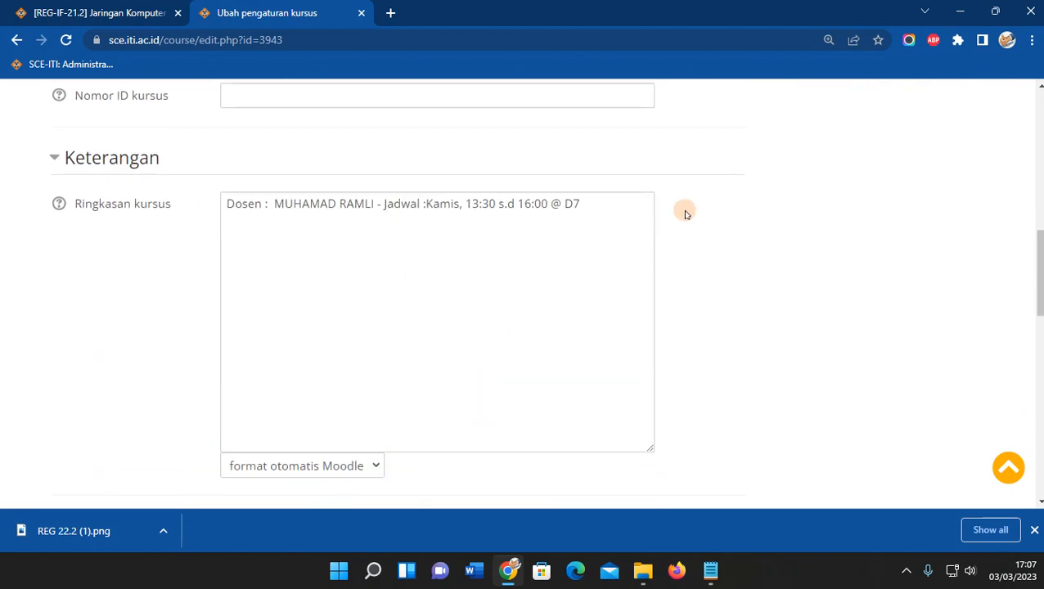
drag(602, 209, 79, 203)
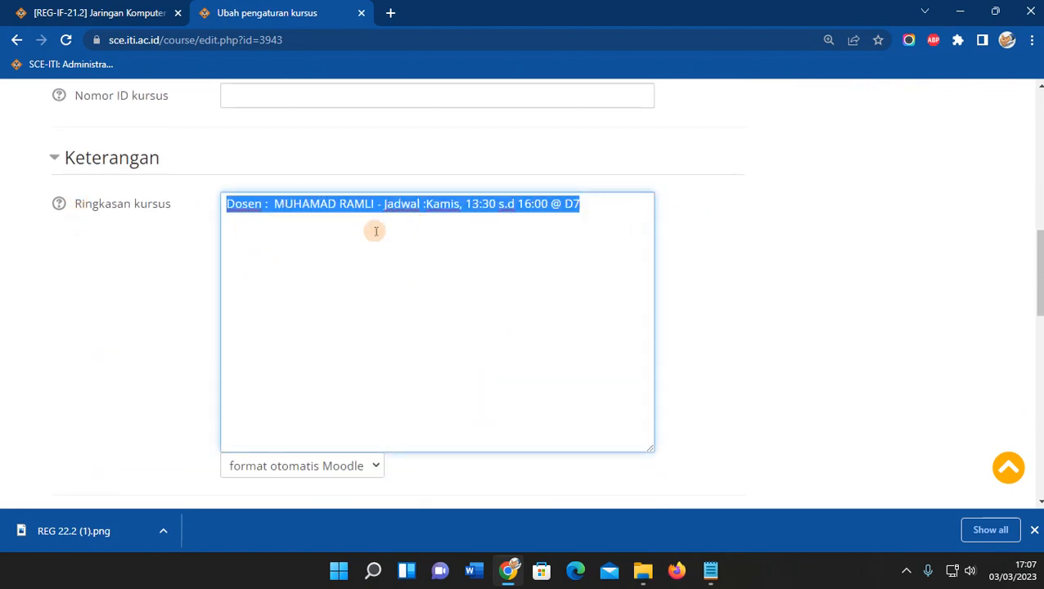
click(711, 572)
click(773, 294)
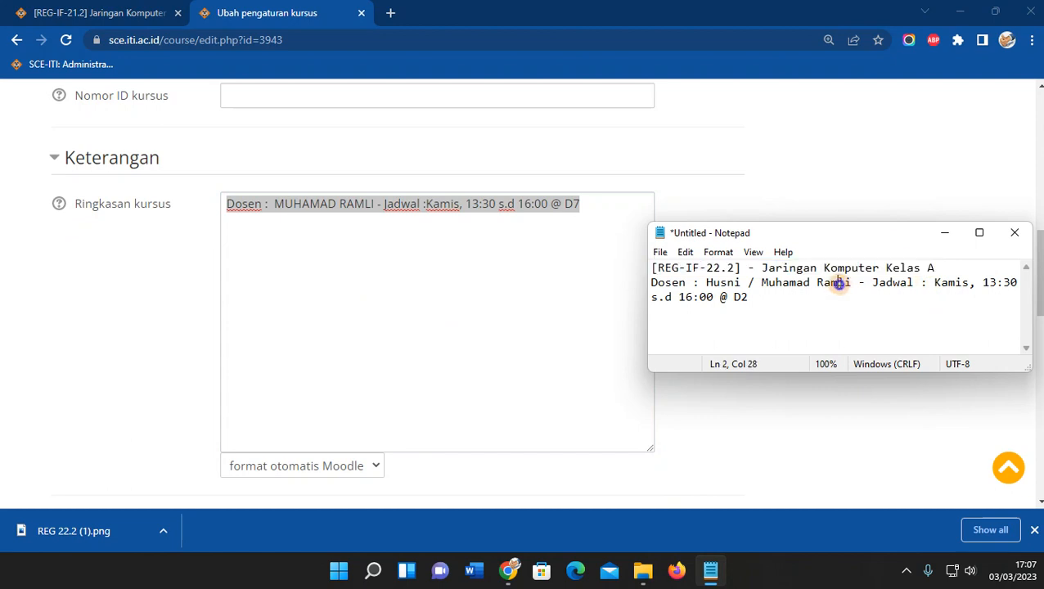
drag(751, 296, 612, 279)
key(ctrl+c)
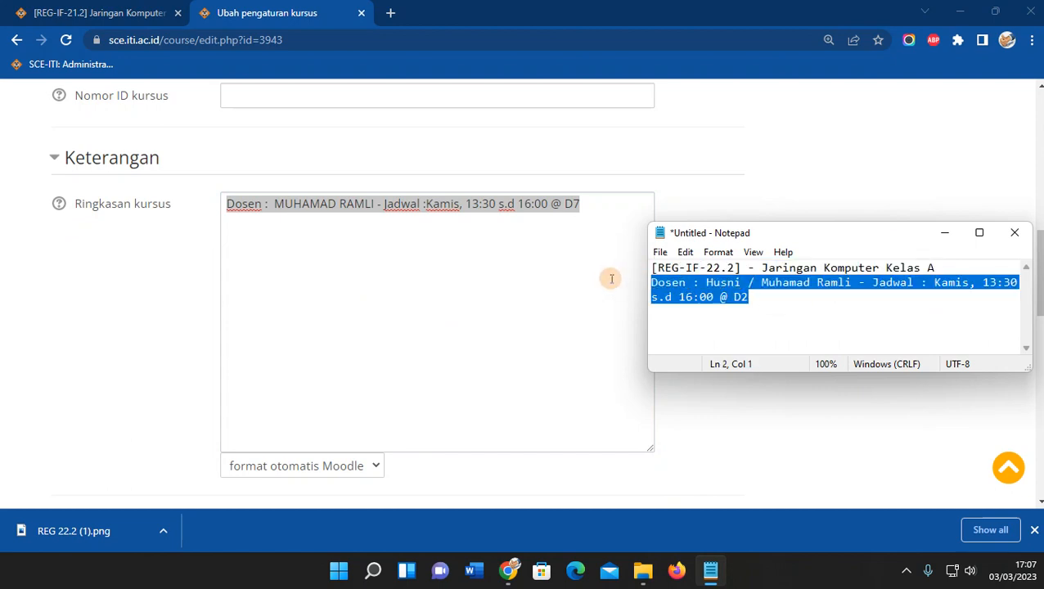
click(422, 259)
key(ctrl+a)
key(ctrl+v)
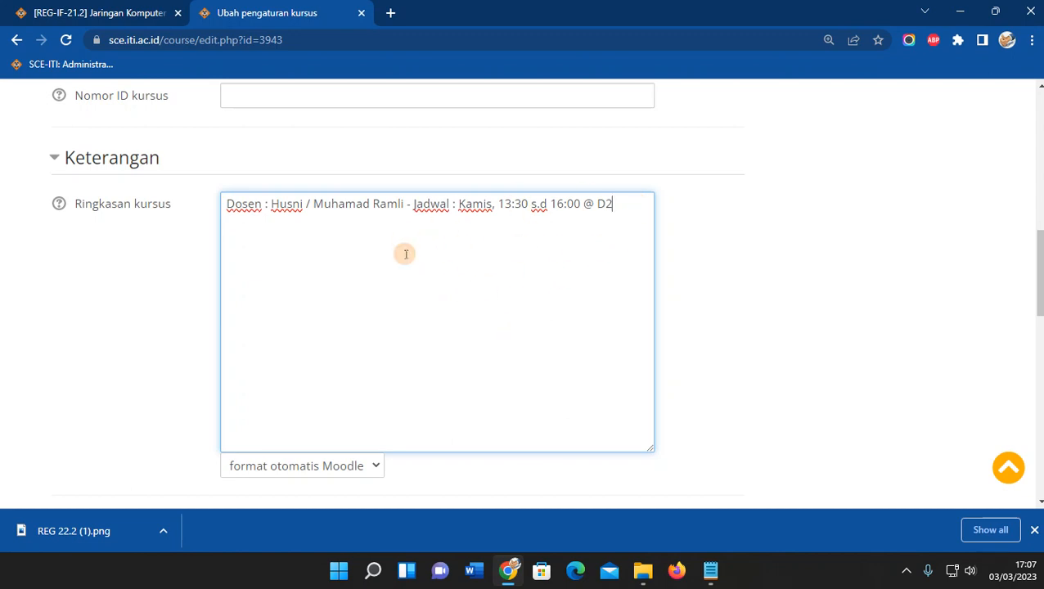
scroll(257, 324, down, 2)
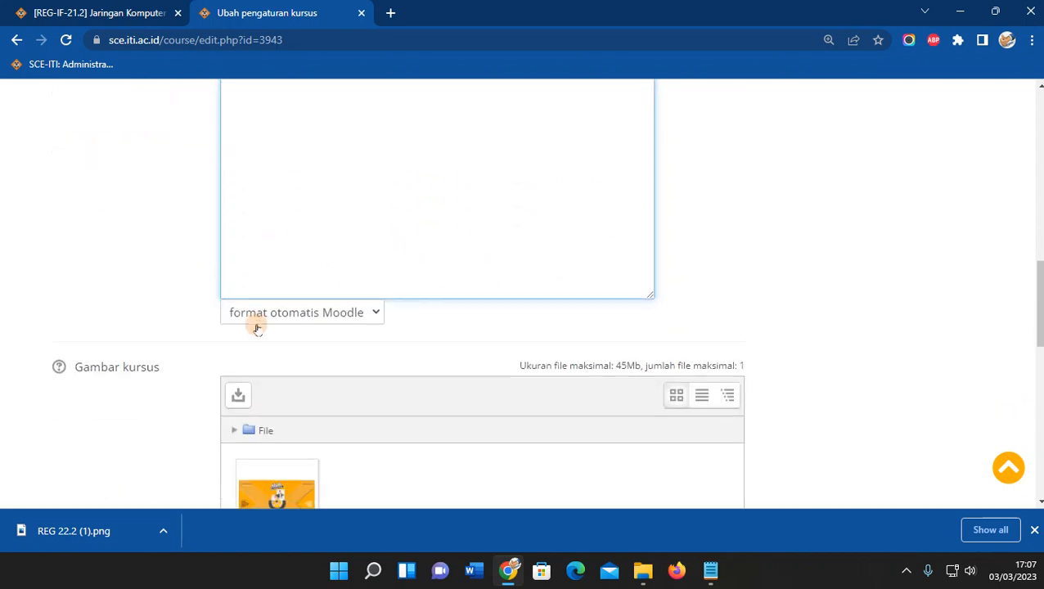
Delete reg21.2.jpg, add REG 22.2 (1).png as course image, and choose 'Simpan dan tampilkan'.
scroll(257, 329, down, 2)
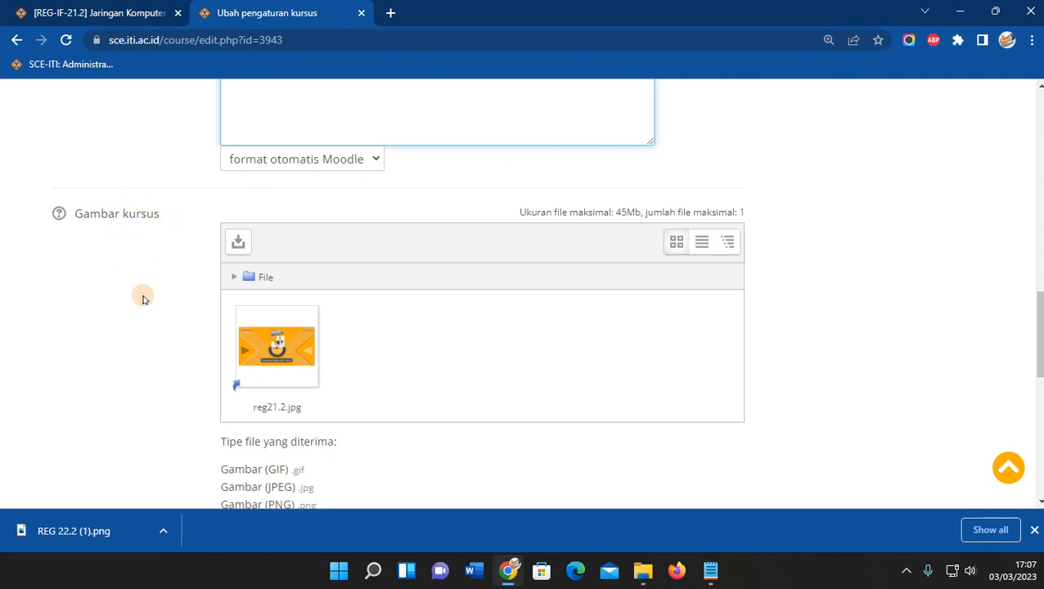
click(293, 355)
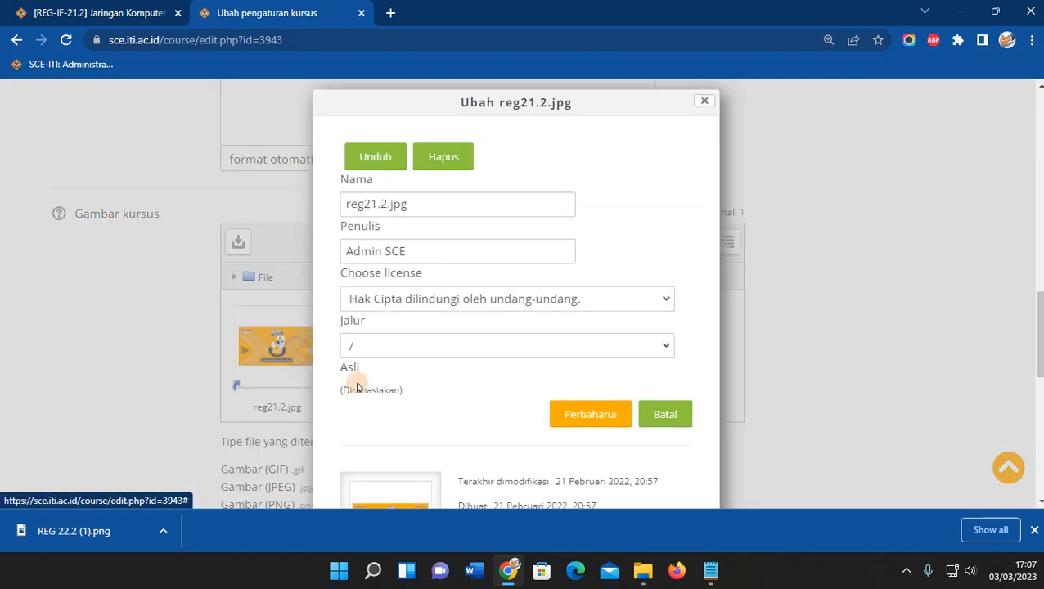
click(459, 159)
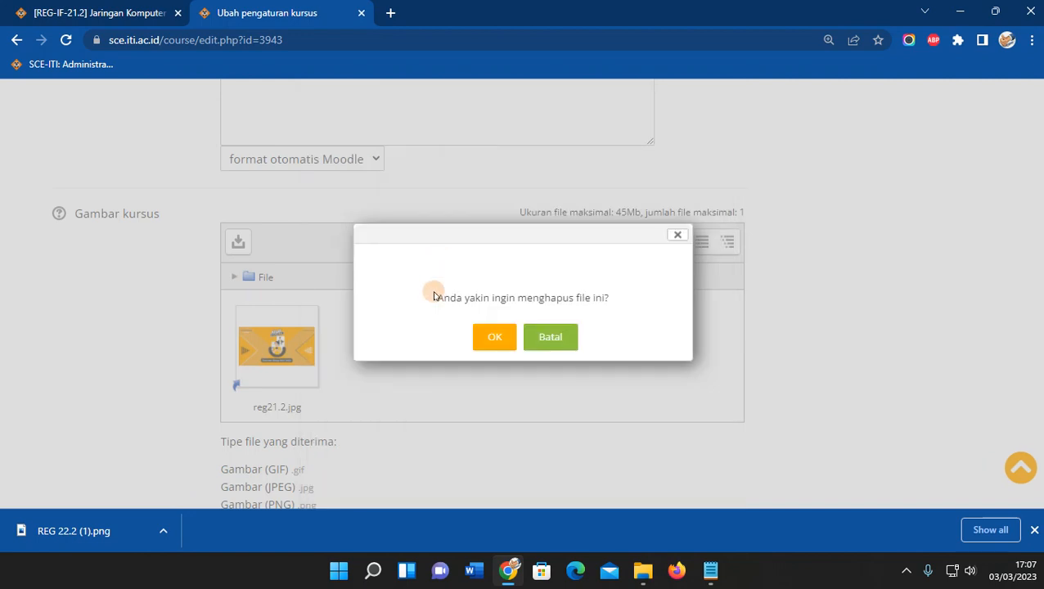
click(494, 338)
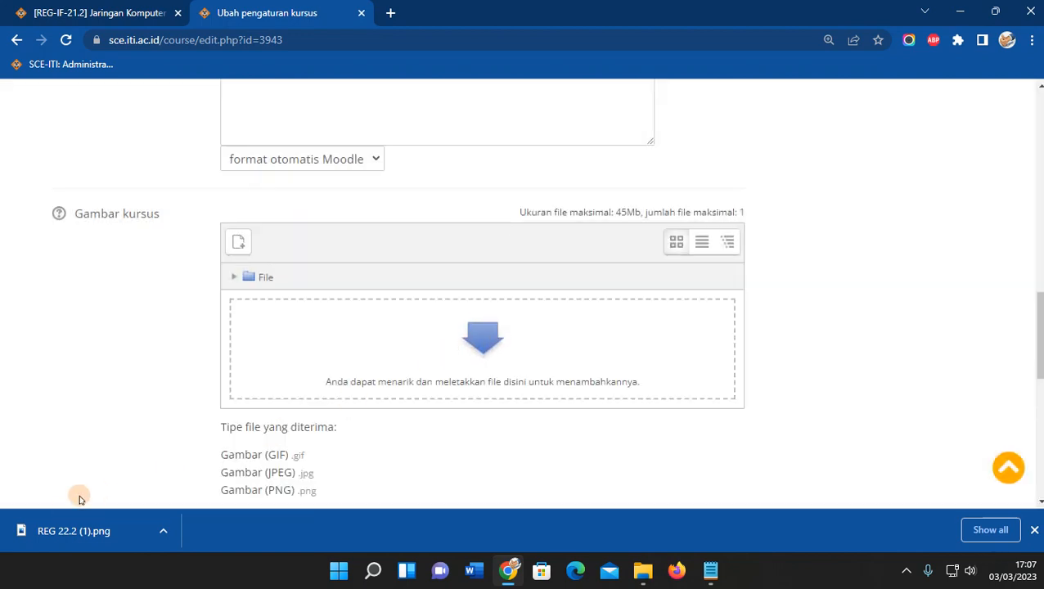
drag(62, 535, 335, 327)
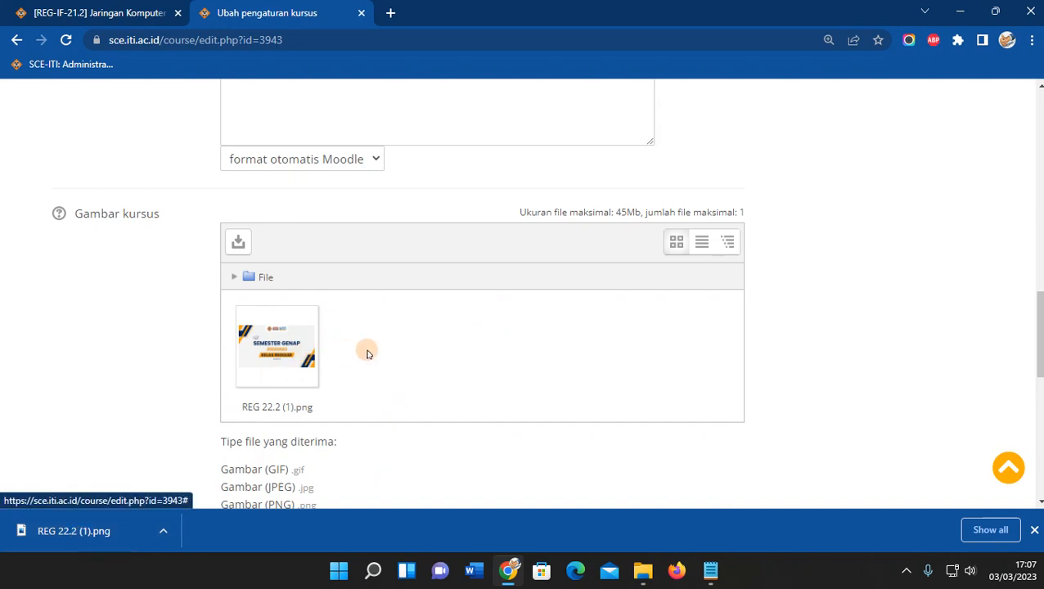
scroll(368, 354, down, 1)
scroll(369, 353, down, 7)
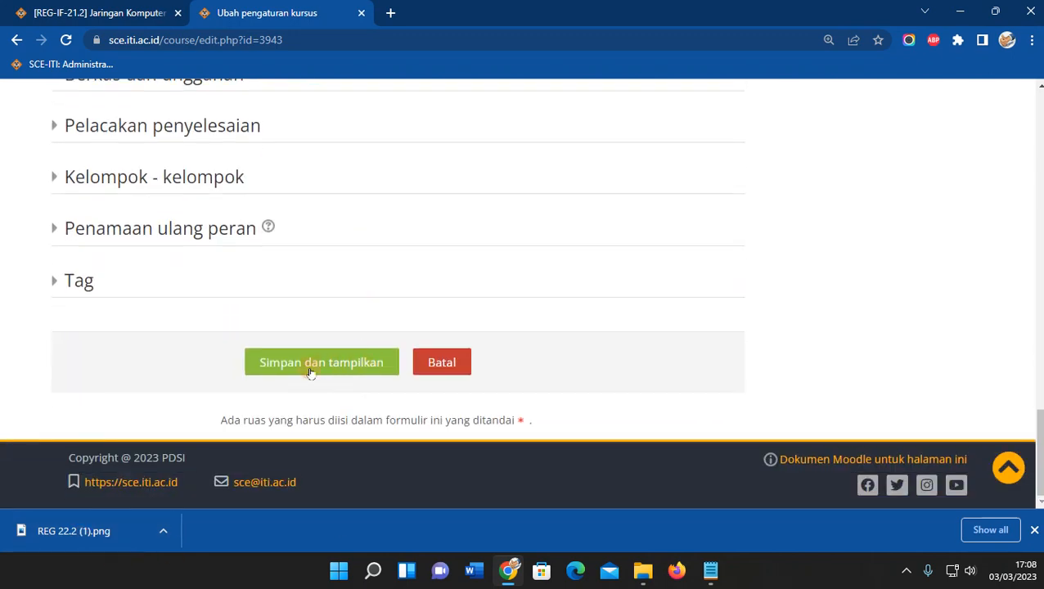
click(316, 370)
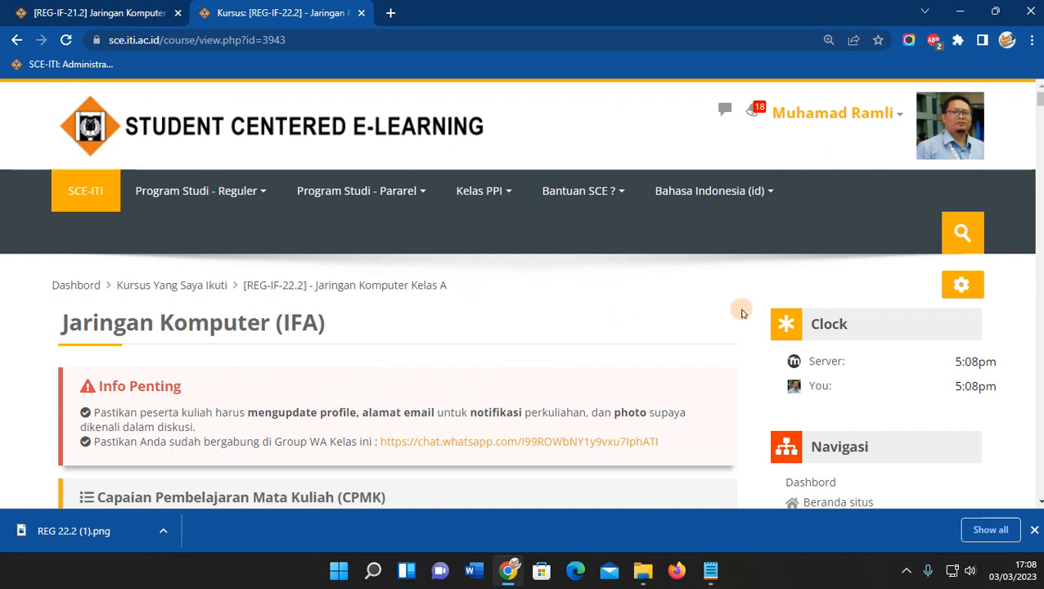
Turn editing on for the course page and return to the Jaringan Komputer (IFA) section.
click(961, 284)
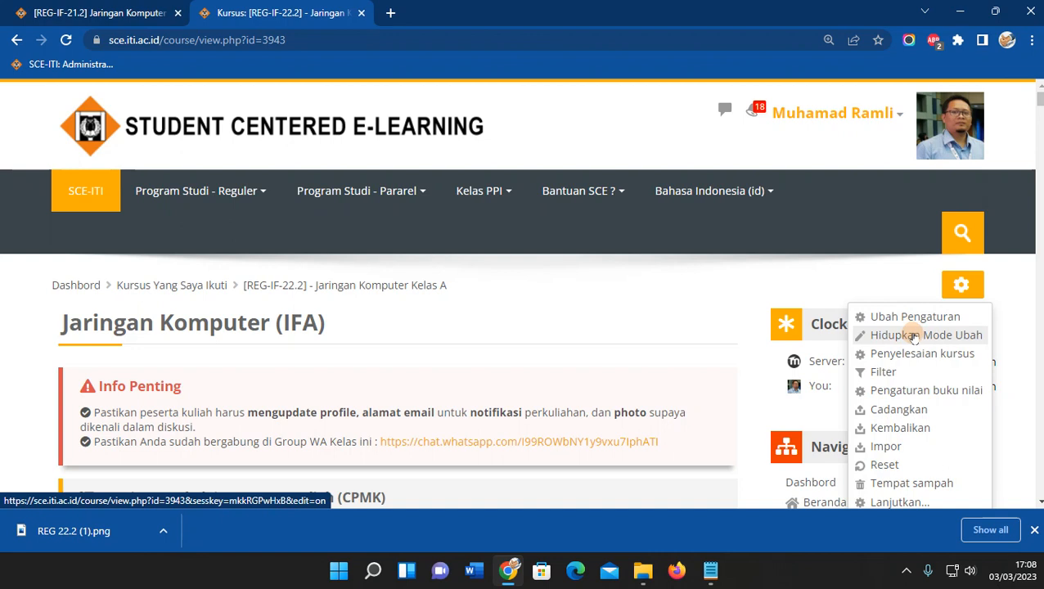
click(914, 337)
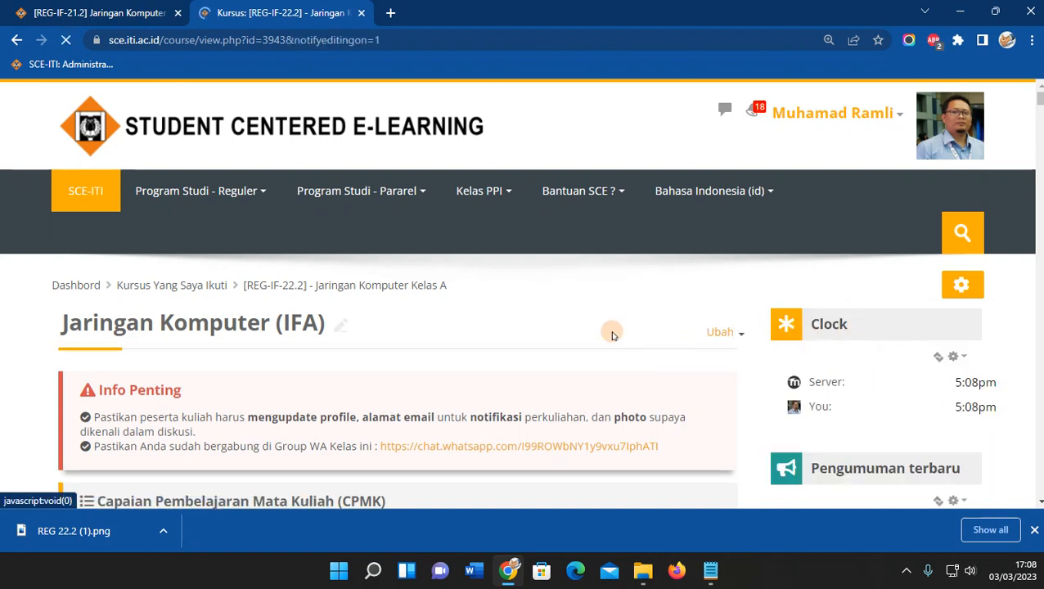
scroll(220, 336, down, 8)
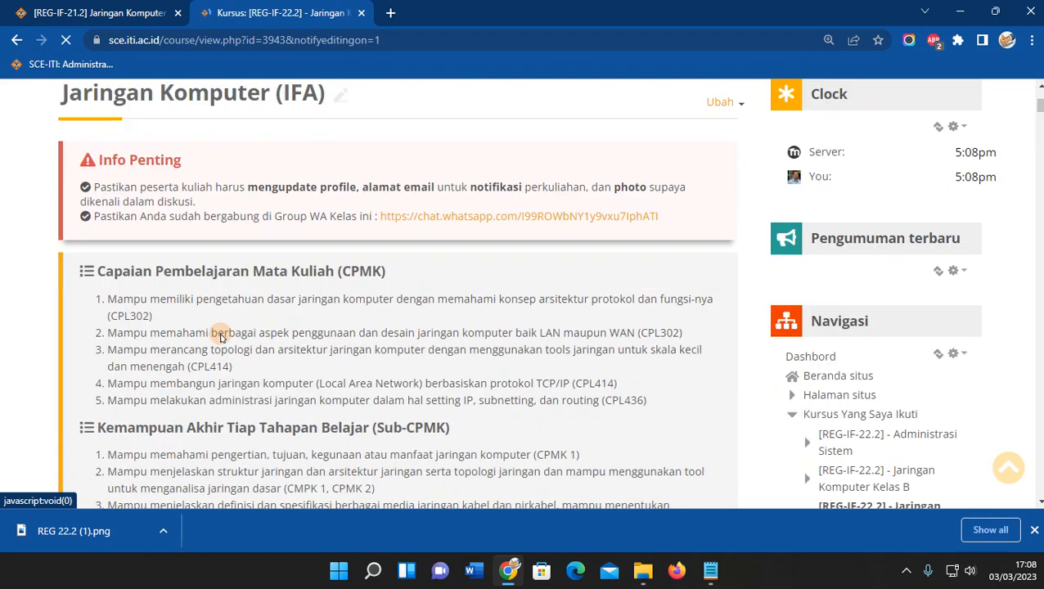
scroll(221, 336, down, 20)
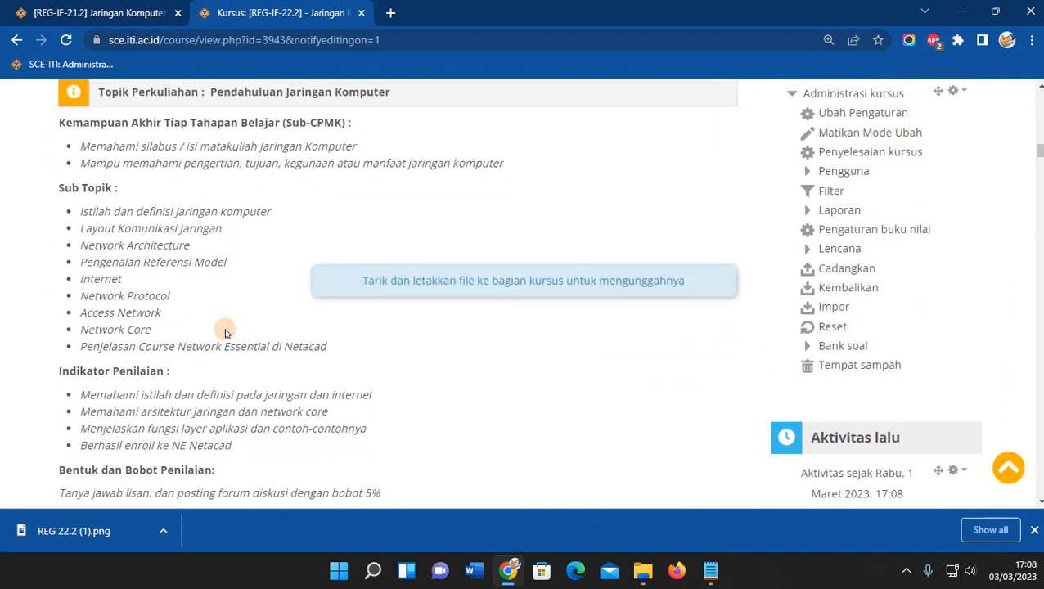
scroll(224, 331, up, 6)
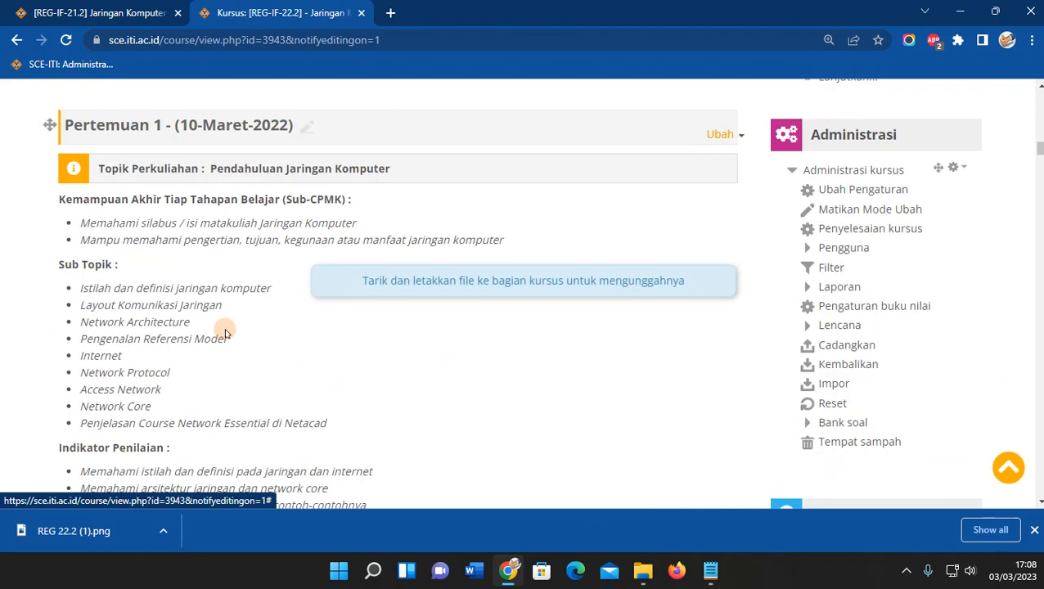
scroll(228, 326, up, 10)
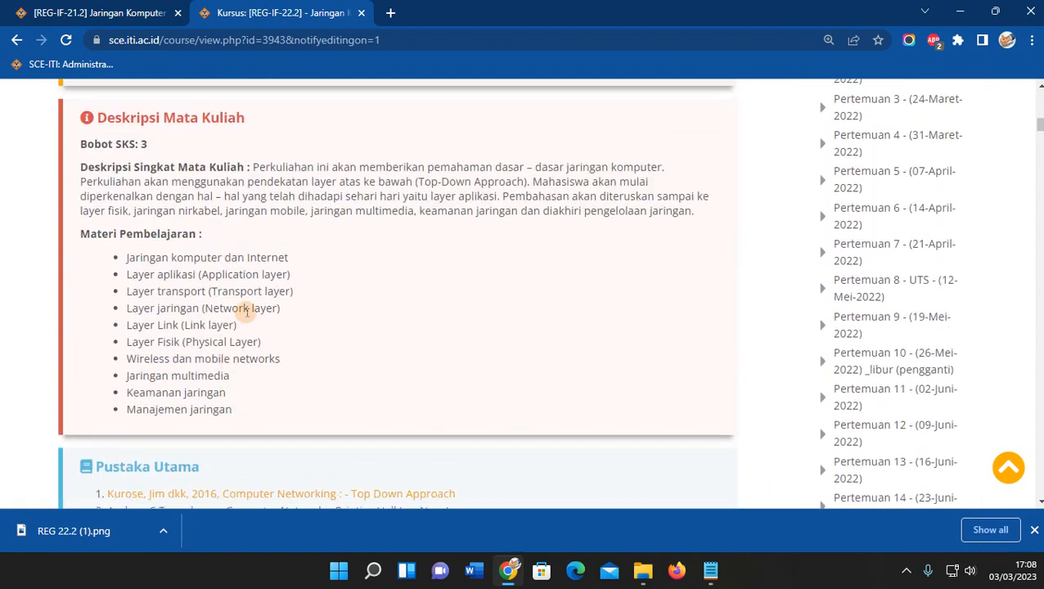
scroll(280, 286, up, 6)
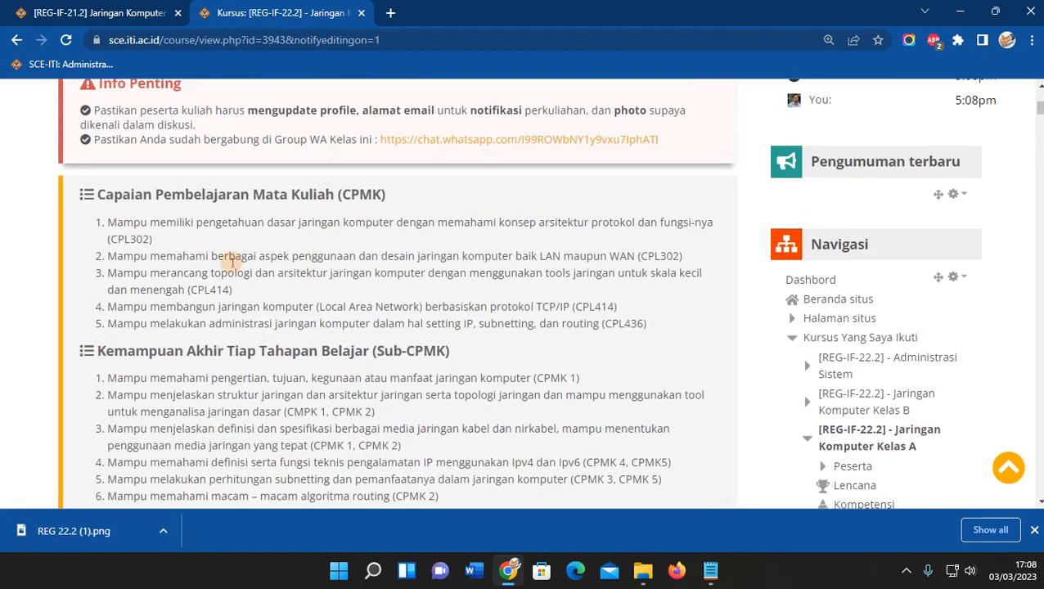
drag(647, 325, 404, 244)
click(432, 245)
scroll(486, 312, up, 2)
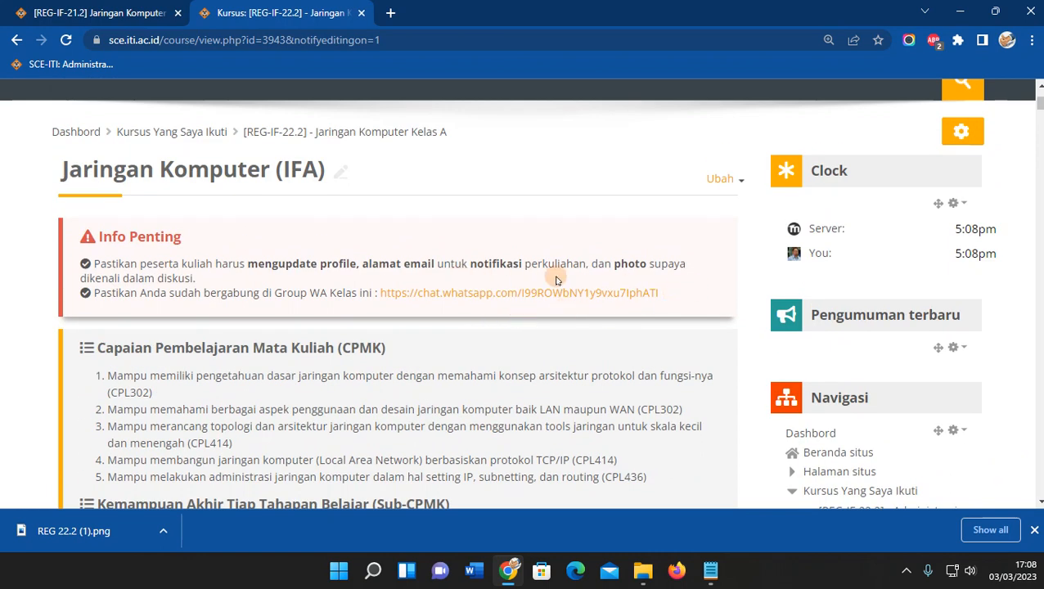
In Edit bagian, change the WhatsApp group link to 'tba' and delete the netacad link.
click(725, 179)
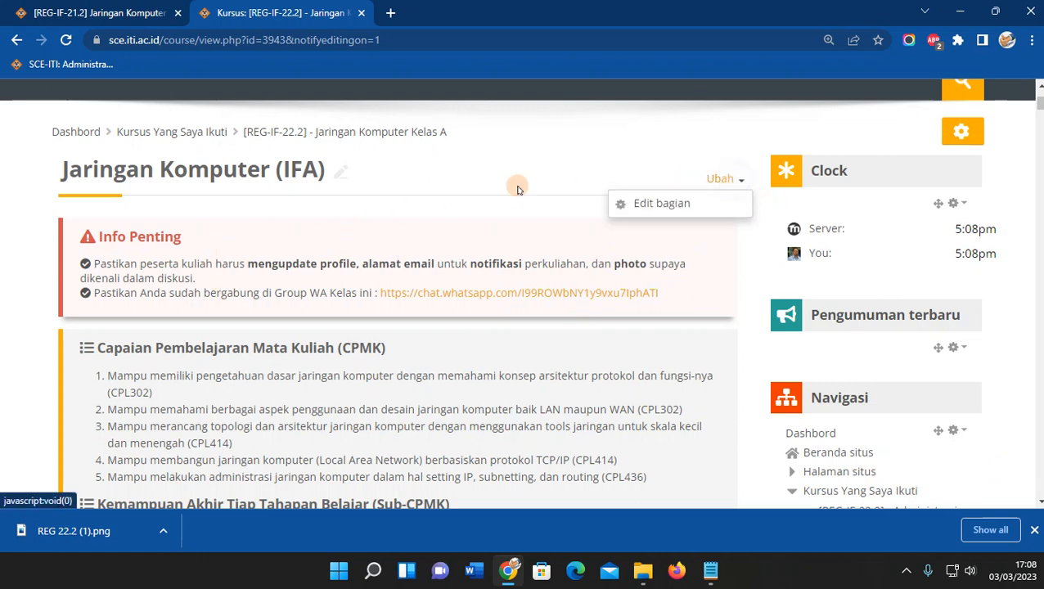
click(661, 204)
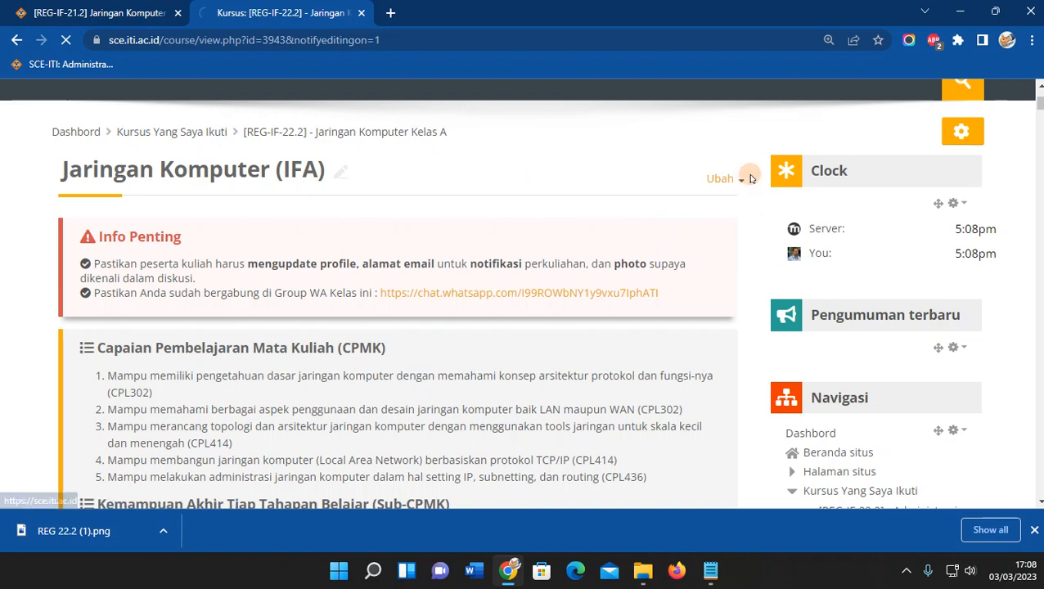
scroll(516, 349, down, 5)
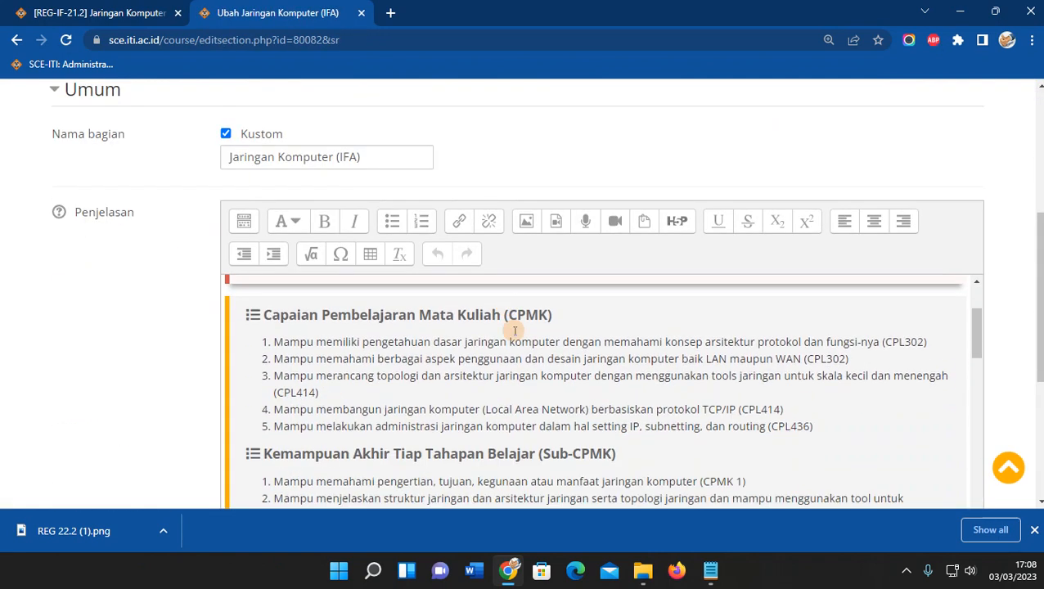
scroll(632, 321, up, 1)
scroll(632, 321, up, 1)
drag(547, 369, 864, 372)
key(BackSpace)
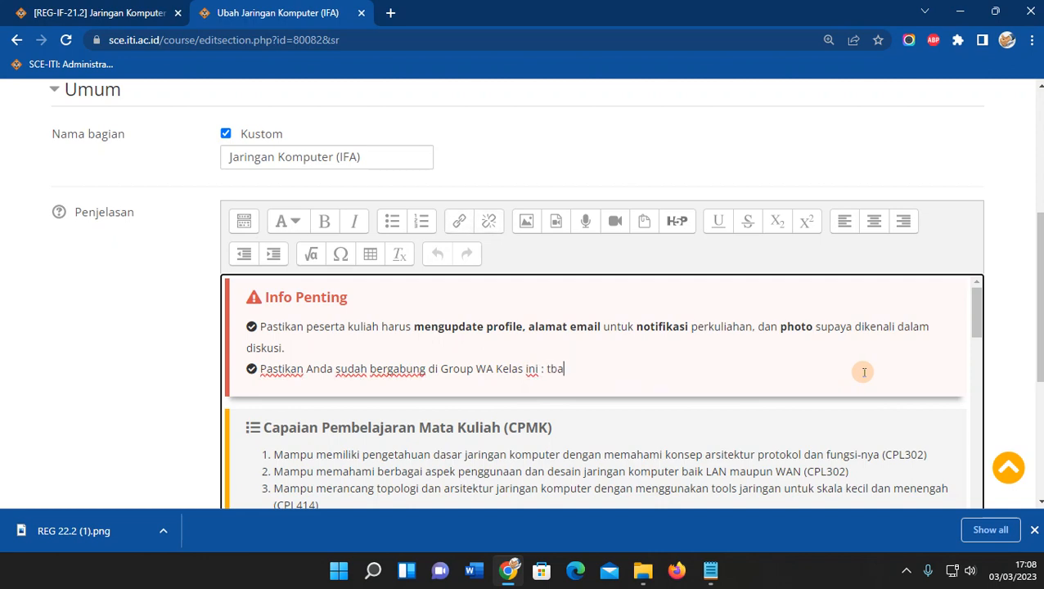
text(tba)
scroll(634, 375, down, 4)
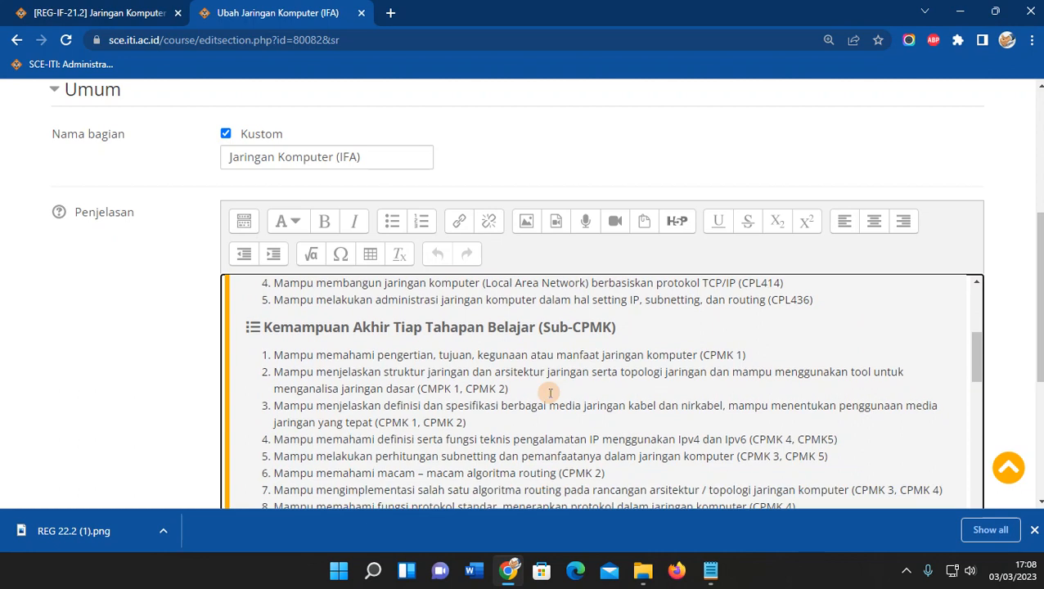
scroll(549, 391, down, 10)
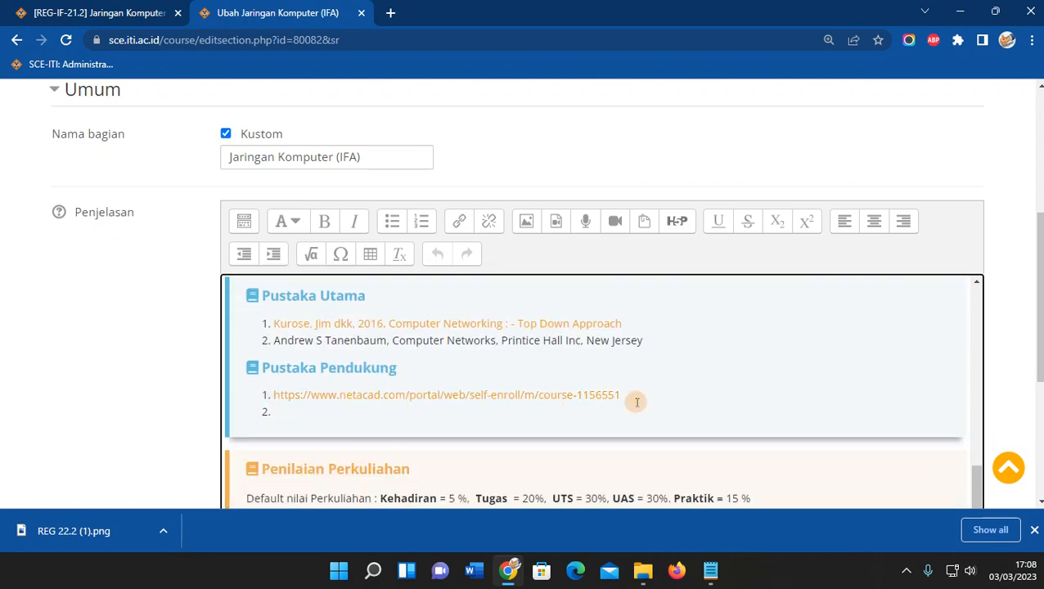
drag(633, 397, 274, 395)
key(BackSpace)
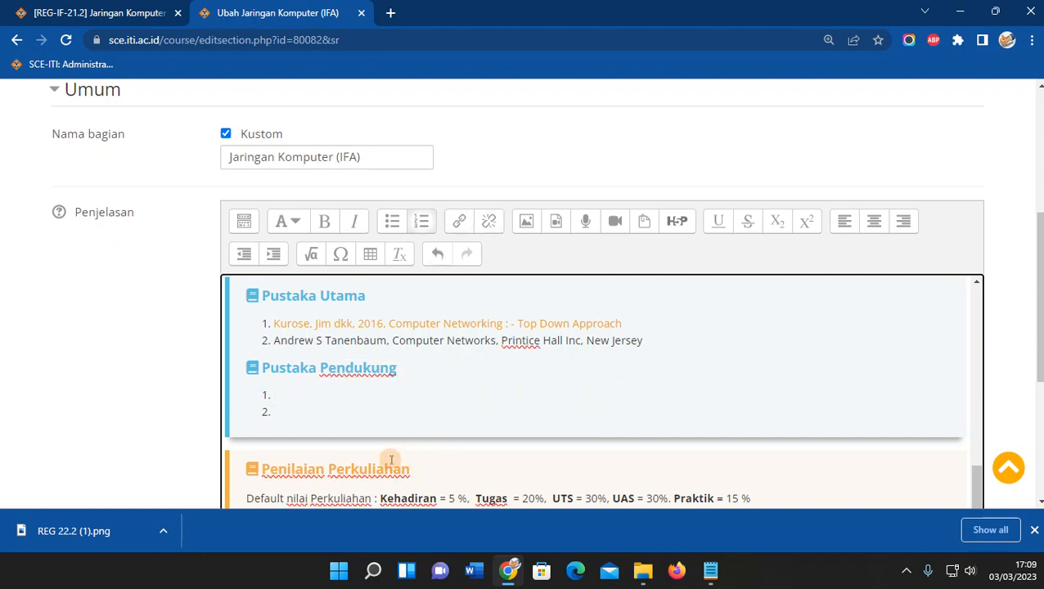
Rewrite the Penilaian weights as Kehadiran 10%, Tugas+Praktik 40%, UTS 25%, UAS 25%.
scroll(453, 376, down, 2)
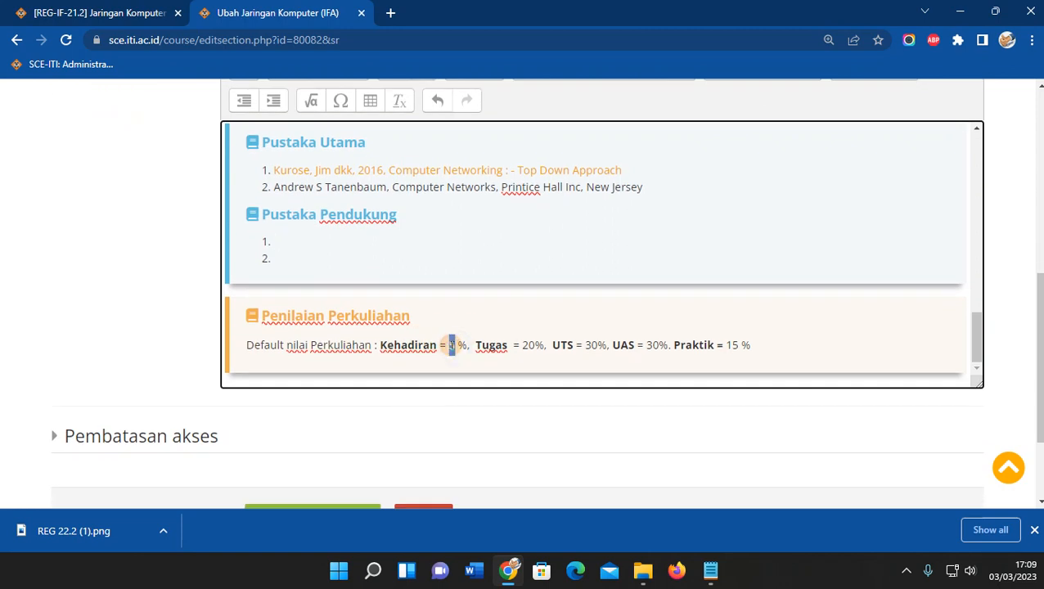
text(0)
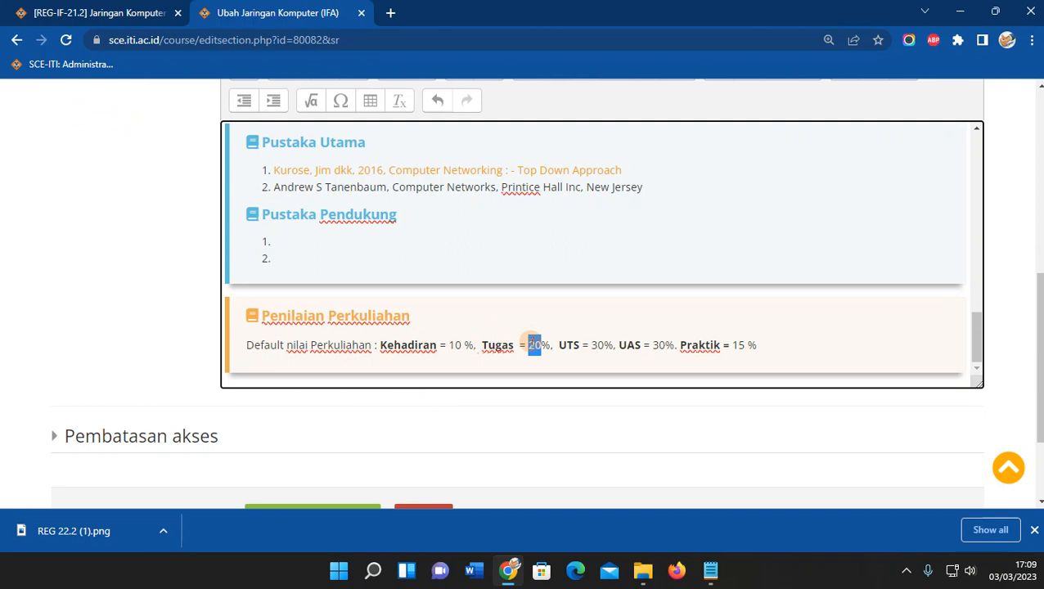
text(40)
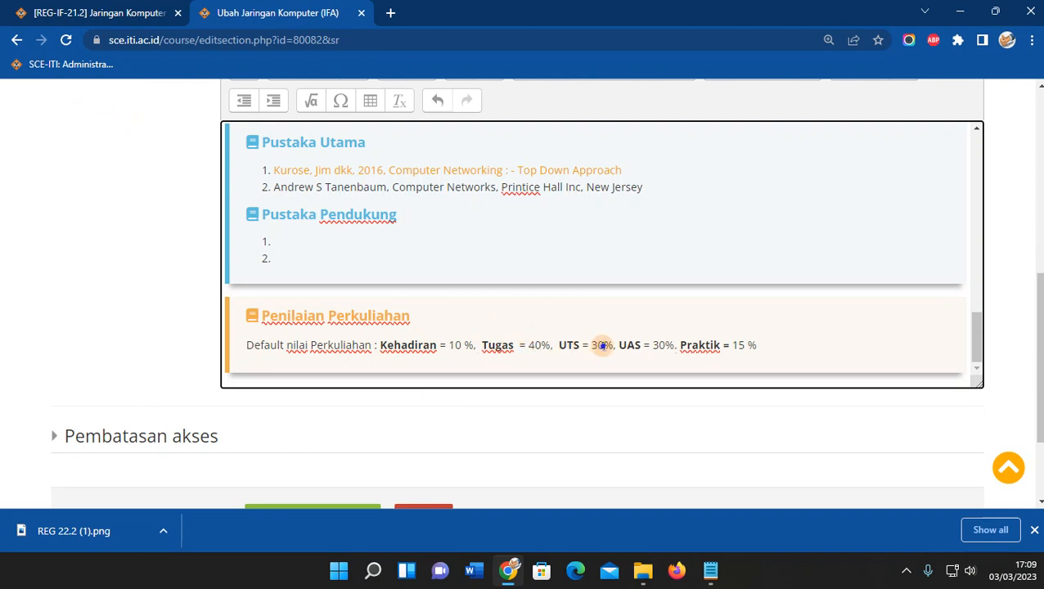
text(25)
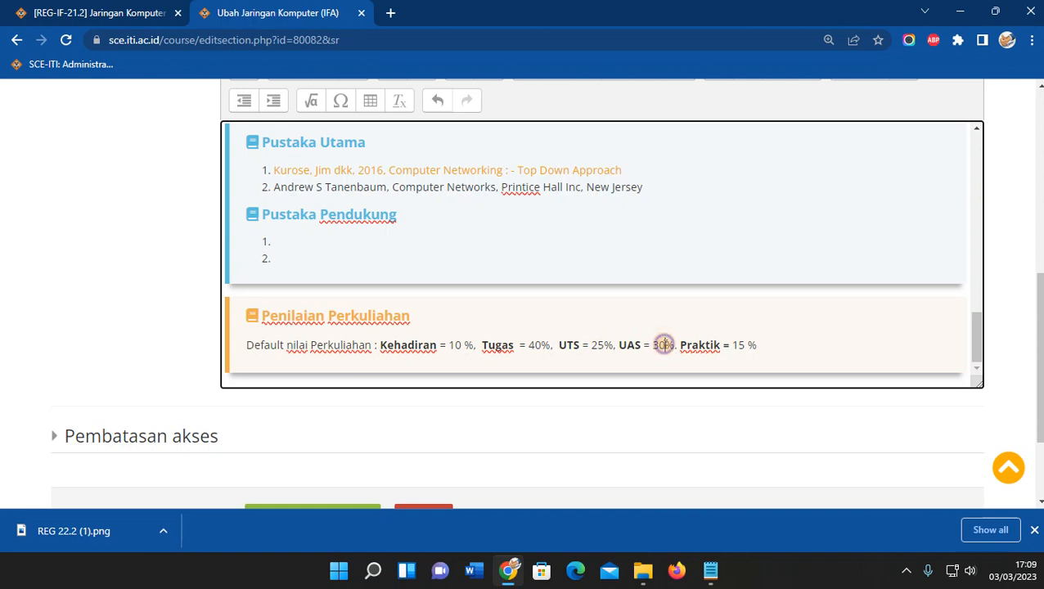
text(25)
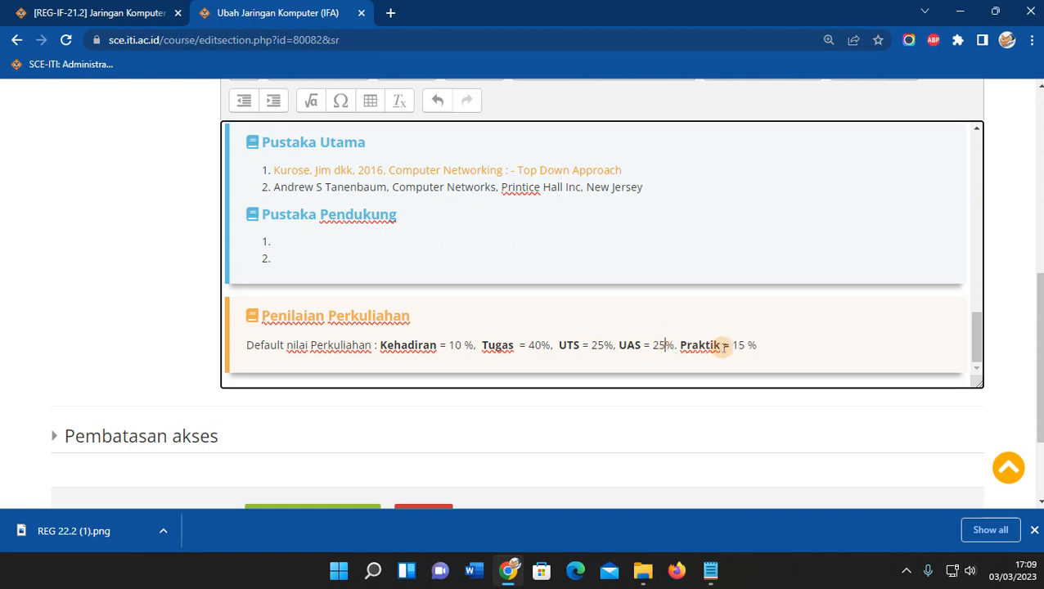
drag(680, 344, 769, 355)
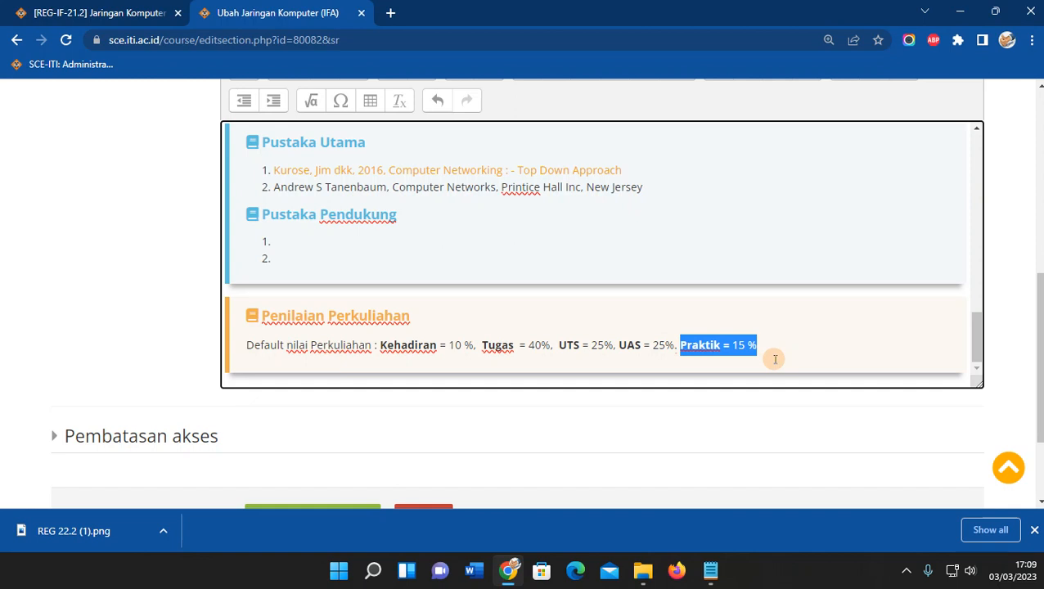
key(BackSpace)
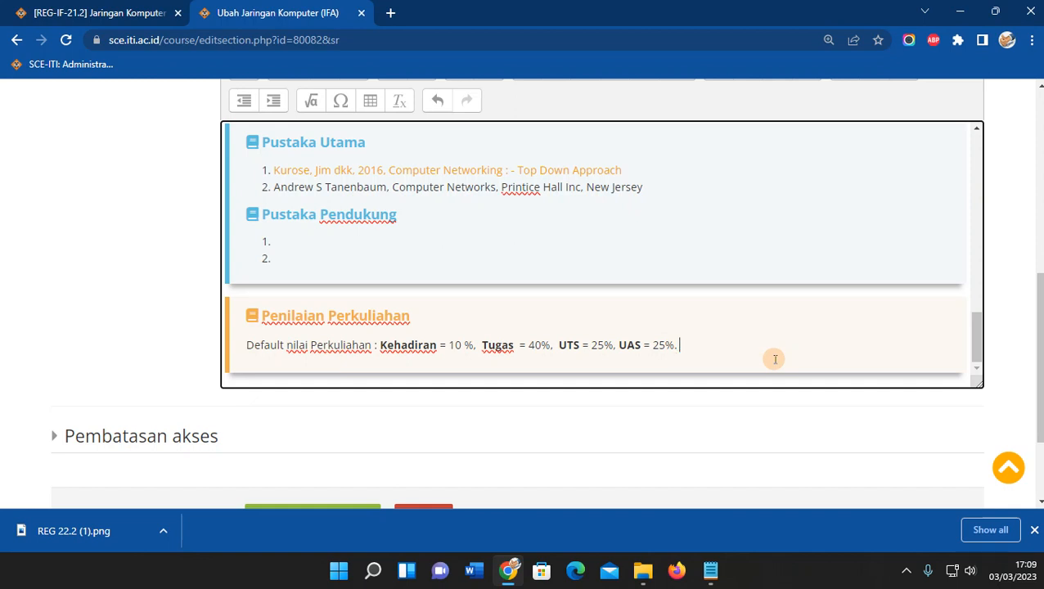
click(527, 346)
text(+Praktik)
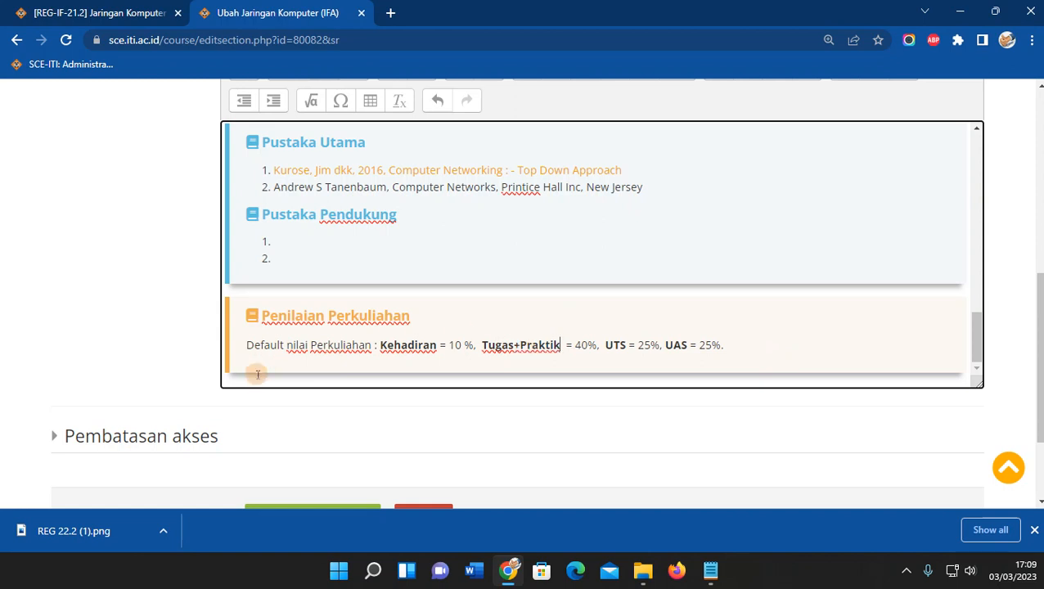
click(350, 462)
scroll(344, 441, down, 2)
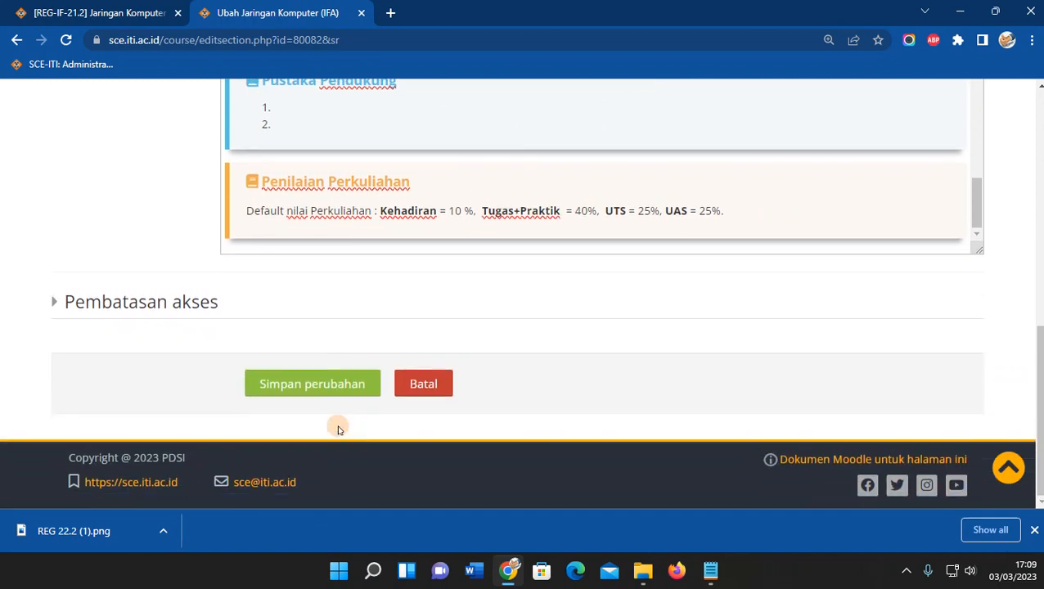
Save the section with Simpan perubahan and check the updated Penilaian Perkuliahan line.
click(279, 384)
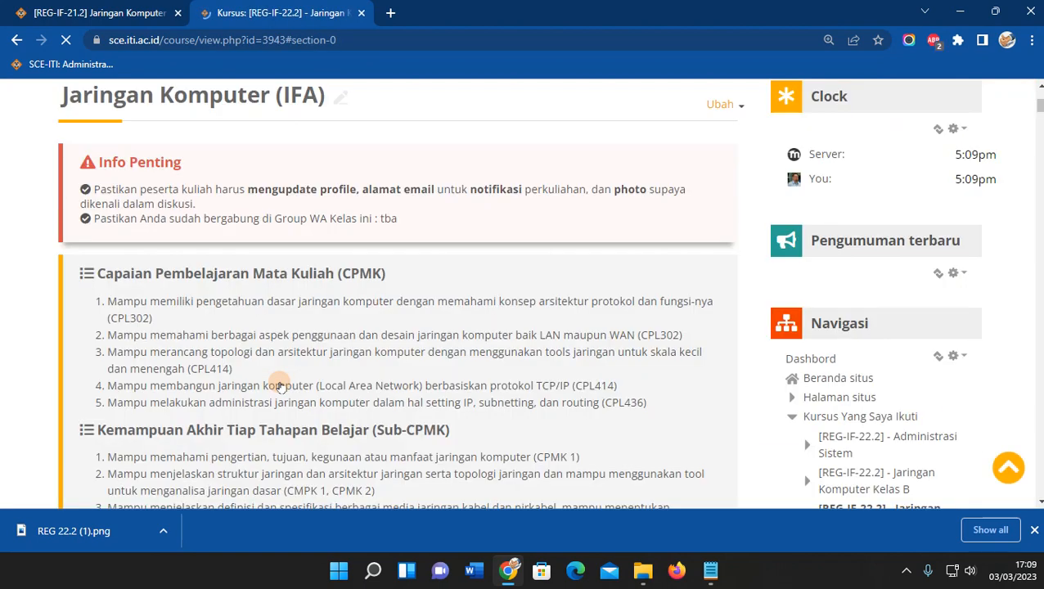
scroll(282, 383, down, 5)
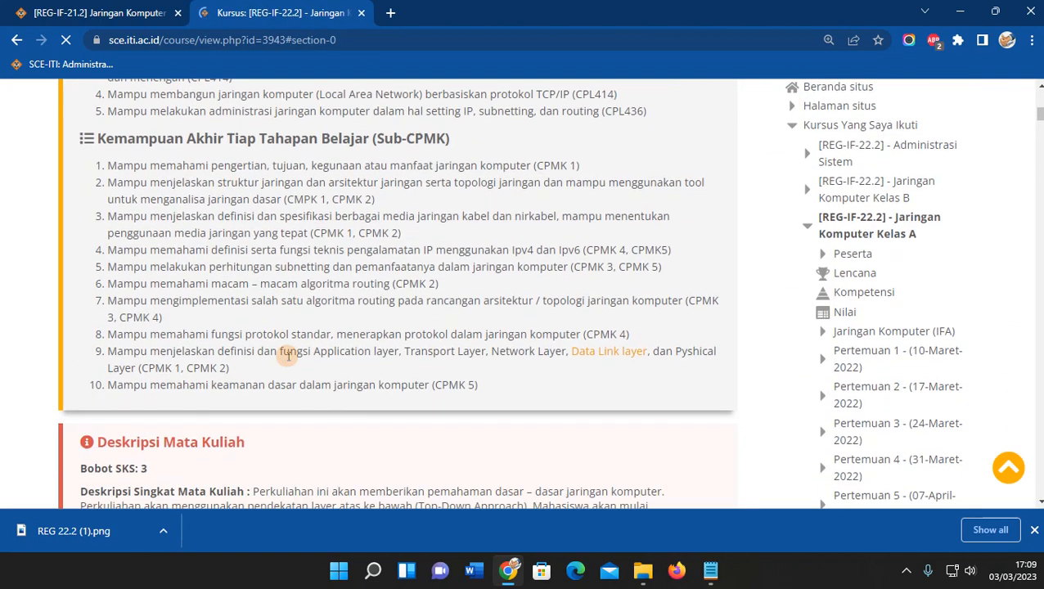
scroll(288, 356, down, 4)
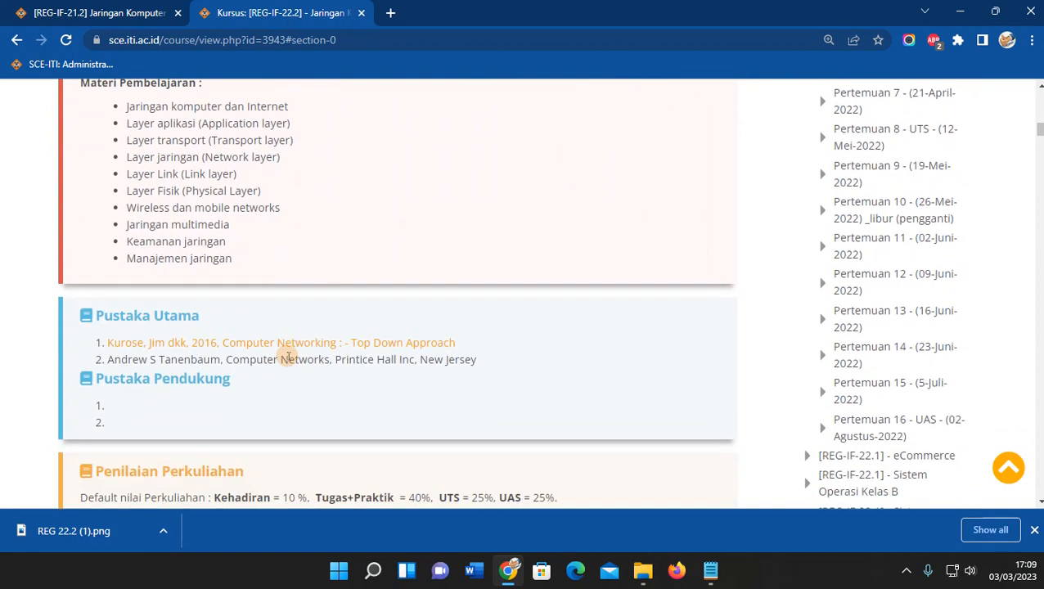
scroll(288, 356, down, 3)
scroll(286, 358, down, 1)
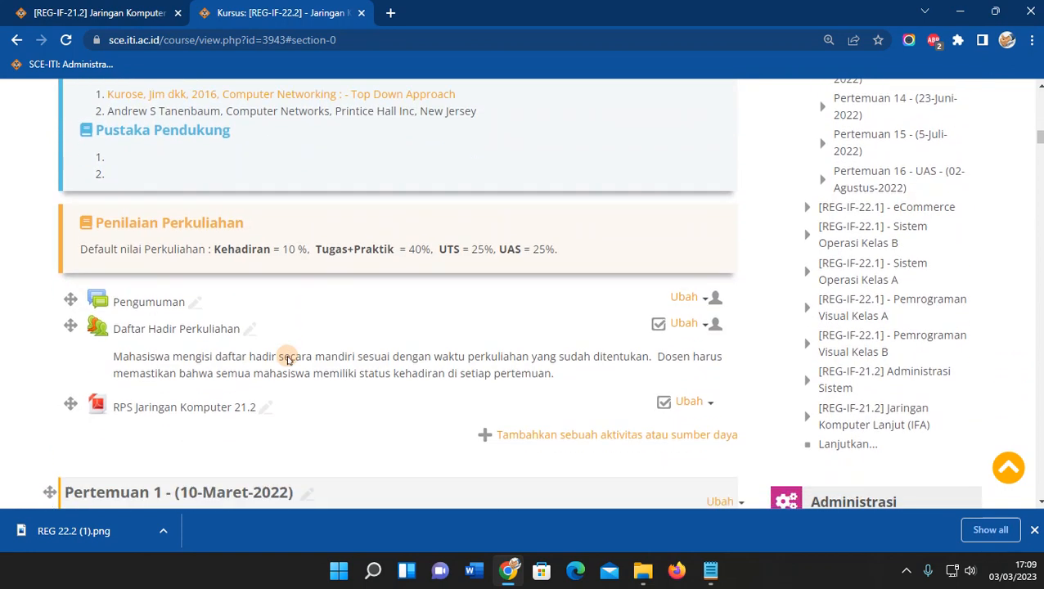
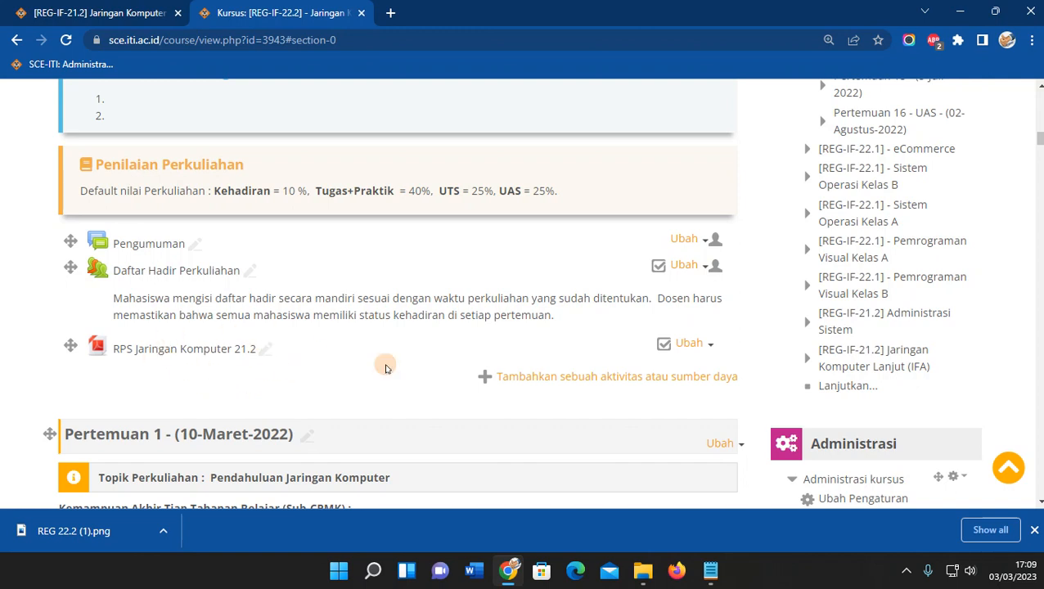
Delete the 'RPS Jaringan Komputer 21.2' file from the top section, then open Daftar Hadir Perkuliahan.
click(708, 344)
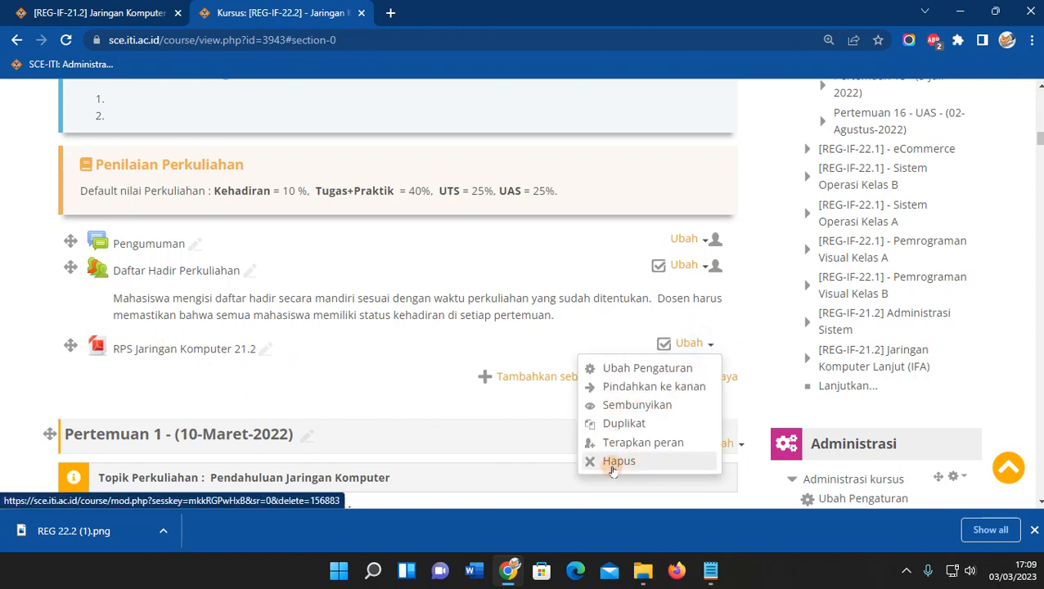
click(612, 463)
click(459, 387)
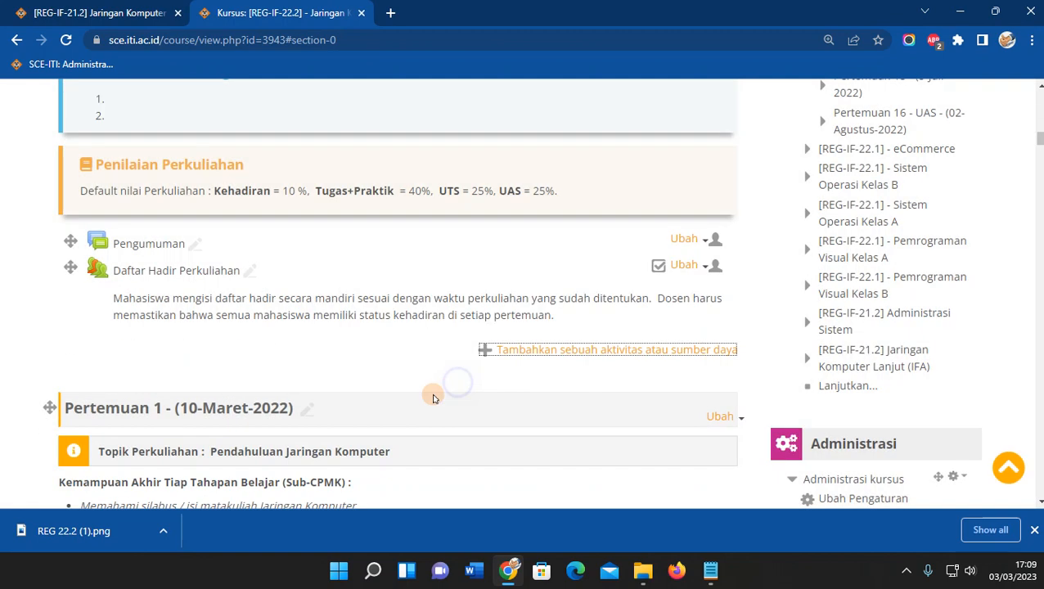
click(168, 355)
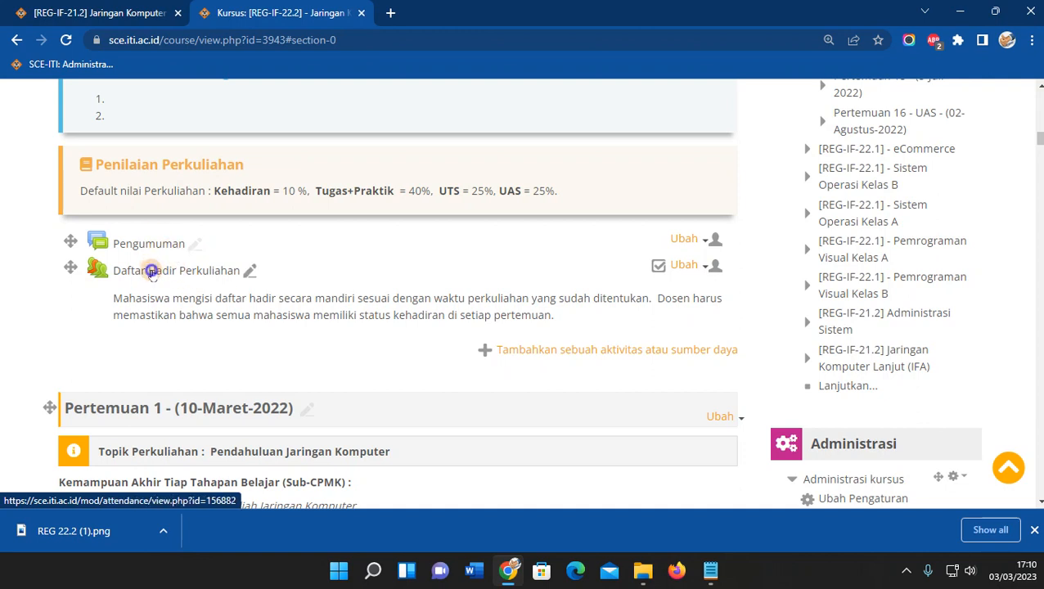
Select all attendance sessions and pick Hapus from the bulk-action dropdown.
scroll(135, 278, down, 3)
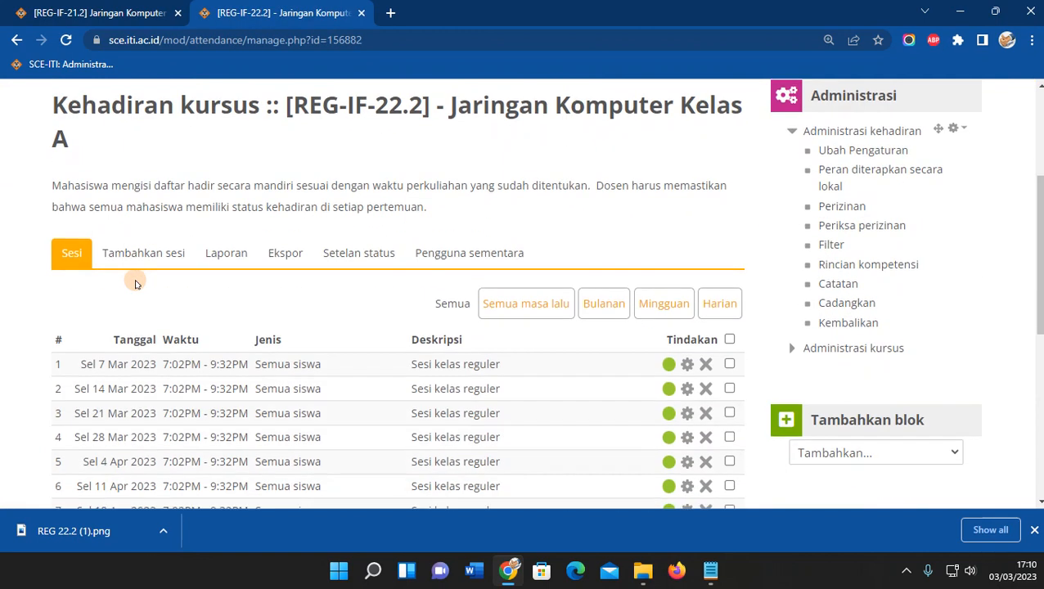
scroll(140, 279, down, 3)
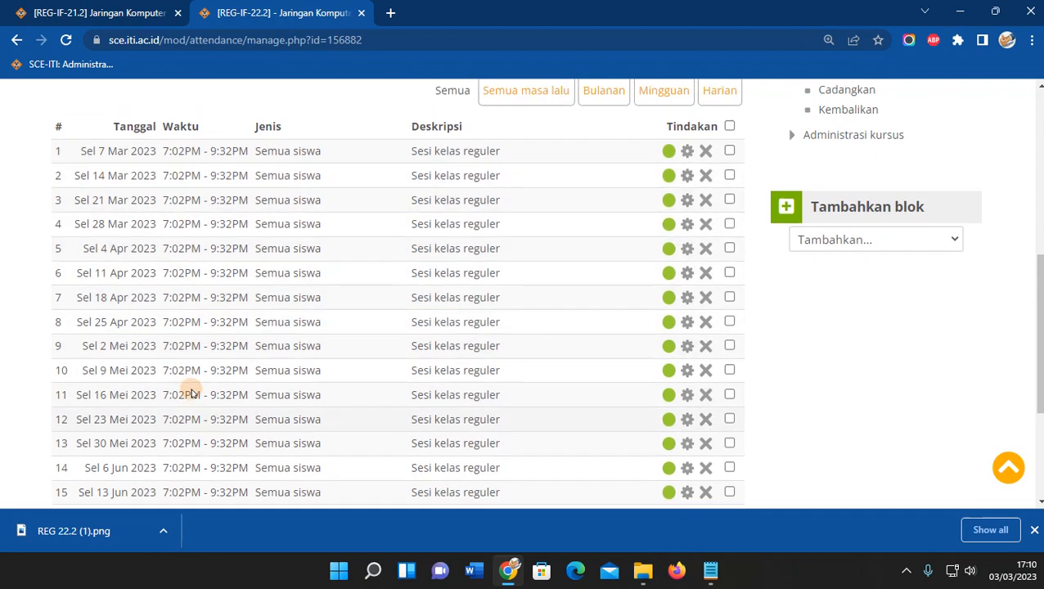
scroll(193, 393, up, 2)
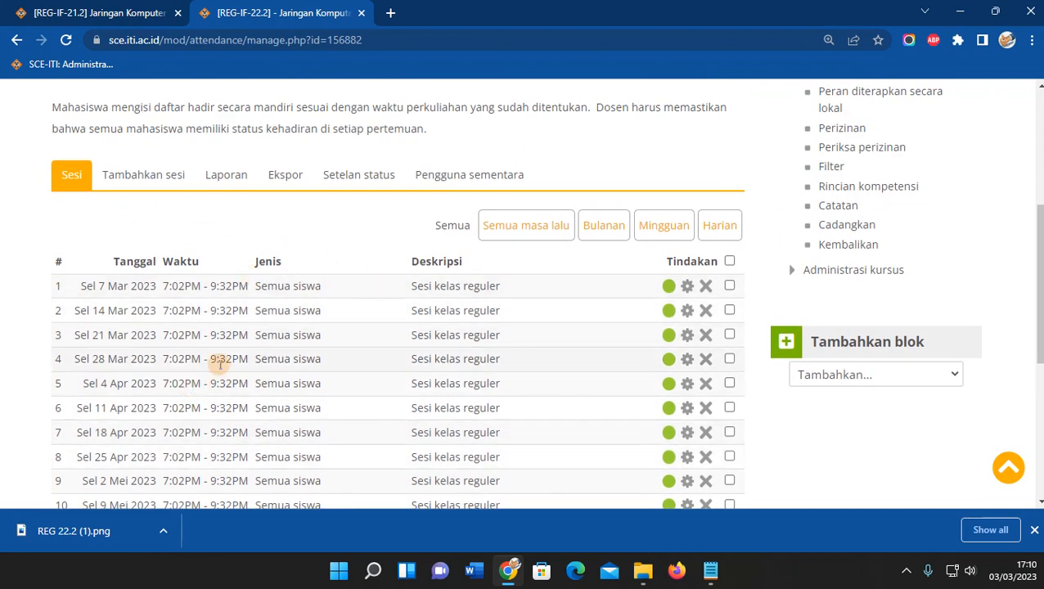
click(729, 260)
scroll(439, 401, down, 4)
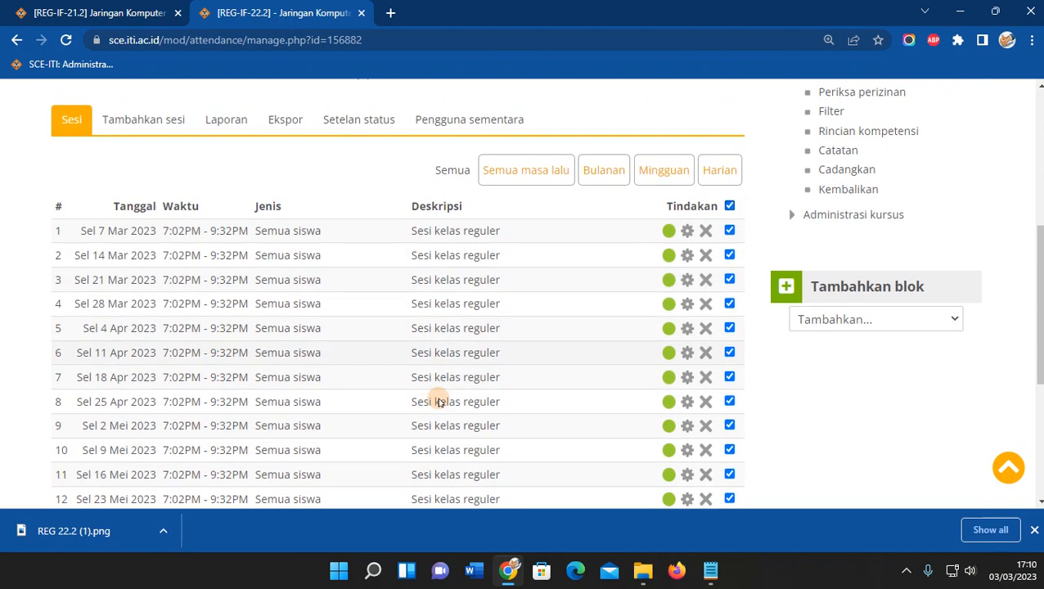
click(668, 335)
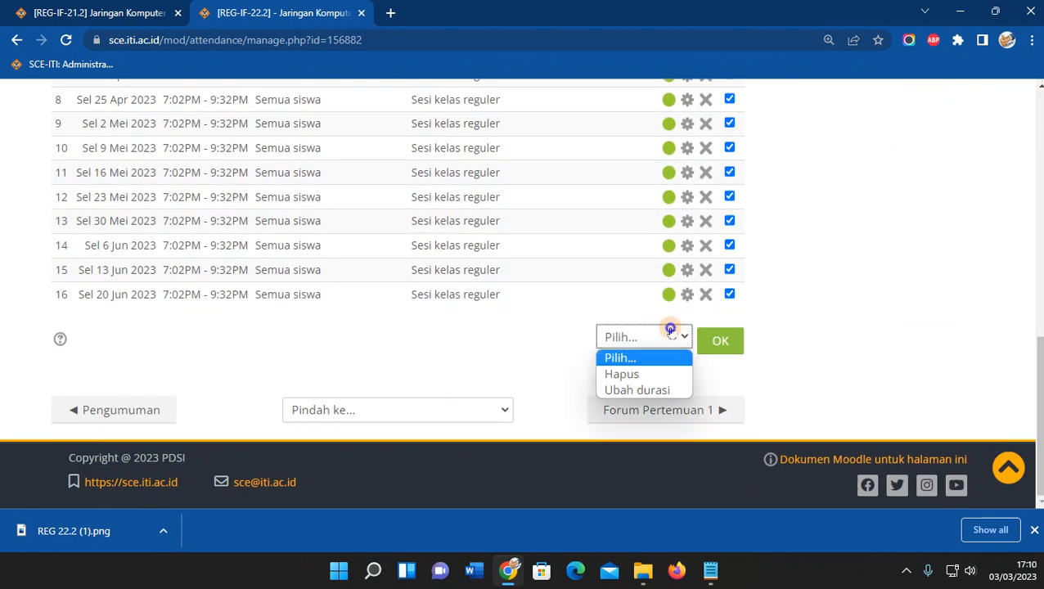
click(621, 373)
Reselect all 16 sessions, choose Hapus again and confirm the bulk deletion.
scroll(484, 358, up, 1)
scroll(484, 359, up, 7)
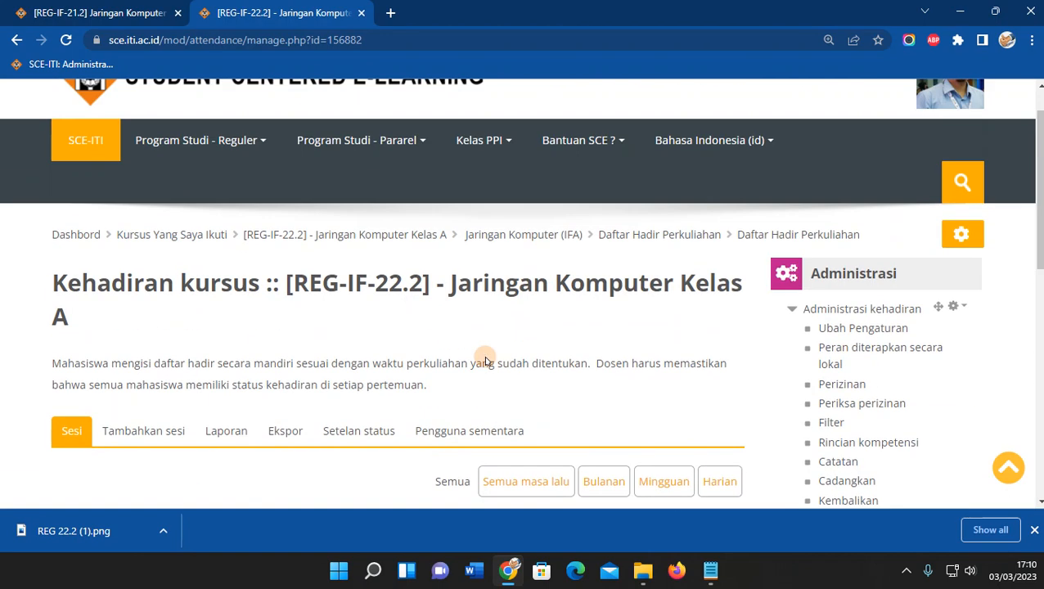
scroll(533, 354, down, 4)
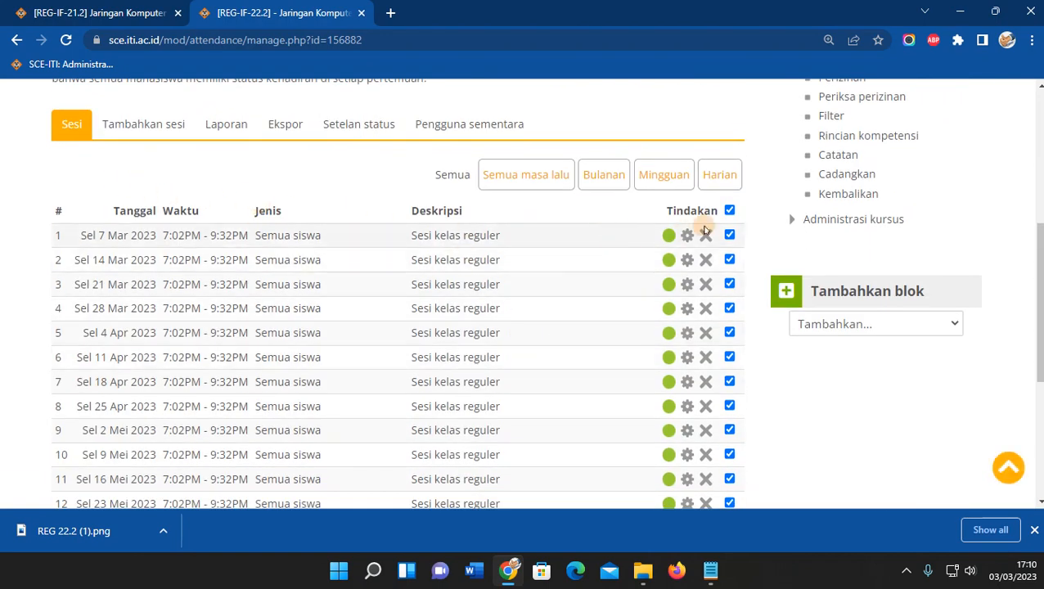
click(729, 210)
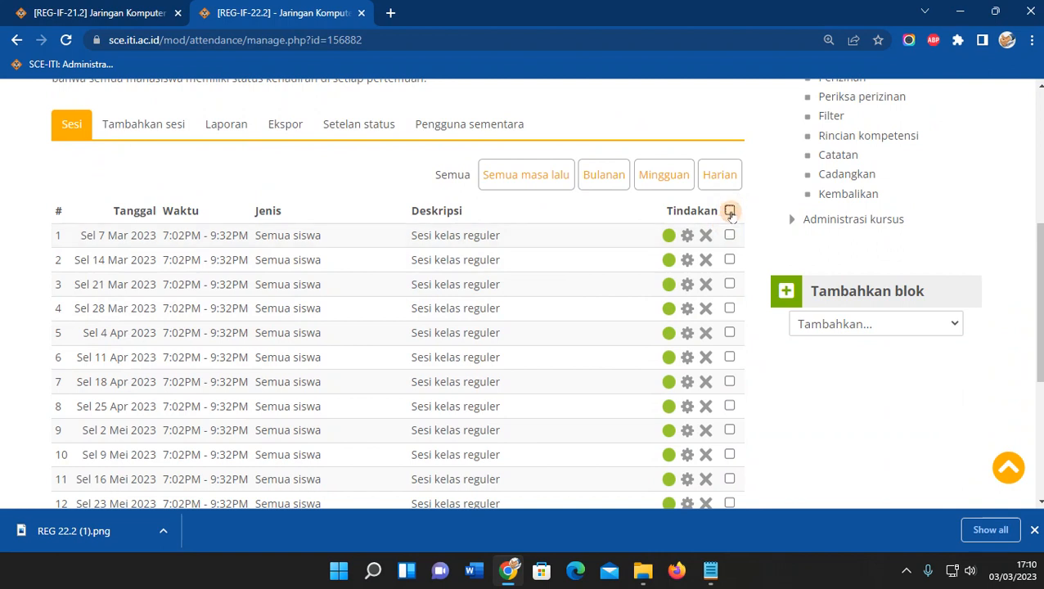
click(730, 211)
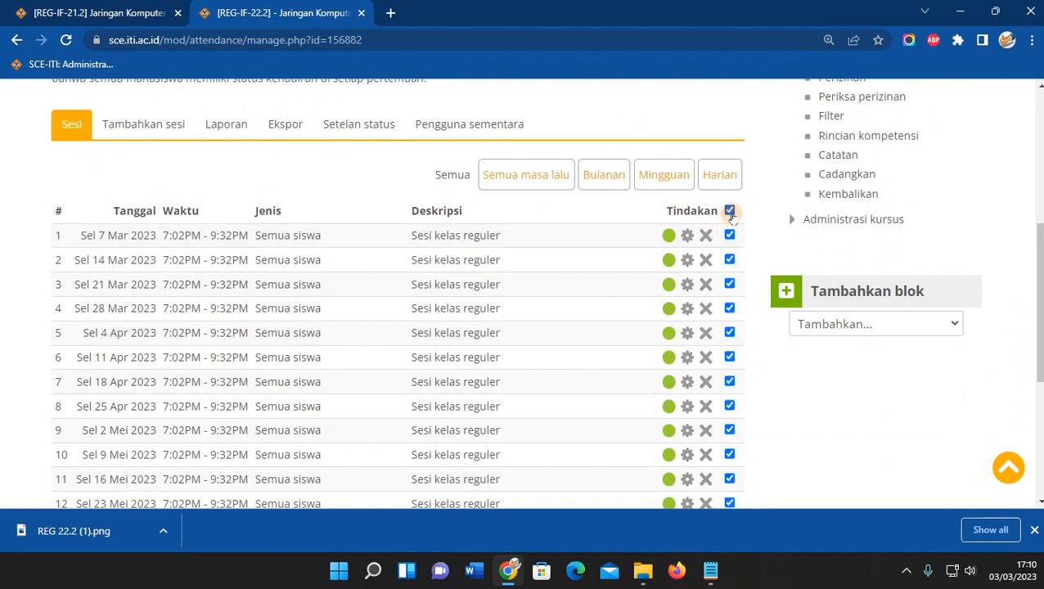
scroll(736, 352, down, 5)
click(620, 336)
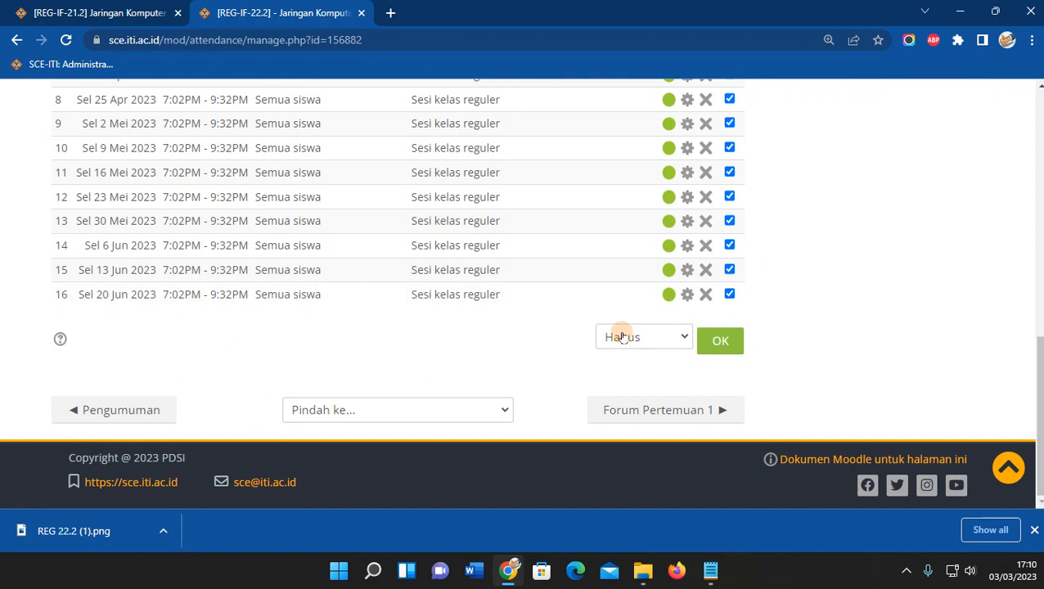
click(623, 374)
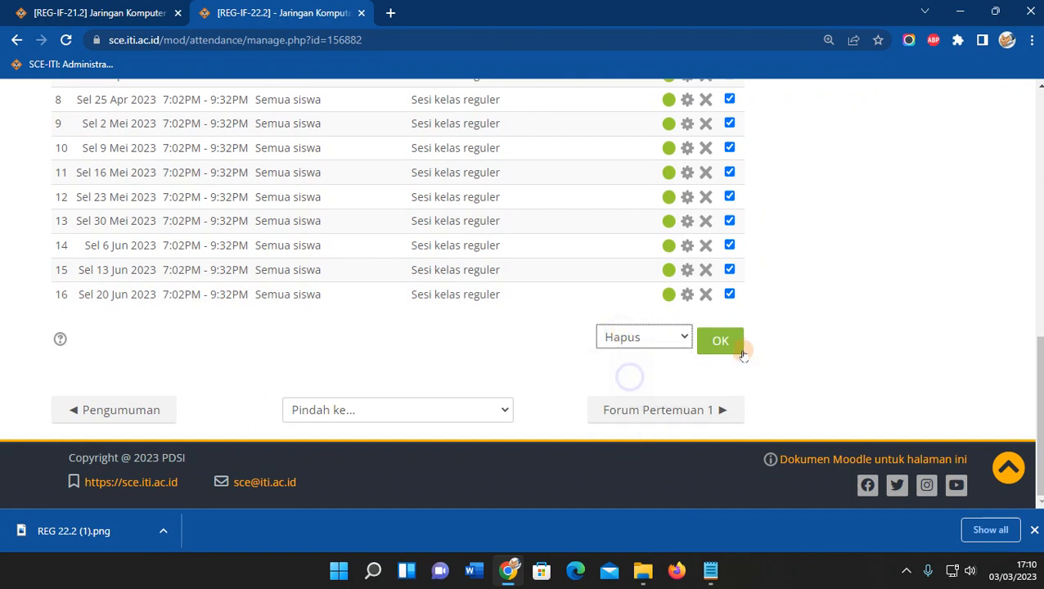
click(715, 342)
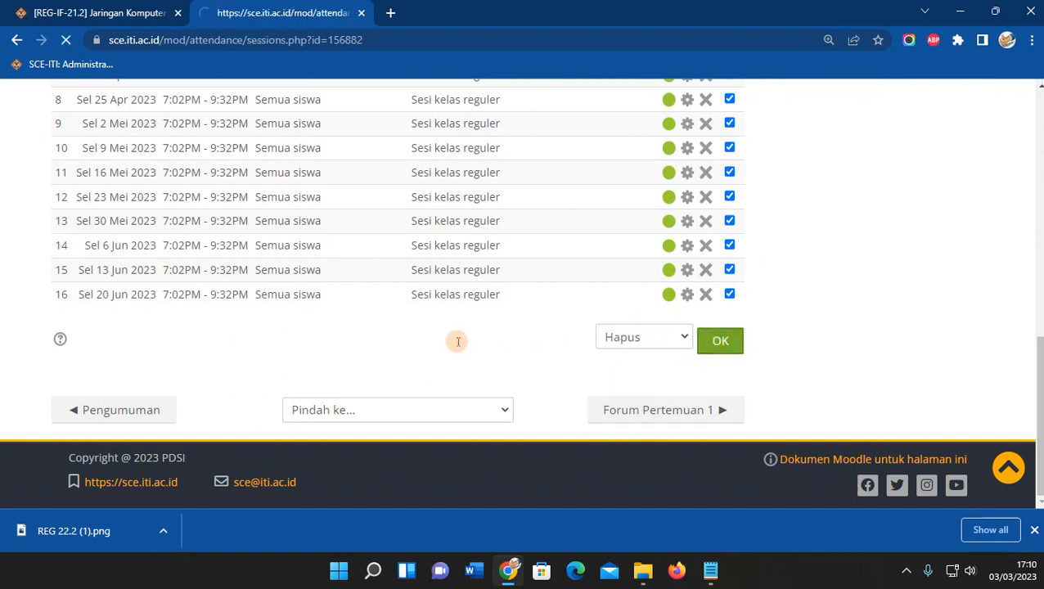
scroll(426, 335, down, 3)
scroll(402, 334, down, 10)
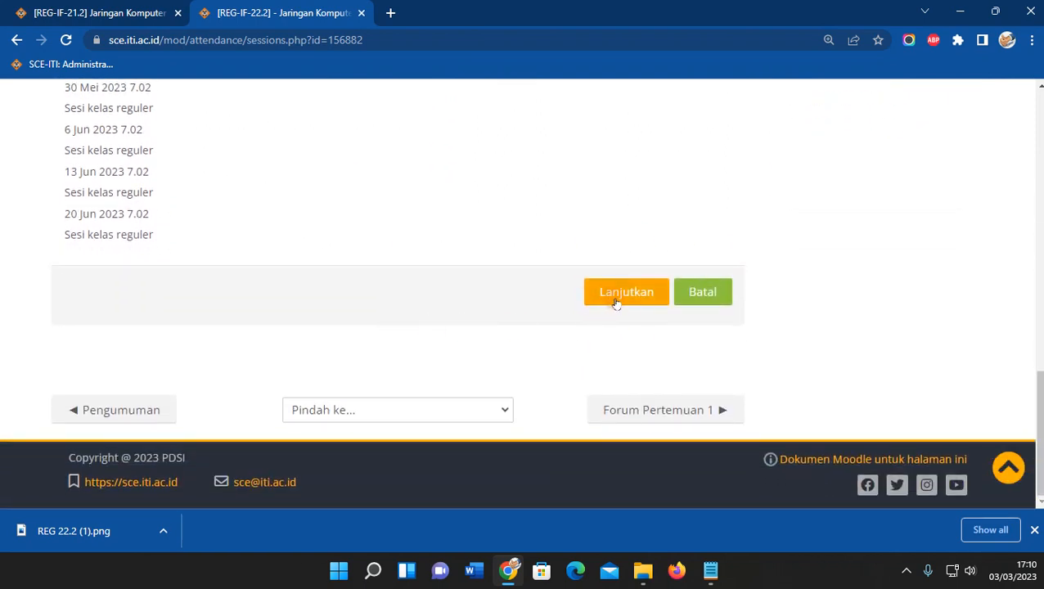
scroll(616, 302, down, 4)
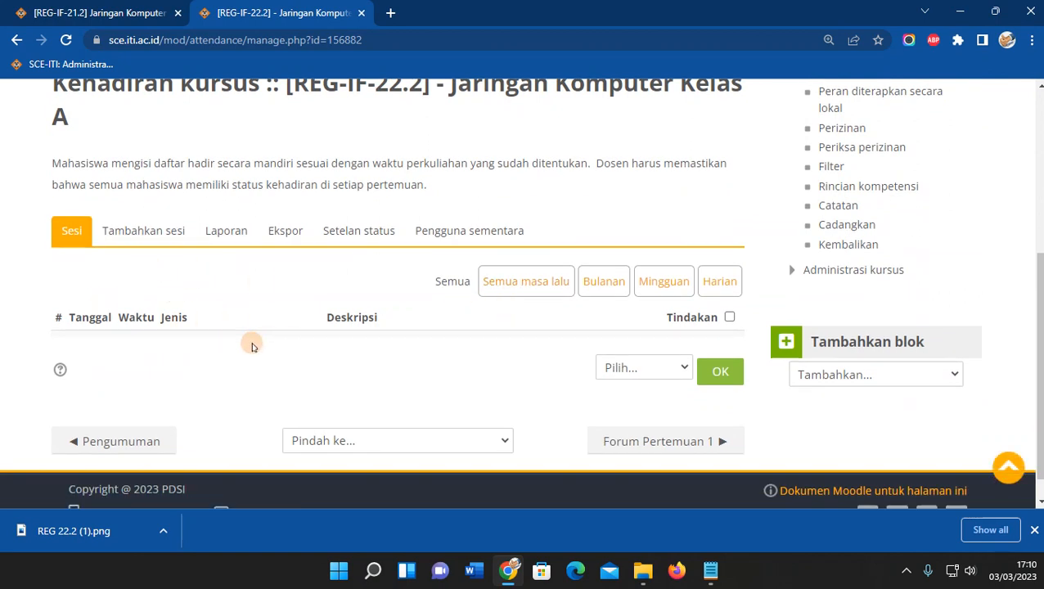
Start a new attendance session on day 8, running from 13:30 to 16:00.
click(136, 233)
scroll(118, 344, down, 5)
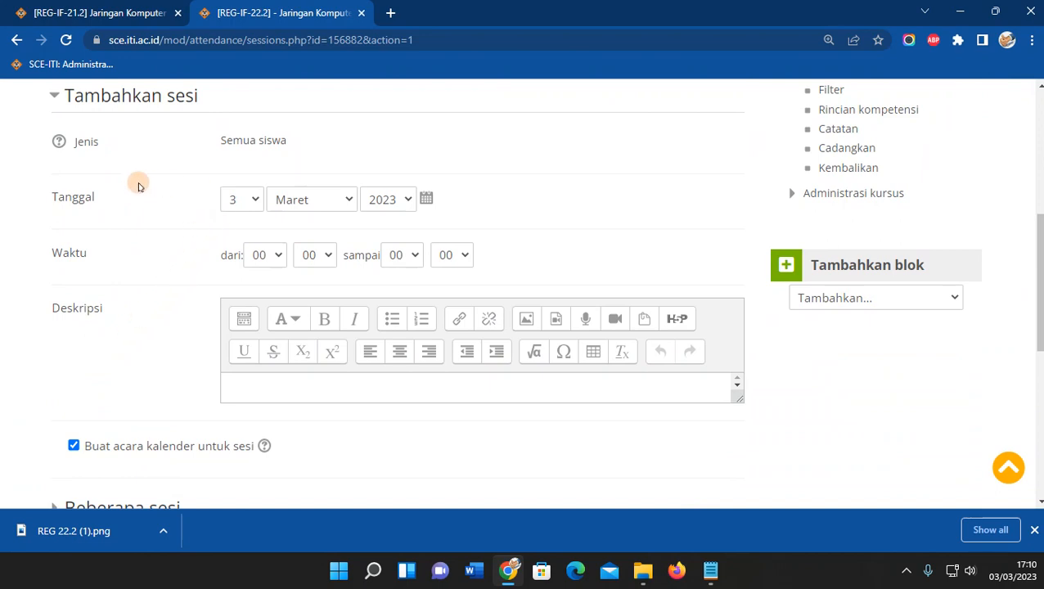
click(253, 202)
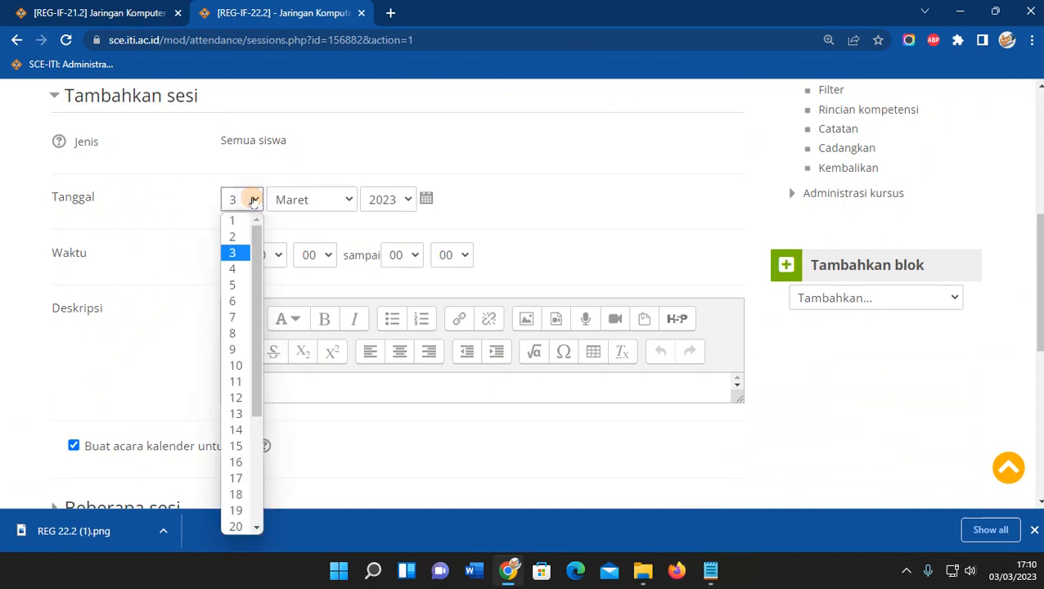
click(242, 333)
click(1012, 570)
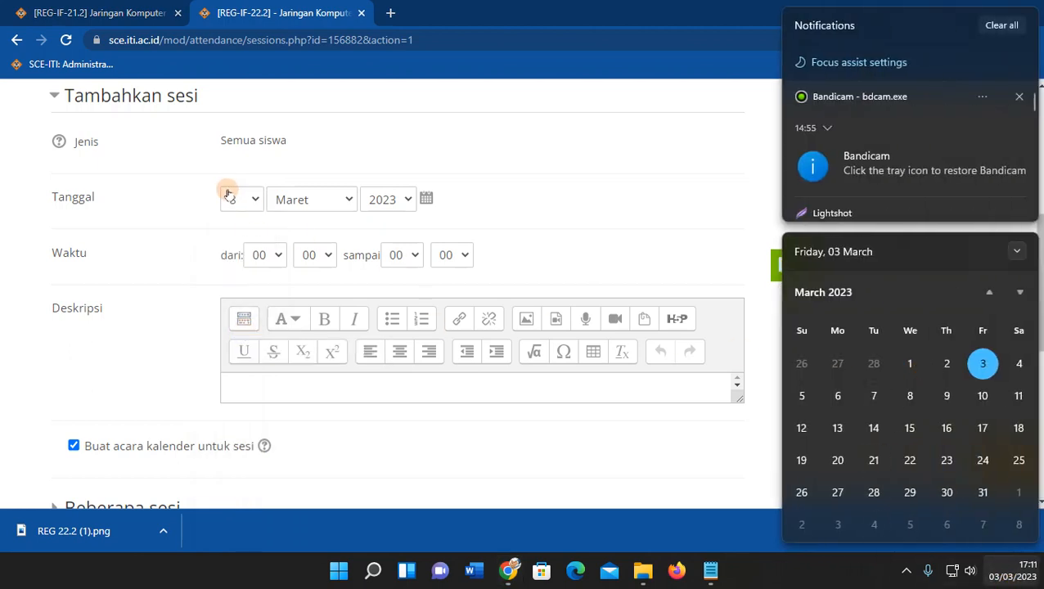
click(263, 255)
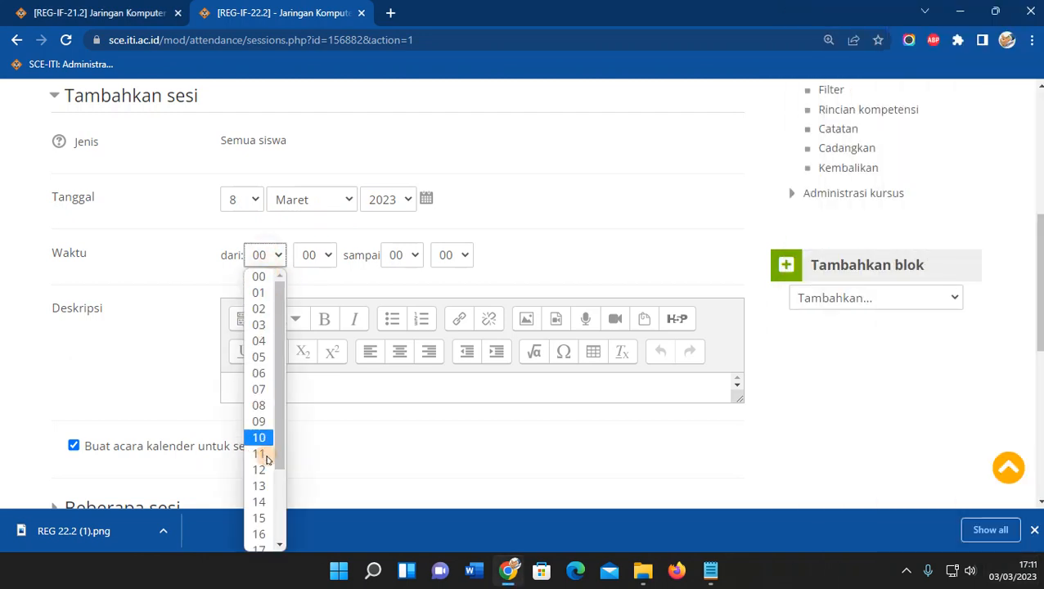
click(263, 488)
click(314, 255)
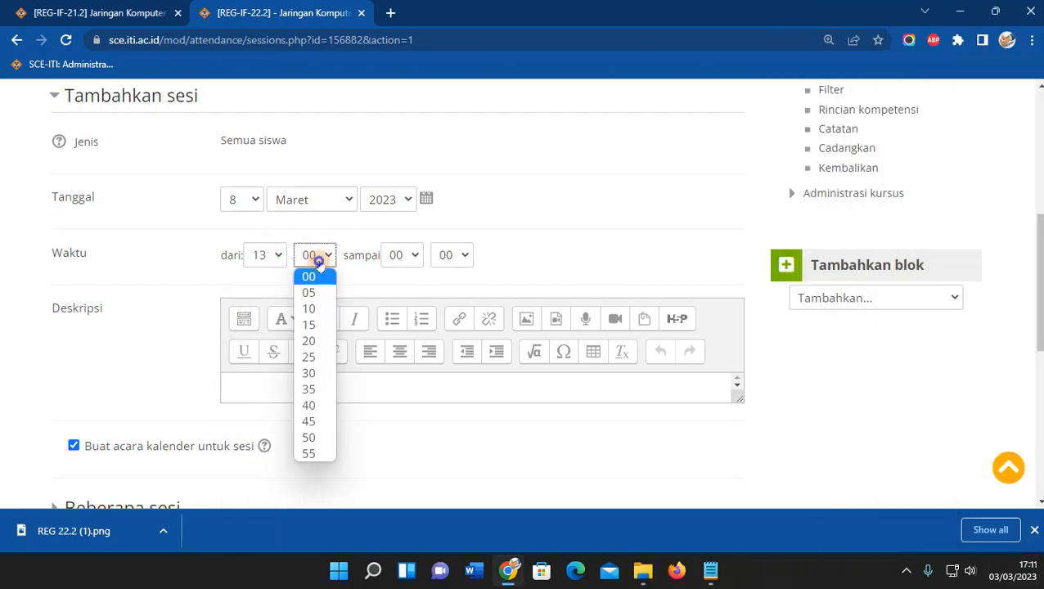
click(315, 376)
click(402, 256)
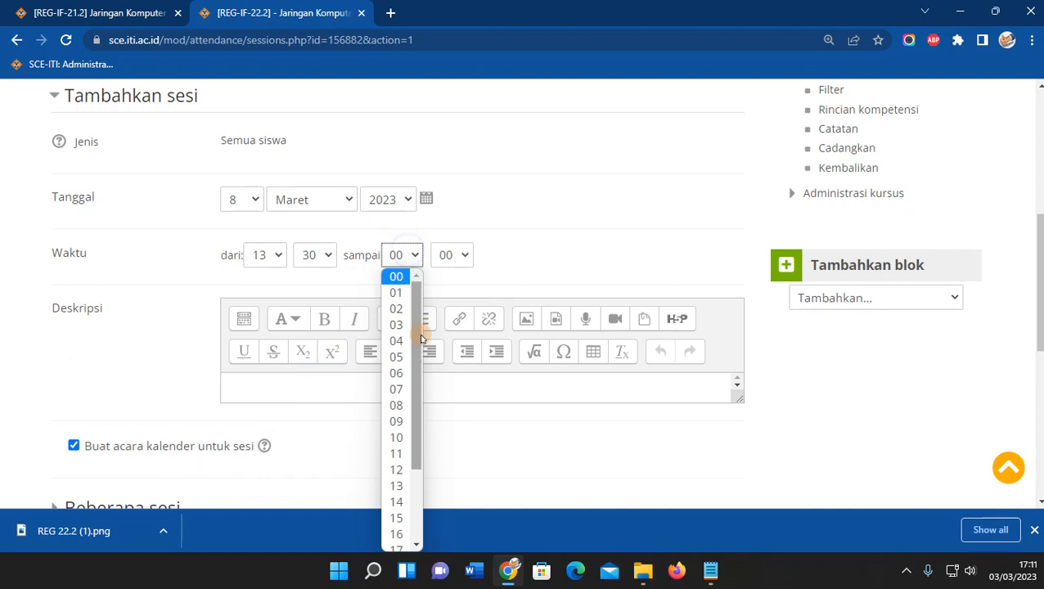
click(396, 533)
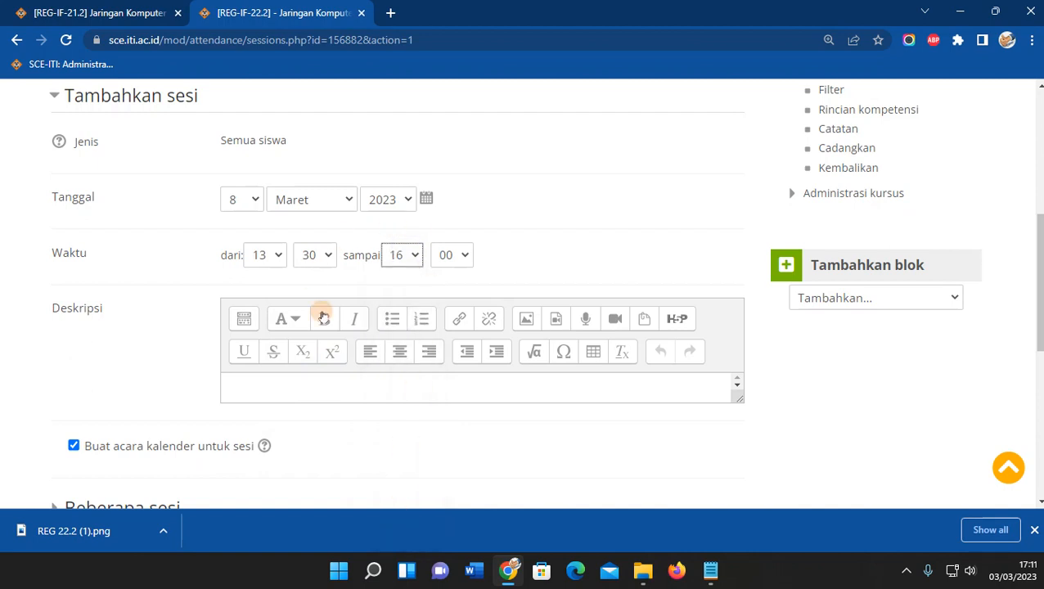
Make the session repeat every Kamis until 17 Juni 2023.
scroll(119, 341, down, 2)
scroll(122, 335, down, 2)
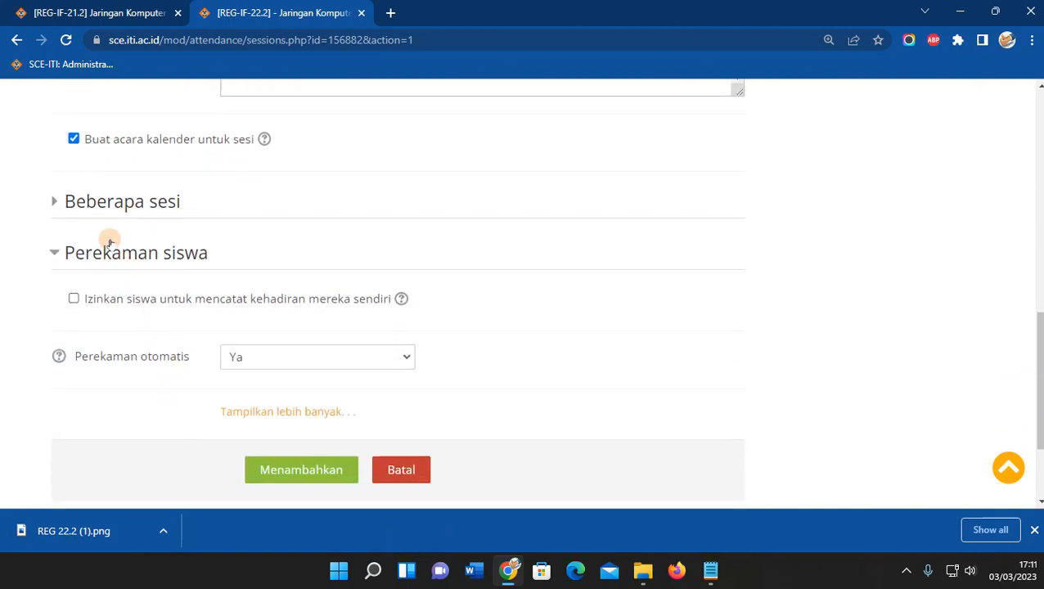
click(107, 199)
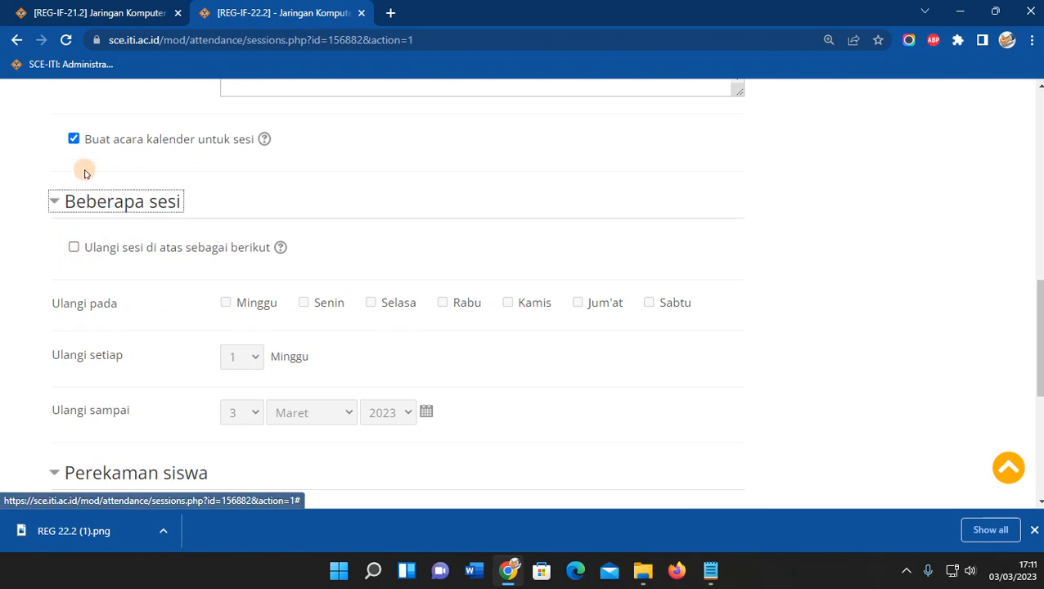
click(74, 248)
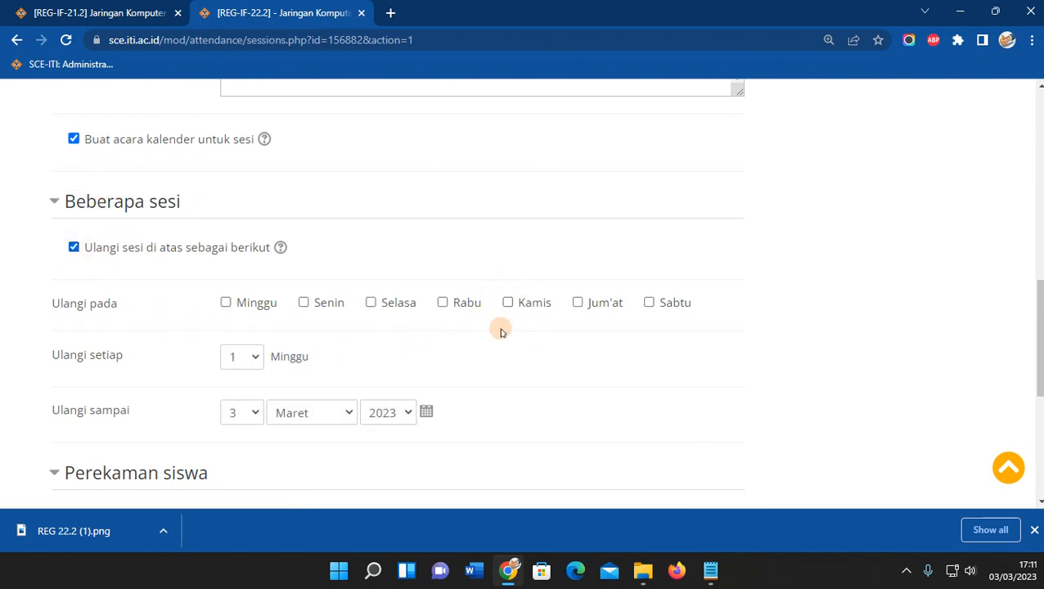
click(508, 304)
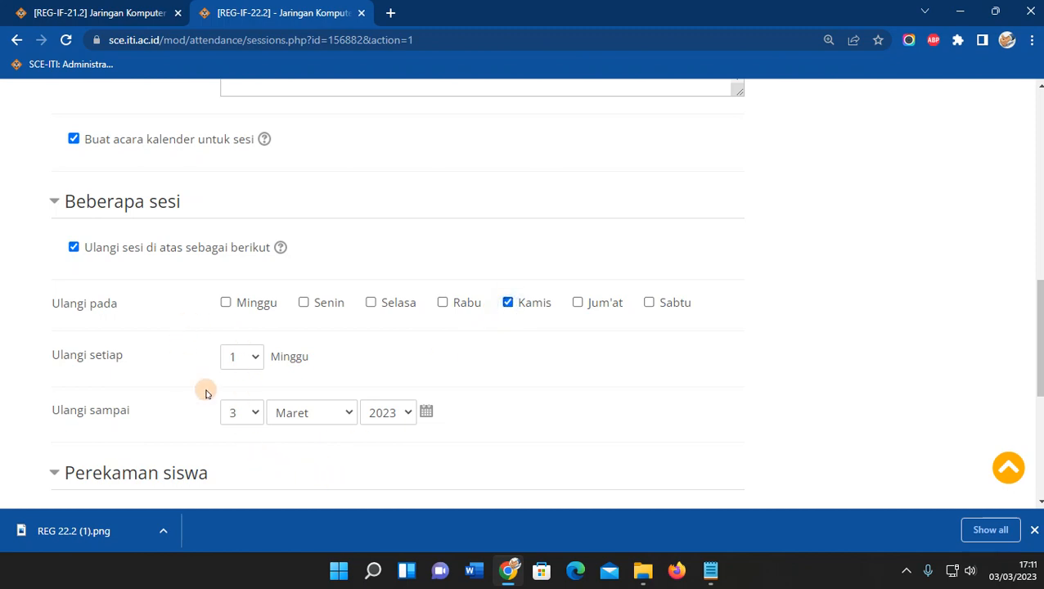
scroll(198, 362, down, 2)
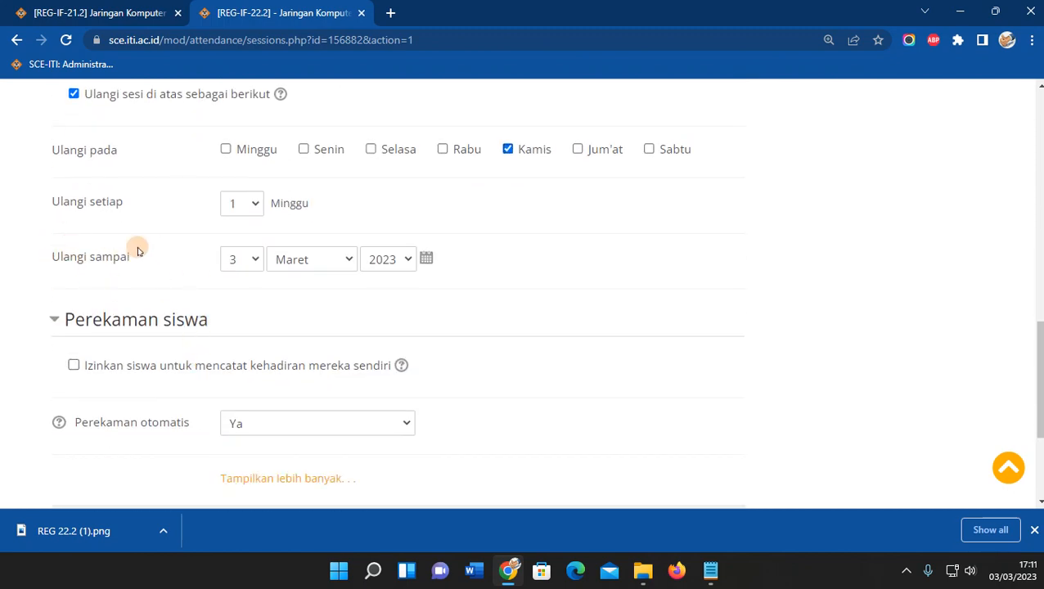
click(313, 262)
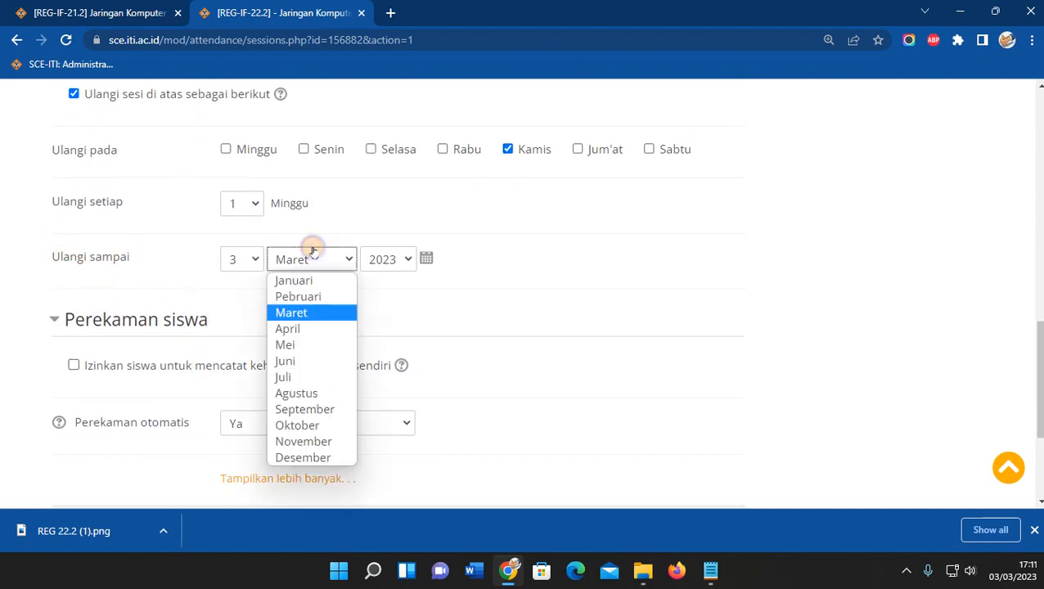
click(297, 369)
click(241, 259)
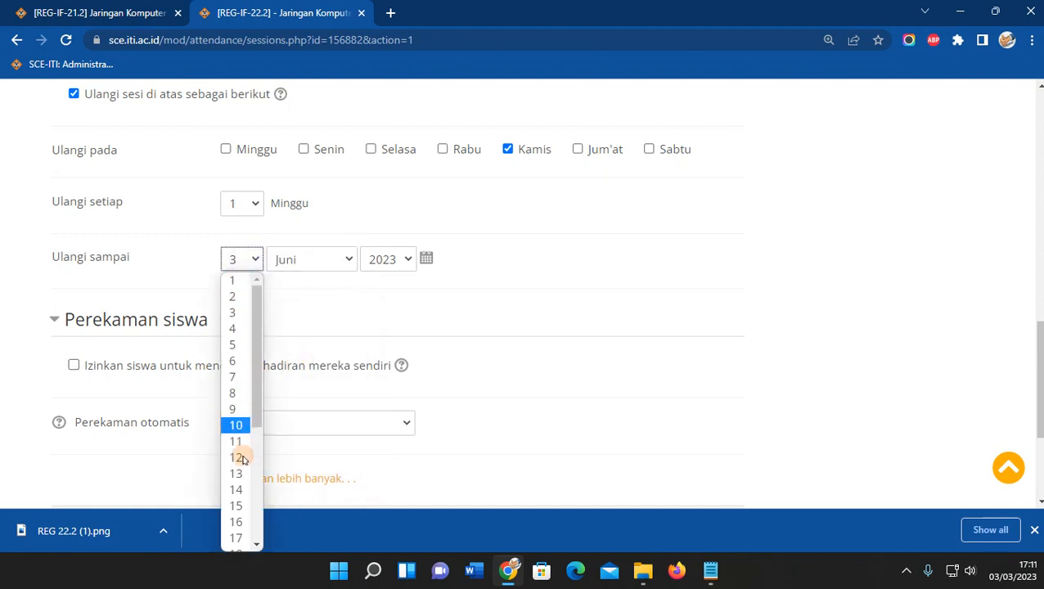
click(239, 537)
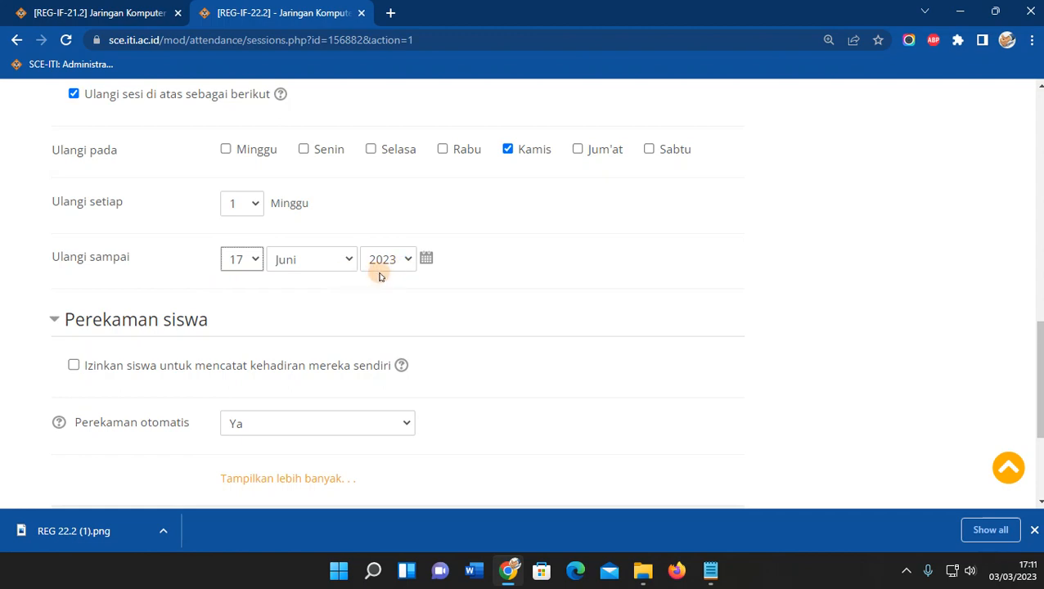
Allow students to record their own attendance and create the repeating sessions with Menambahkan.
click(74, 368)
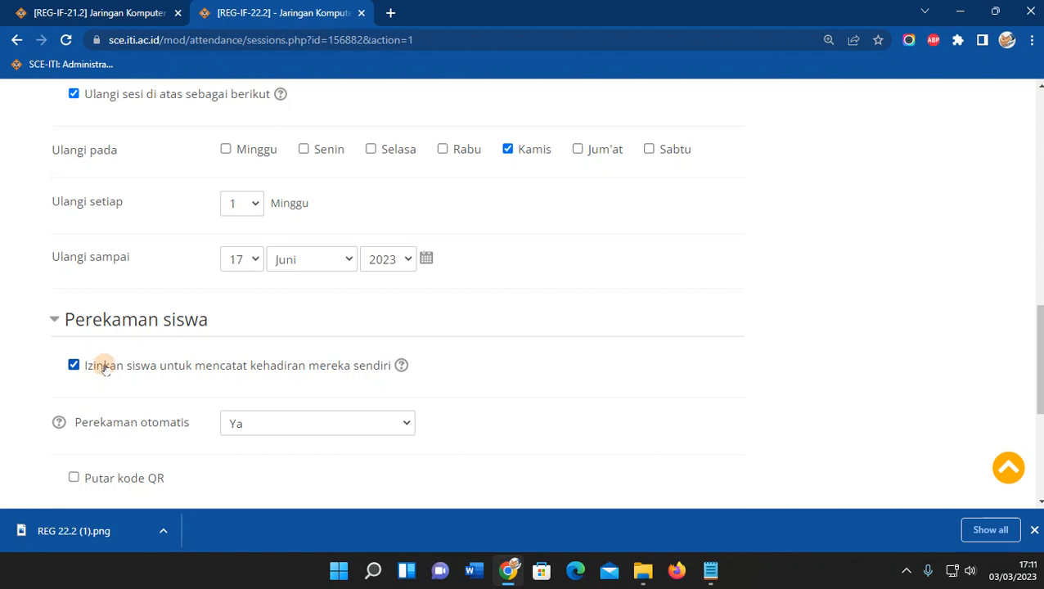
scroll(166, 396, down, 3)
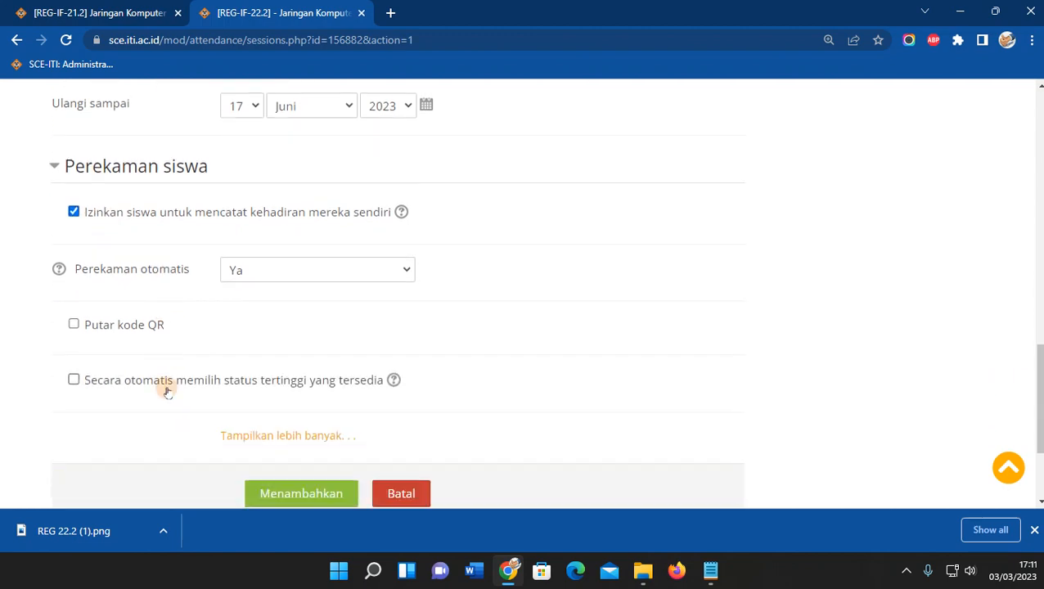
scroll(338, 278, up, 8)
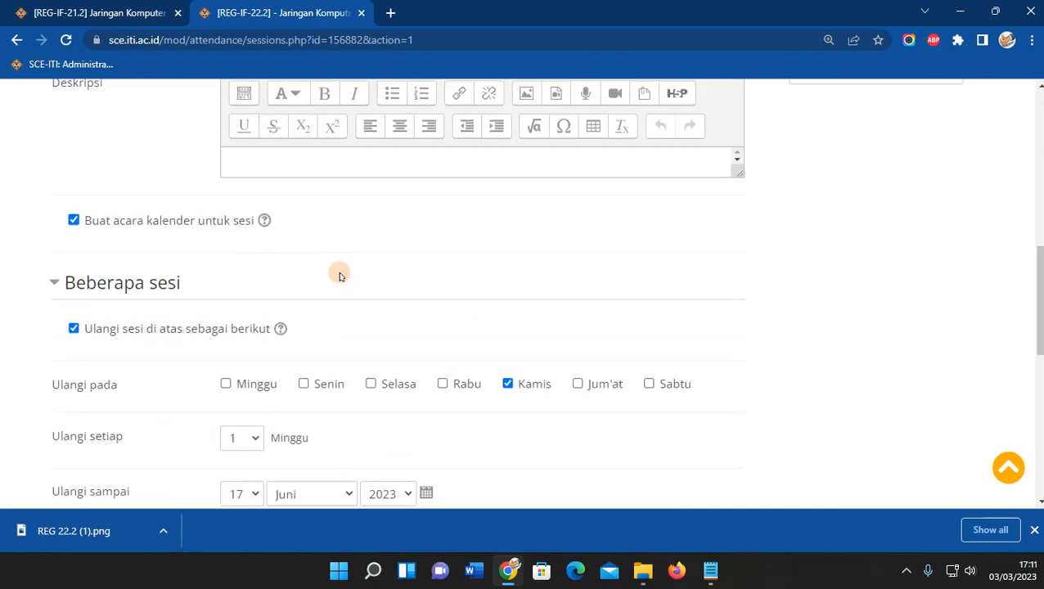
scroll(342, 274, down, 10)
scroll(342, 273, down, 2)
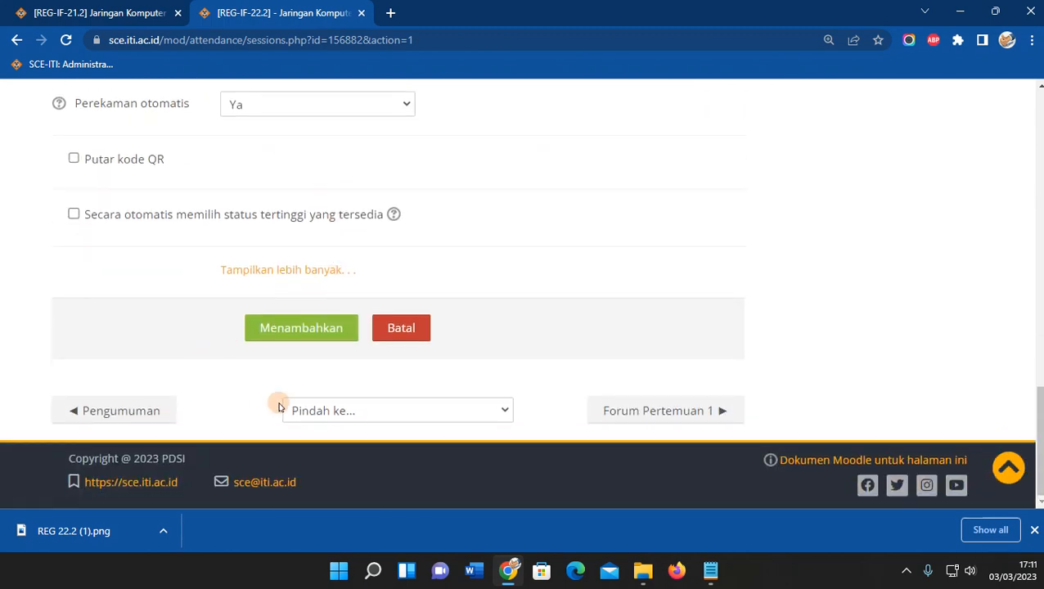
click(303, 337)
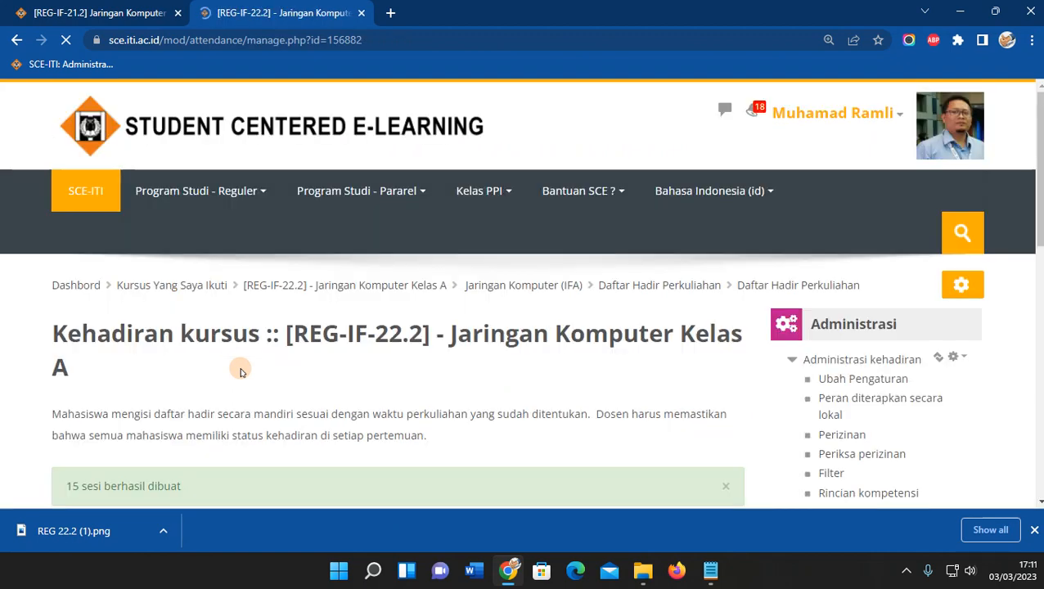
Use the X icon on row 7 (Kam 20 Apr 2023) to reach its delete confirmation.
scroll(205, 230, down, 7)
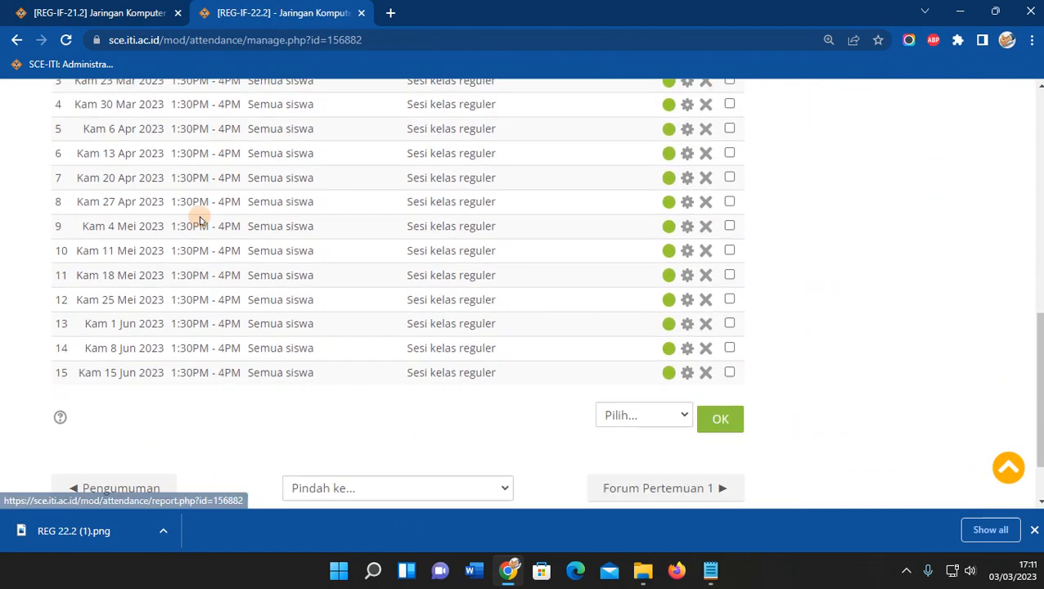
scroll(169, 336, up, 3)
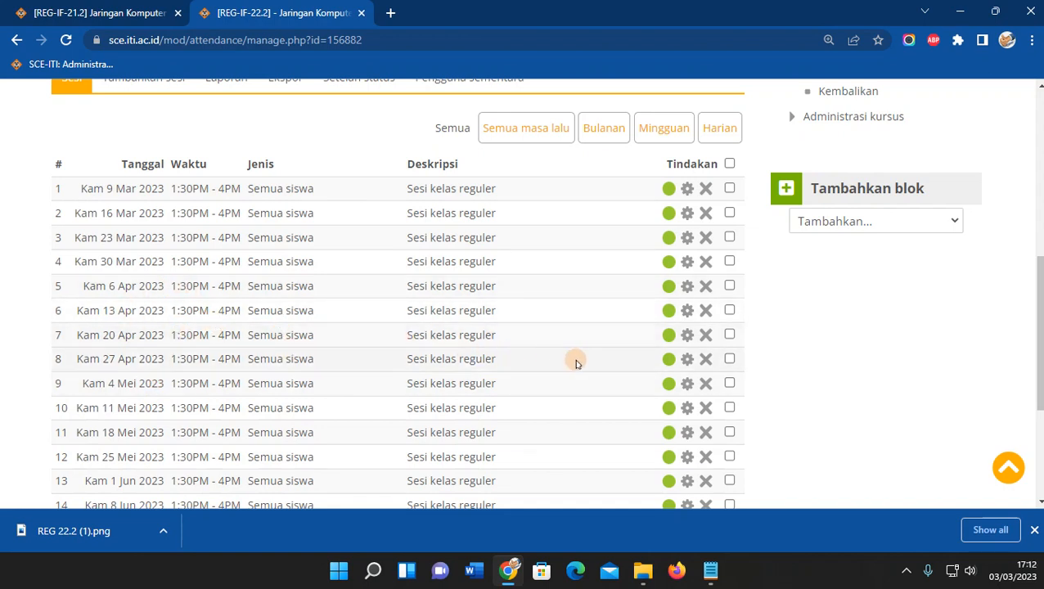
click(705, 336)
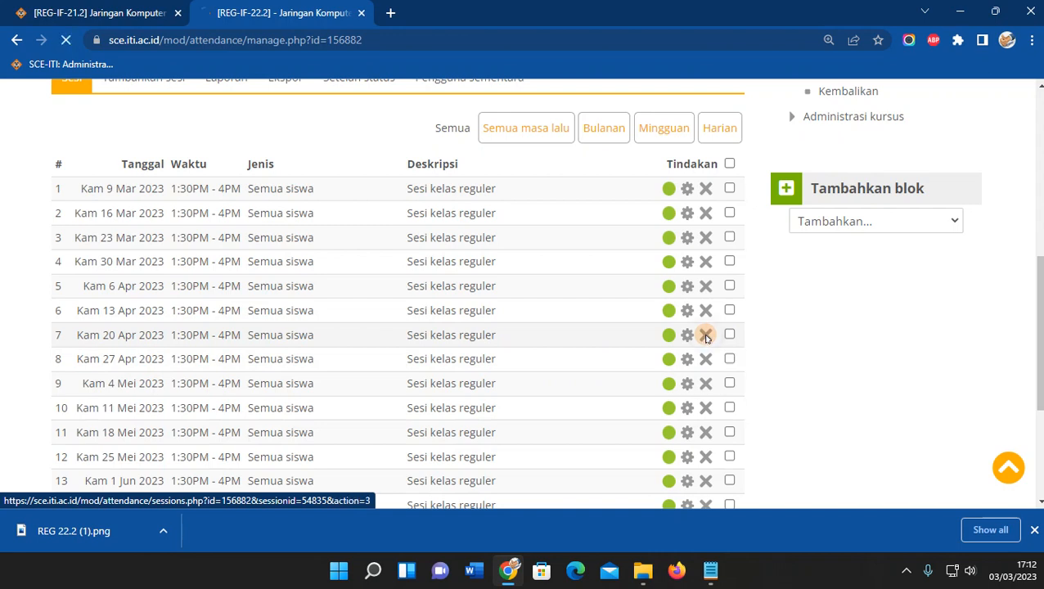
scroll(448, 335, down, 4)
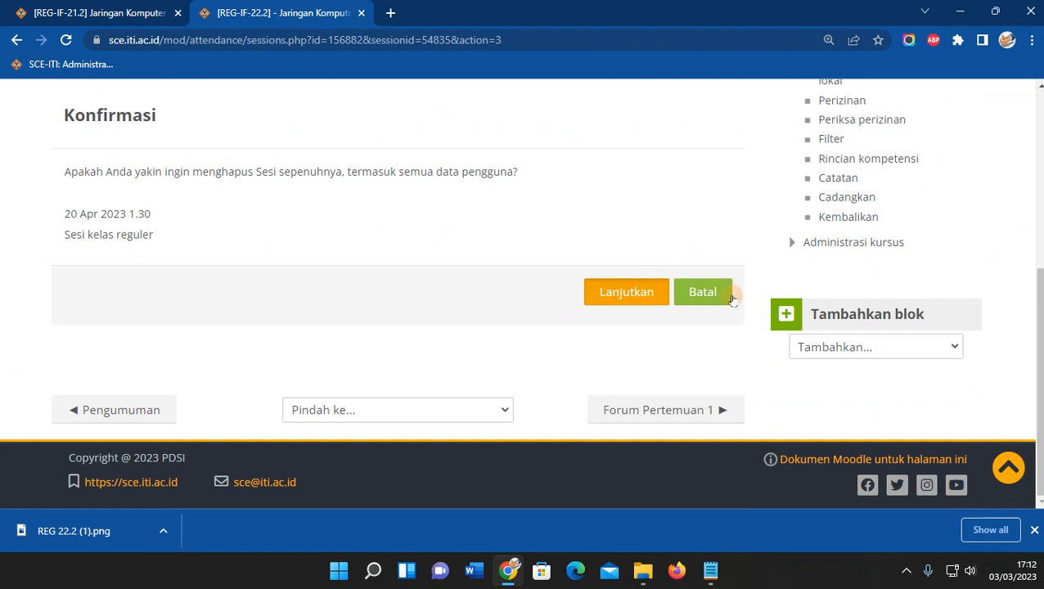
Cancel the deletion and open the 20 Apr 2023 session's edit form instead.
click(710, 294)
scroll(335, 303, down, 1)
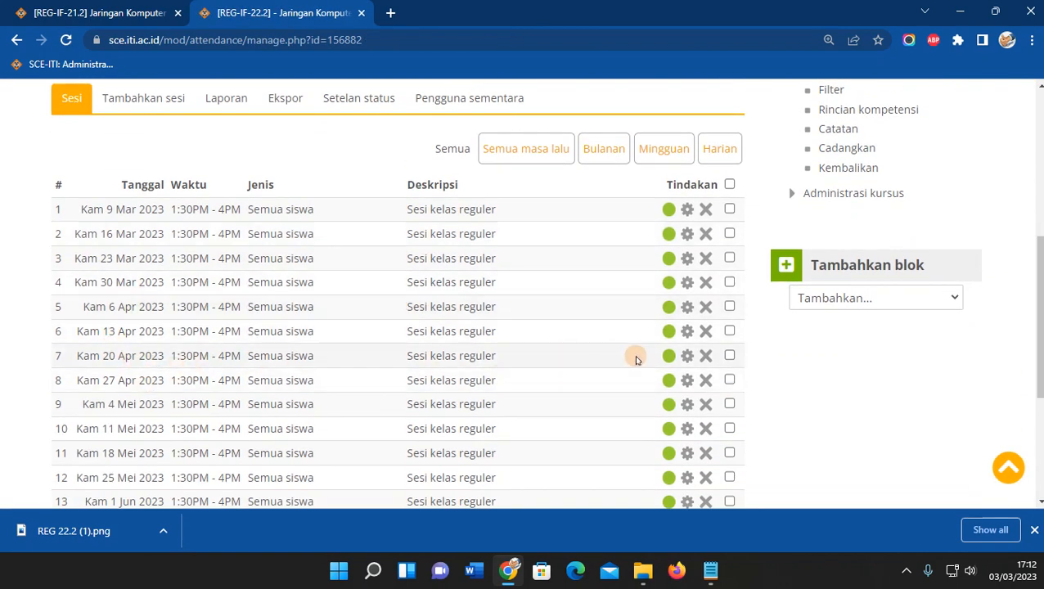
click(684, 358)
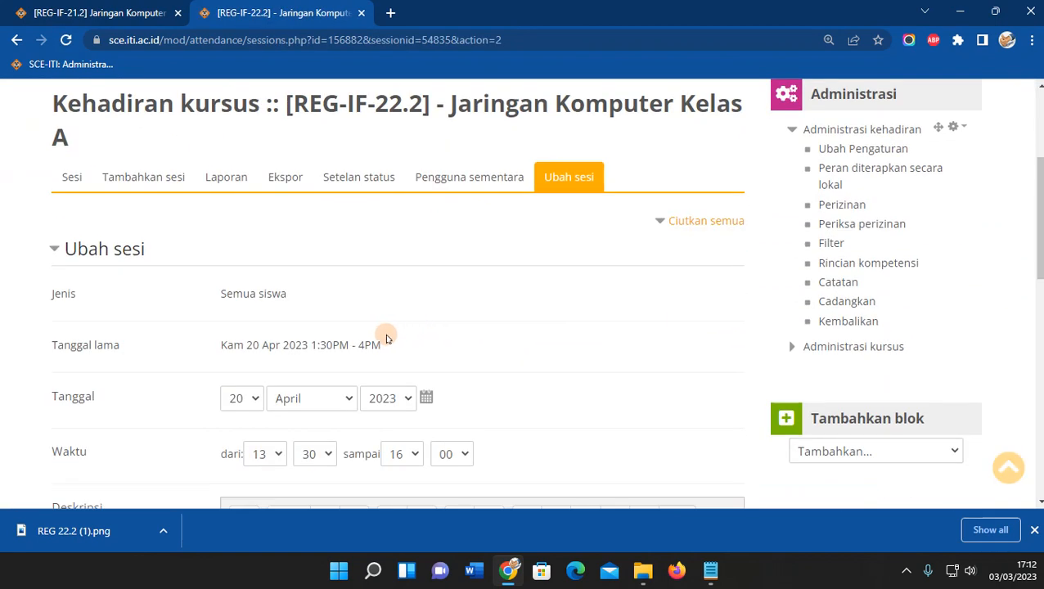
scroll(386, 338, down, 2)
Keep the session day at 20 and discard the edit with Batal, returning to the sessions list.
click(242, 245)
scroll(246, 368, up, 1)
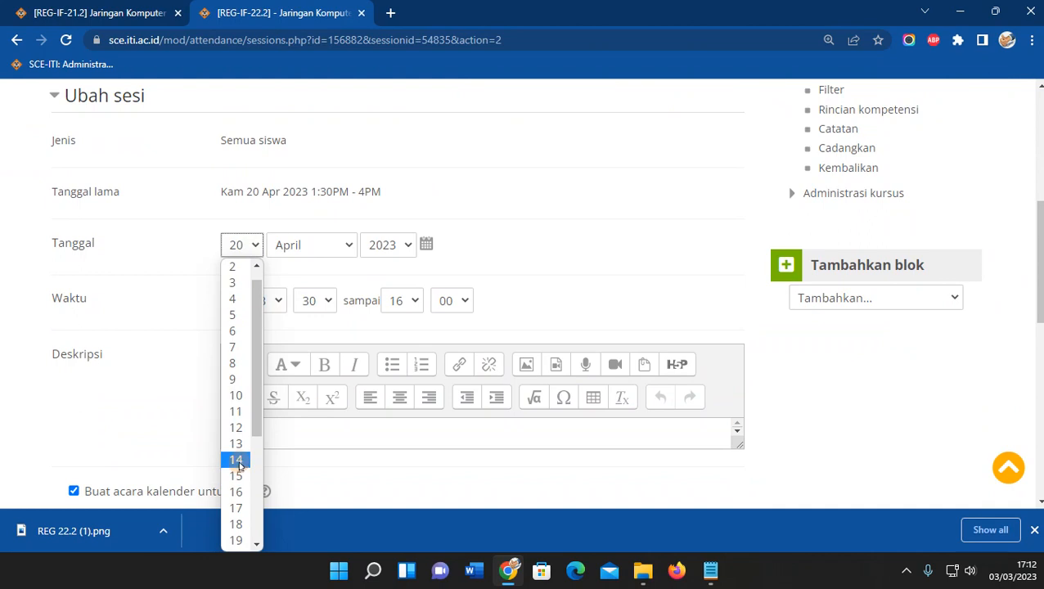
scroll(237, 462, down, 3)
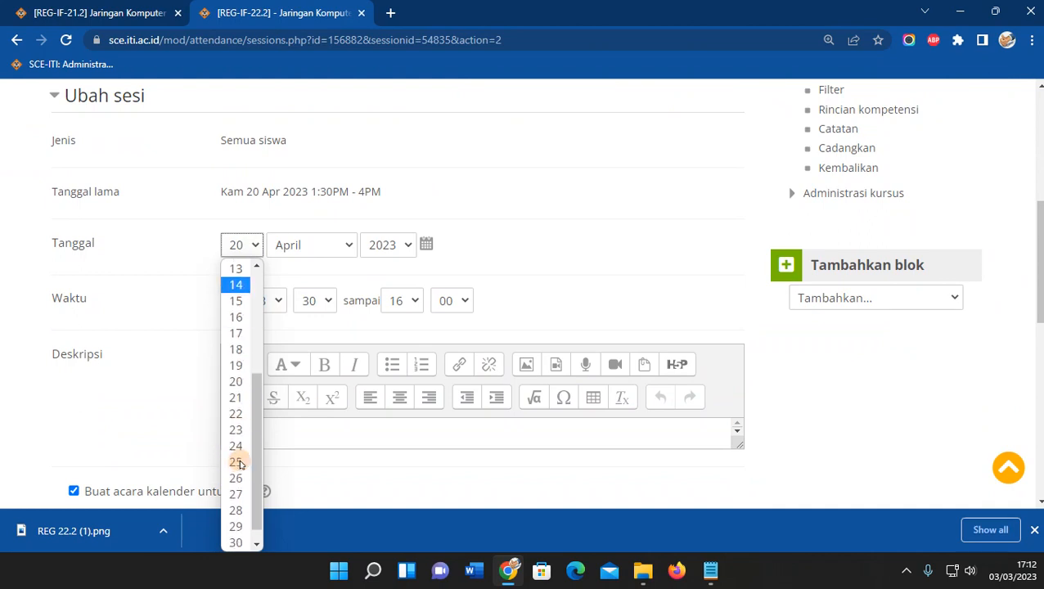
click(630, 221)
scroll(624, 219, down, 7)
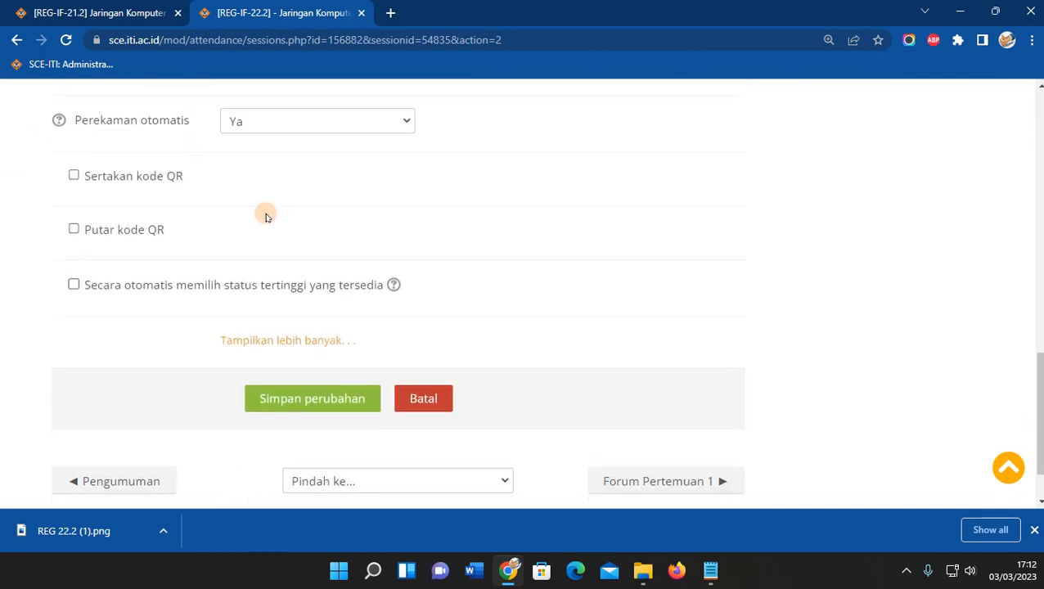
scroll(258, 253, up, 1)
click(424, 485)
scroll(553, 406, down, 5)
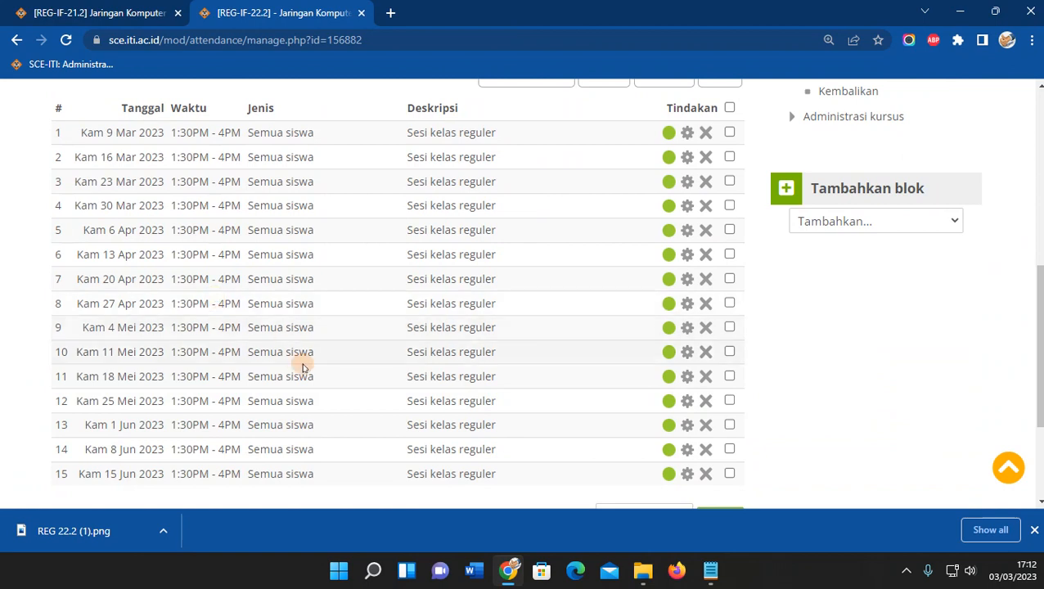
Go to the Jaringan Komputer Kelas A course page and start renaming 'Pertemuan 1 - (10-Maret-2022)'.
scroll(303, 365, down, 3)
scroll(388, 327, up, 2)
scroll(388, 327, up, 1)
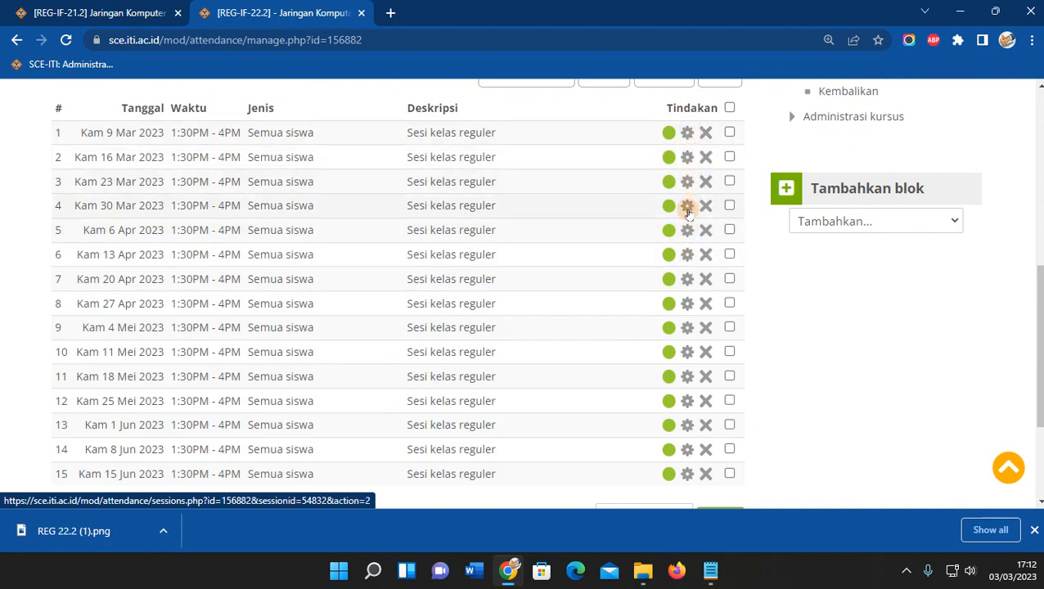
scroll(441, 350, up, 4)
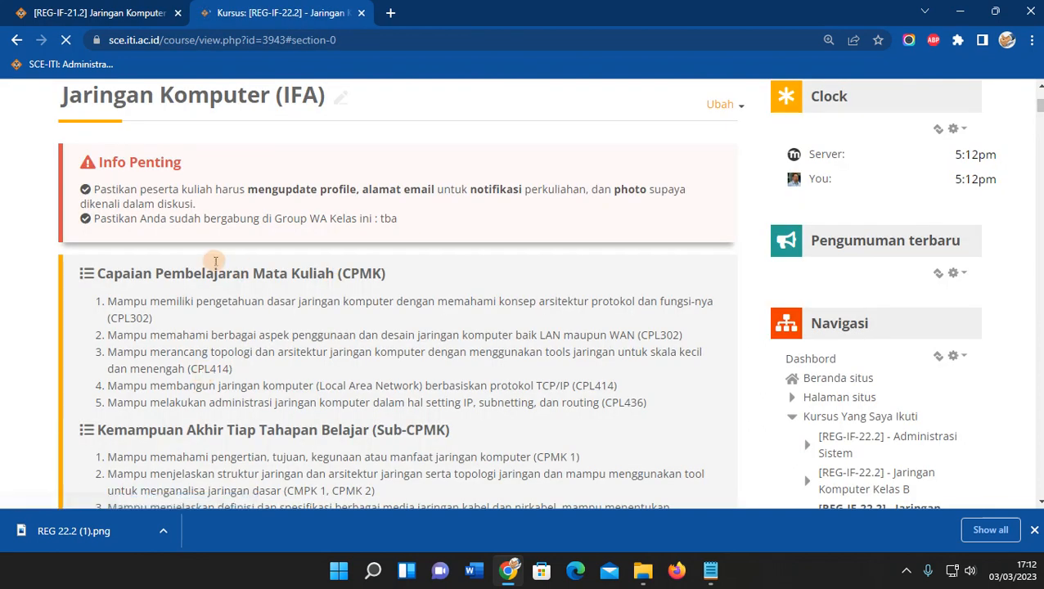
scroll(212, 266, up, 2)
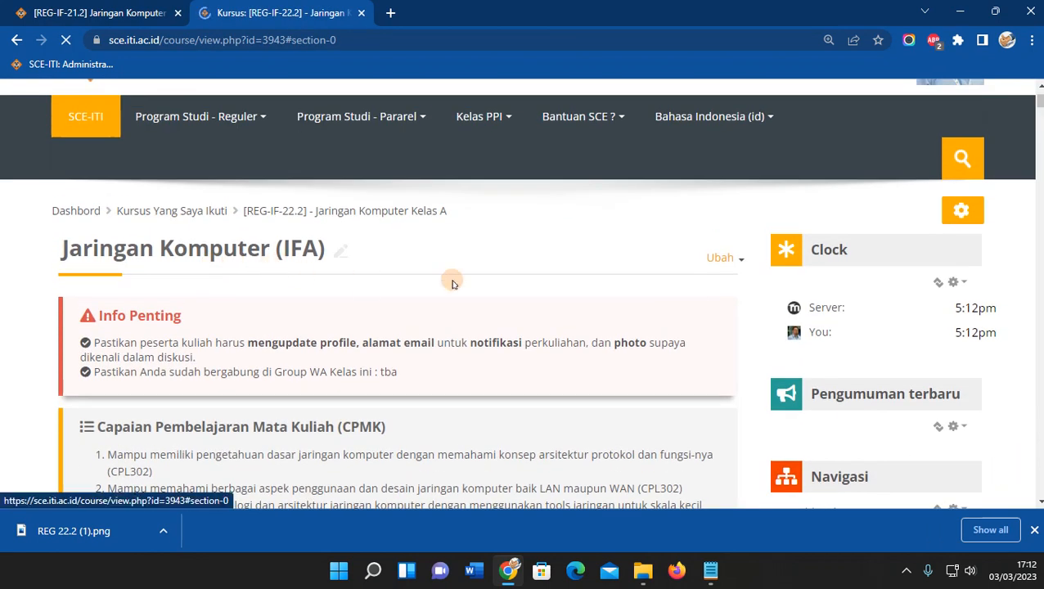
scroll(454, 284, down, 1)
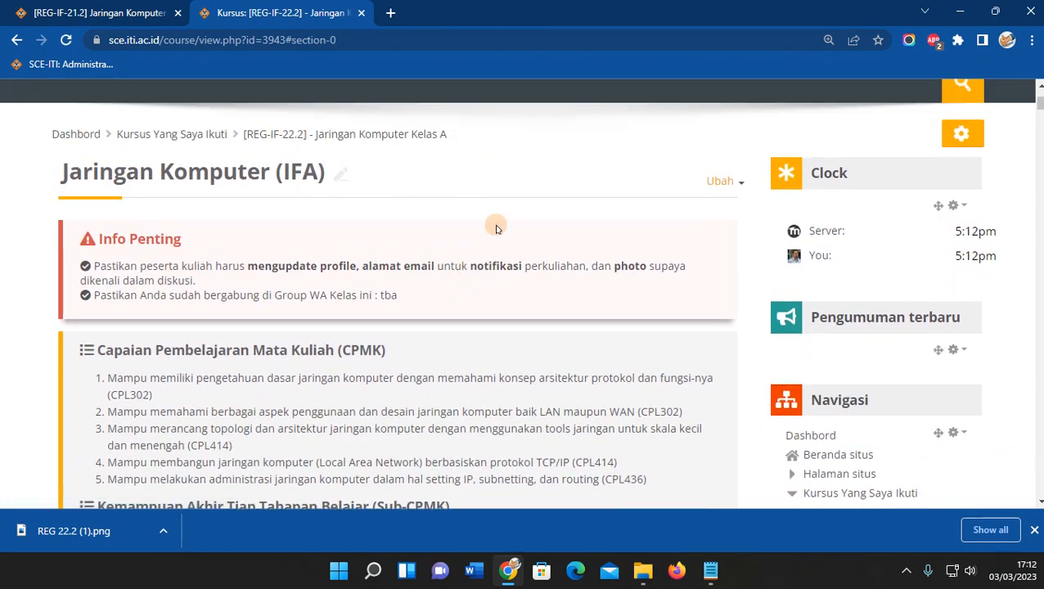
scroll(495, 227, down, 3)
scroll(495, 227, down, 12)
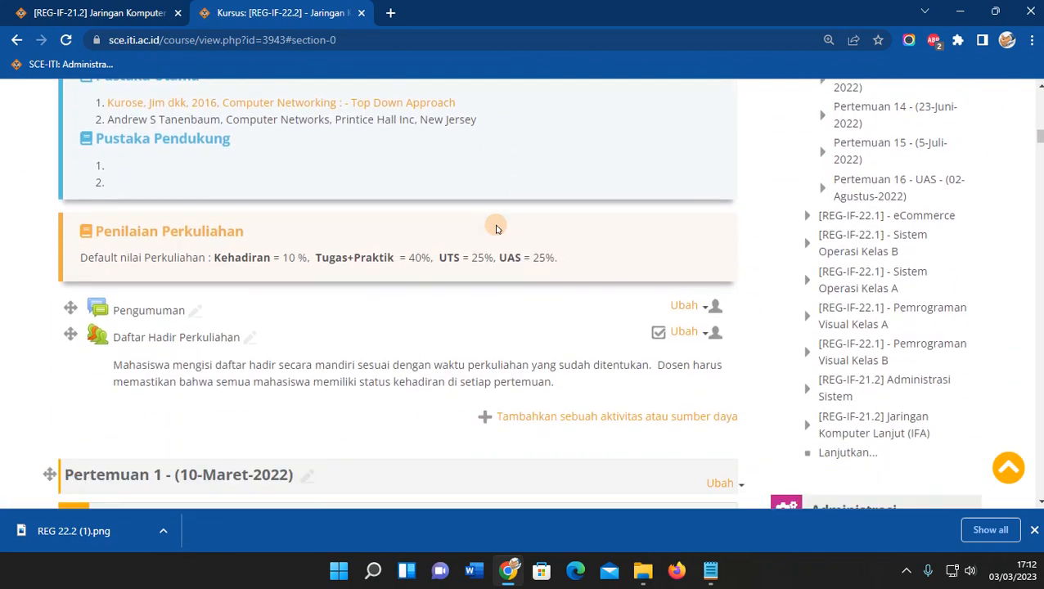
scroll(497, 225, down, 2)
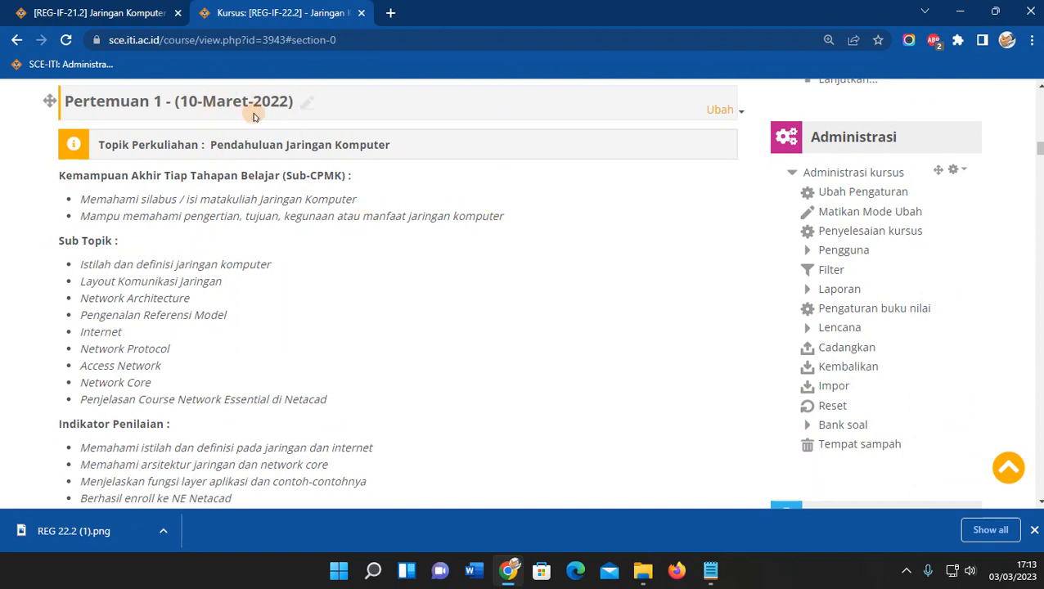
click(304, 102)
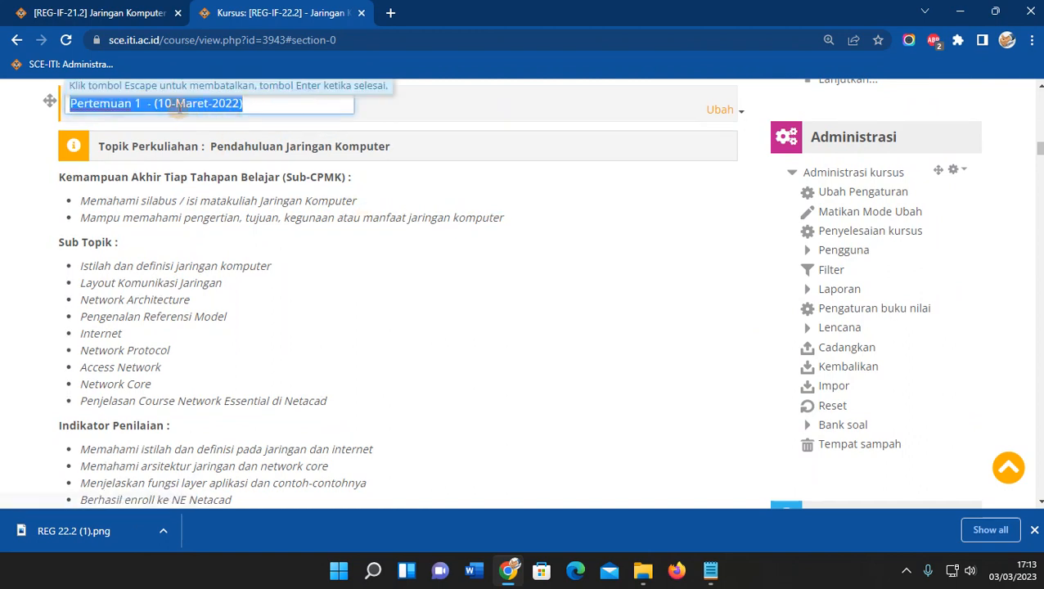
Change the Pertemuan 1 title's day number to 8 and save it.
click(171, 103)
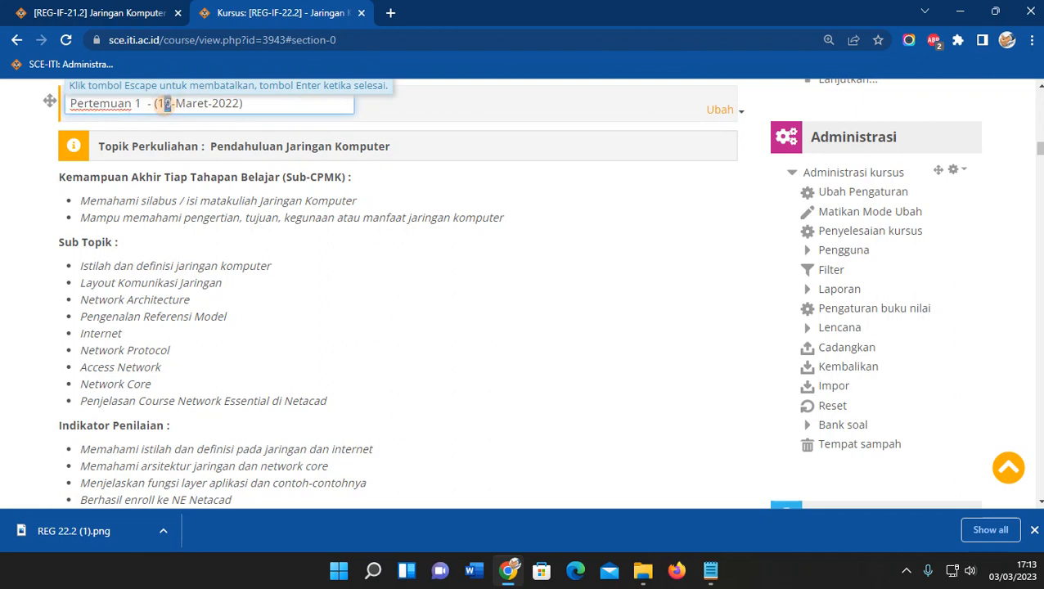
text(8)
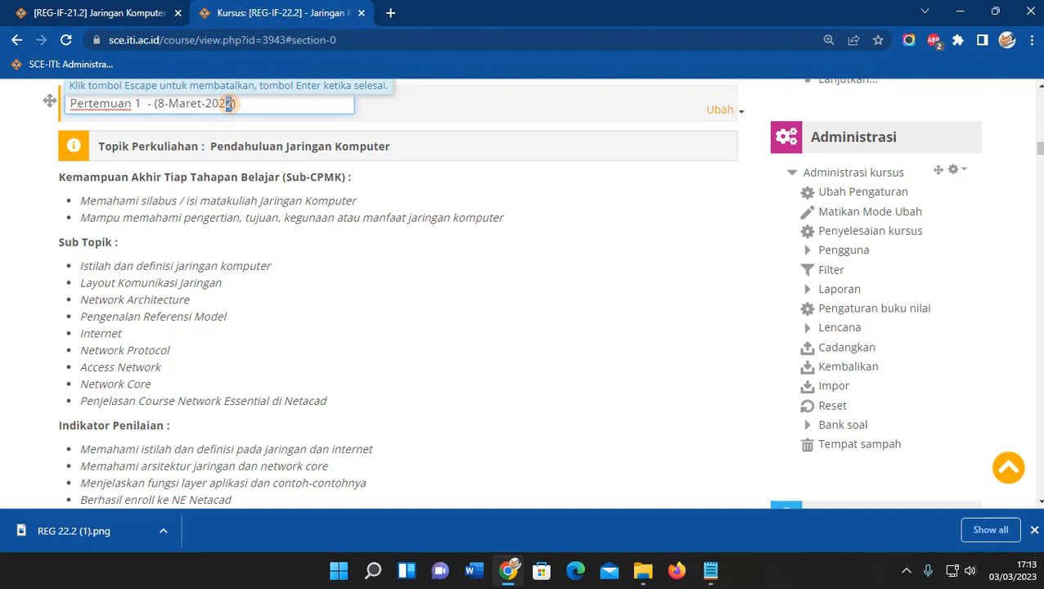
key(Return)
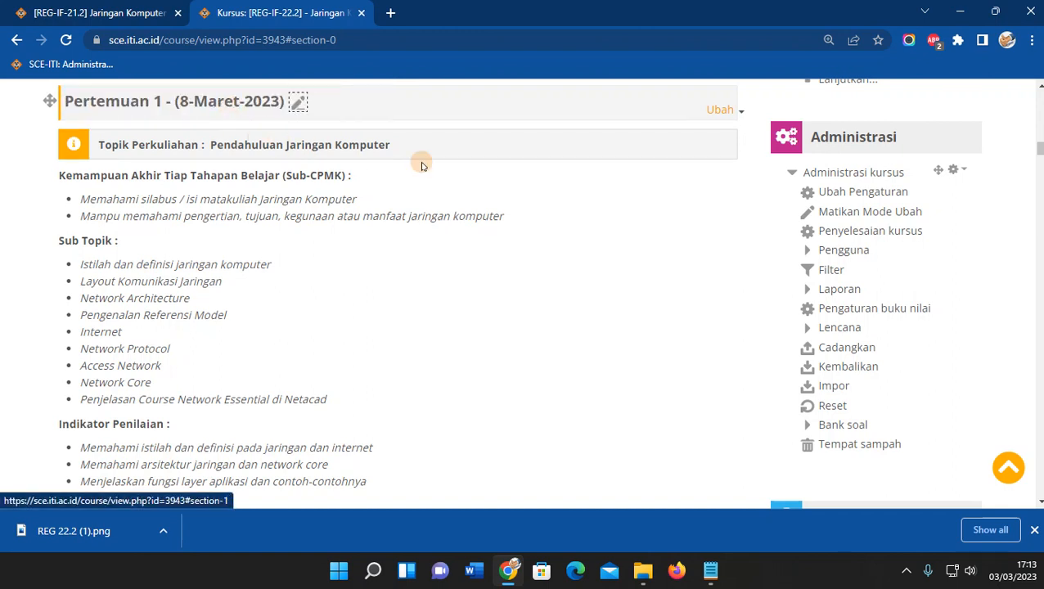
scroll(486, 168, down, 5)
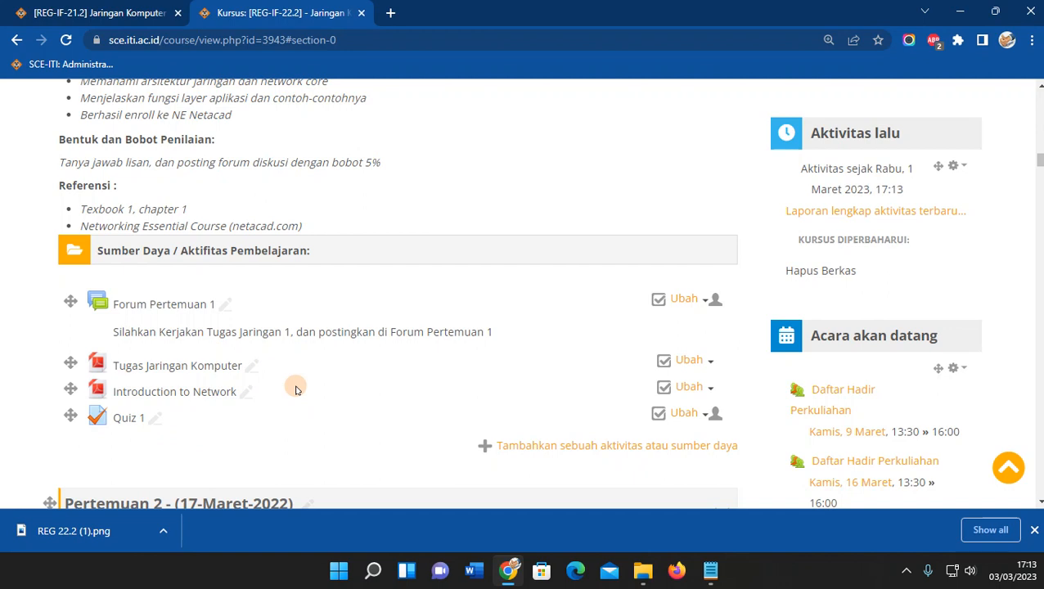
scroll(297, 385, down, 1)
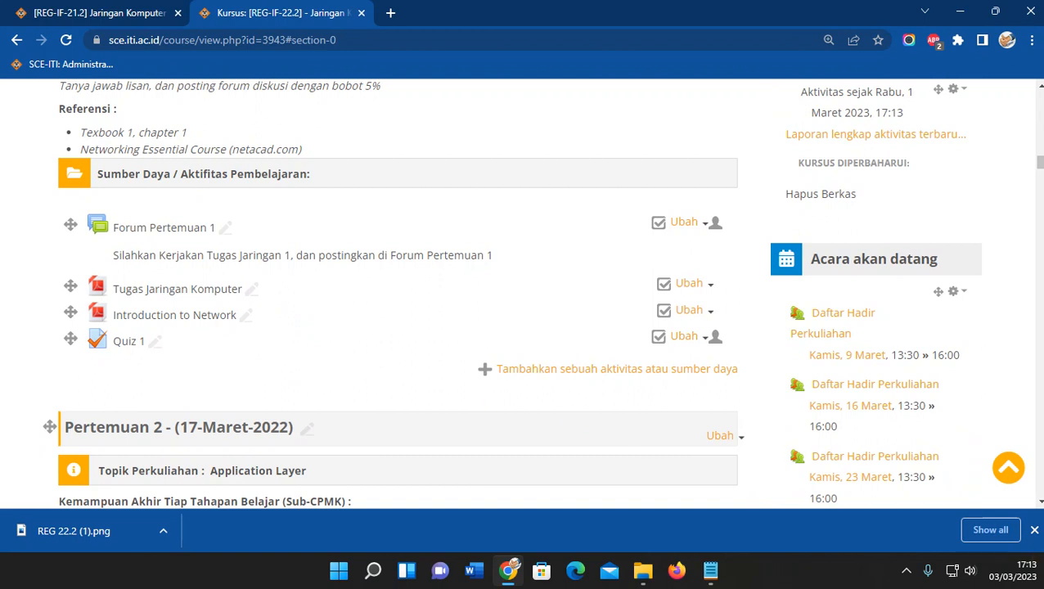
After checking the calendar, save the title as 'Pertemuan 1 - (9-Maret-2023)'.
click(1014, 570)
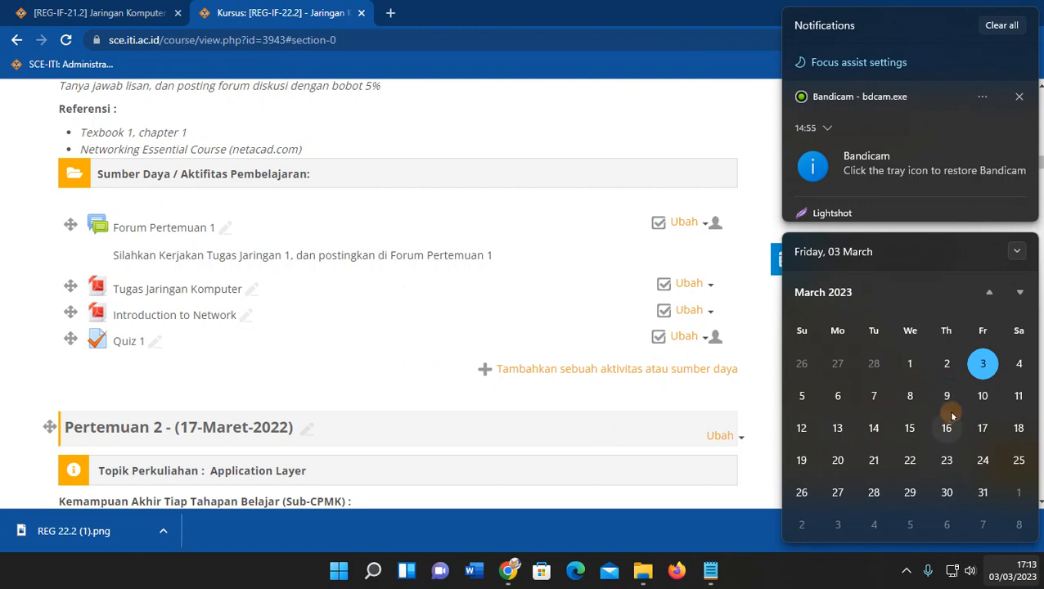
click(372, 315)
scroll(370, 309, up, 10)
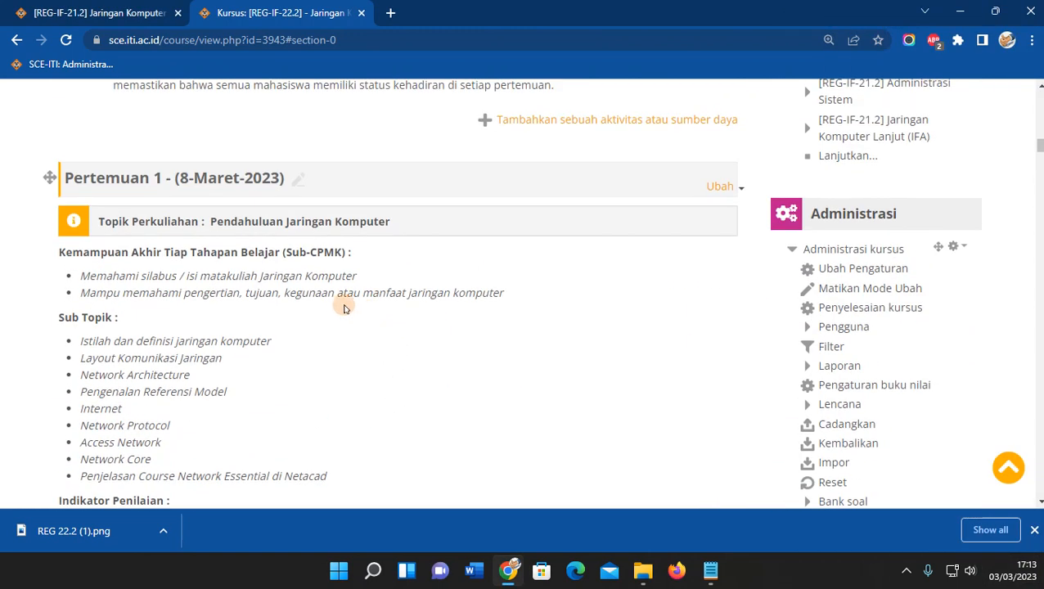
click(295, 331)
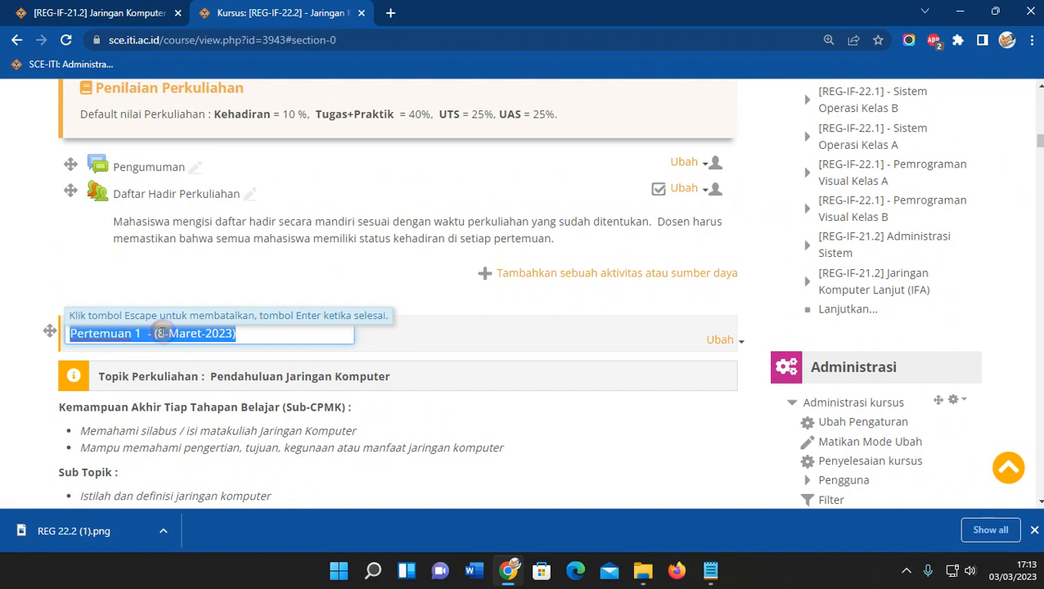
click(165, 336)
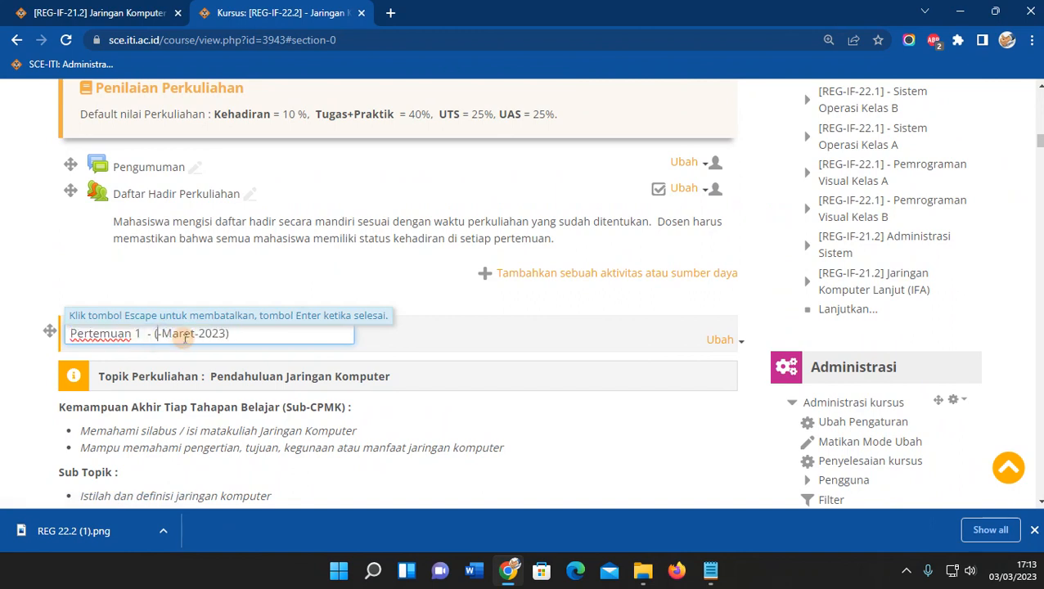
key(Return)
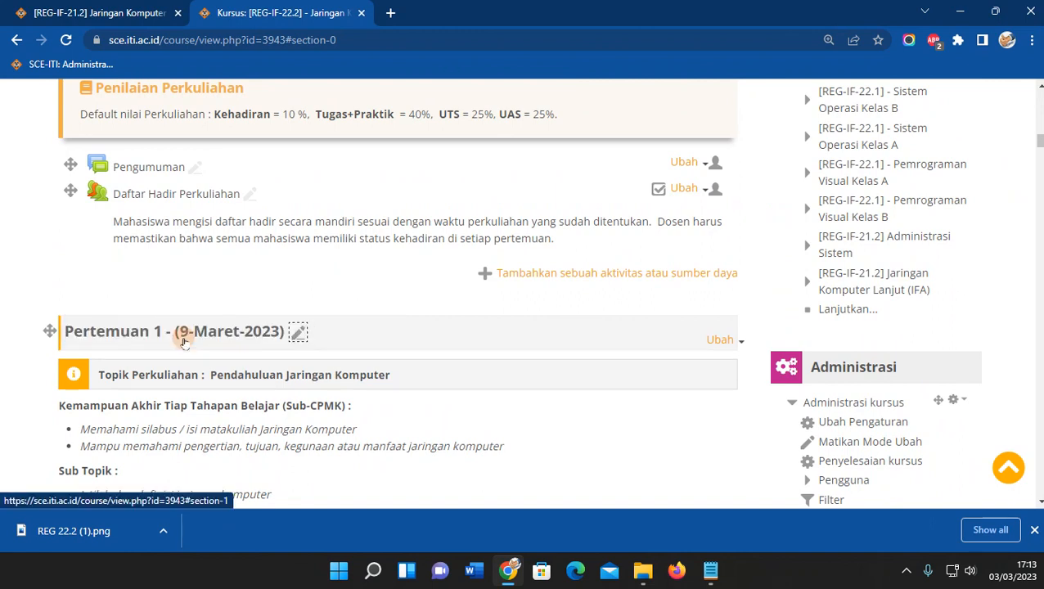
Retitle Pertemuan 2 with the date 16-Maret-2023.
scroll(347, 307, down, 3)
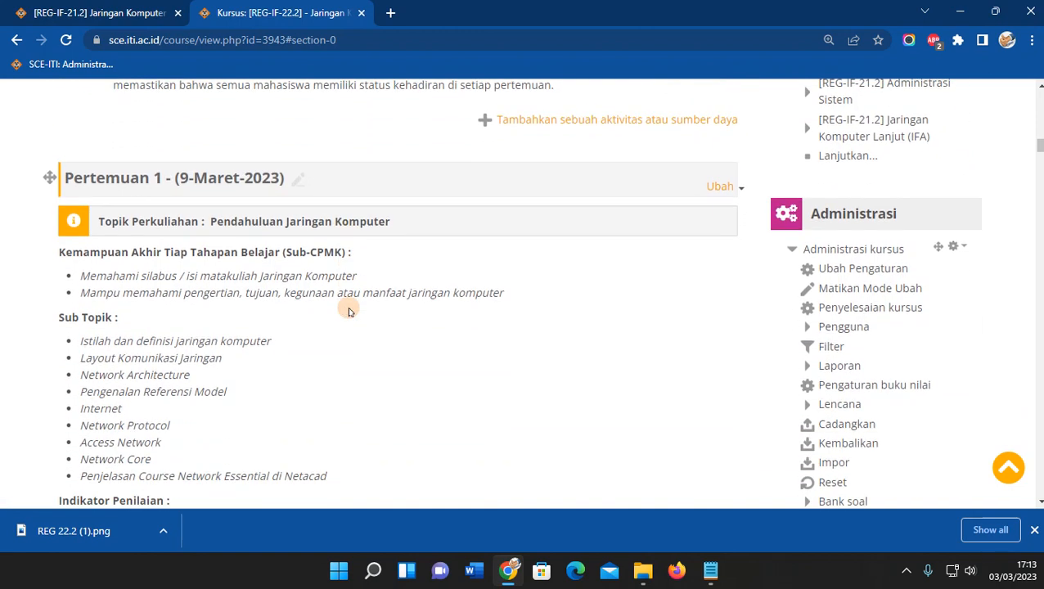
scroll(348, 311, down, 1)
scroll(347, 311, down, 3)
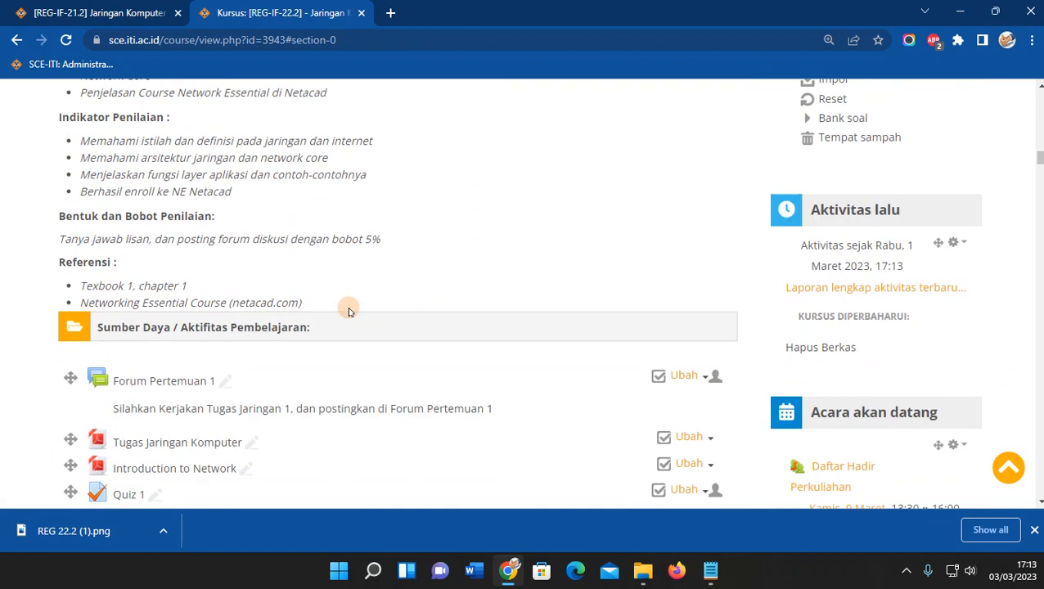
scroll(216, 229, down, 3)
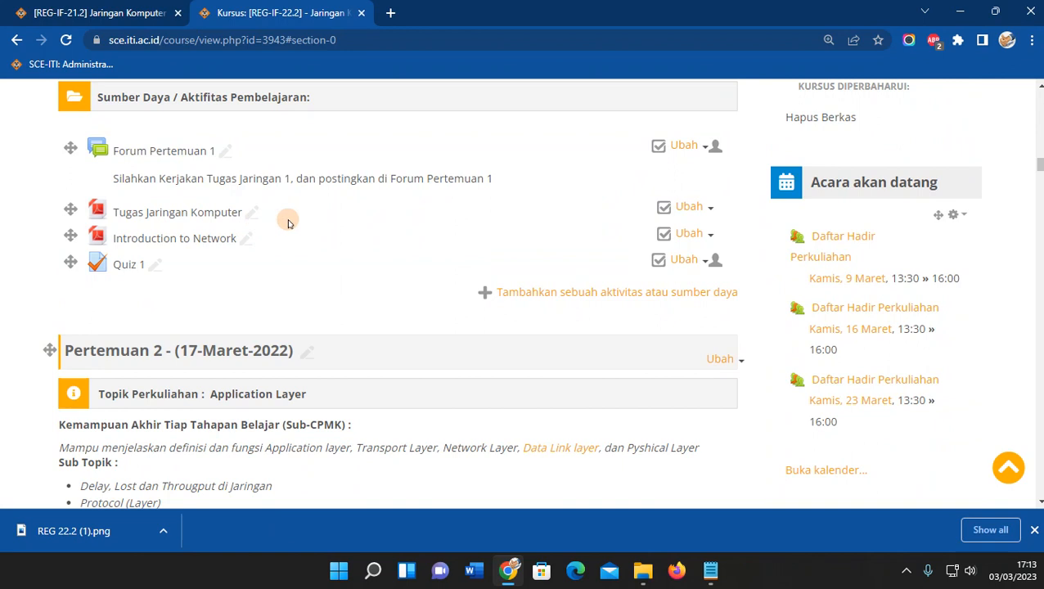
scroll(288, 223, down, 2)
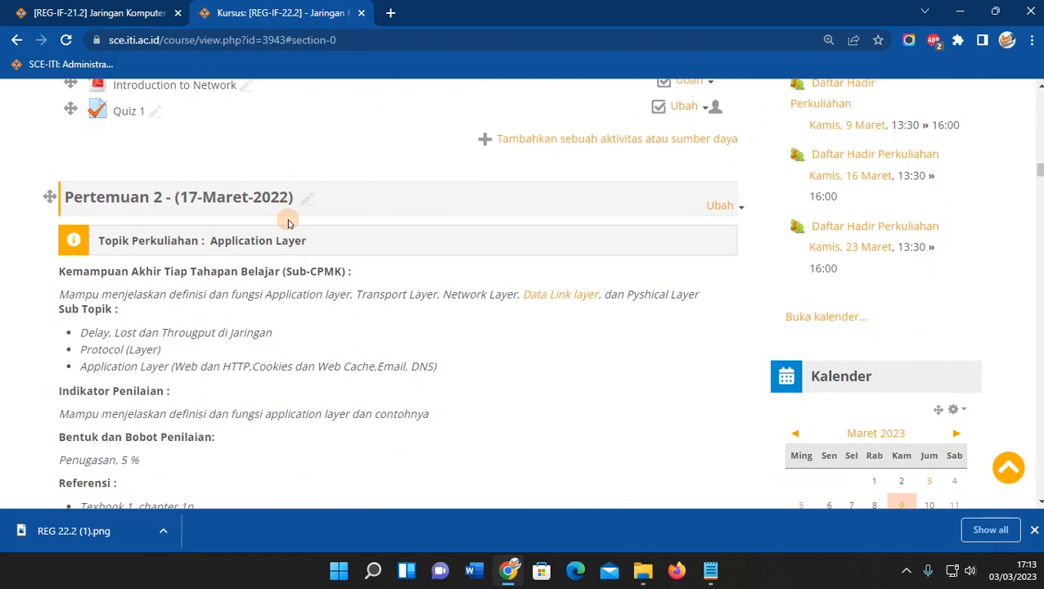
scroll(287, 219, up, 3)
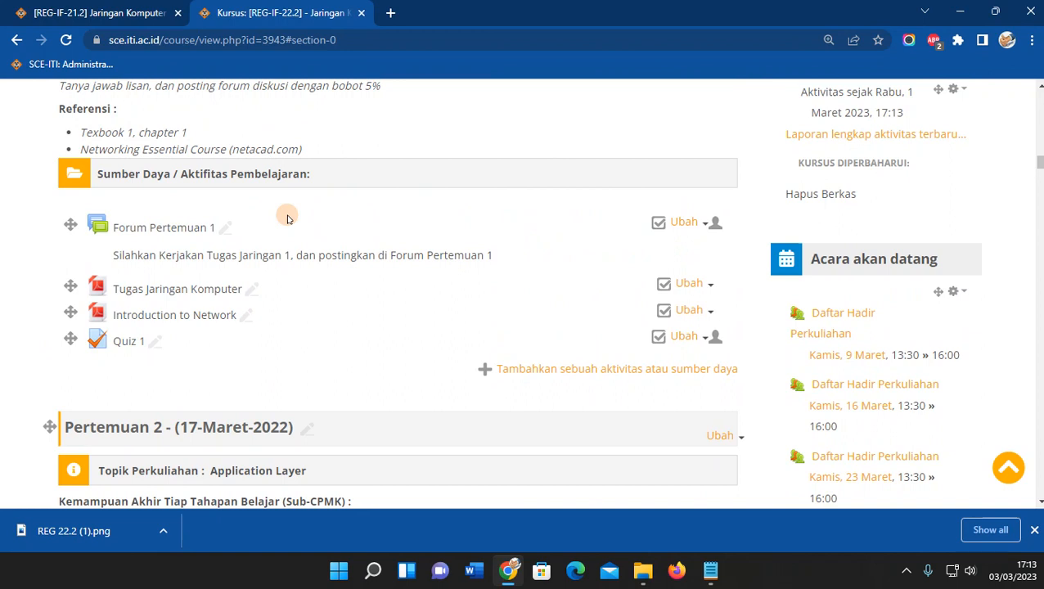
scroll(287, 218, down, 2)
click(306, 276)
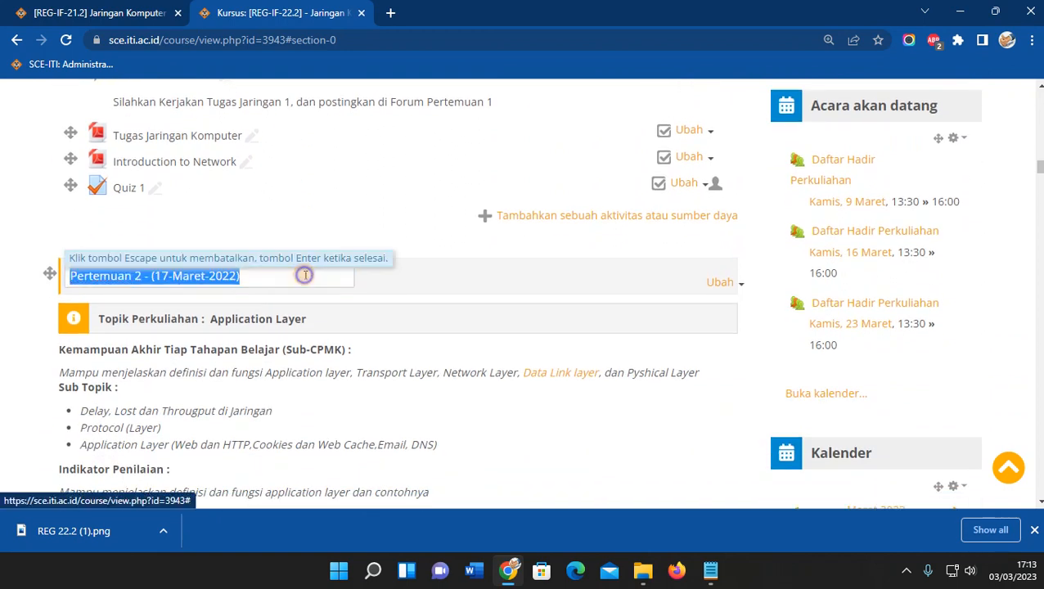
click(241, 276)
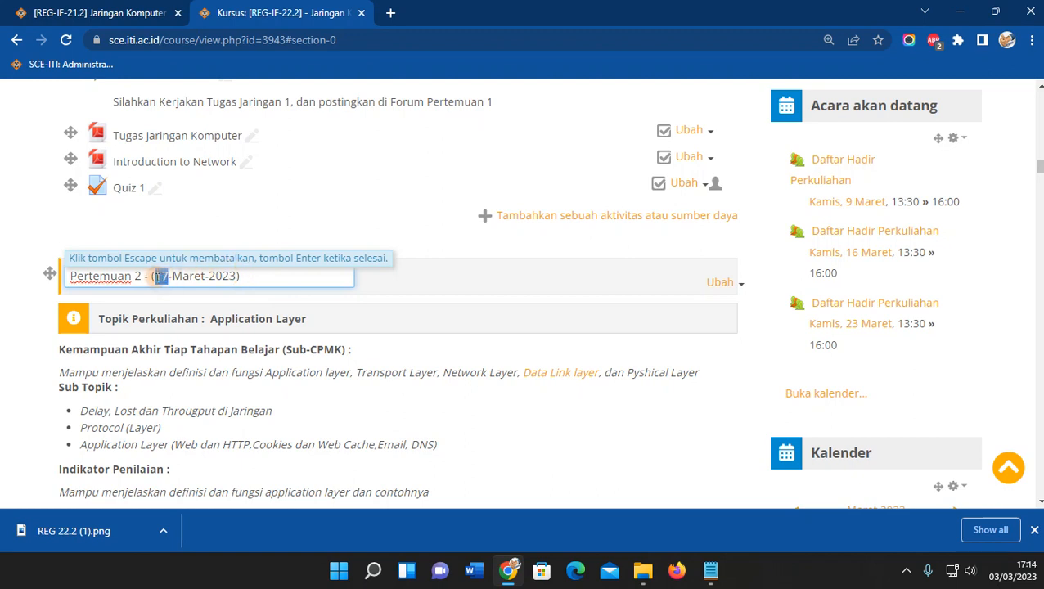
key(Return)
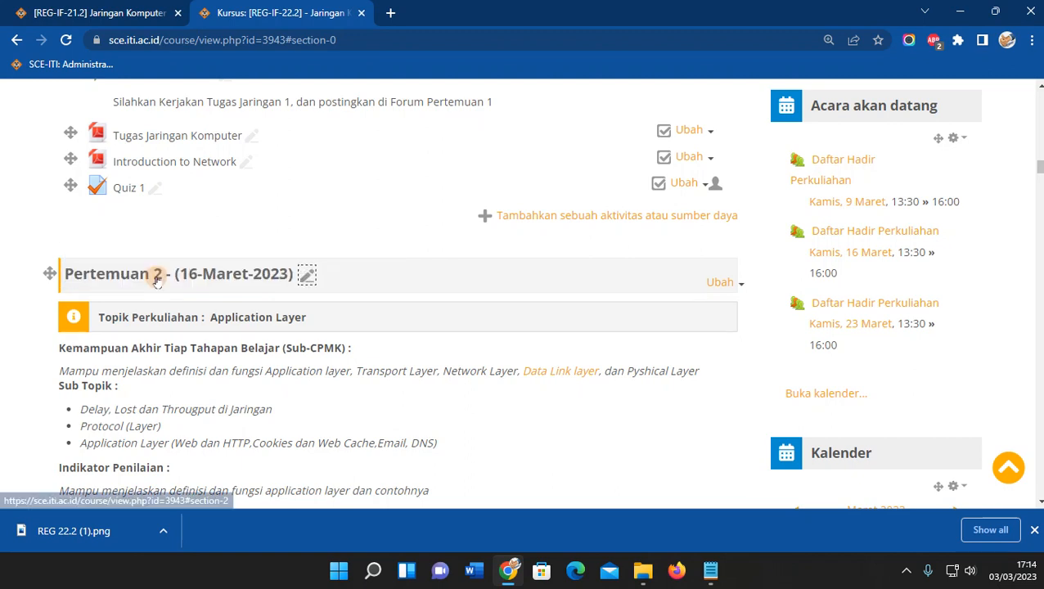
Retitle Pertemuan 3 with the date 24-Maret-2023.
scroll(168, 287, down, 6)
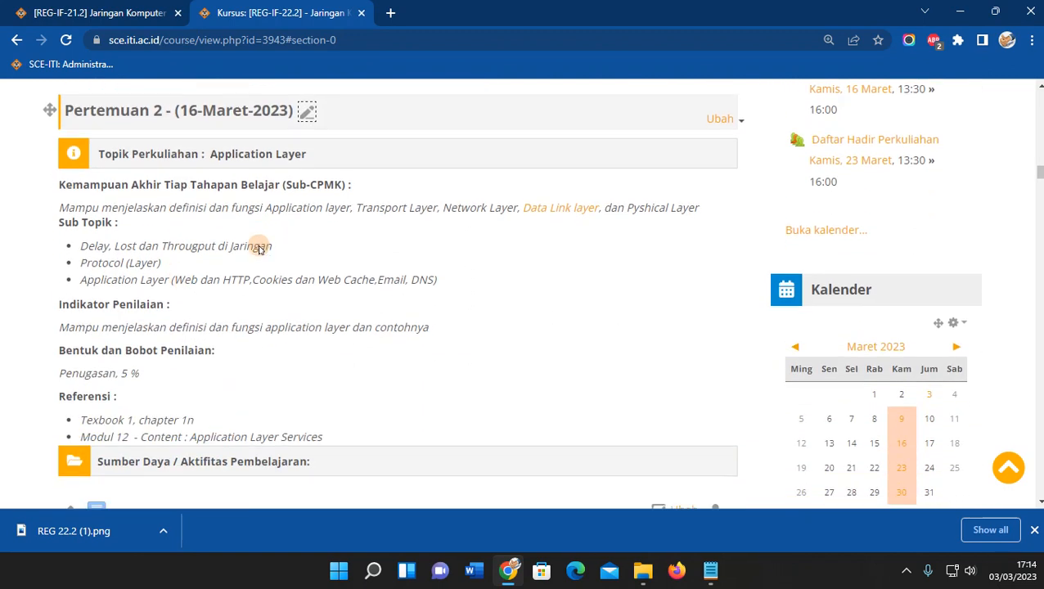
scroll(189, 314, down, 2)
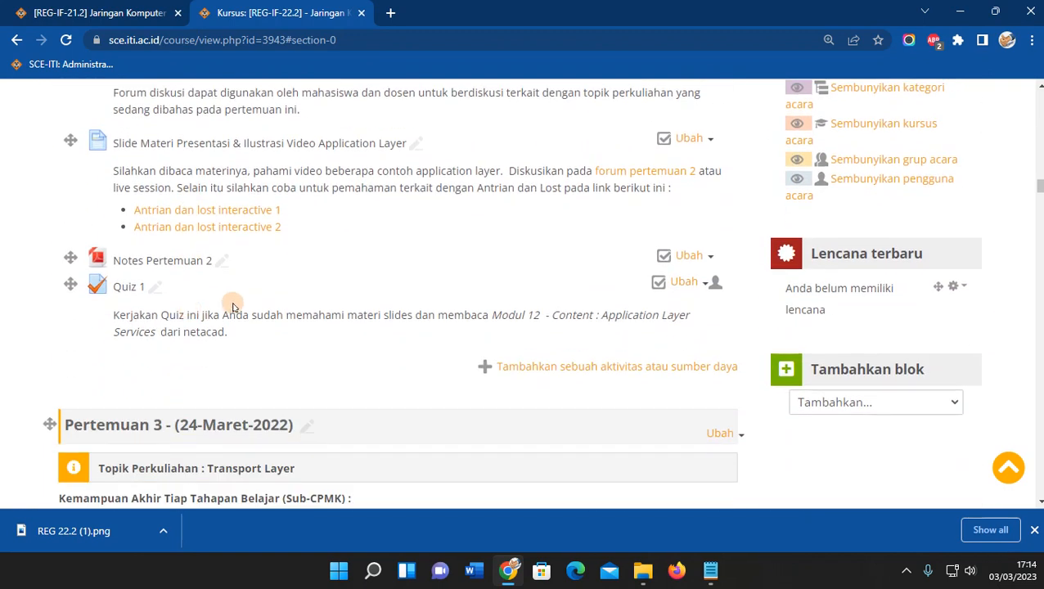
click(306, 425)
click(232, 425)
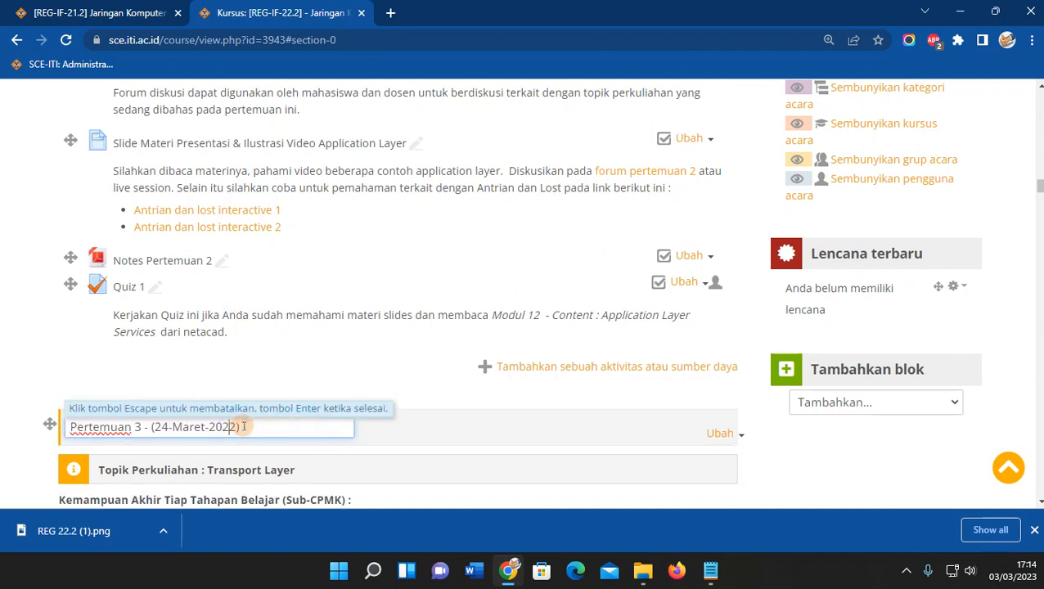
key(Return)
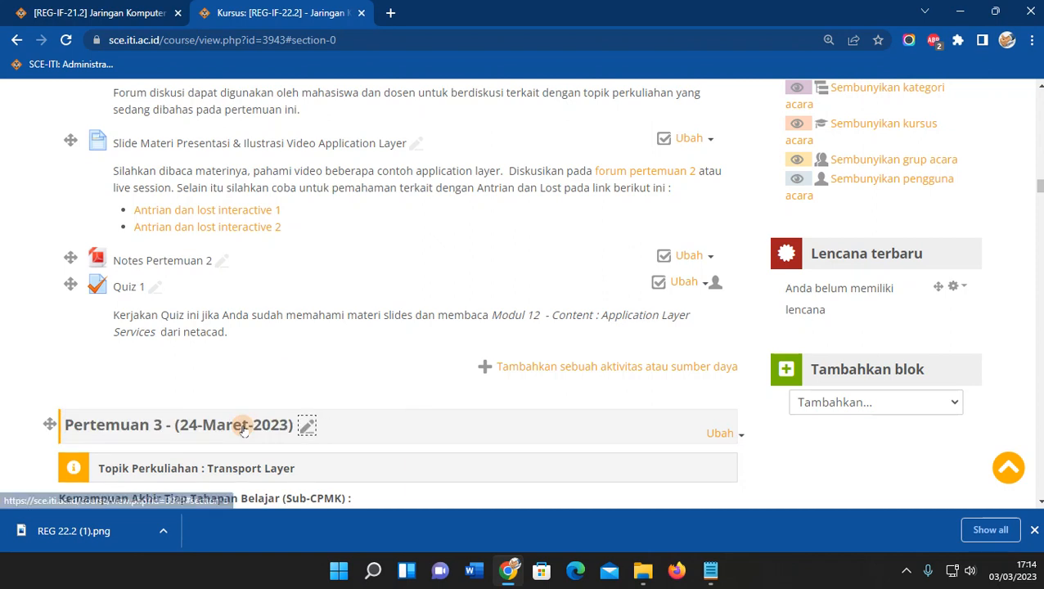
scroll(376, 335, up, 3)
scroll(393, 330, up, 3)
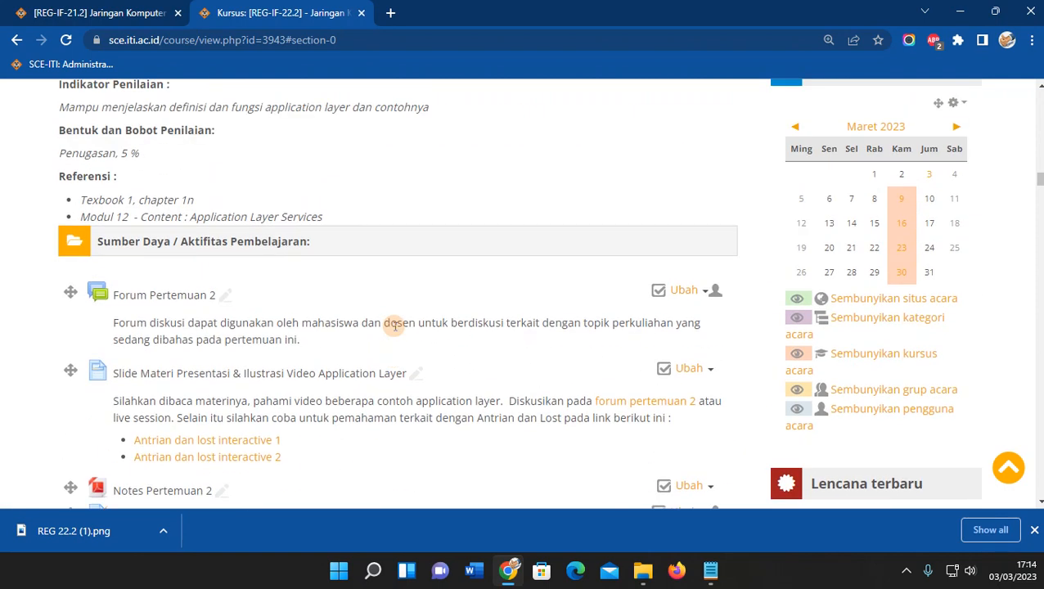
scroll(393, 330, up, 3)
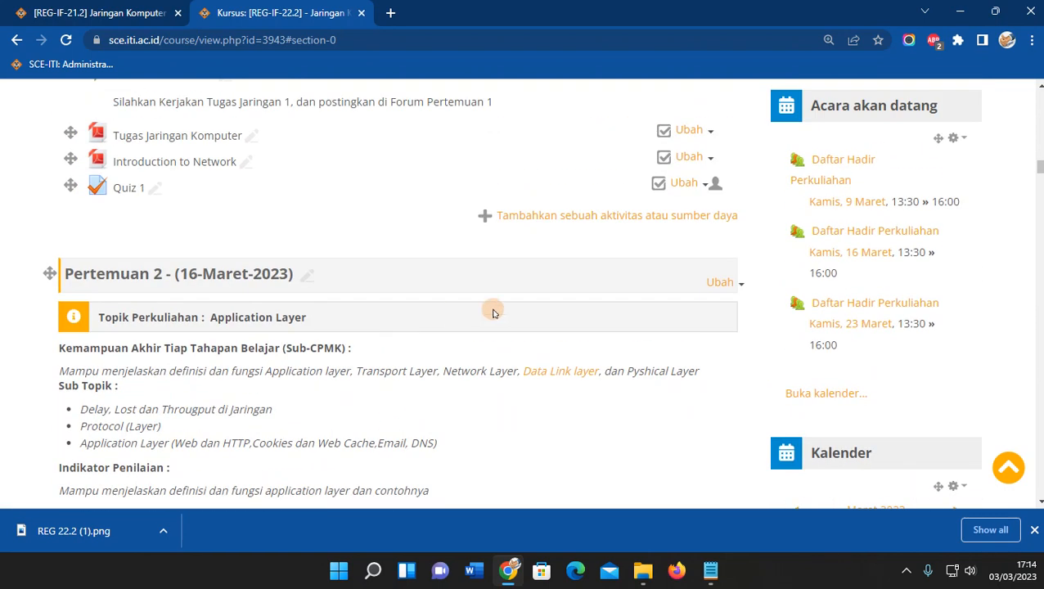
click(718, 283)
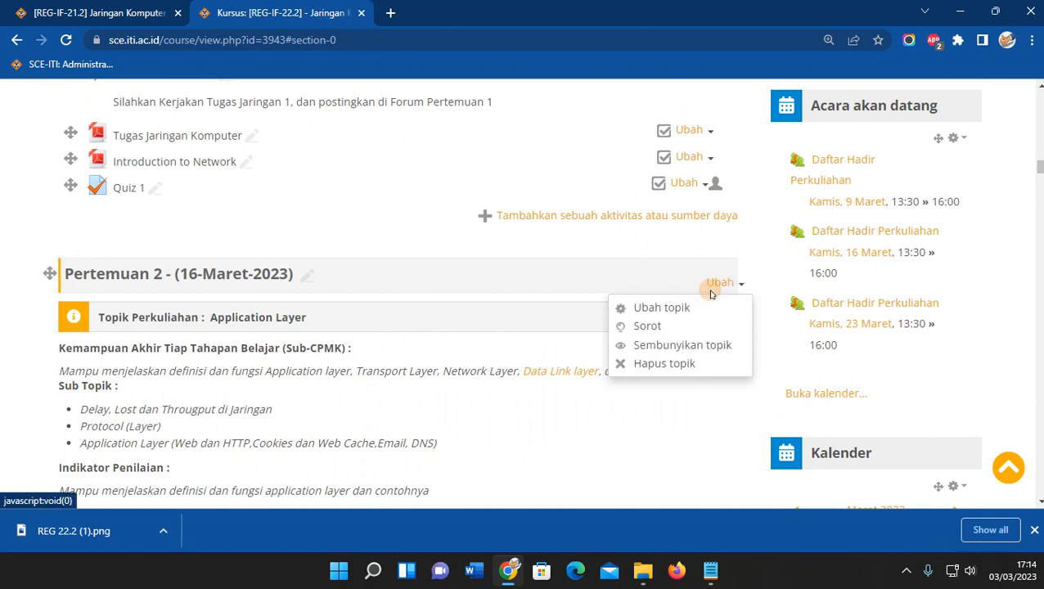
click(669, 347)
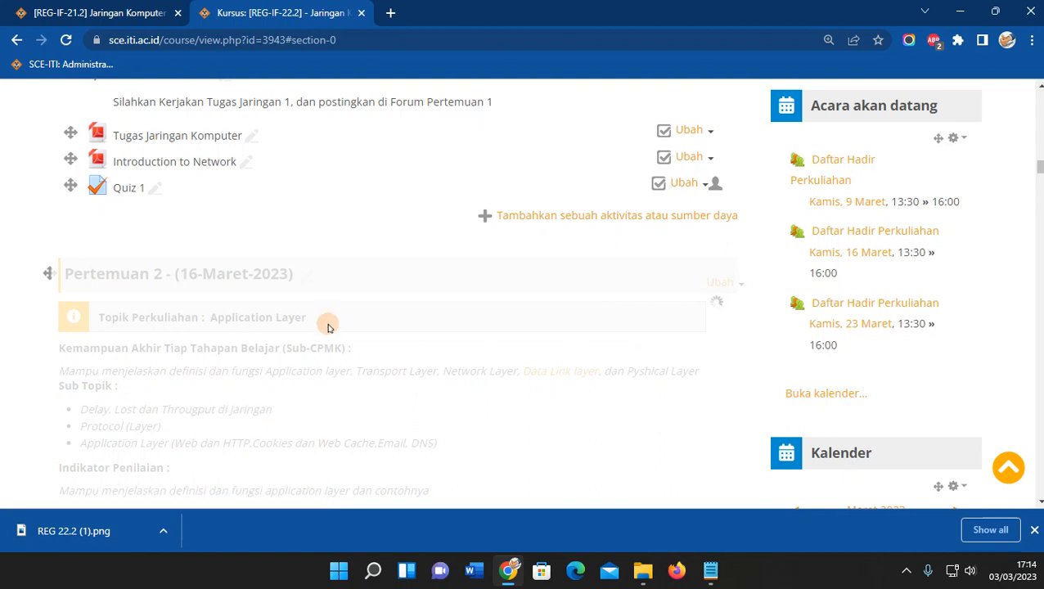
scroll(345, 312, down, 3)
scroll(384, 296, down, 8)
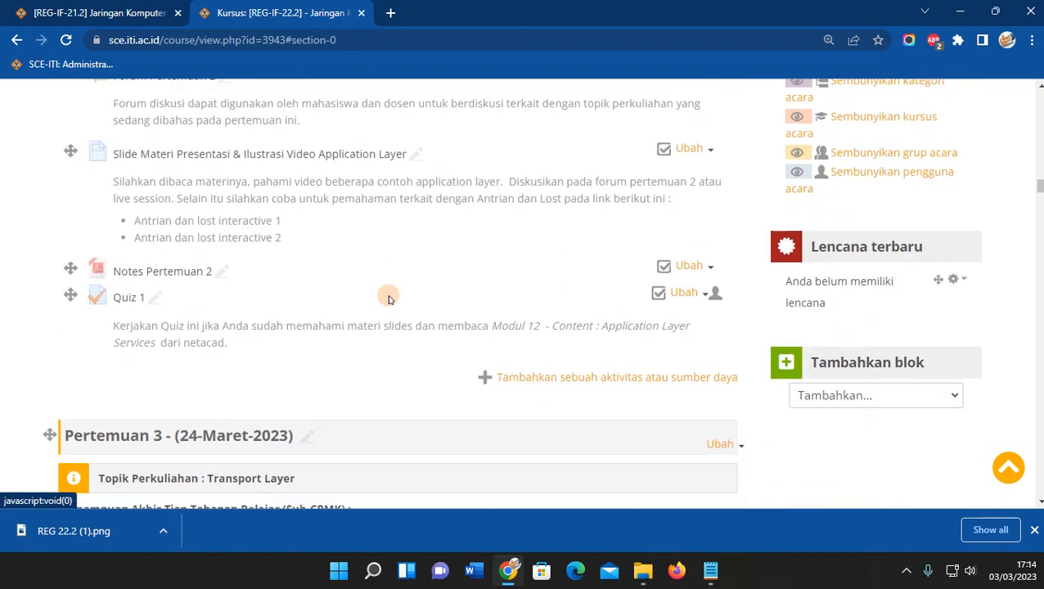
Hide the Pertemuan 3 and Pertemuan 4 topics with Sembunyikan topik.
click(721, 143)
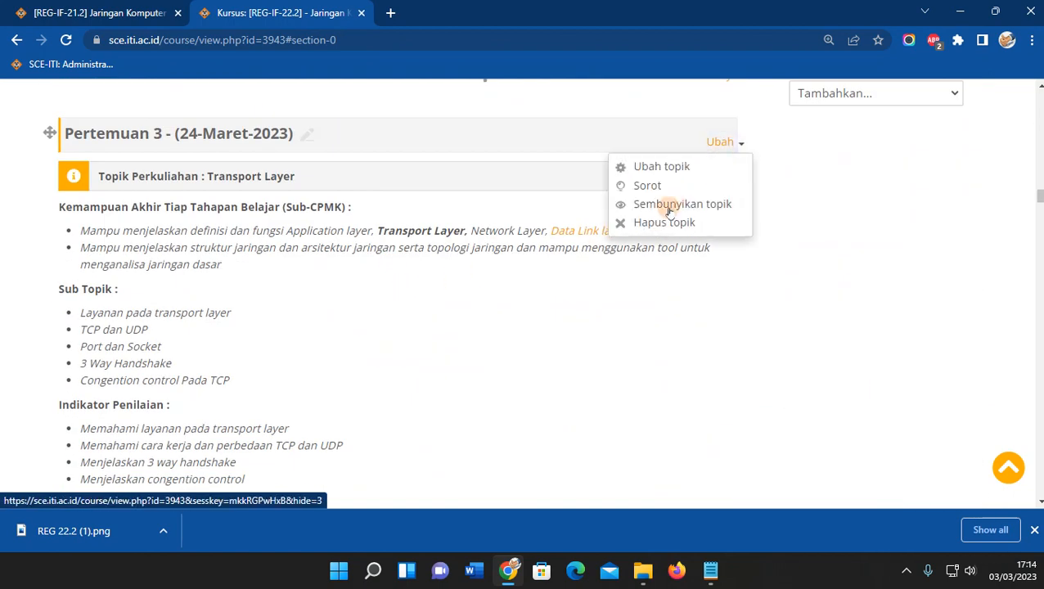
click(669, 204)
scroll(606, 274, down, 15)
scroll(621, 257, up, 2)
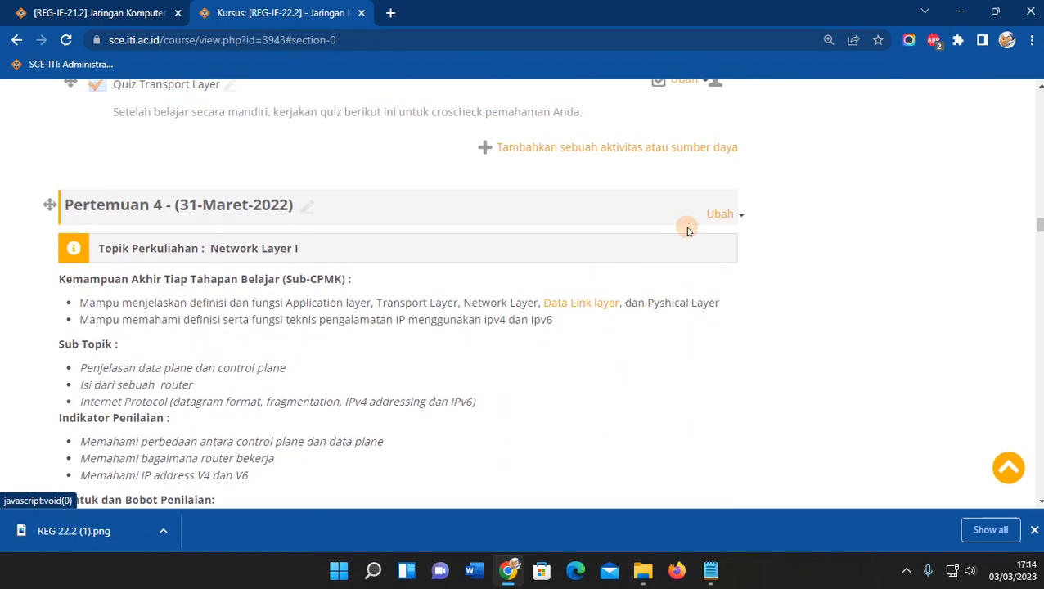
click(718, 213)
click(663, 277)
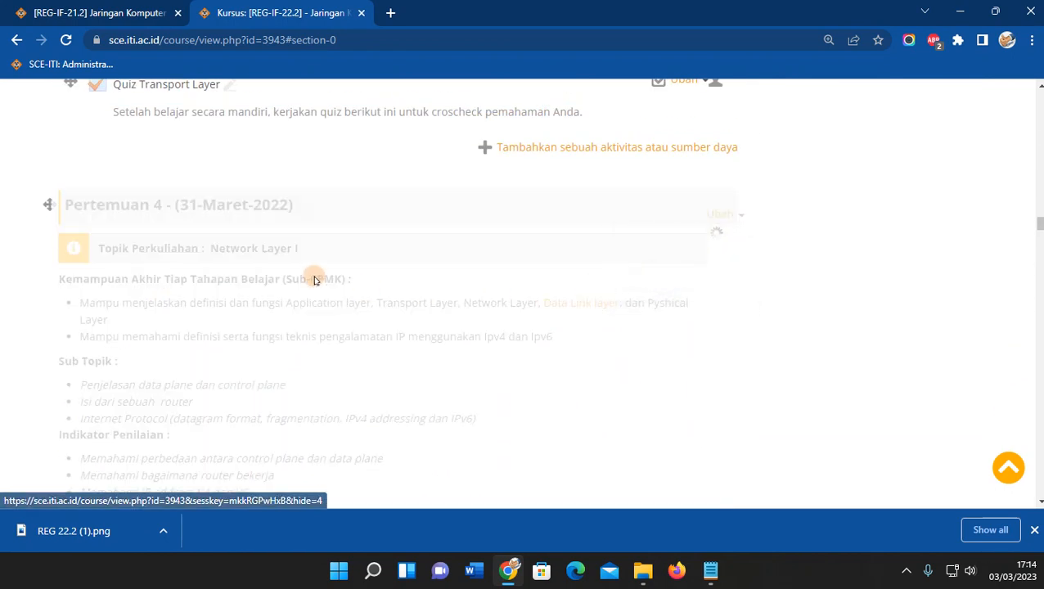
drag(1041, 224, 1041, 356)
scroll(791, 356, up, 4)
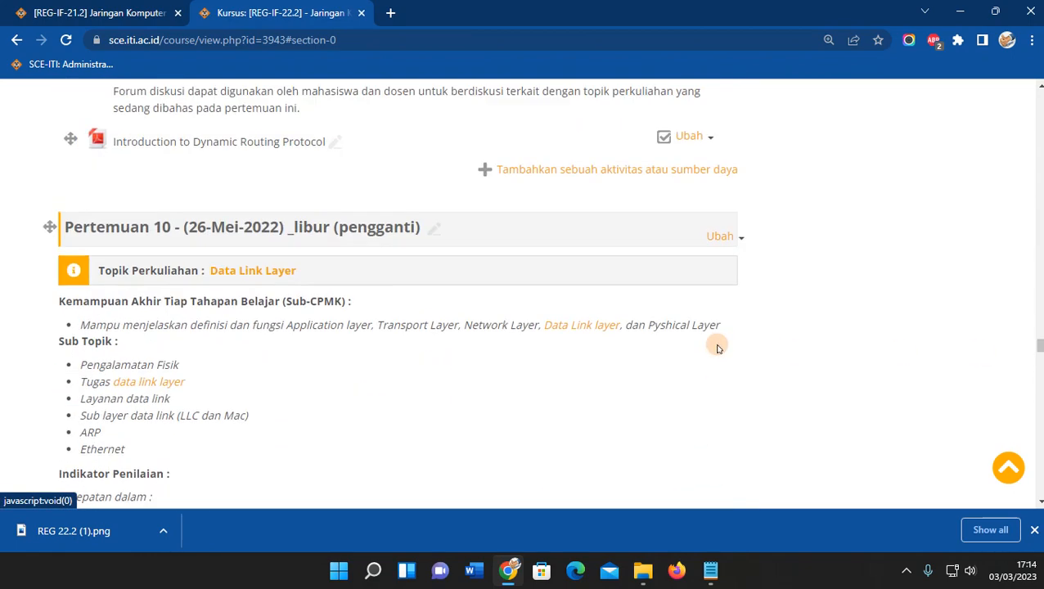
Hide the Pertemuan 10, 11, 12 and 13 topics from students.
click(733, 237)
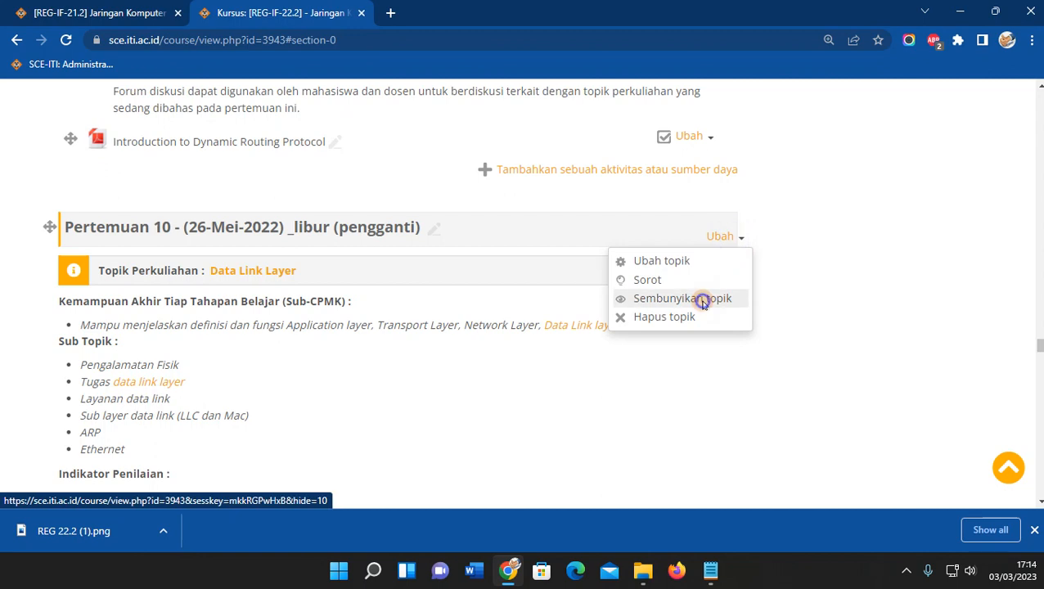
click(704, 299)
scroll(757, 305, down, 5)
scroll(757, 305, down, 7)
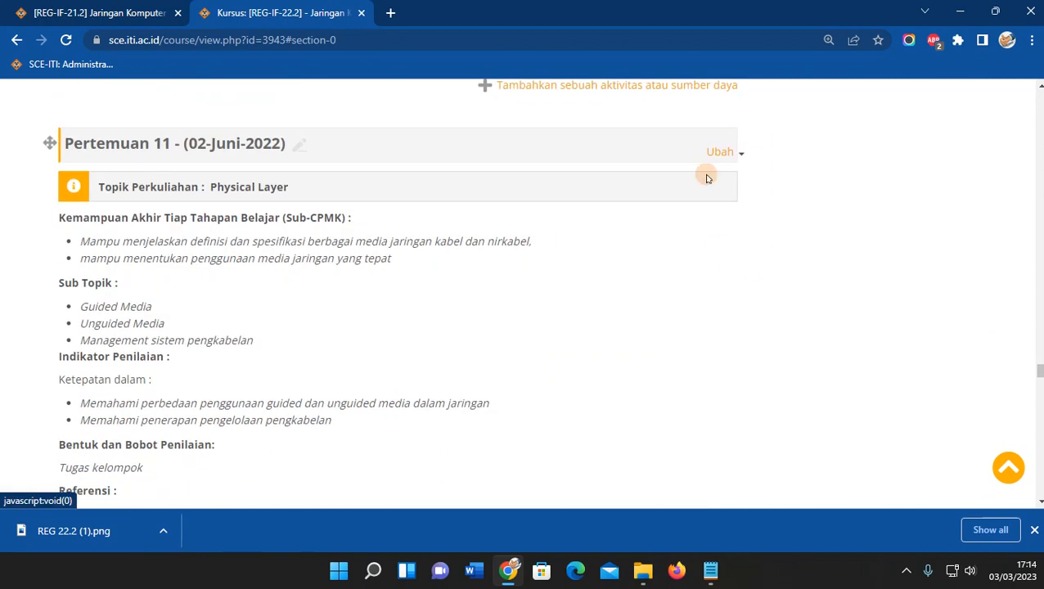
click(719, 154)
click(714, 212)
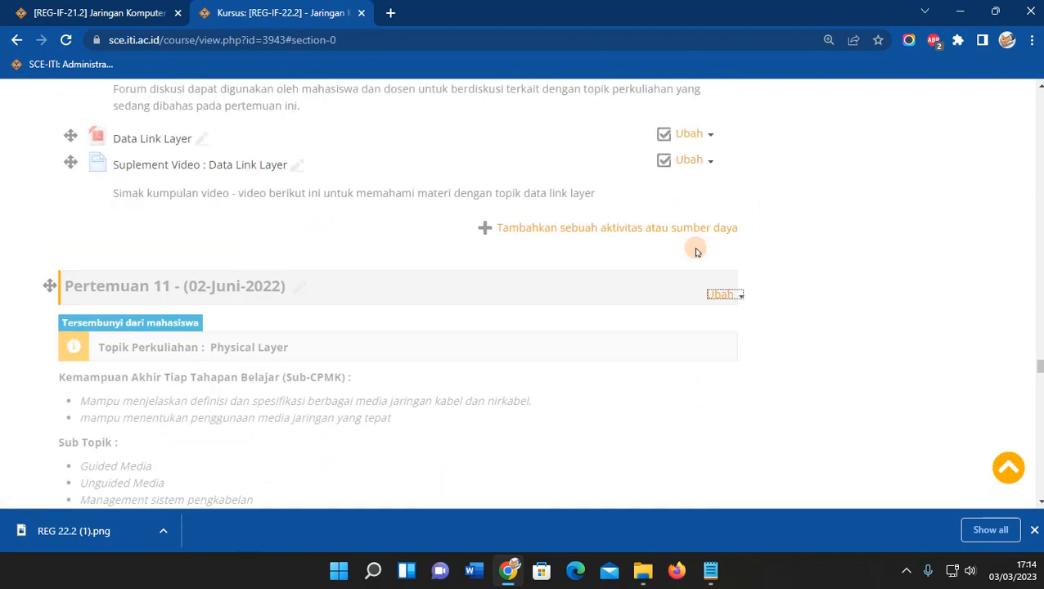
scroll(693, 282, down, 9)
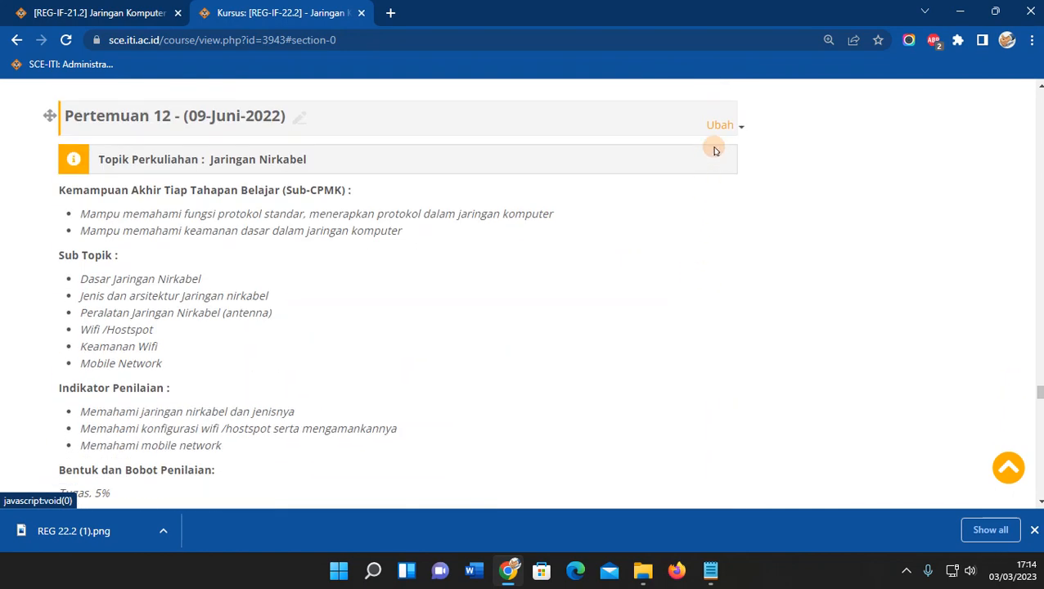
click(720, 127)
click(715, 186)
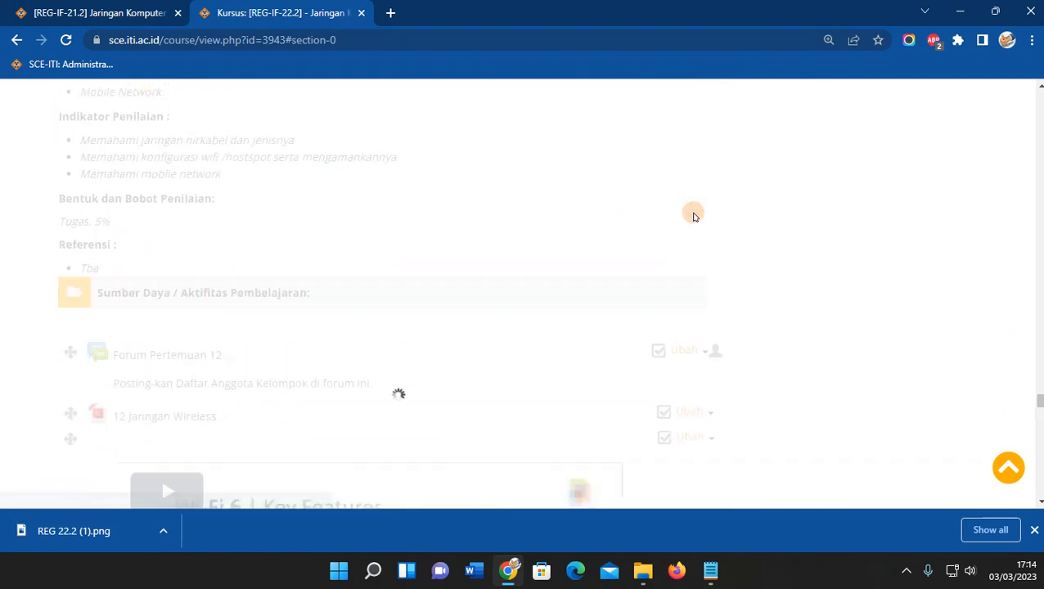
scroll(694, 217, down, 14)
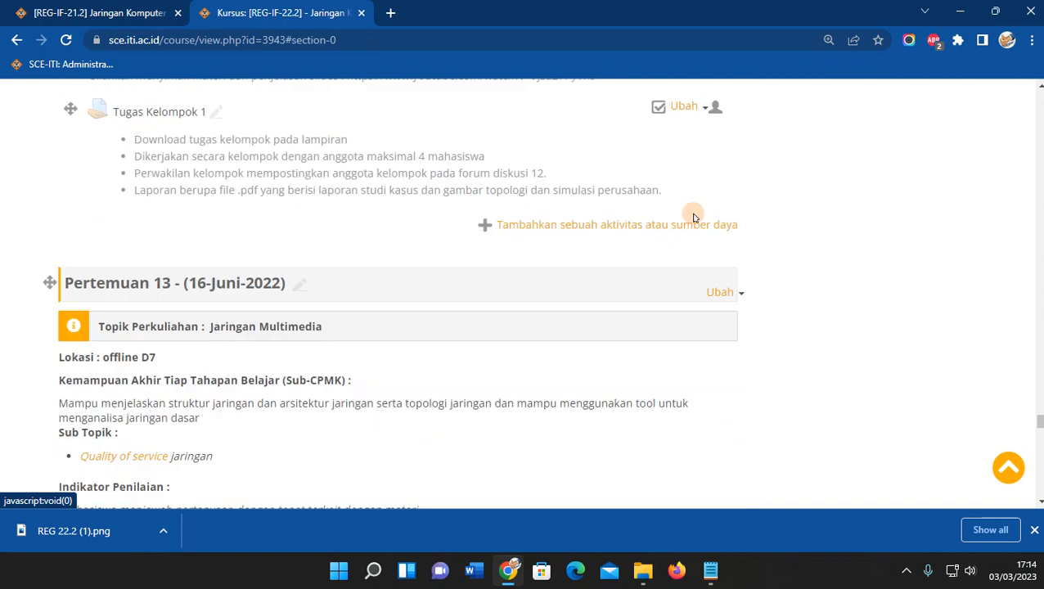
click(718, 214)
click(692, 276)
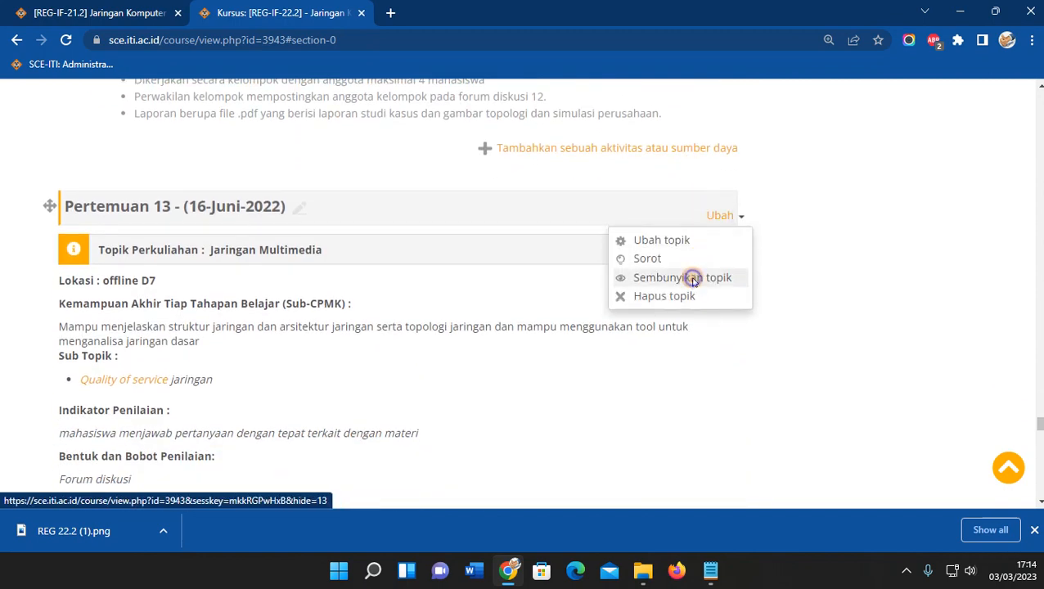
Hide the Pertemuan 14, 15 and 16 UAS topics from students.
scroll(690, 274, down, 5)
scroll(690, 274, down, 5)
scroll(696, 246, up, 2)
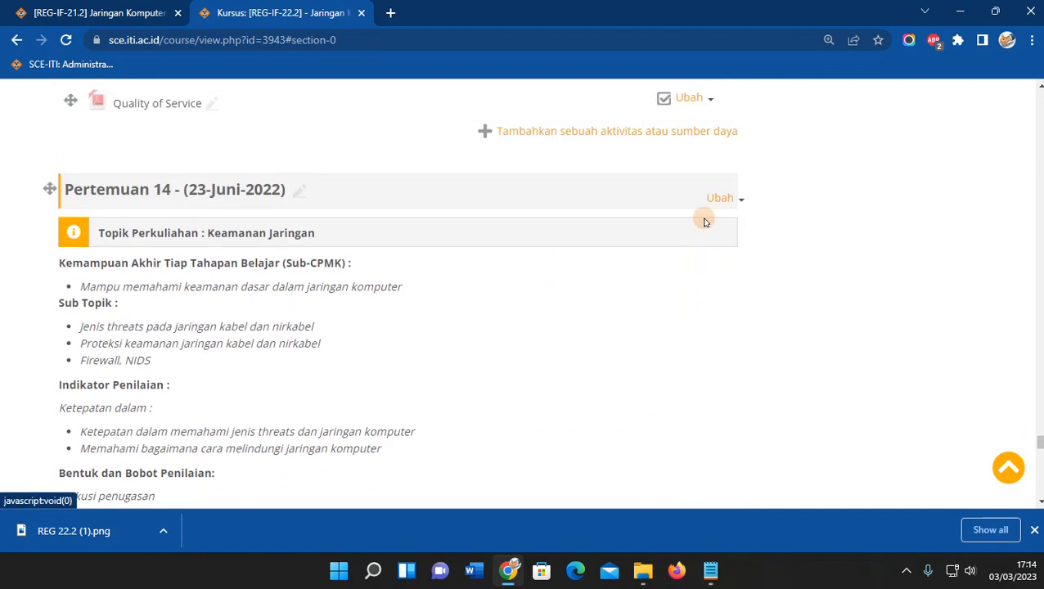
click(716, 200)
click(690, 261)
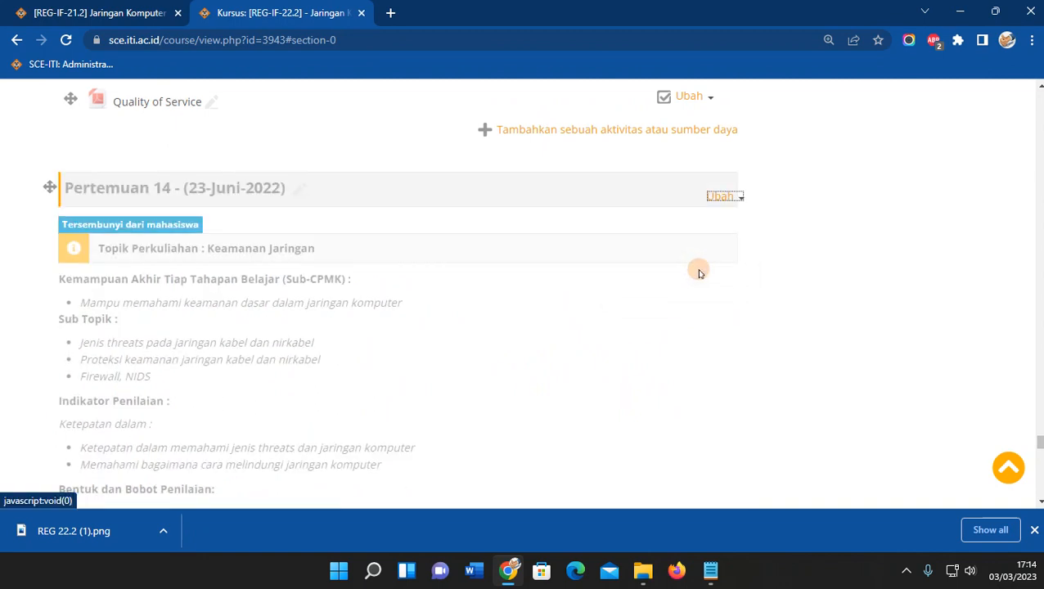
scroll(700, 274, down, 5)
scroll(699, 273, down, 4)
click(719, 126)
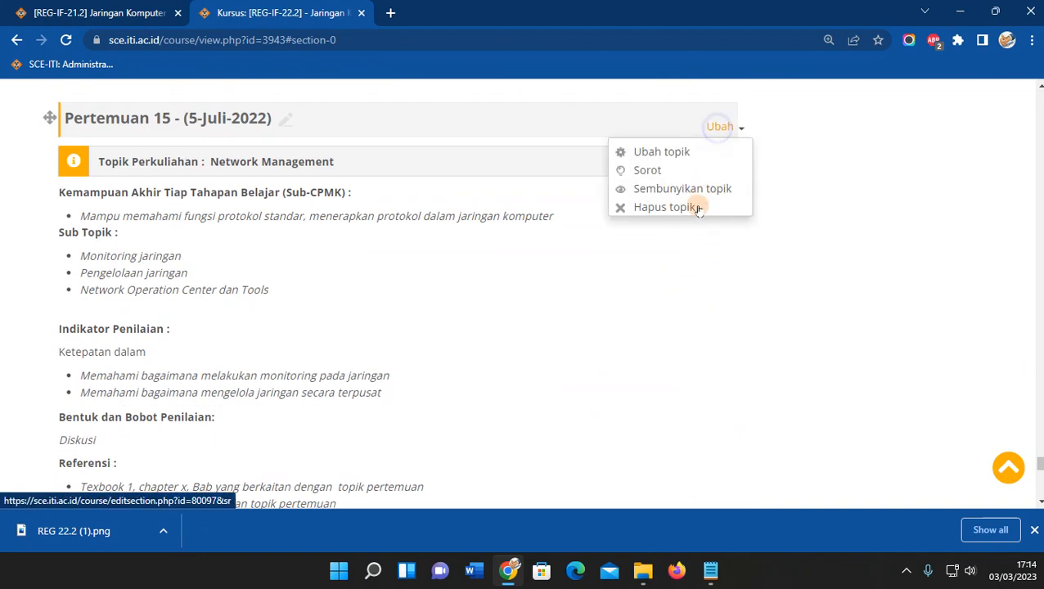
click(683, 189)
scroll(629, 279, down, 8)
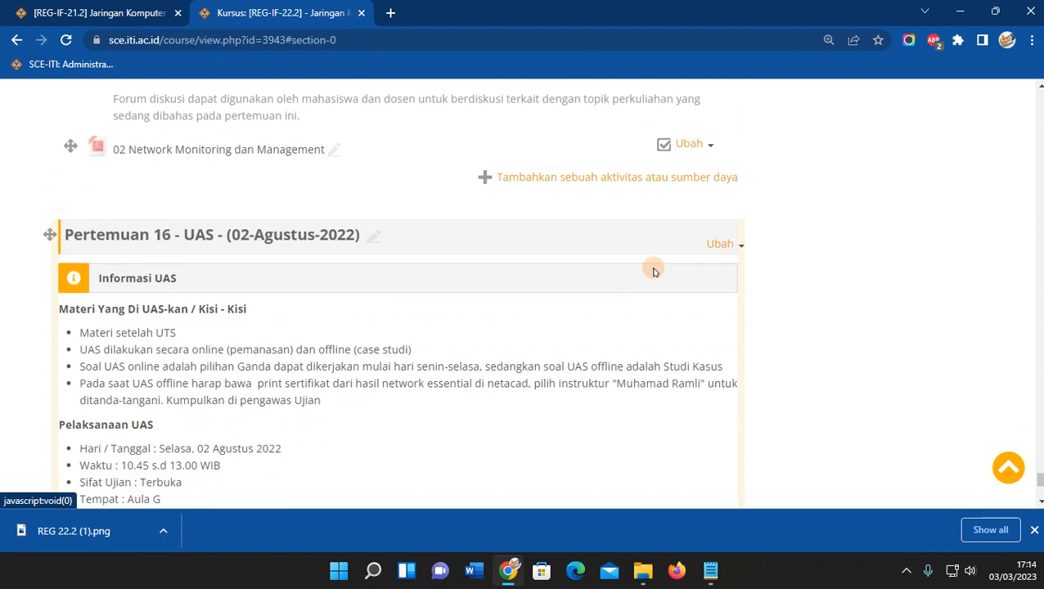
click(721, 245)
click(687, 303)
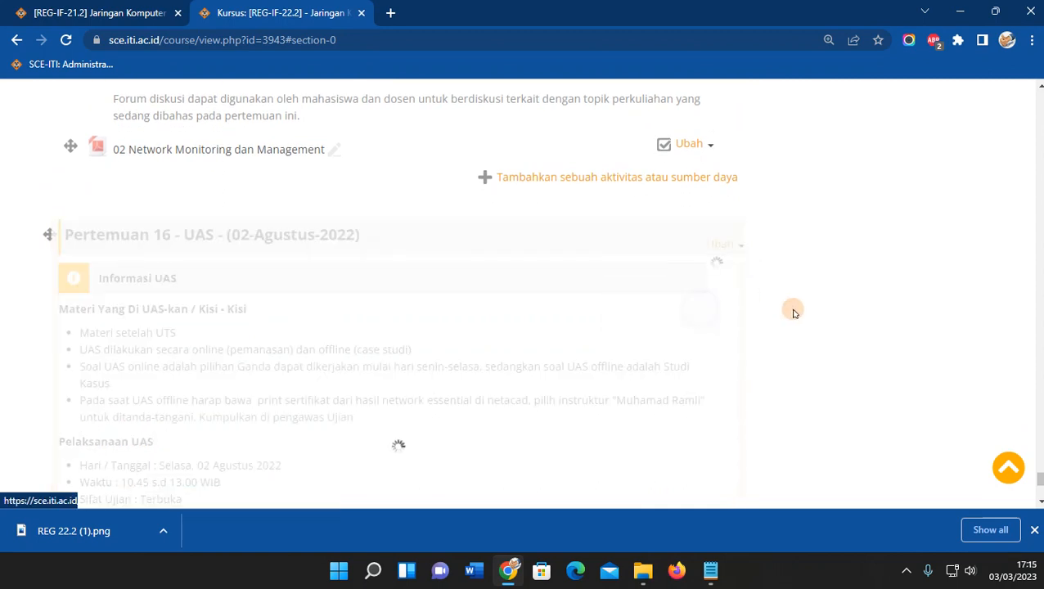
drag(1040, 480, 1040, 153)
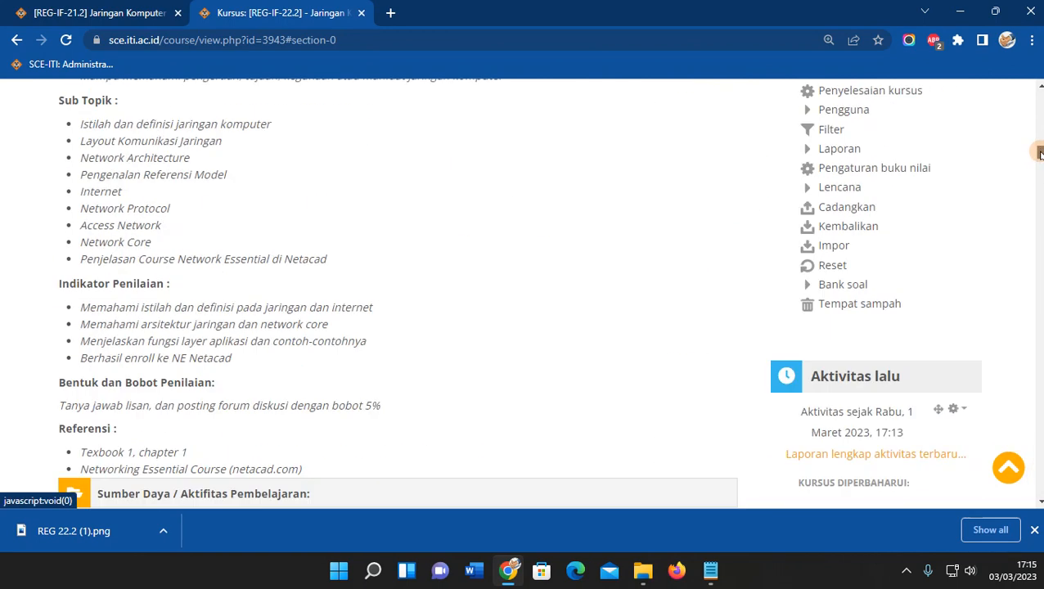
scroll(475, 242, up, 5)
scroll(475, 245, down, 10)
scroll(475, 248, down, 10)
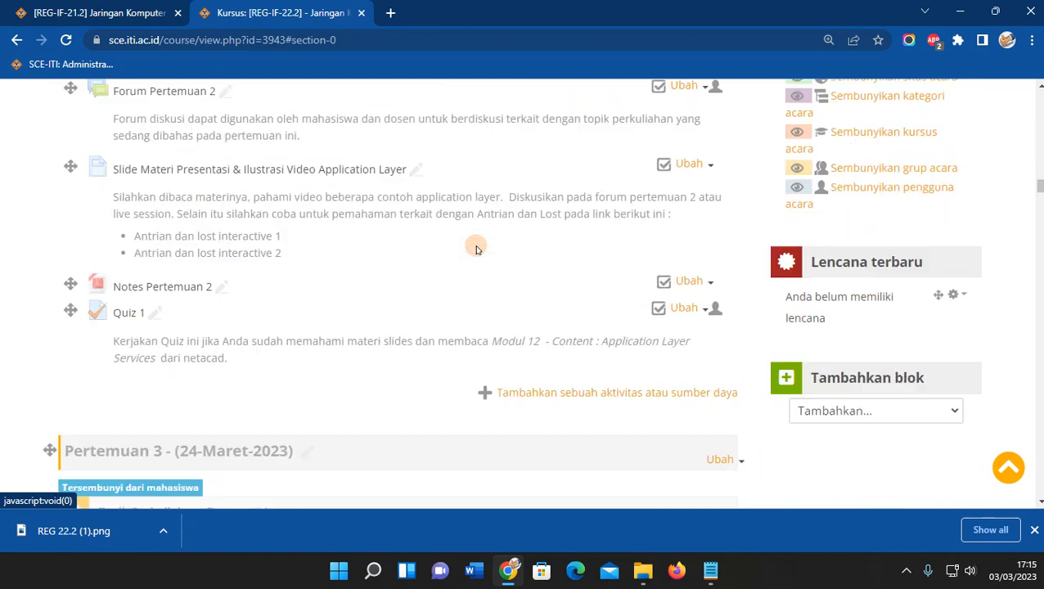
scroll(477, 247, down, 5)
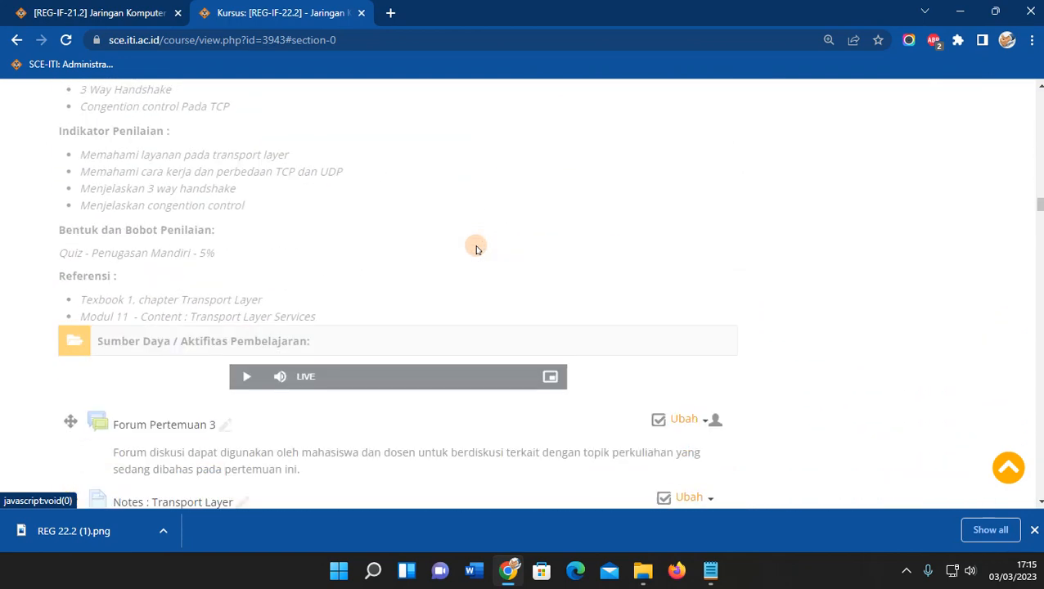
scroll(424, 215, up, 6)
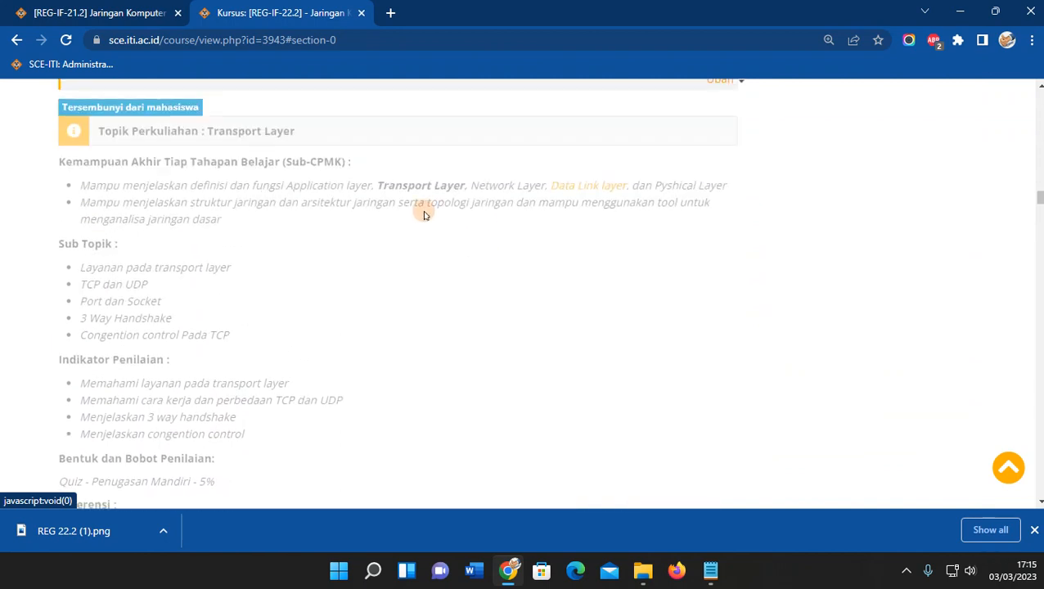
scroll(423, 215, up, 10)
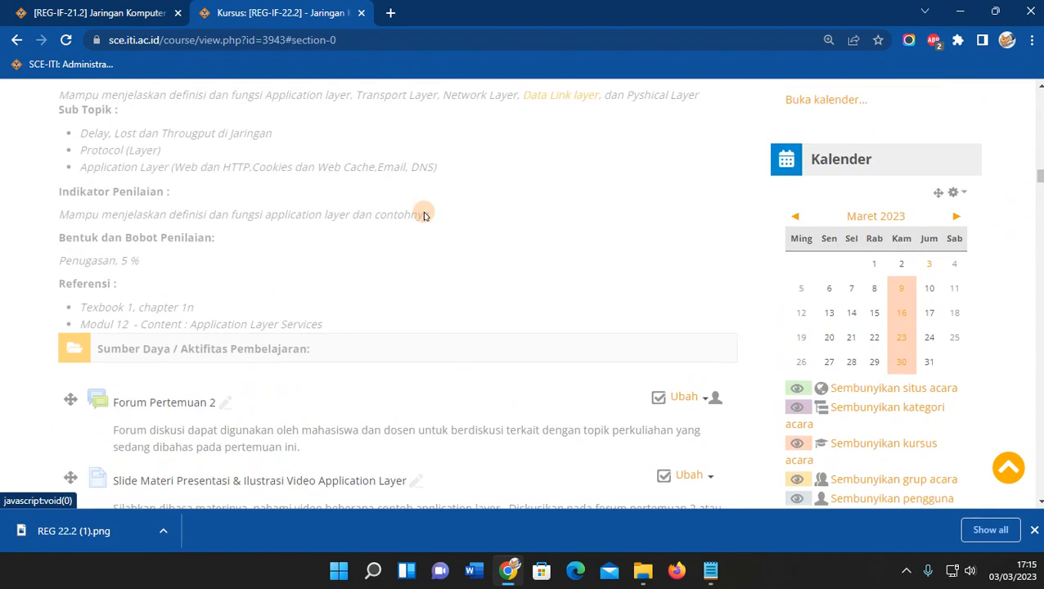
scroll(424, 214, up, 1)
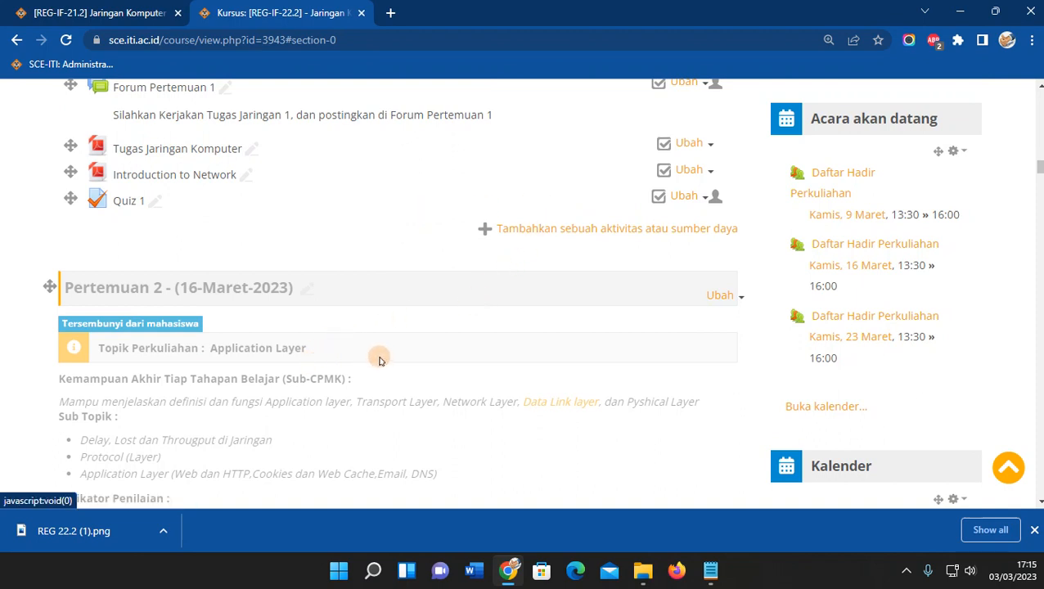
scroll(379, 360, up, 5)
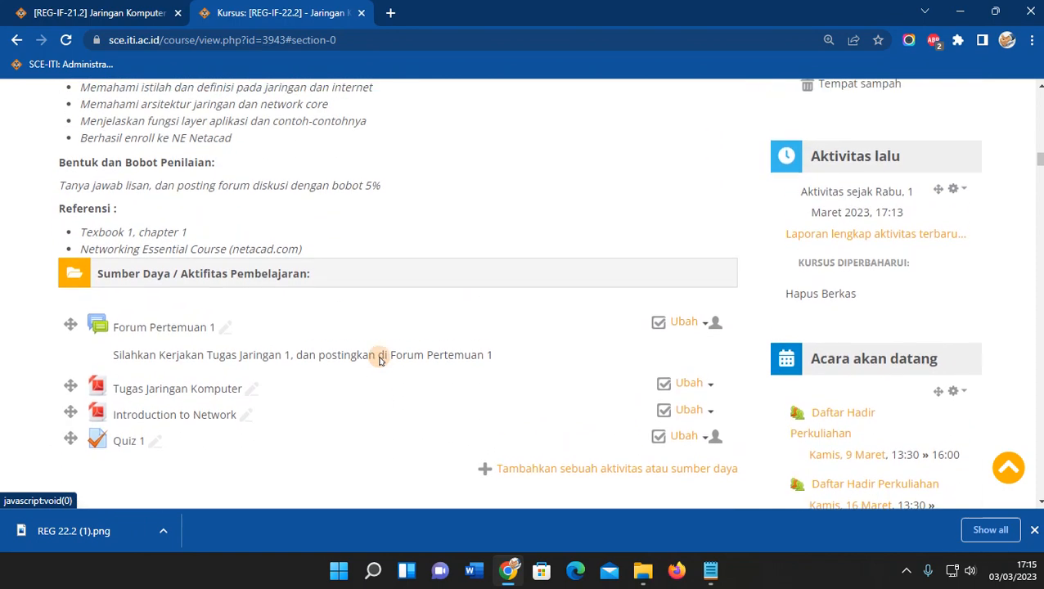
scroll(379, 360, up, 3)
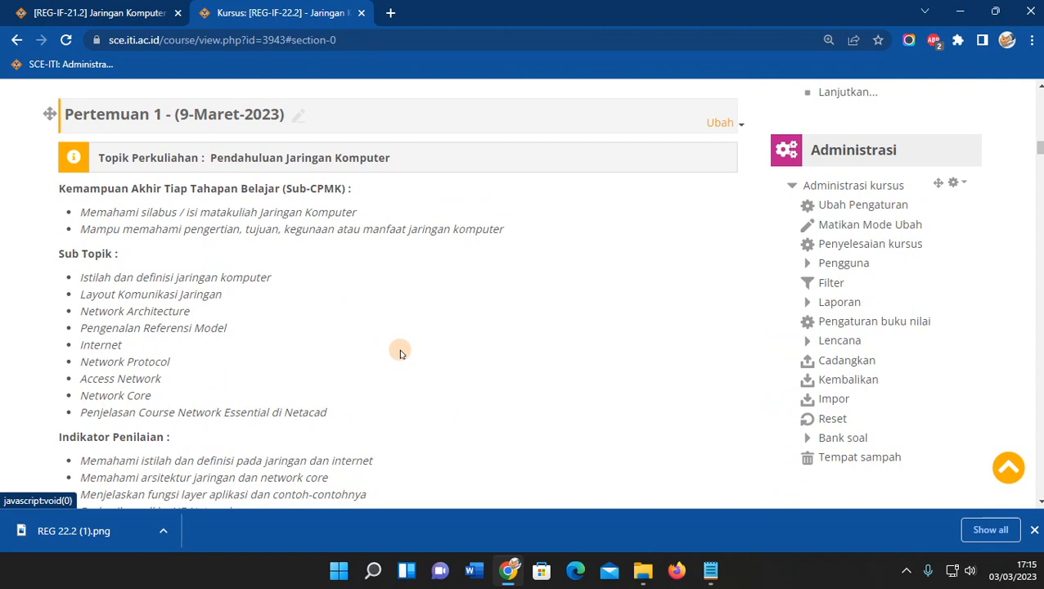
click(808, 263)
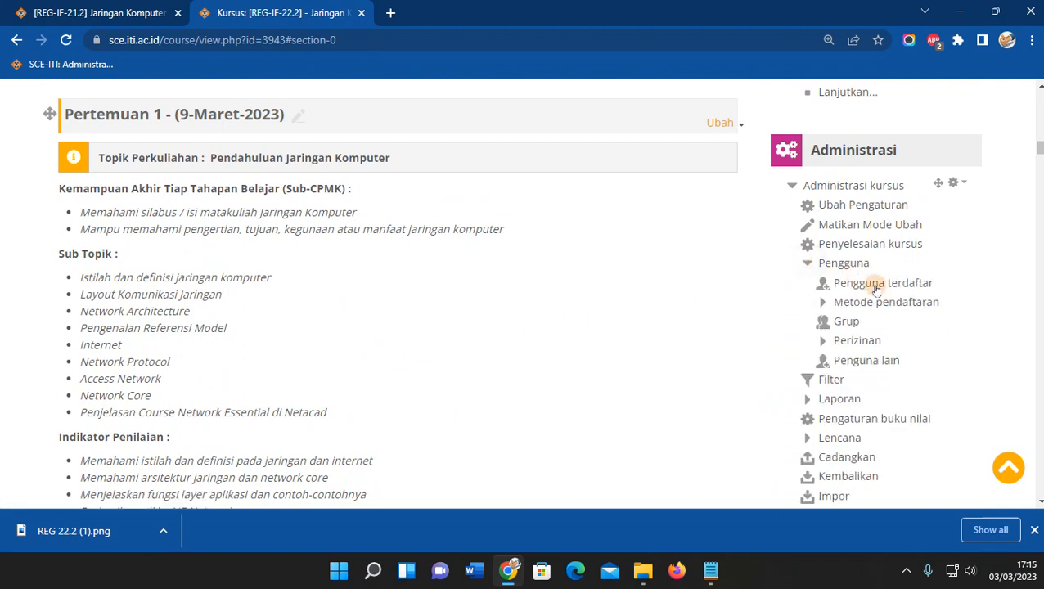
click(863, 283)
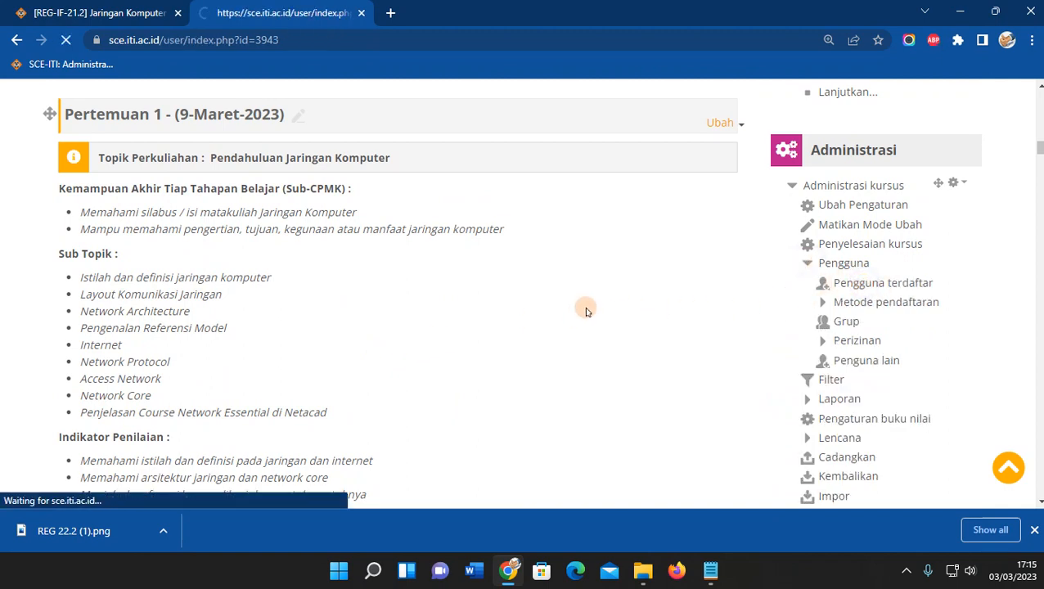
scroll(458, 343, down, 1)
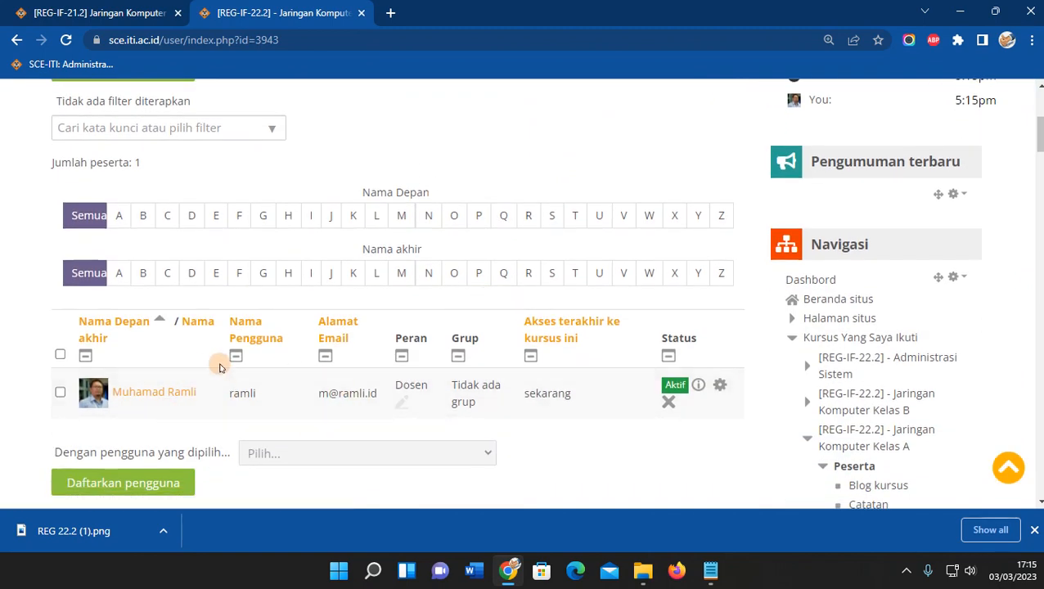
scroll(210, 398, up, 1)
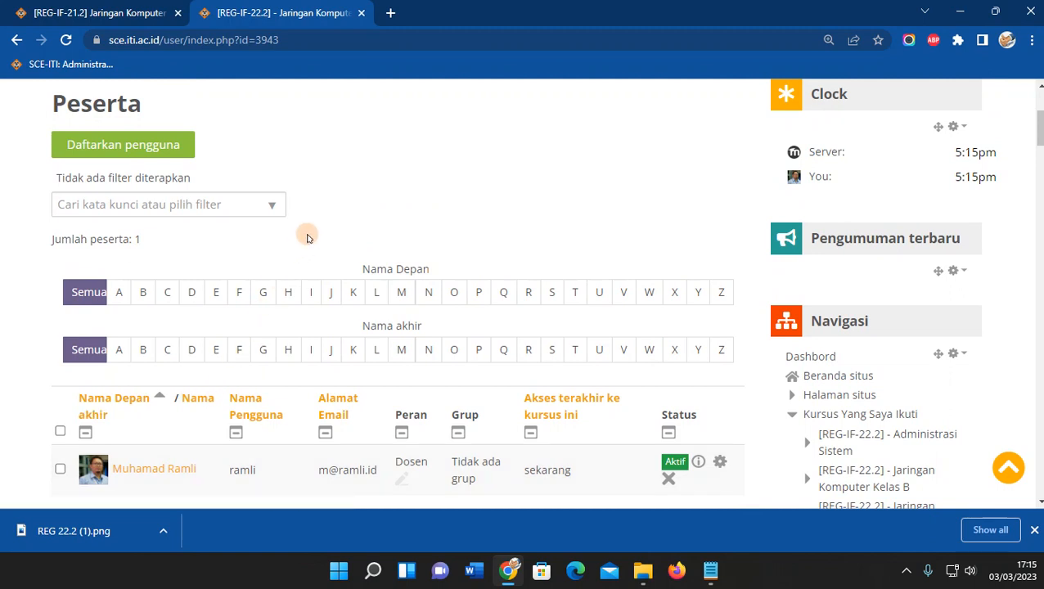
scroll(309, 238, up, 1)
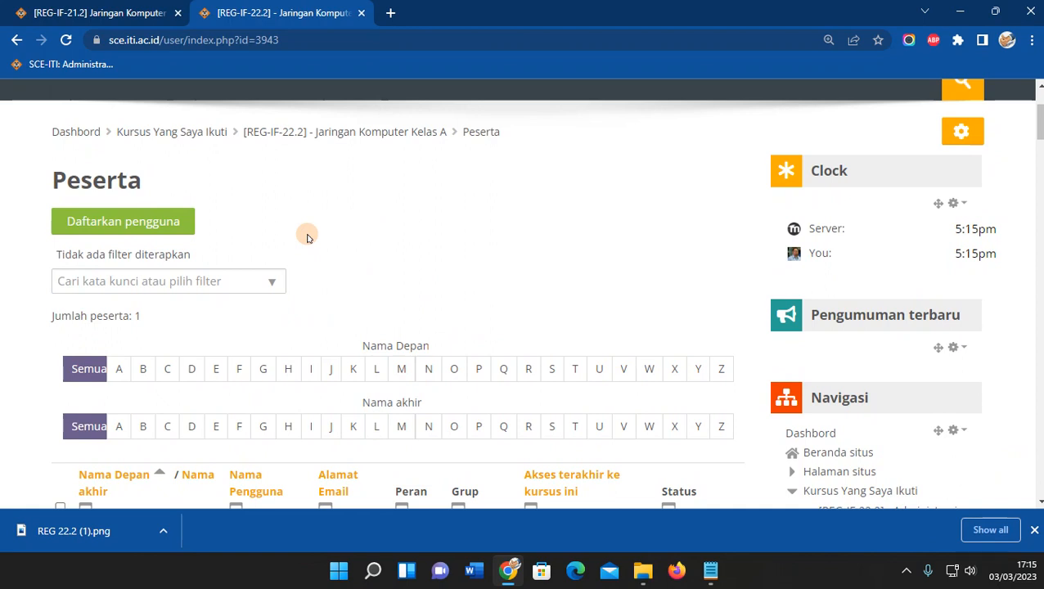
click(174, 225)
click(426, 302)
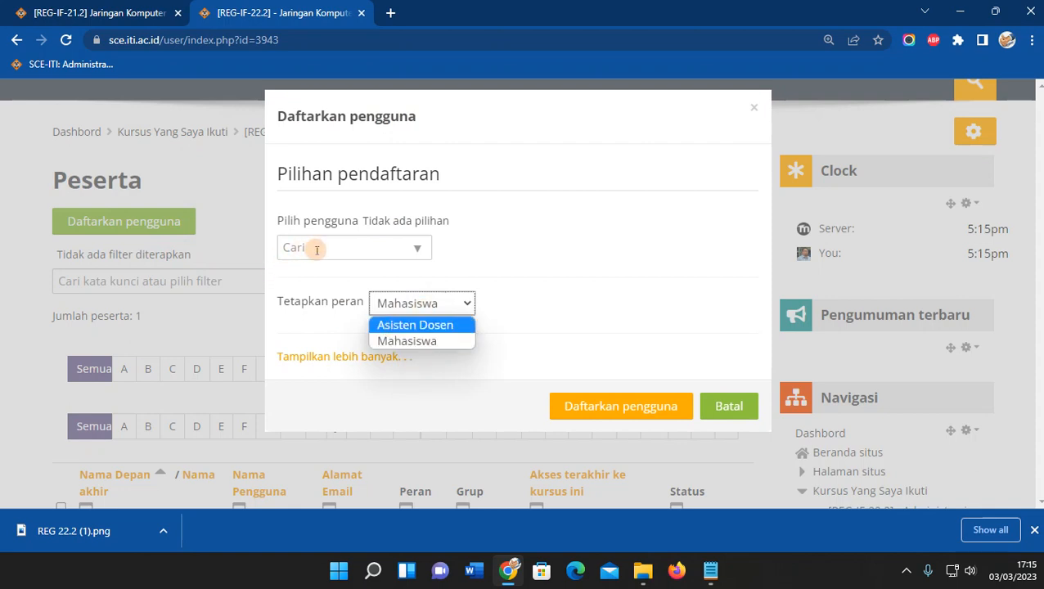
click(455, 238)
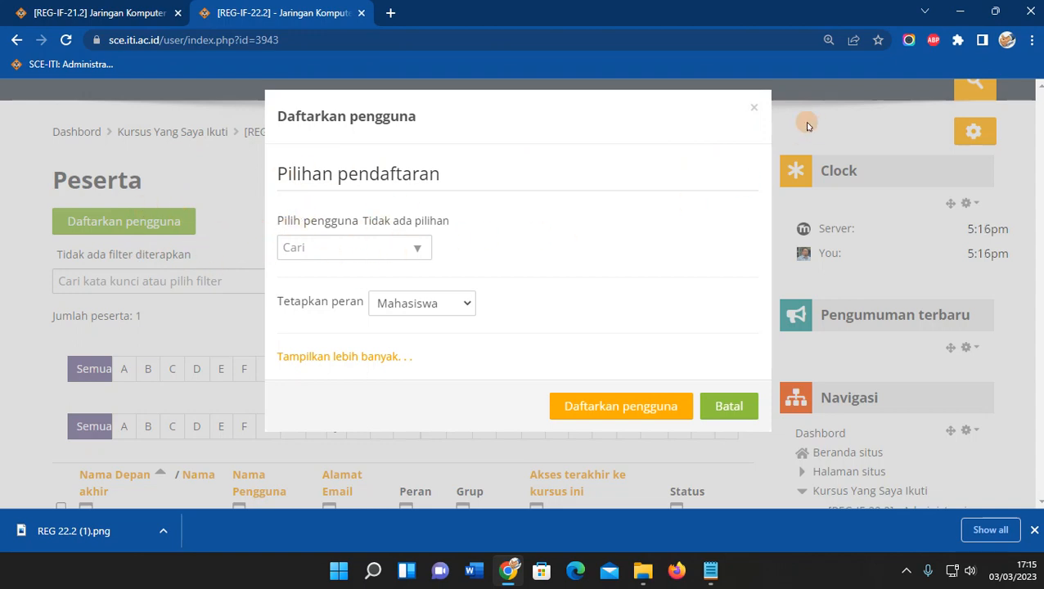
Dismiss the enrol dialog and open Metode pendaftaran, showing Pendaftaran manual and Pendaftaran mandiri (Mahasiswa).
click(752, 108)
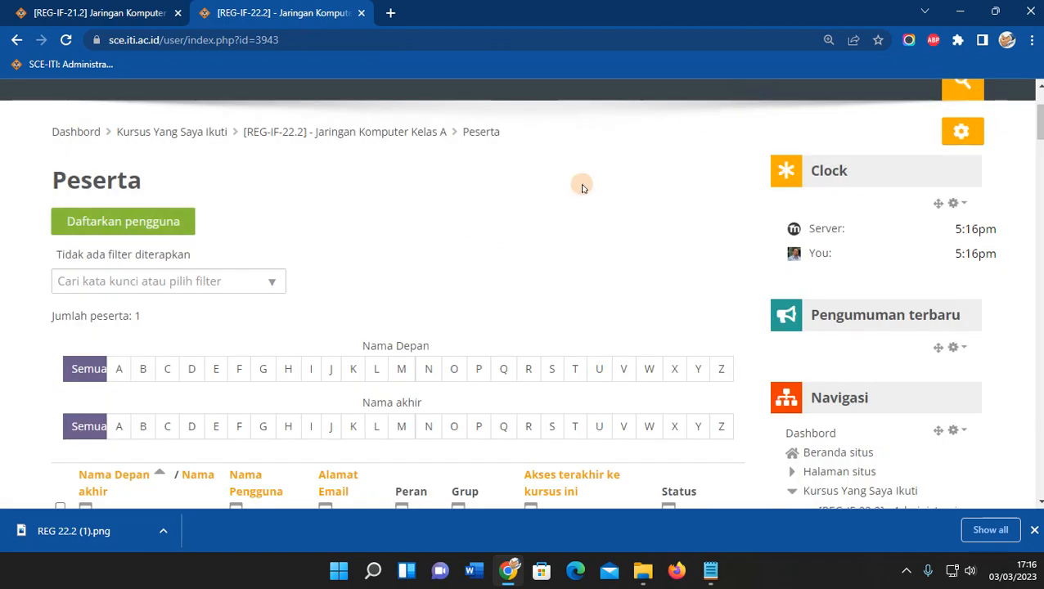
scroll(496, 242, down, 5)
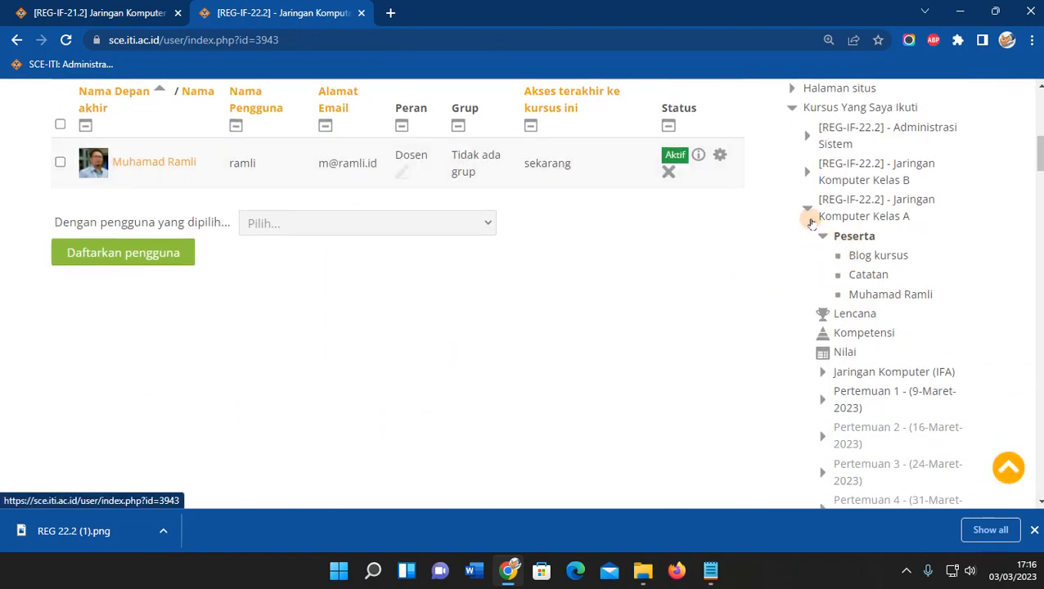
scroll(783, 360, up, 3)
click(795, 338)
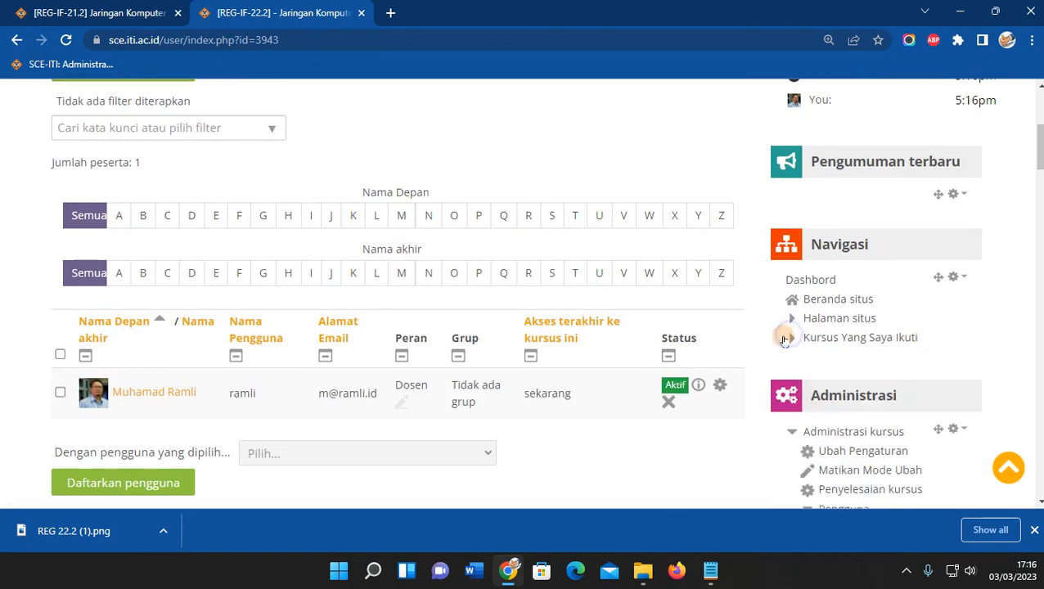
scroll(472, 317, down, 3)
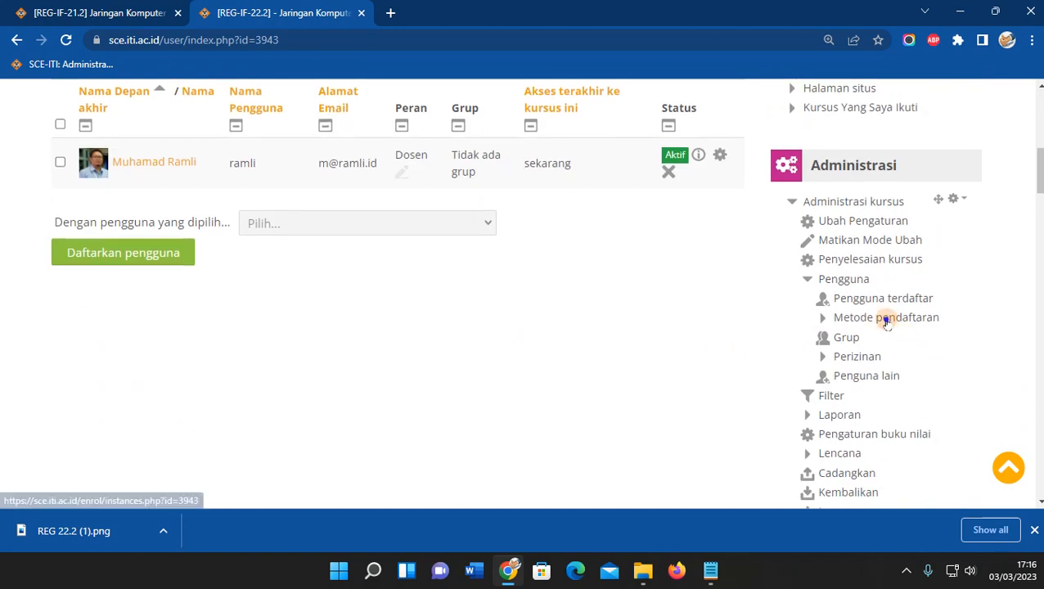
click(887, 319)
scroll(566, 329, down, 3)
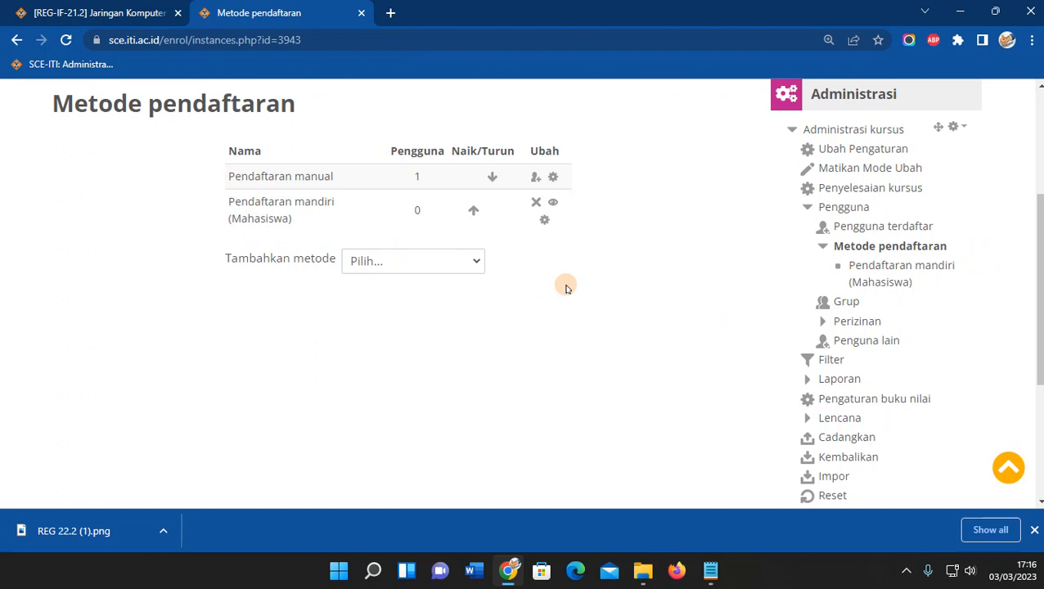
scroll(589, 286, up, 1)
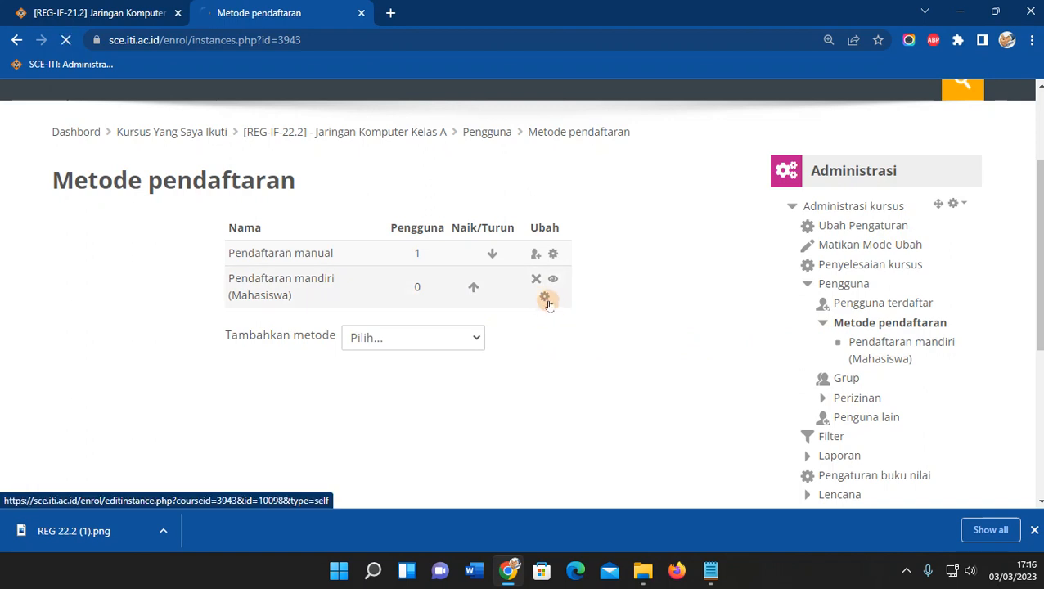
scroll(511, 323, down, 4)
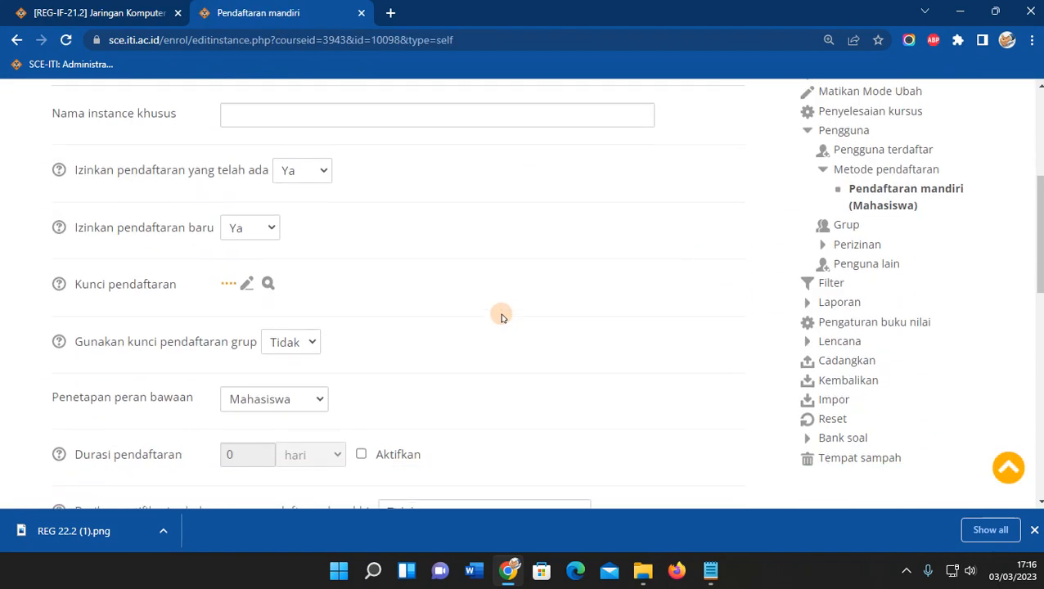
click(268, 285)
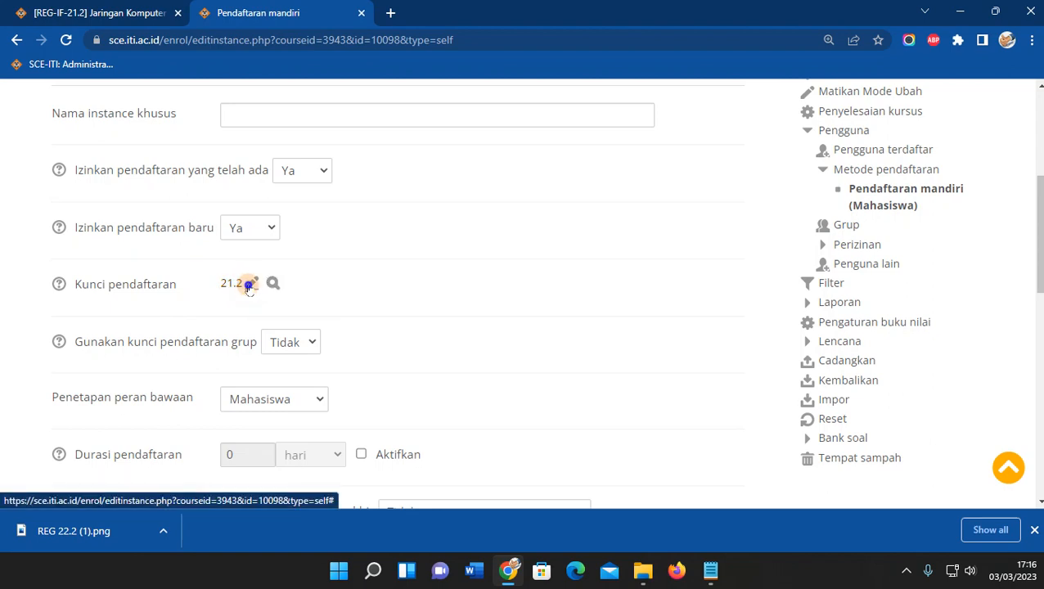
click(251, 283)
click(238, 283)
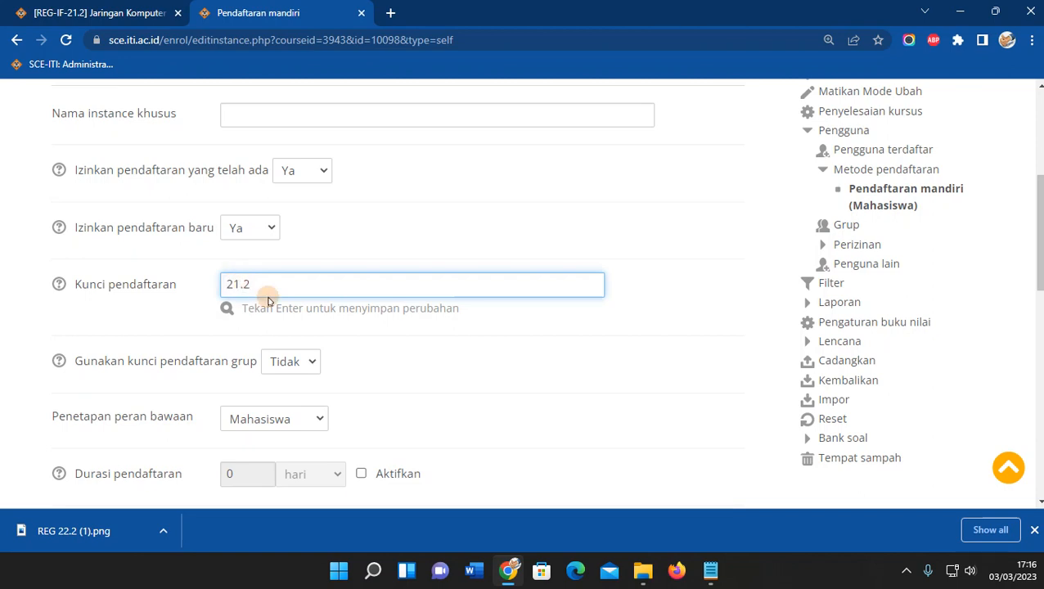
text(2)
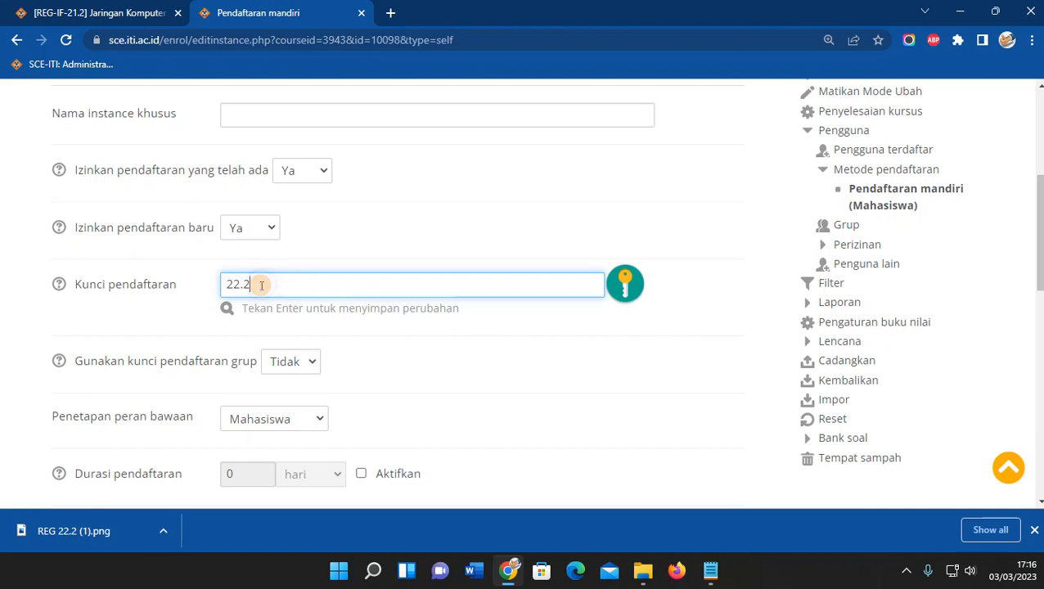
key(Return)
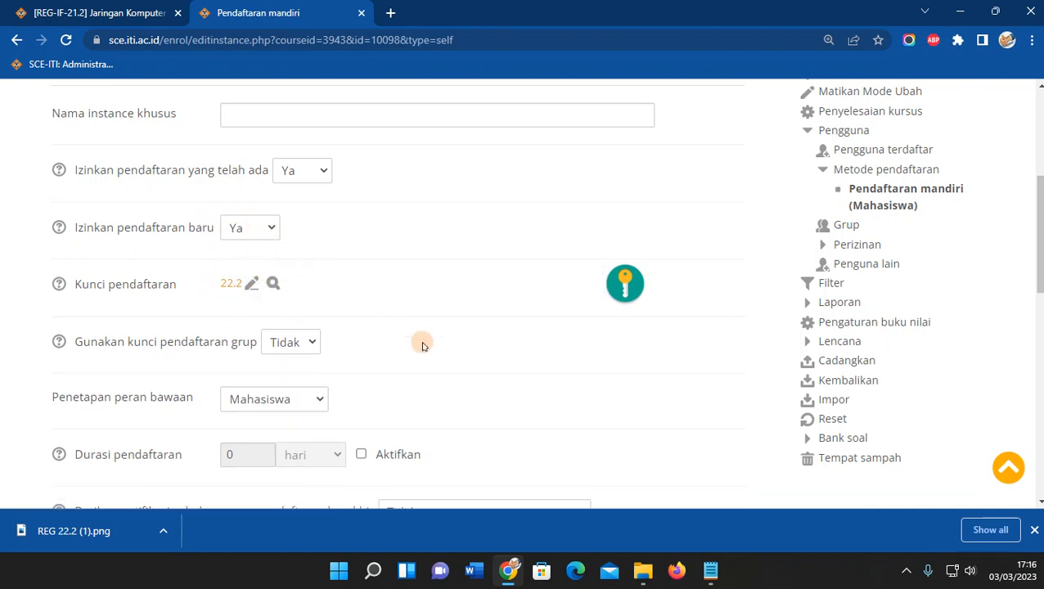
scroll(426, 344, down, 9)
click(319, 381)
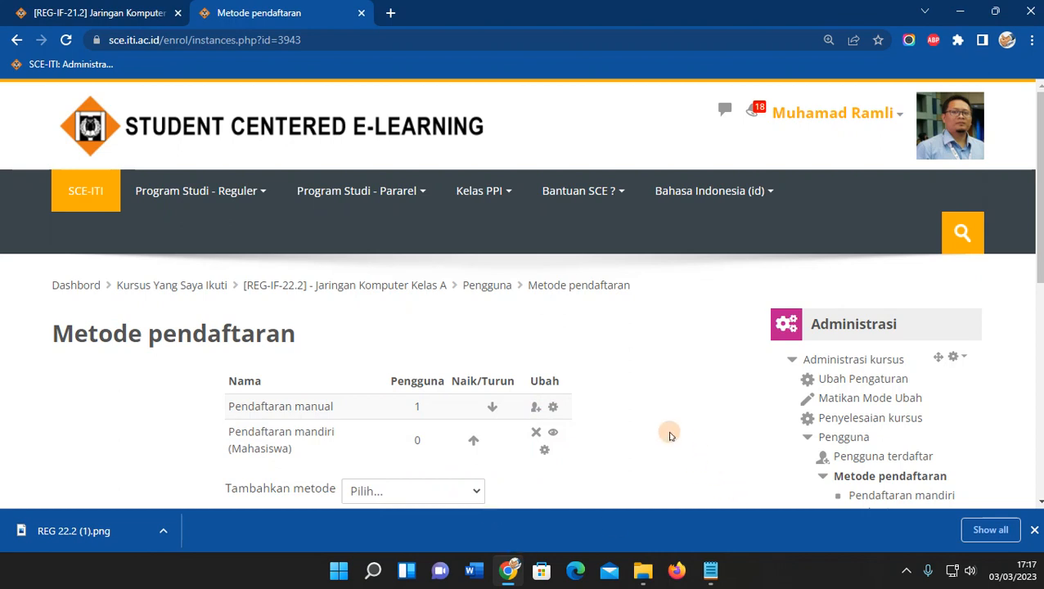
Review the Peserta page and collapse the Kursus Yang Saya Ikuti and Pengguna side blocks.
scroll(576, 424, down, 1)
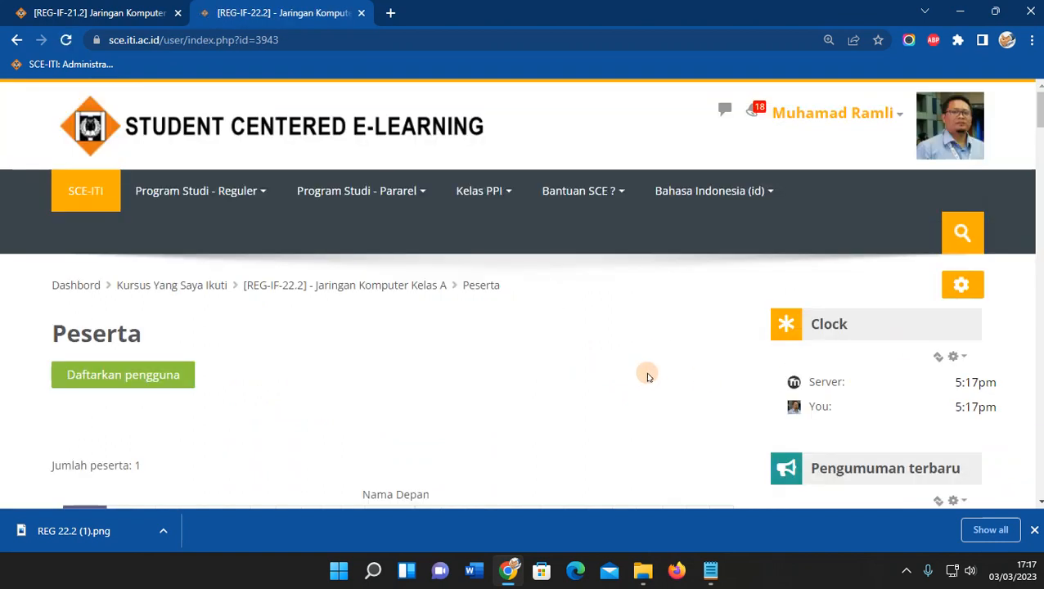
scroll(651, 376, down, 3)
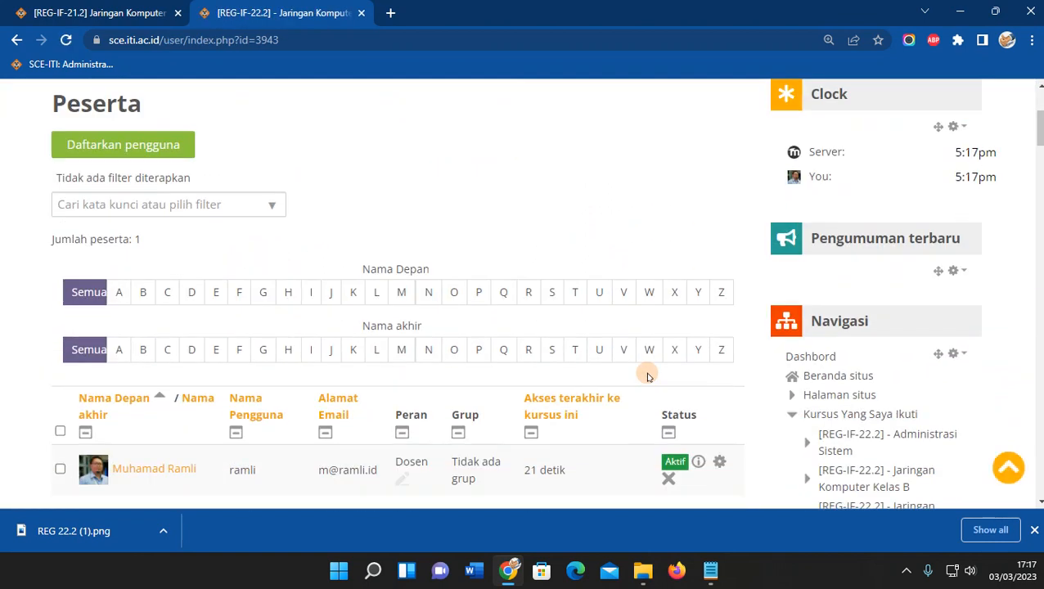
scroll(646, 377, down, 1)
scroll(645, 374, up, 2)
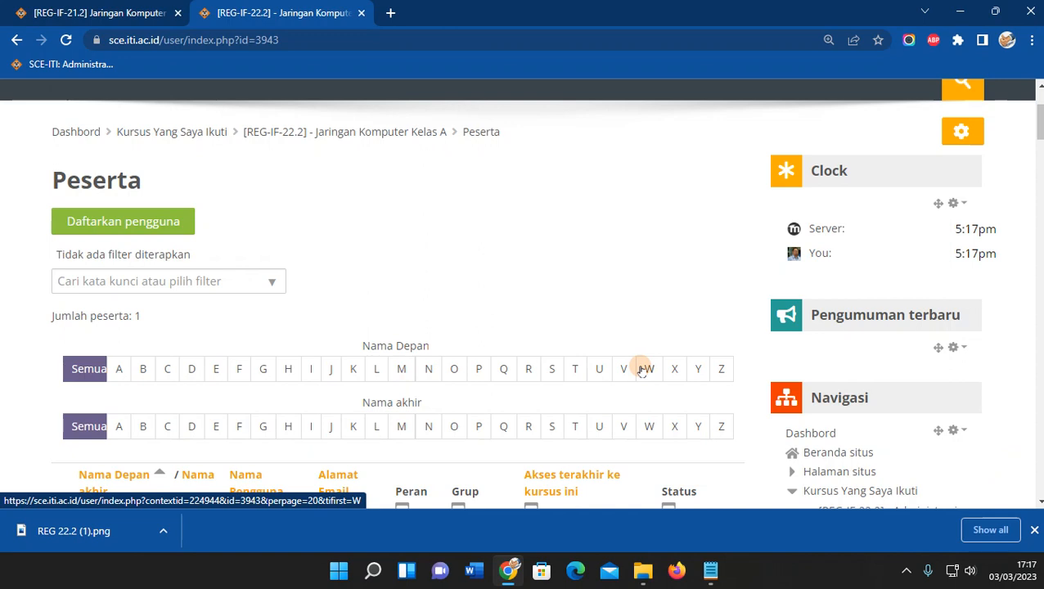
scroll(645, 369, down, 2)
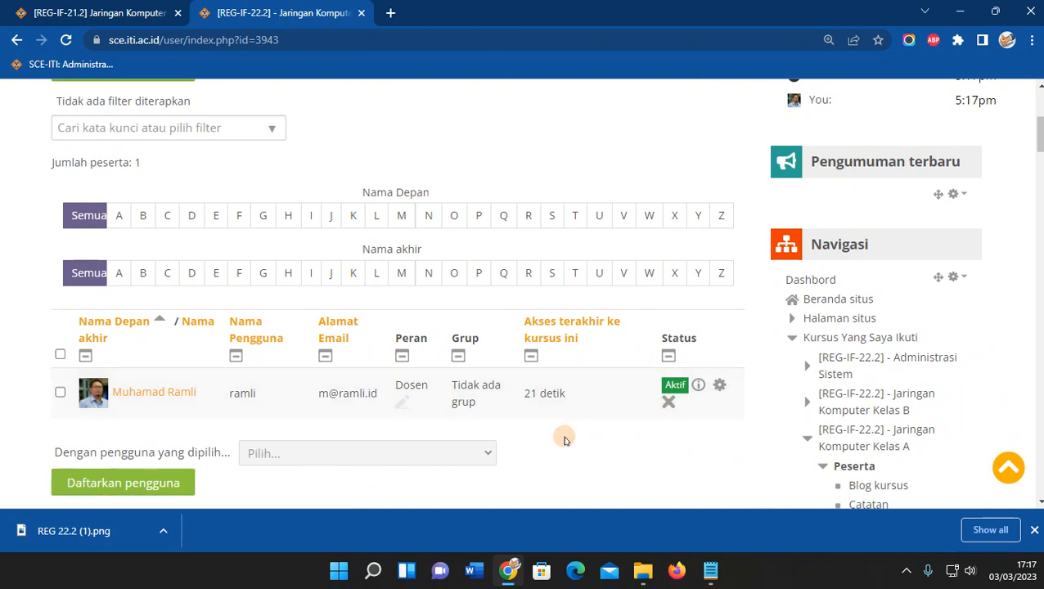
scroll(557, 429, down, 1)
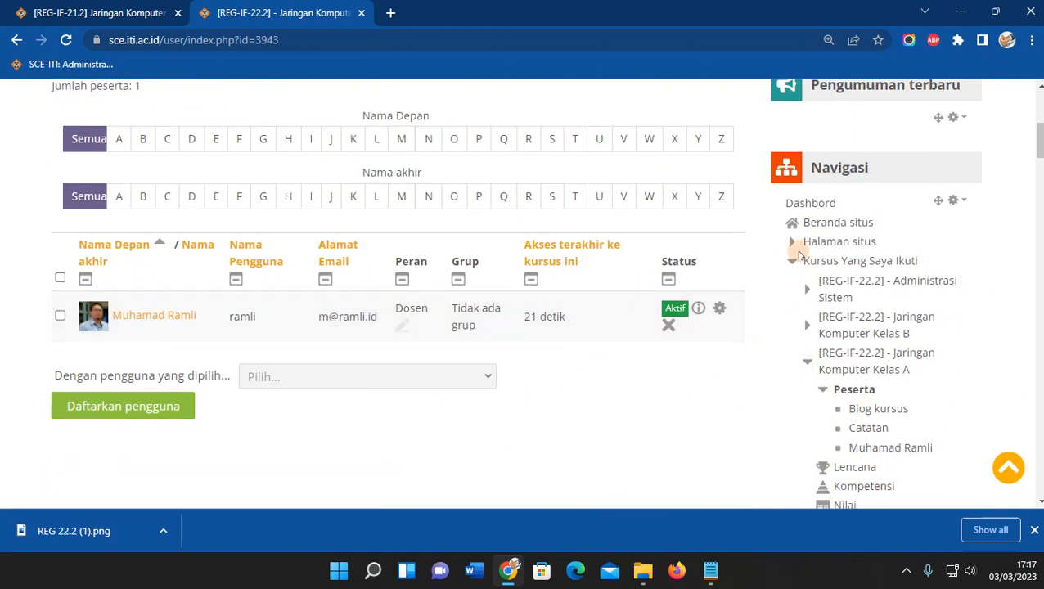
click(793, 260)
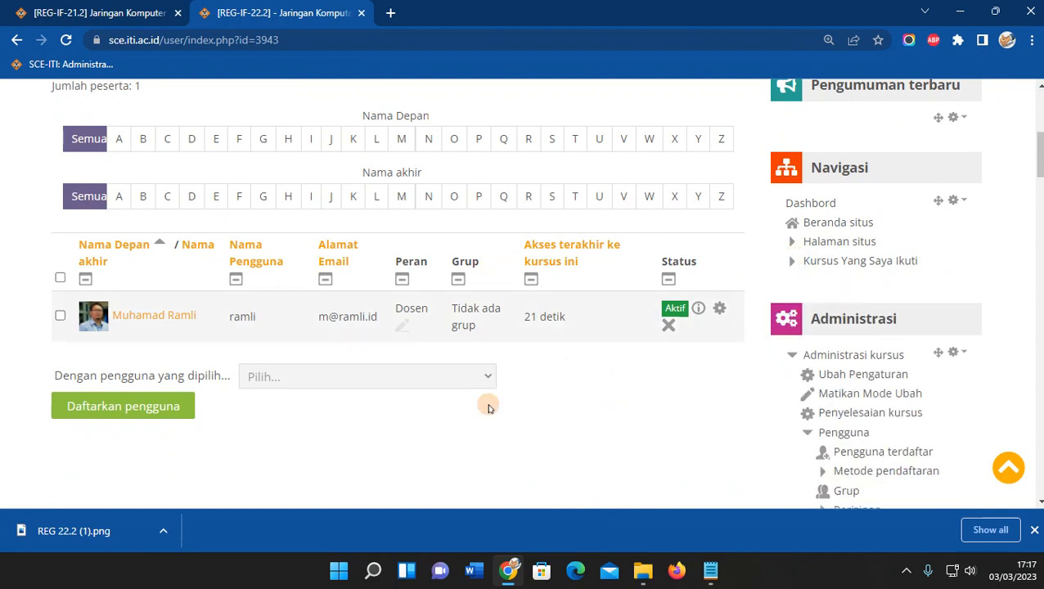
scroll(636, 422, down, 1)
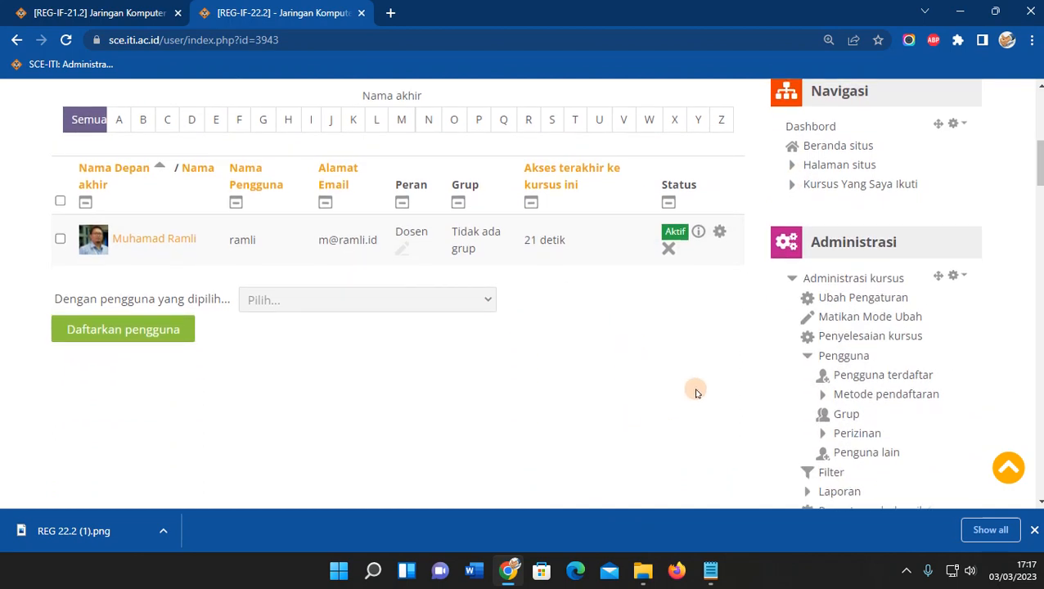
click(808, 358)
scroll(678, 389, up, 4)
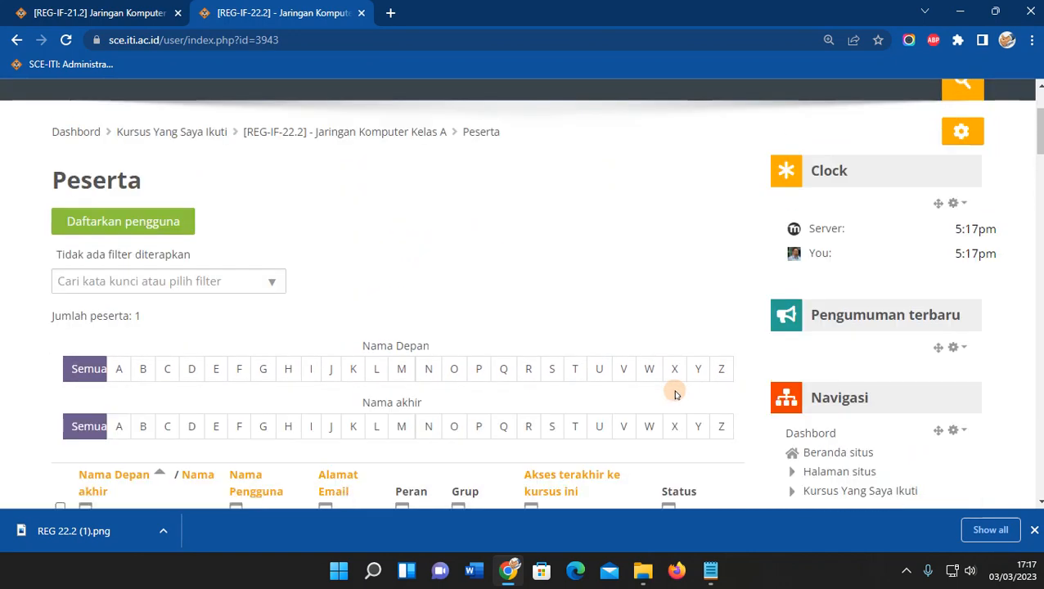
scroll(676, 394, down, 4)
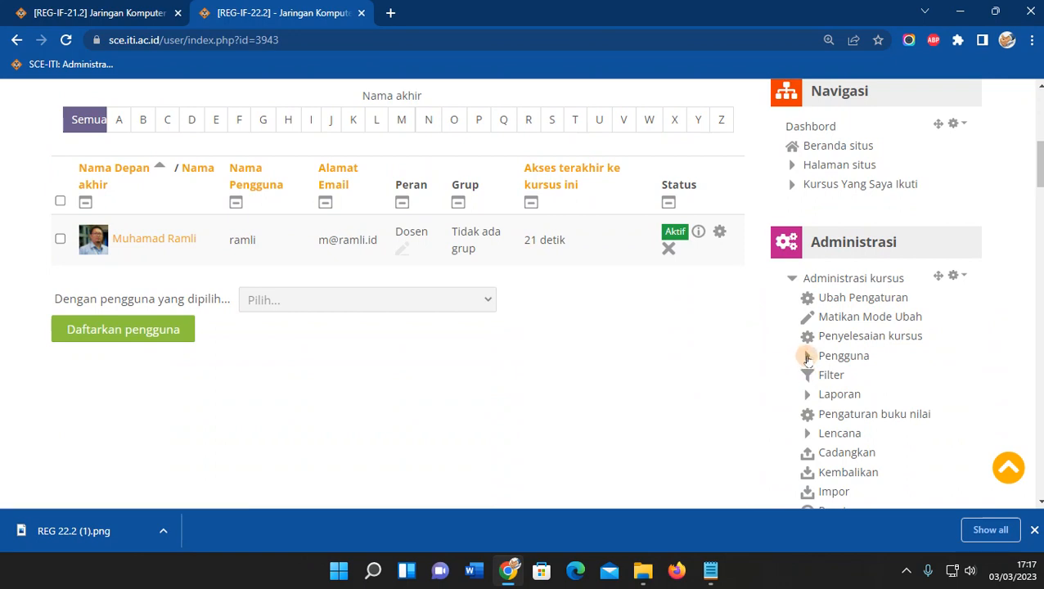
Review the Pendaftaran mandiri settings form, then return to the Jaringan Komputer Kelas A course page.
click(806, 358)
click(878, 396)
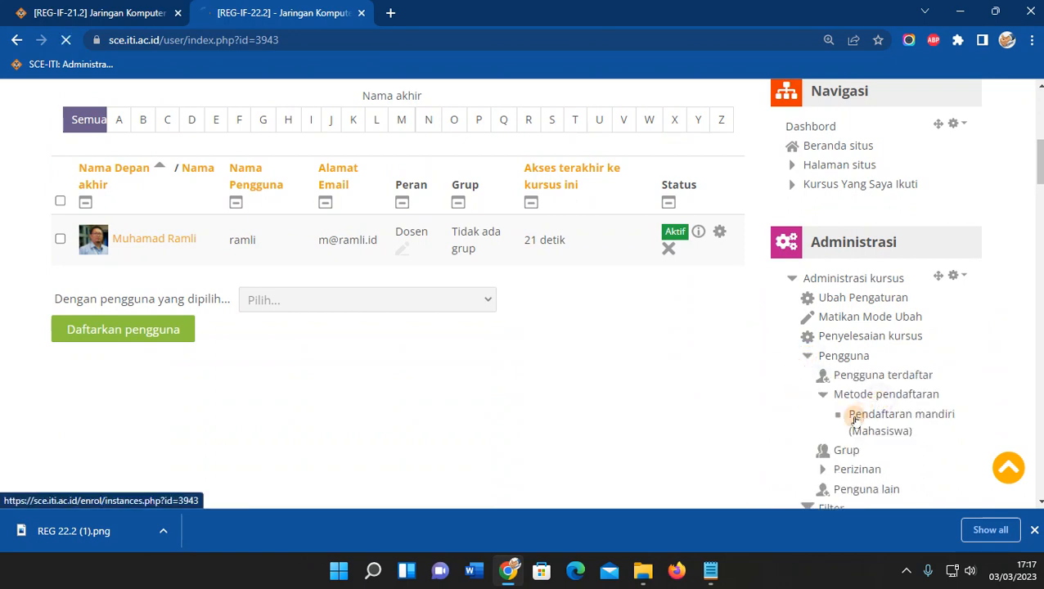
scroll(494, 421, down, 2)
click(545, 297)
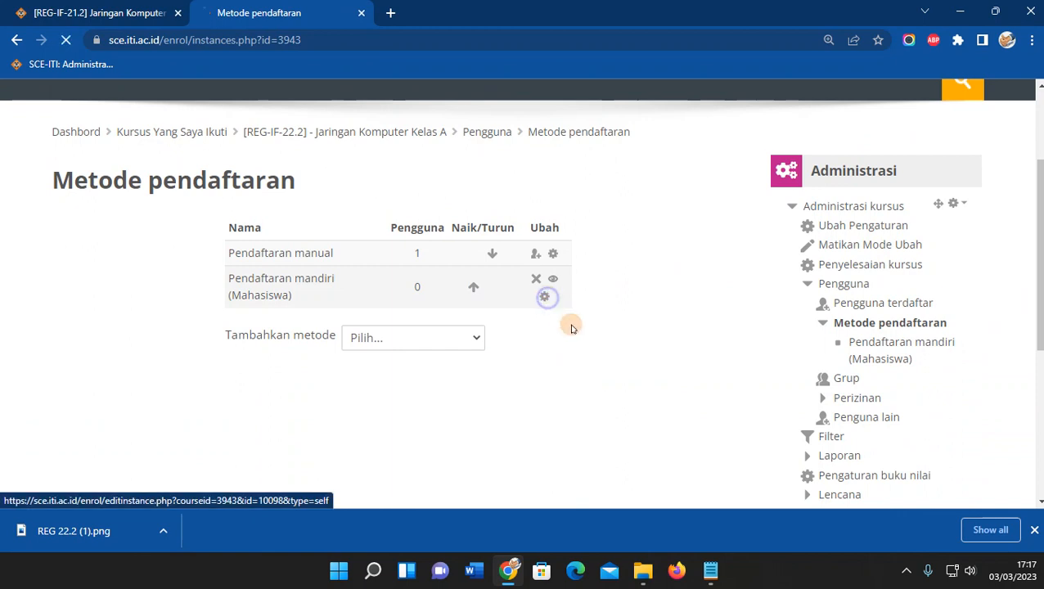
scroll(324, 417, down, 2)
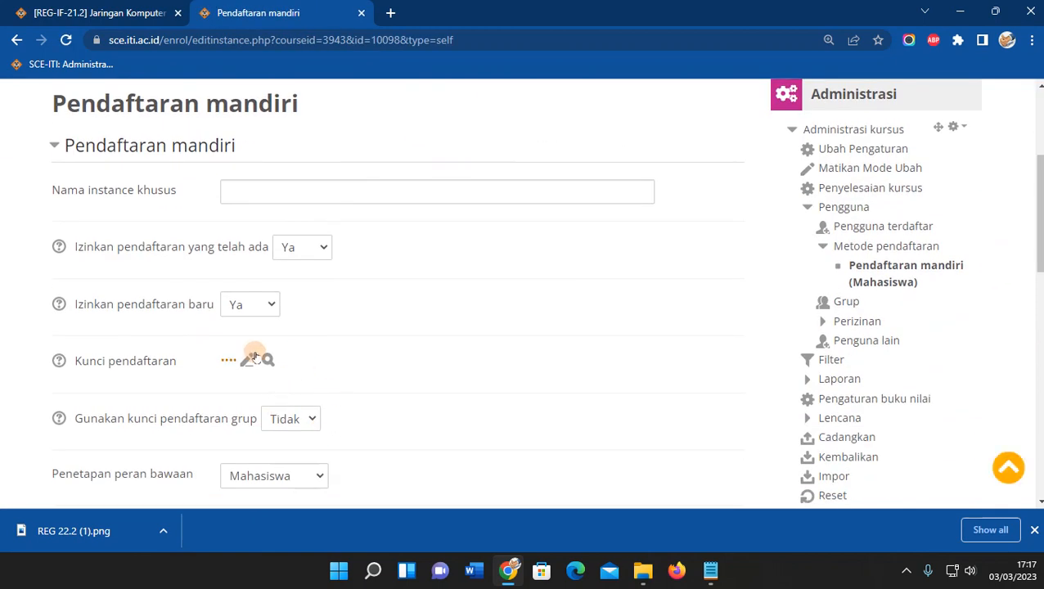
scroll(263, 355, up, 2)
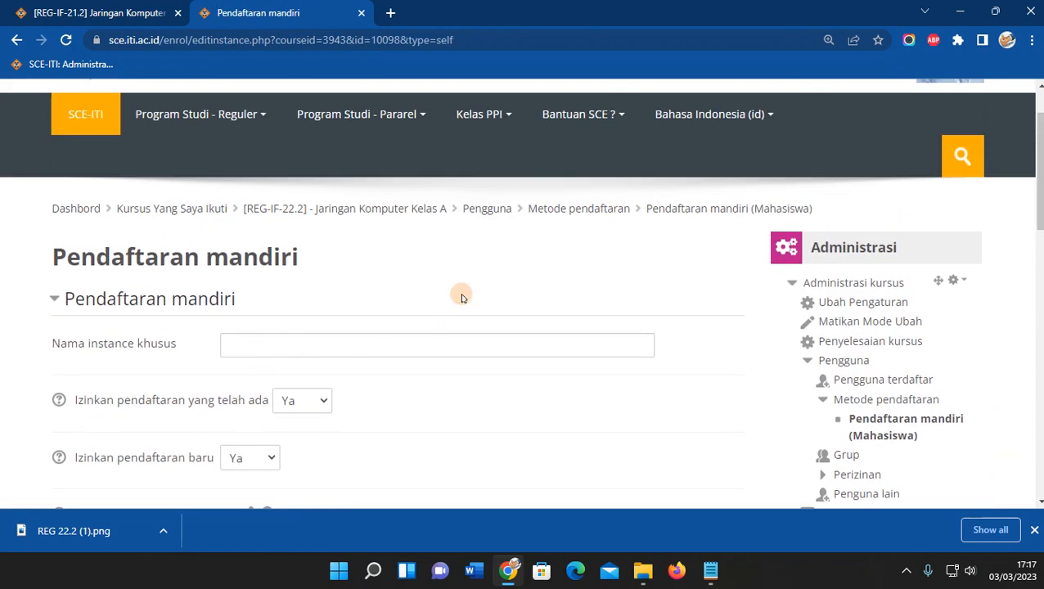
click(416, 210)
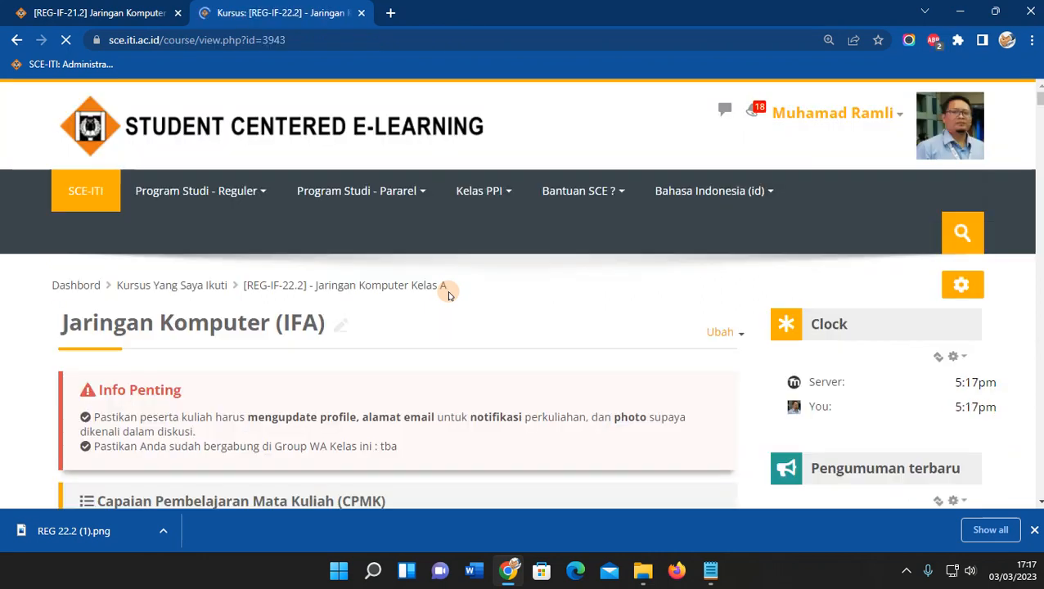
scroll(448, 296, down, 3)
scroll(449, 295, down, 1)
click(792, 260)
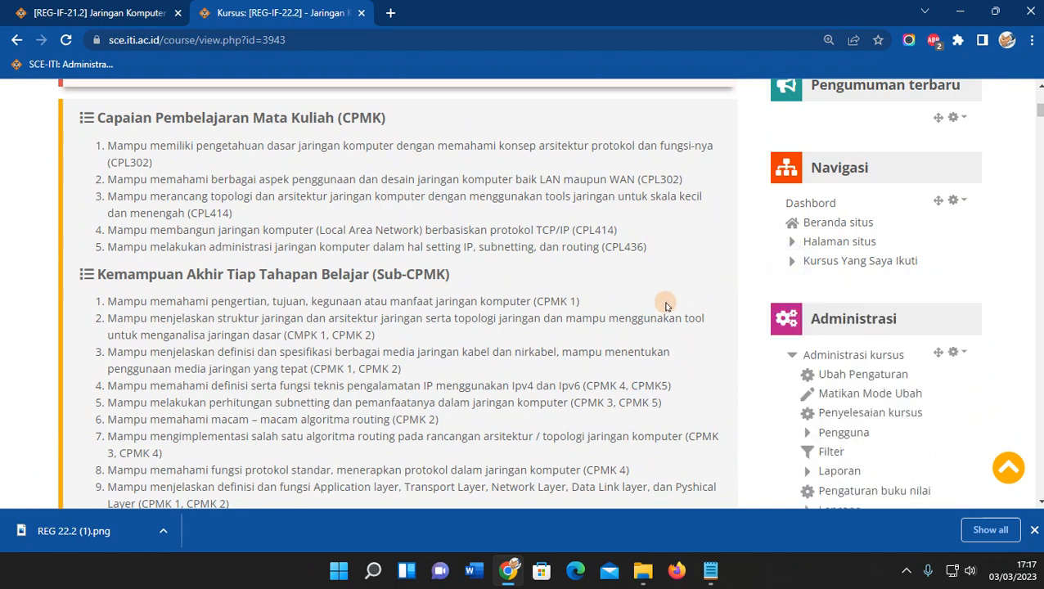
scroll(665, 306, up, 3)
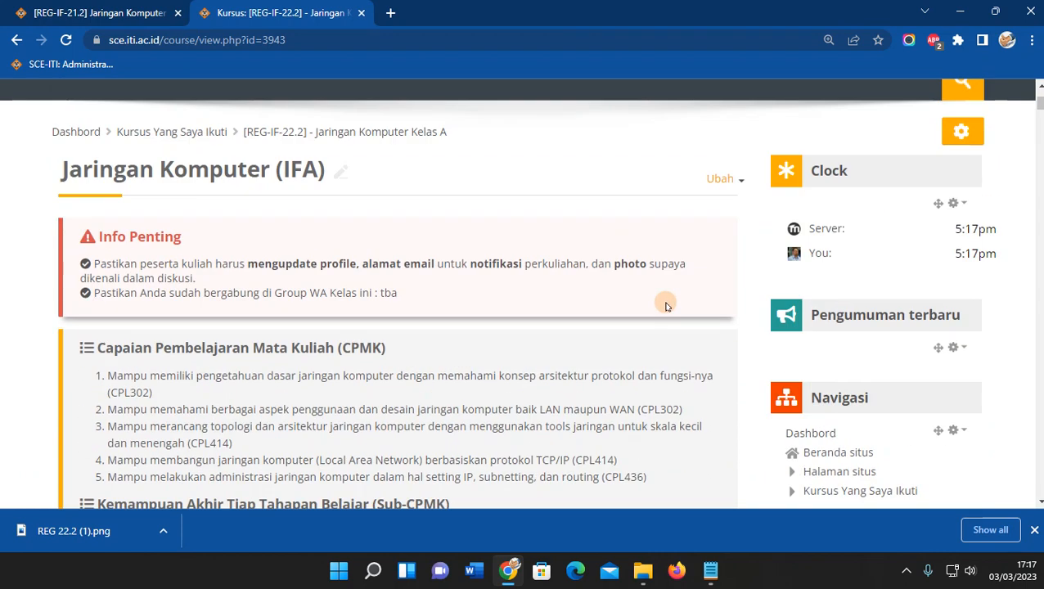
scroll(665, 306, down, 5)
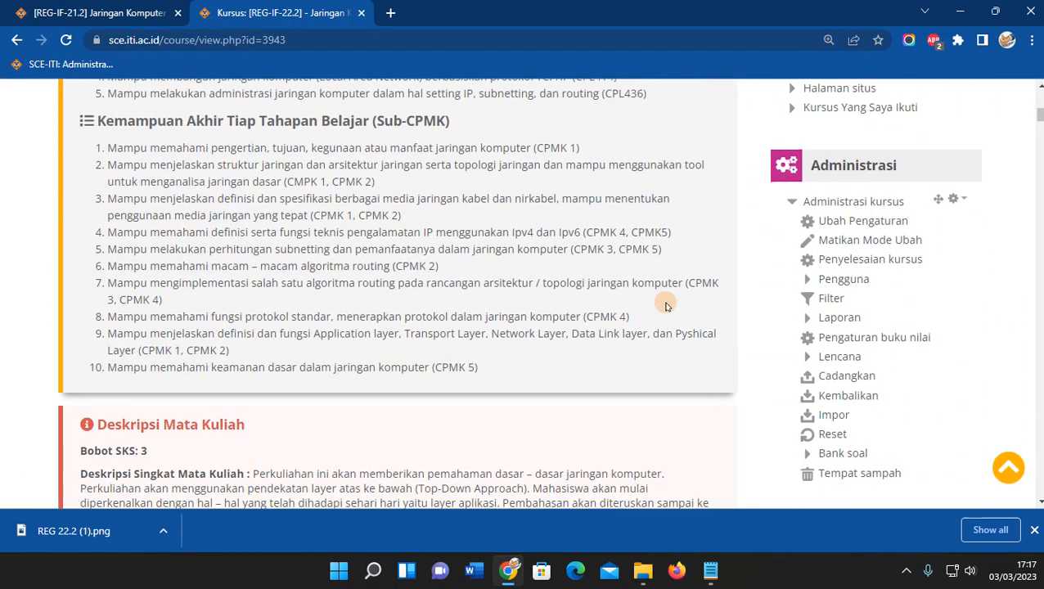
scroll(665, 306, down, 4)
scroll(498, 280, down, 3)
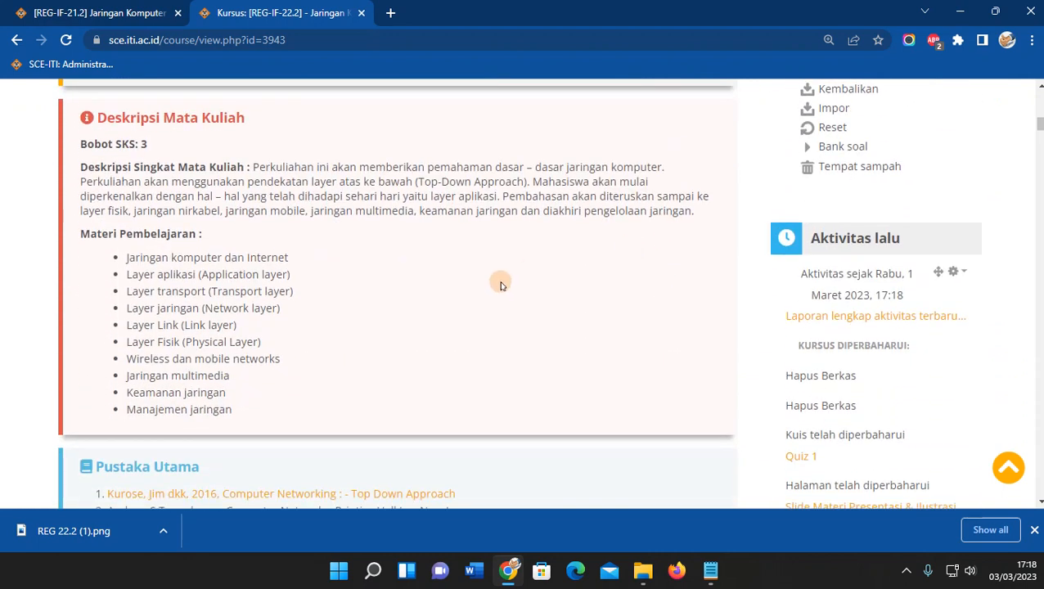
scroll(514, 294, down, 10)
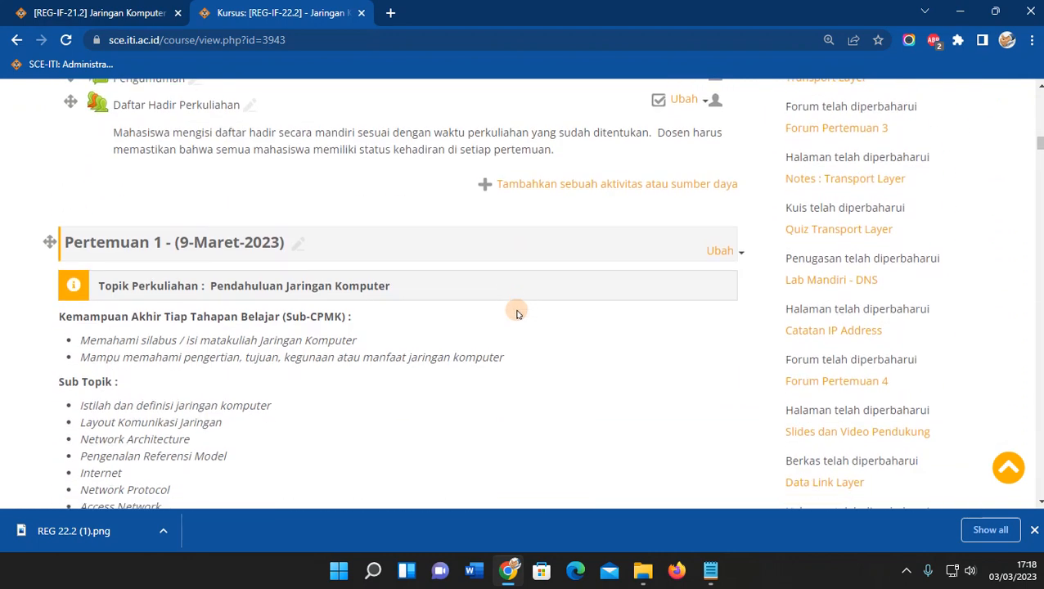
scroll(484, 291, up, 2)
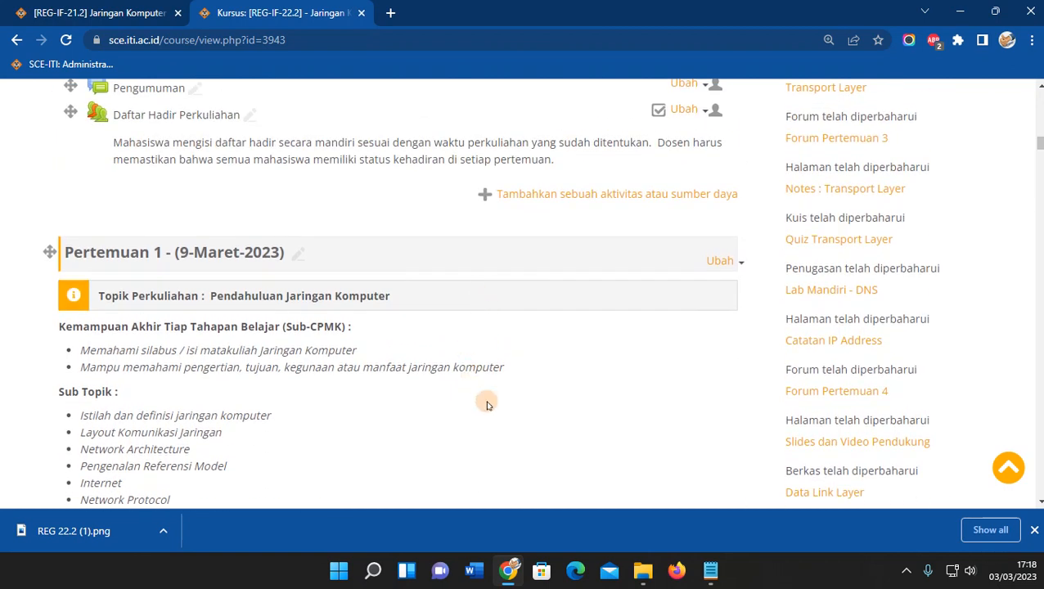
scroll(598, 384, down, 1)
scroll(598, 384, down, 1)
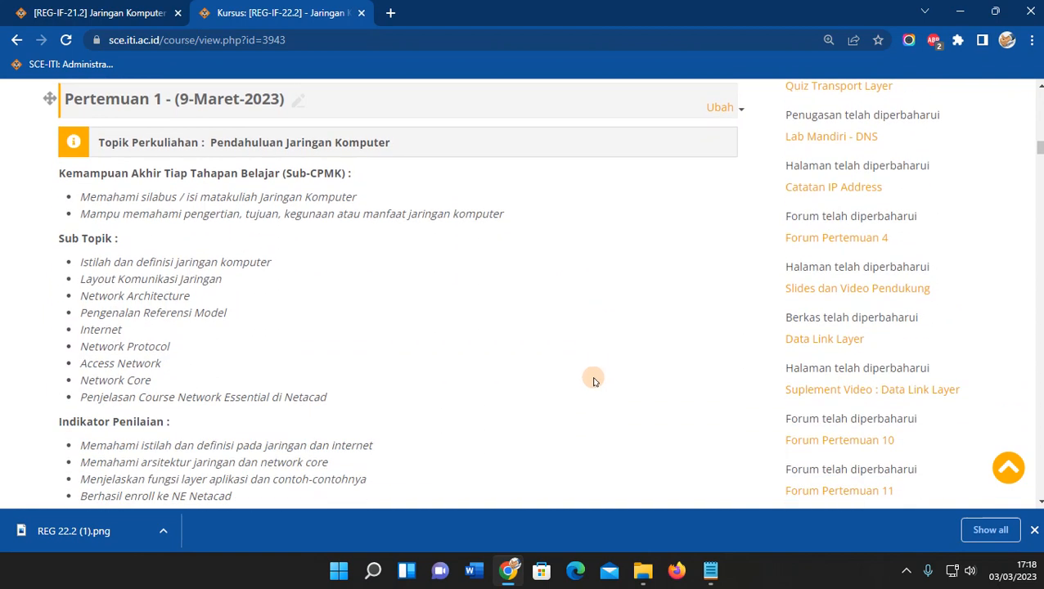
scroll(594, 381, down, 5)
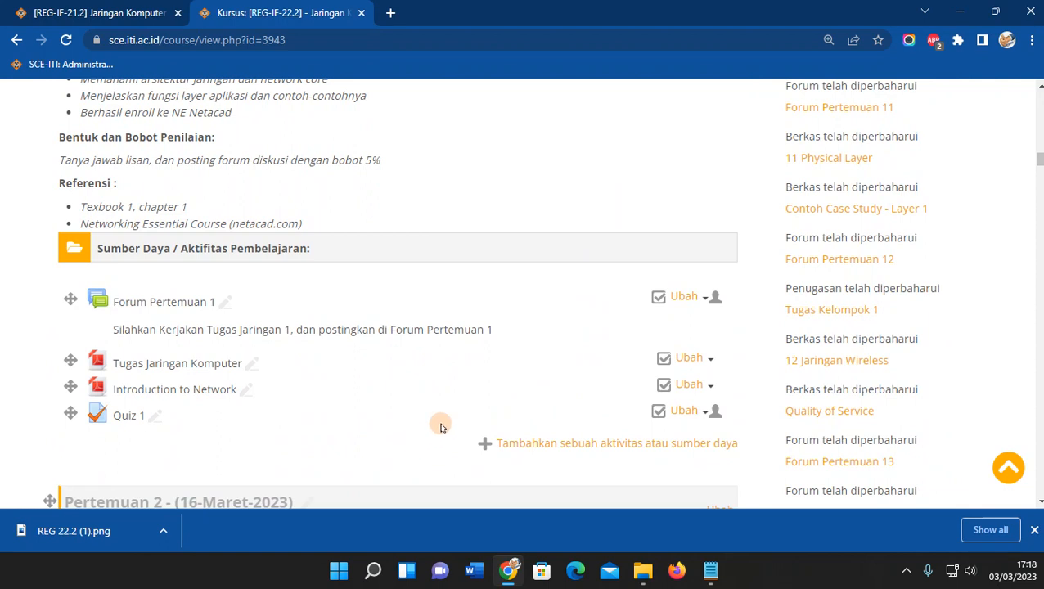
scroll(446, 417, up, 7)
scroll(457, 415, up, 1)
scroll(456, 416, up, 3)
scroll(456, 415, up, 2)
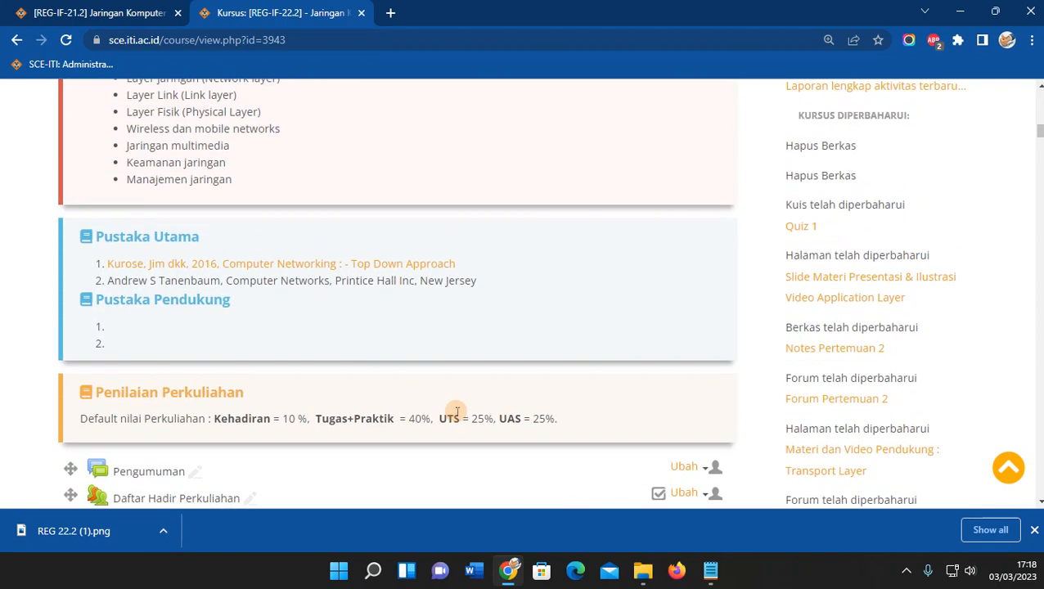
scroll(457, 410, up, 1)
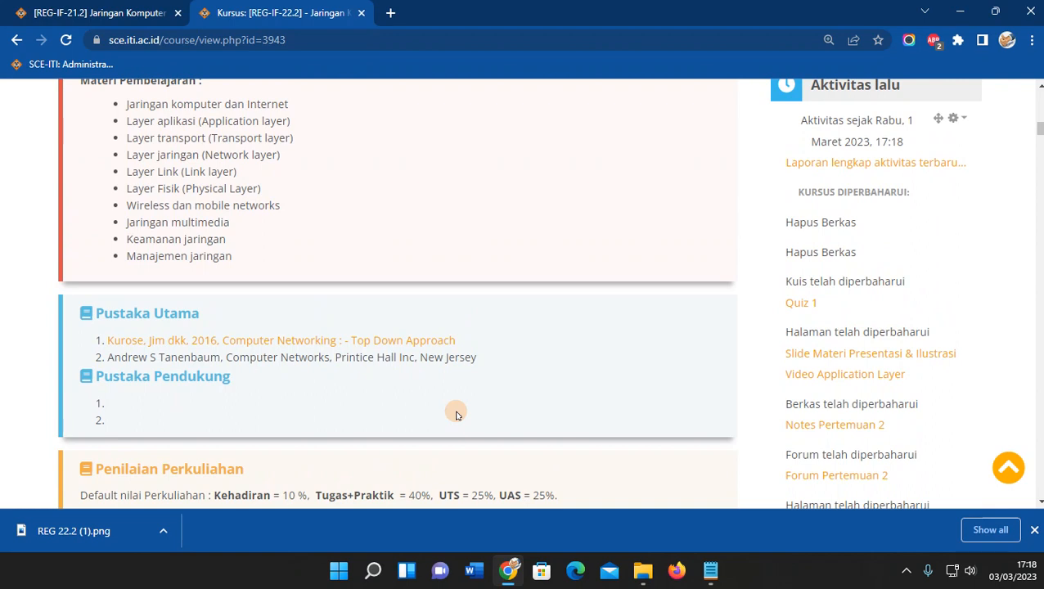
scroll(456, 413, down, 6)
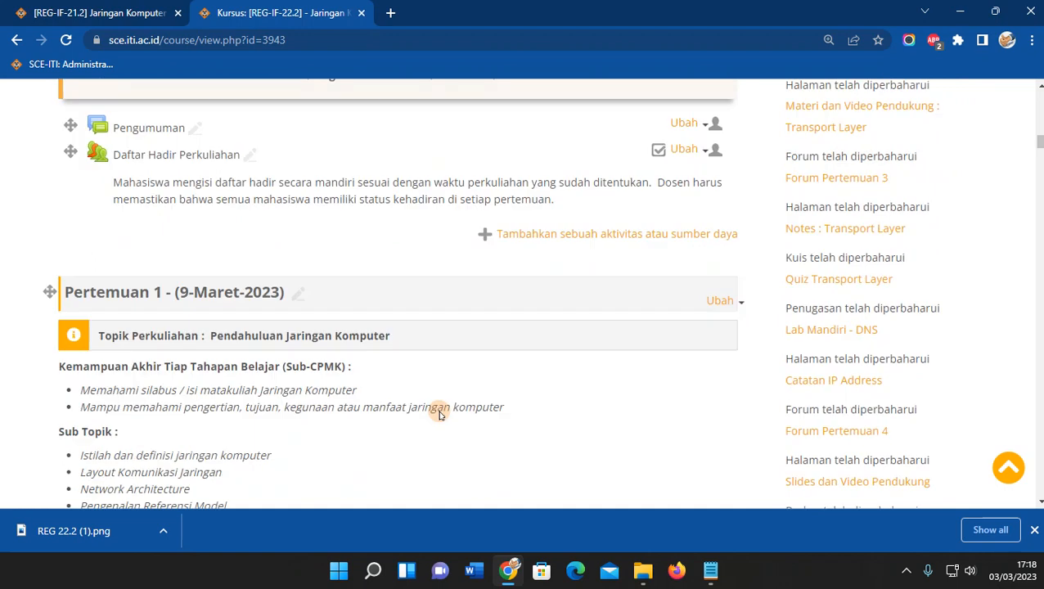
scroll(266, 419, down, 2)
scroll(435, 379, down, 2)
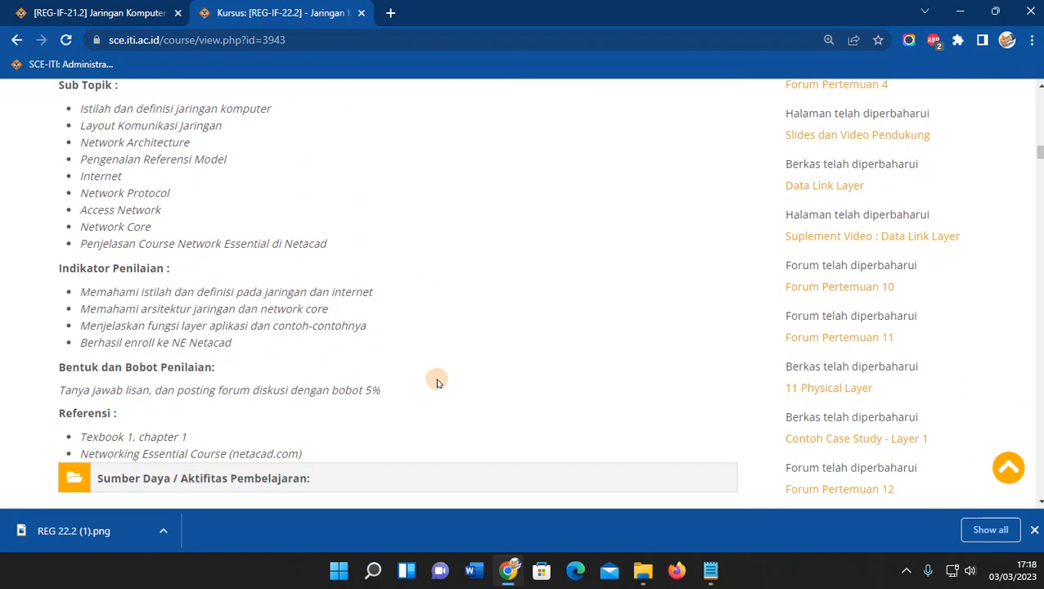
scroll(430, 401, up, 3)
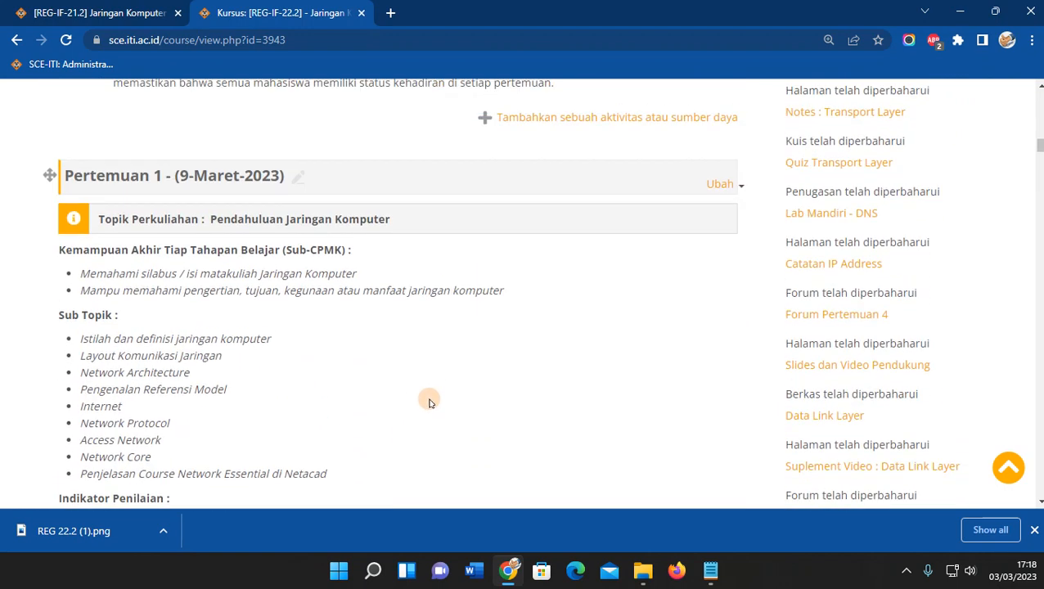
scroll(430, 401, up, 3)
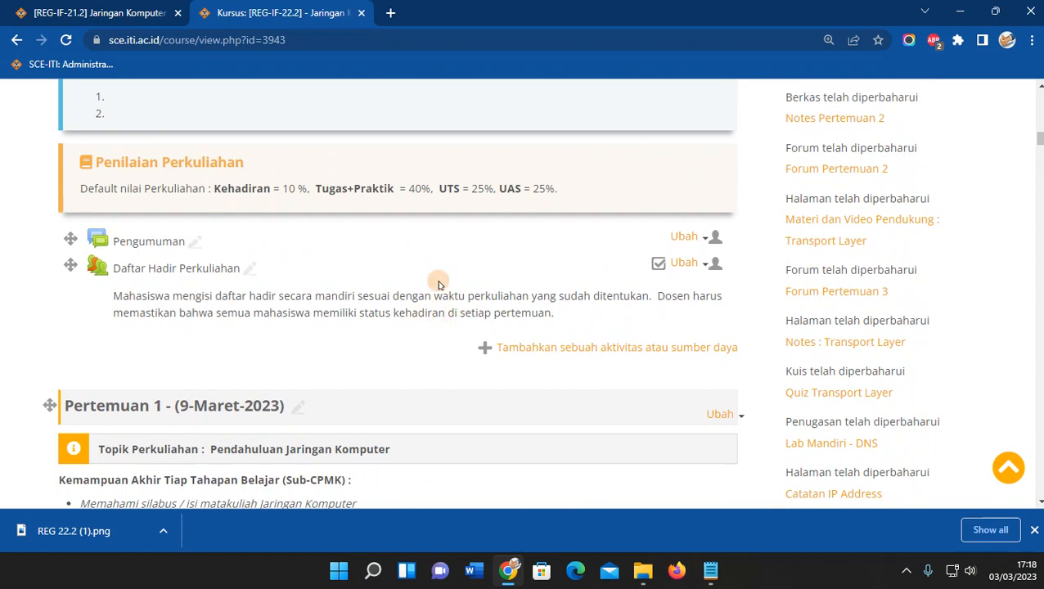
scroll(504, 249, up, 7)
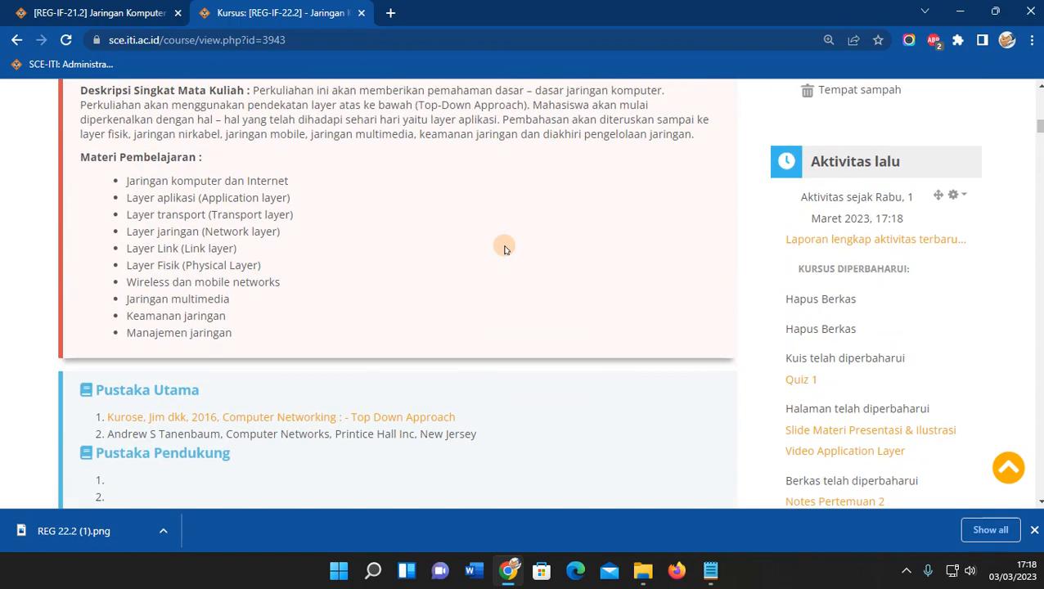
scroll(504, 249, up, 5)
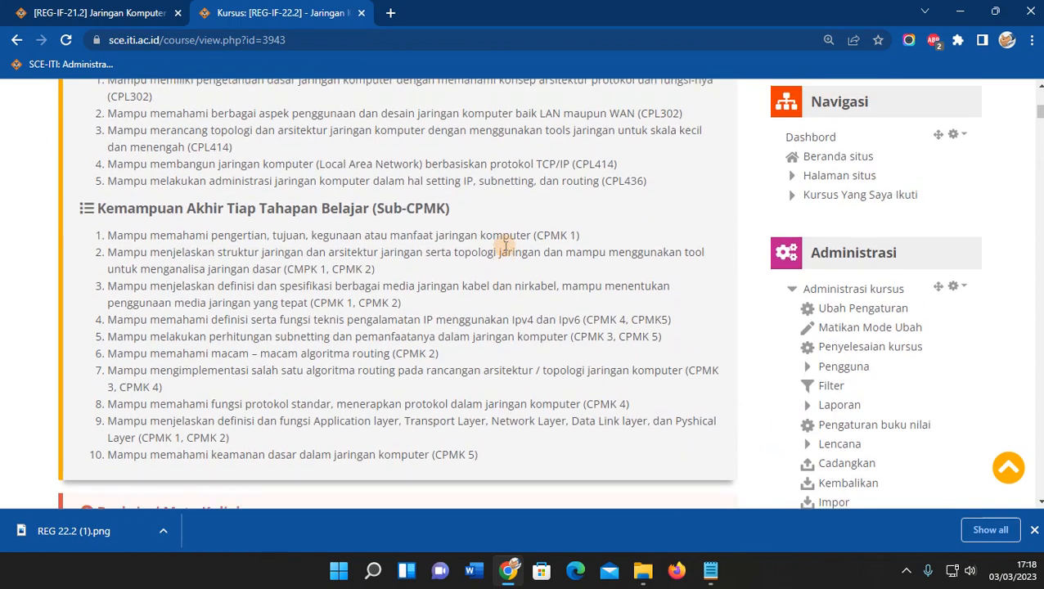
scroll(504, 250, up, 2)
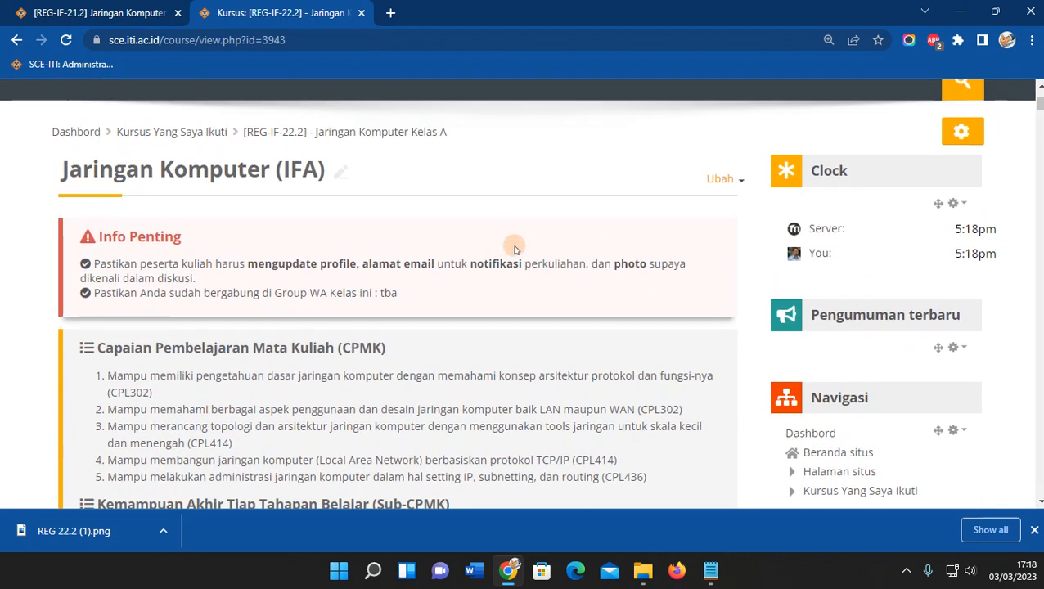
Load helpdesk.iti.ac.id in a new browser tab.
click(391, 13)
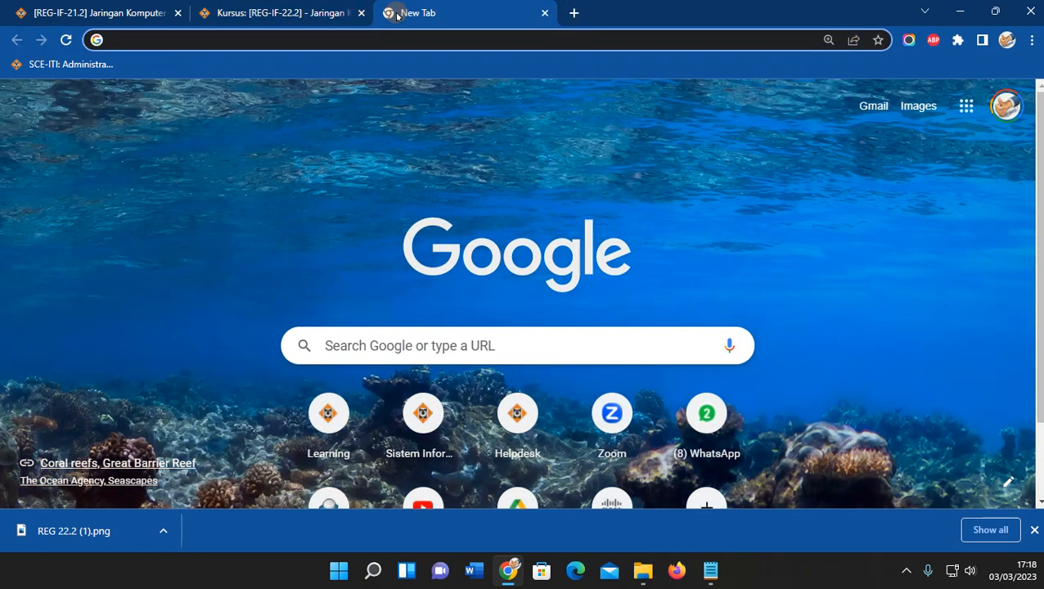
text(helpdesk.iti.ac.id/s)
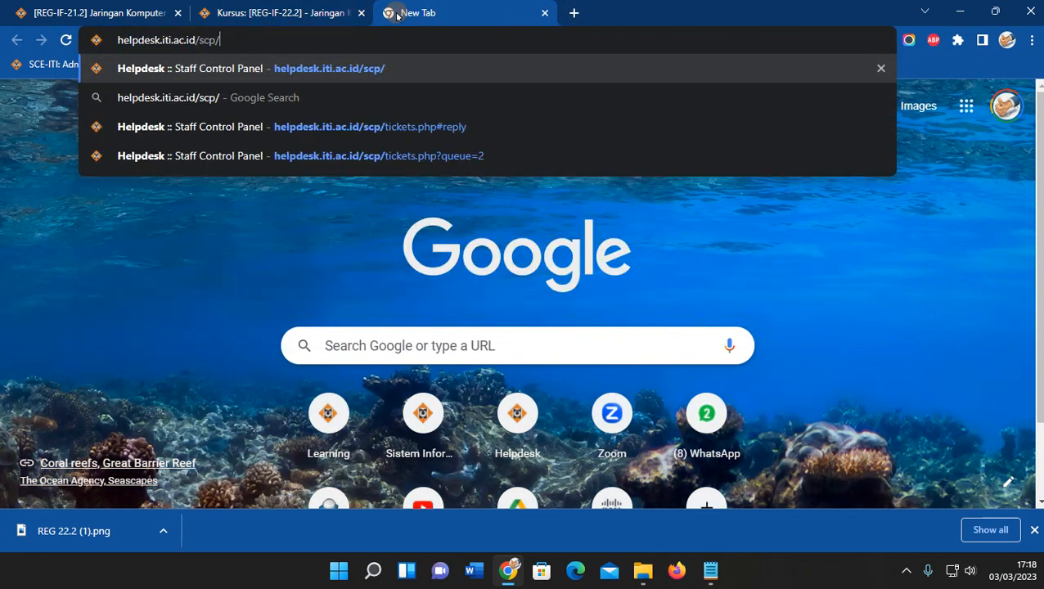
key(Return)
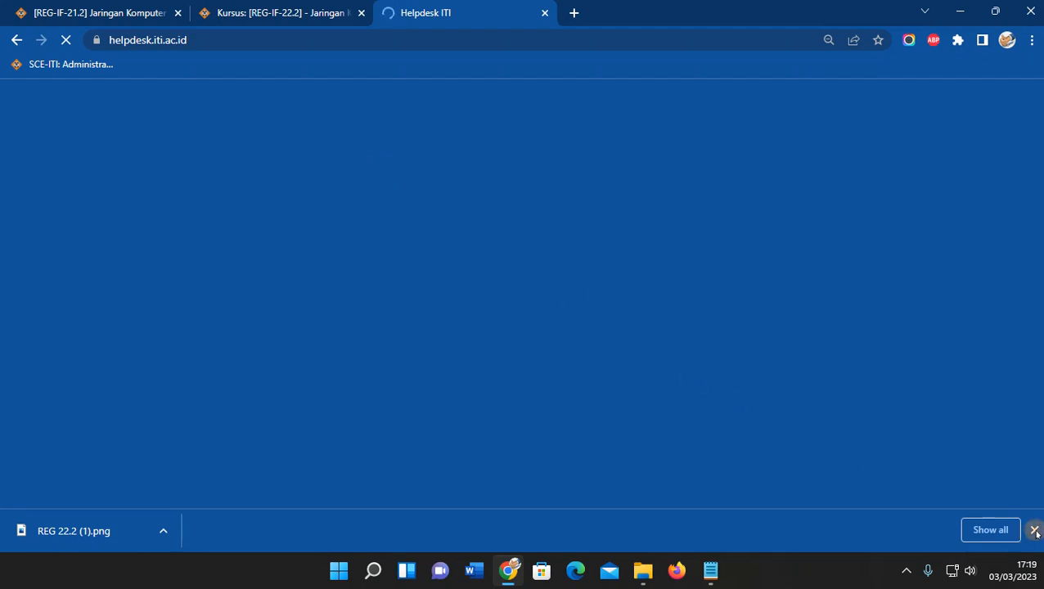
Return to the Kursus: [REG-IF-22.2] tab and close the downloads bar.
click(301, 7)
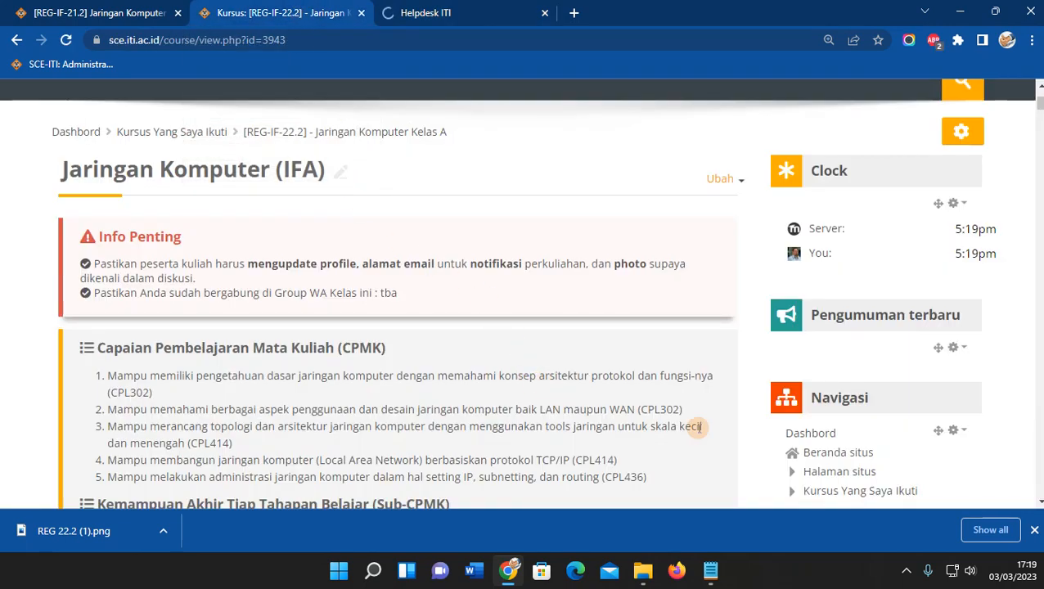
click(1035, 528)
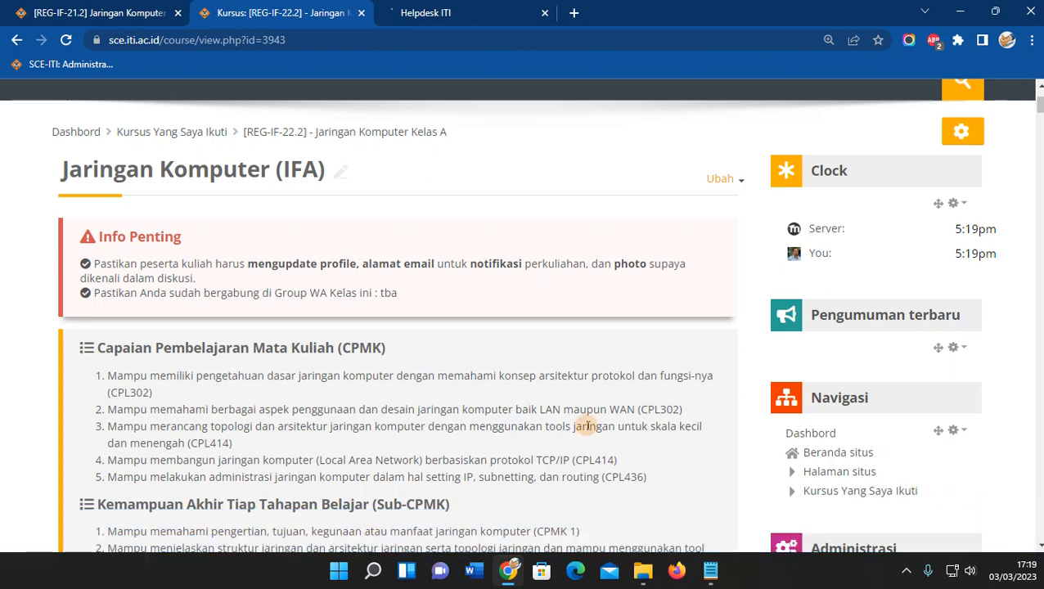